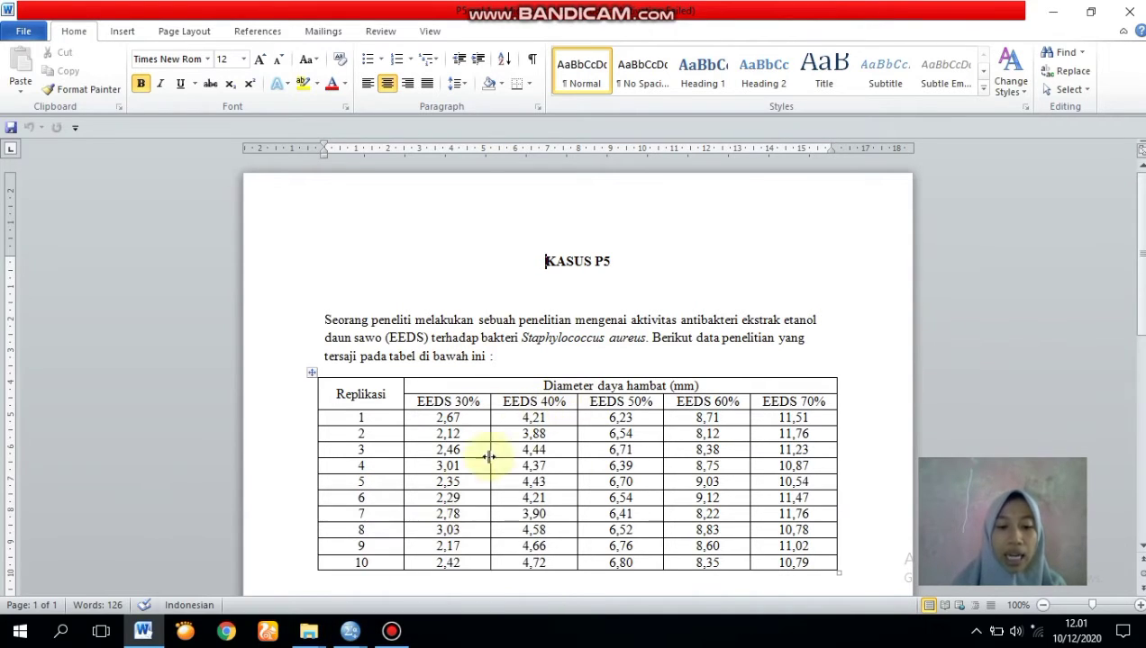
Switch to the untitled dataset in the SPSS Statistics Data Editor and create a first variable named E1
{"action": "mouse_move", "coordinate": [350, 630]}
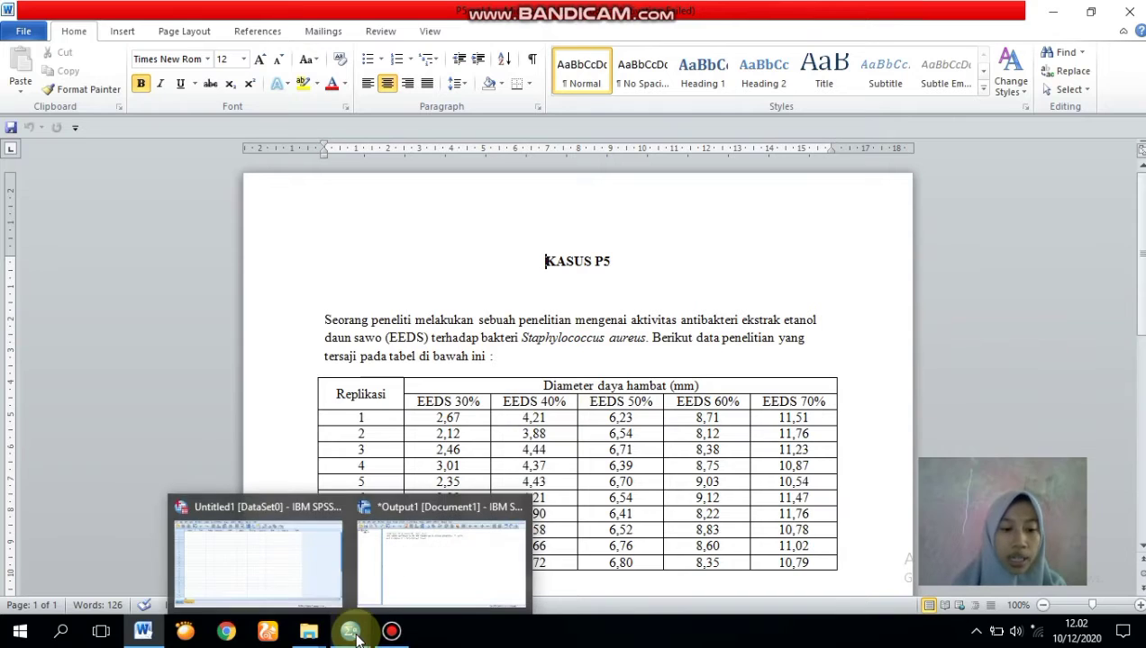
{"action": "left_click", "coordinate": [288, 567]}
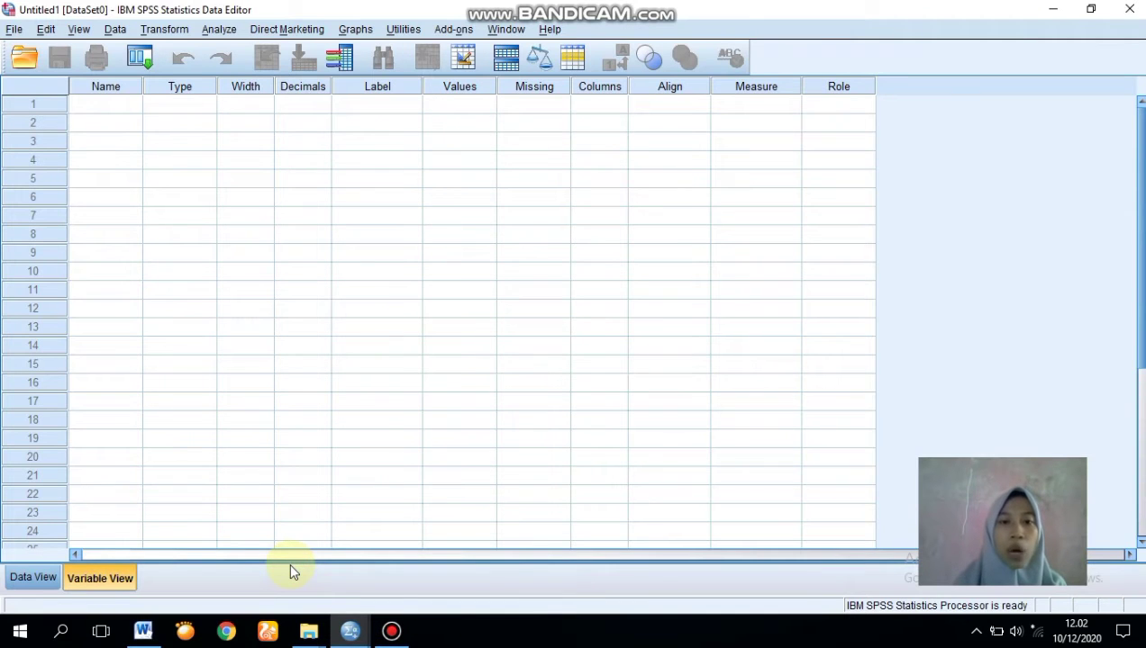
{"action": "right_click", "coordinate": [66, 290]}
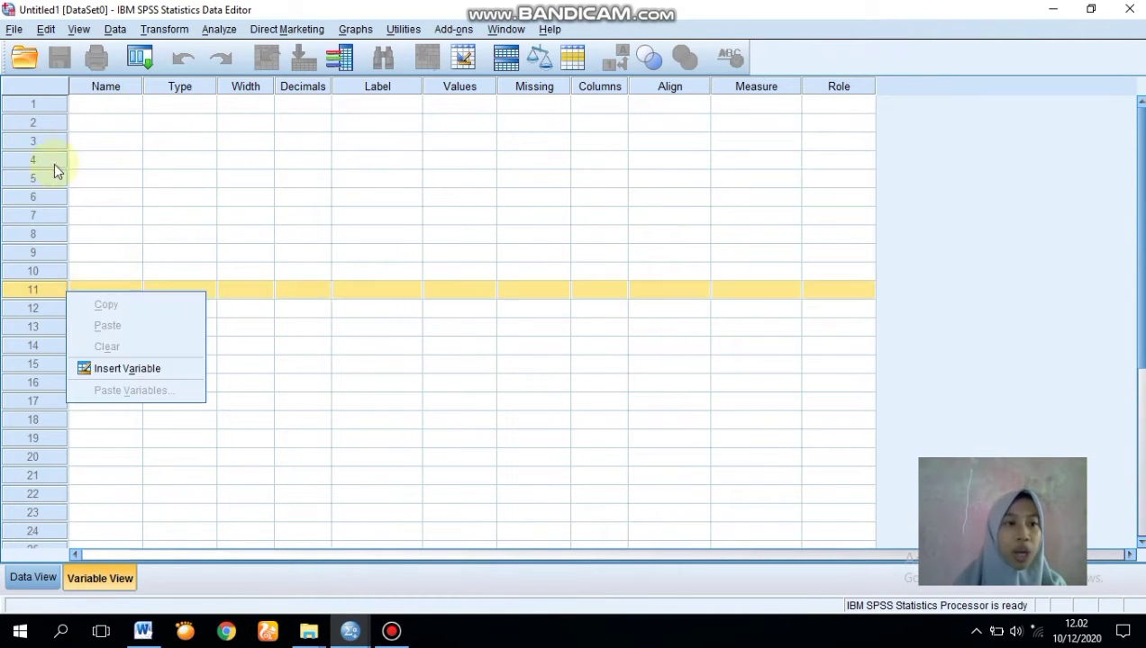
{"action": "left_click", "coordinate": [99, 140]}
{"action": "left_click", "coordinate": [96, 100]}
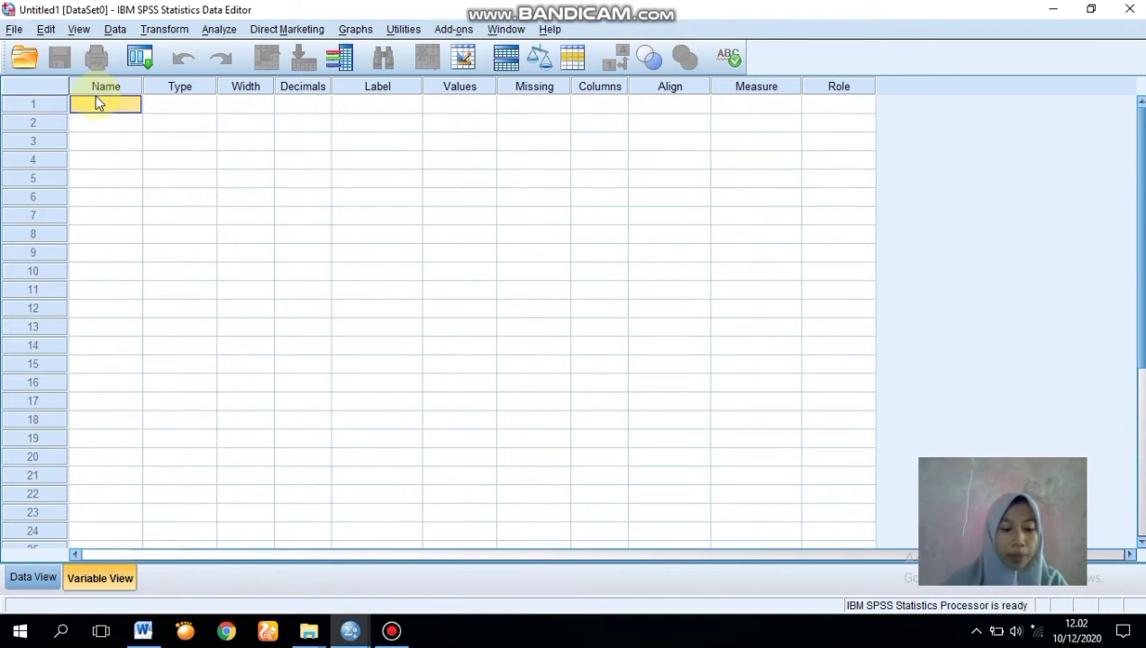
{"action": "type", "text": "E1"}
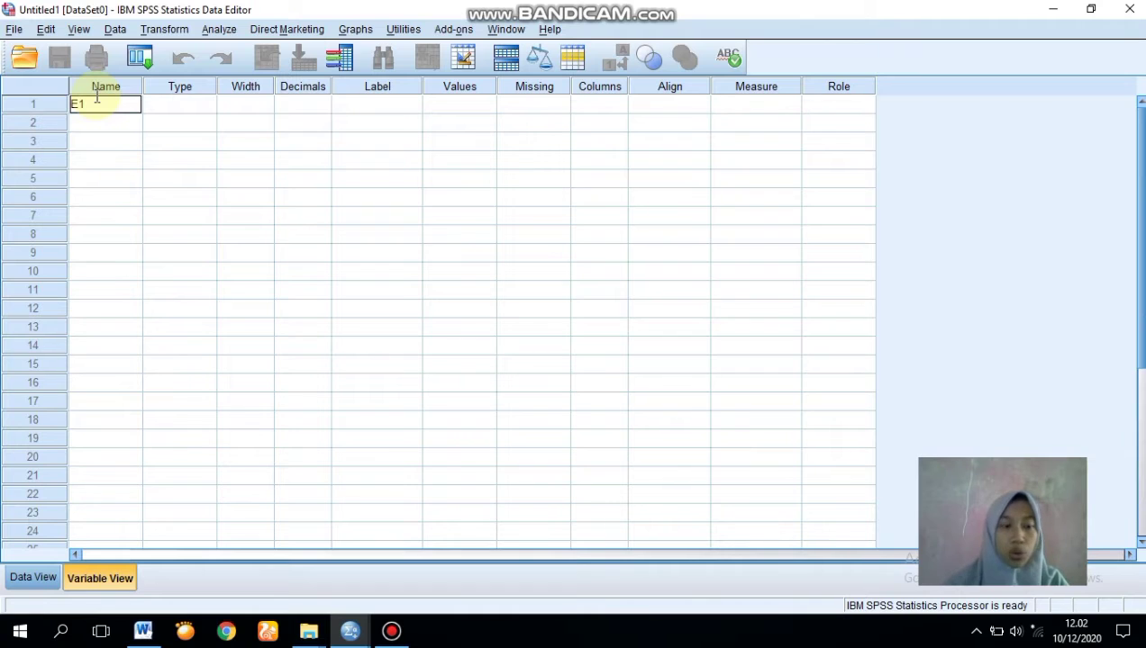
{"action": "key", "text": "Return"}
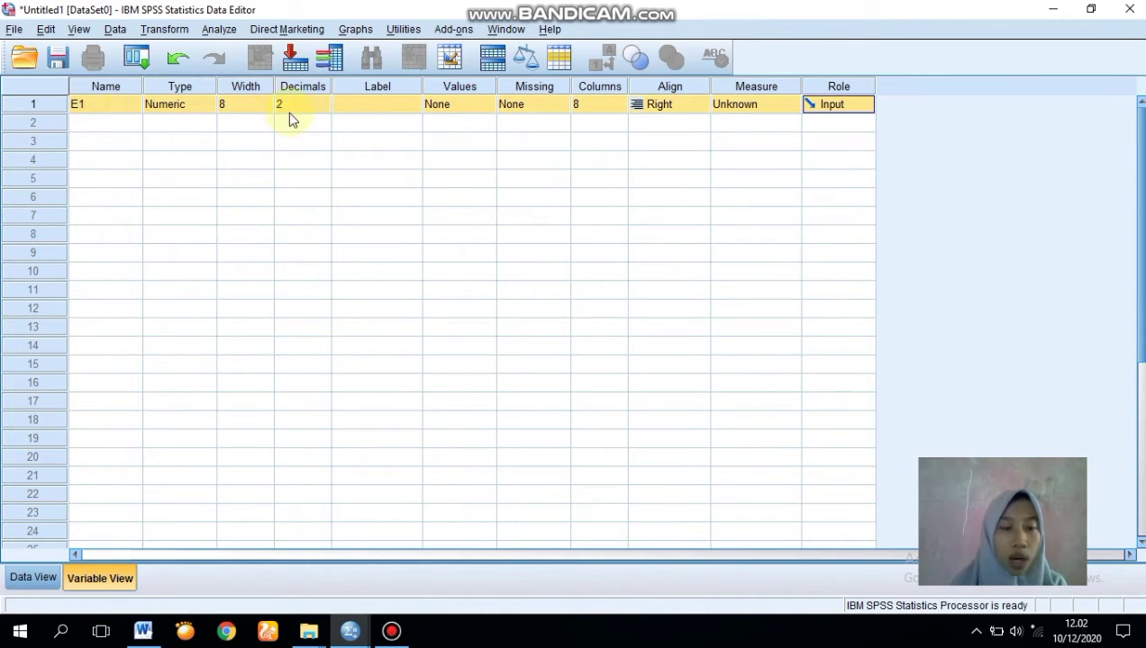
Label variable E1 as "EEDS 30%" and set its measurement level to Scale
{"action": "left_click", "coordinate": [339, 106]}
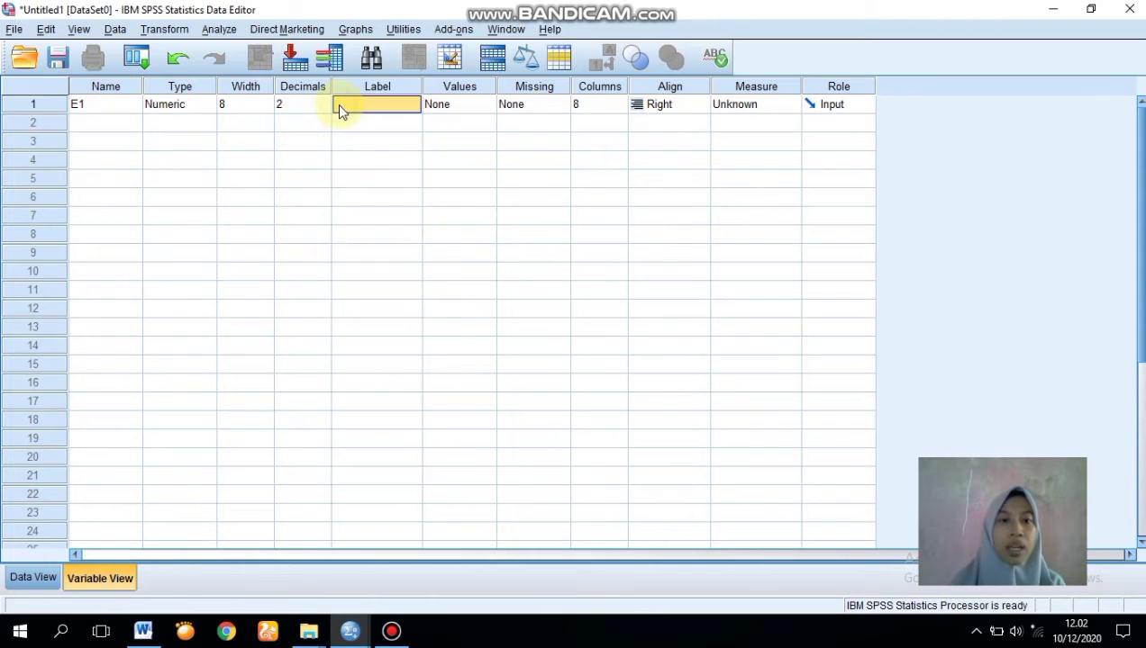
{"action": "type", "text": "EDS"}
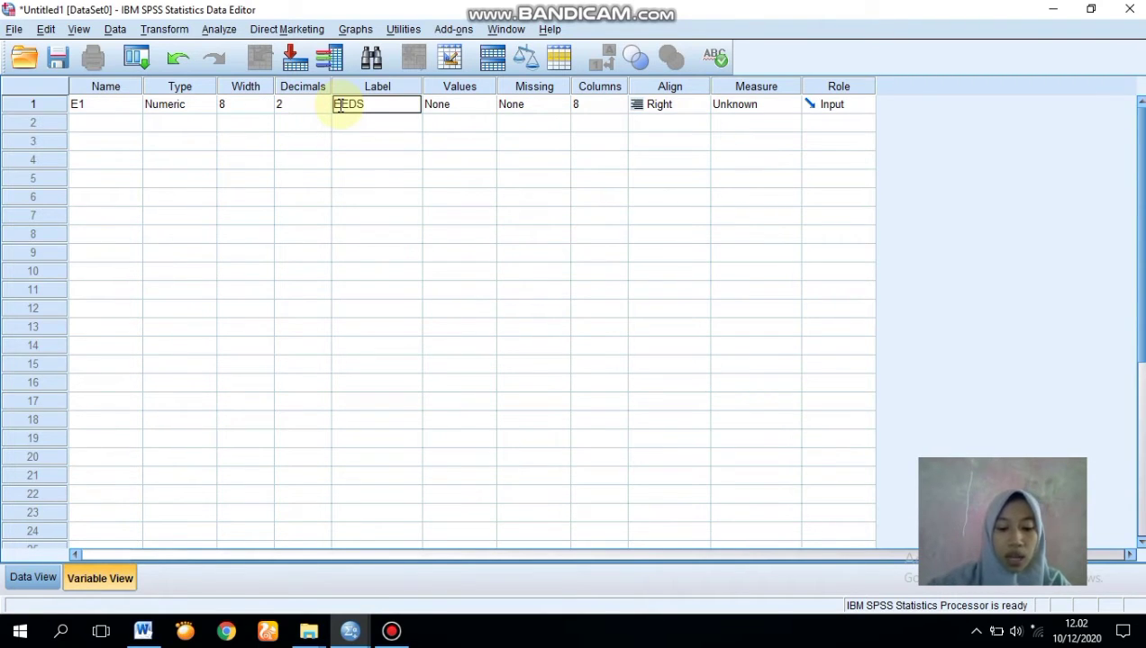
{"action": "type", "text": " 30%"}
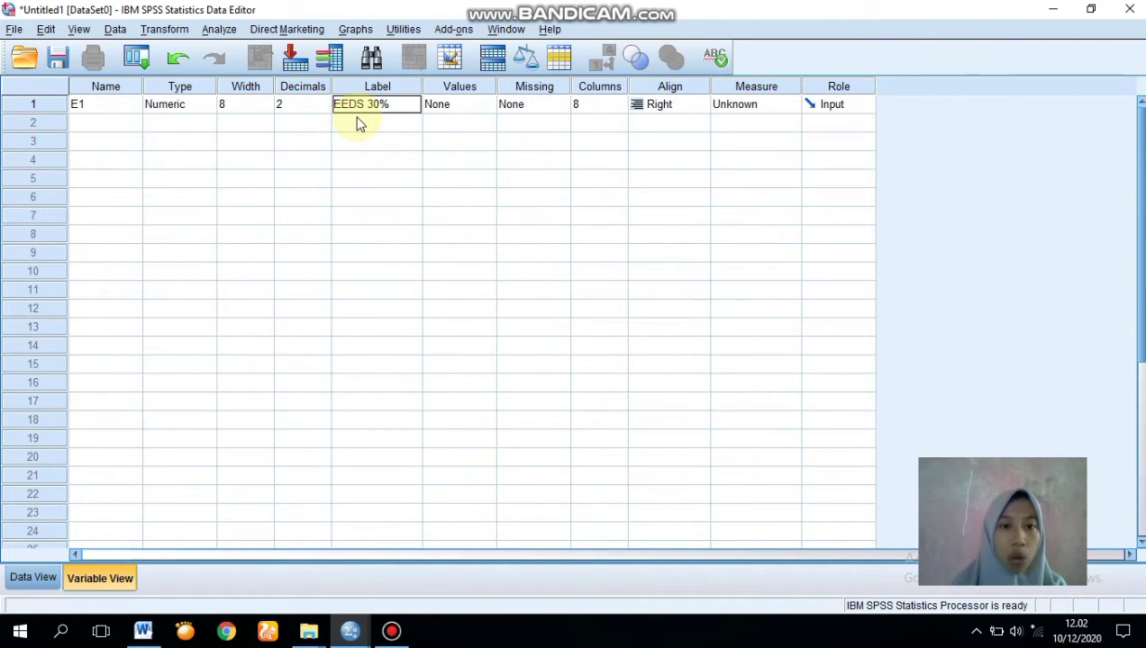
{"action": "left_click", "coordinate": [789, 106]}
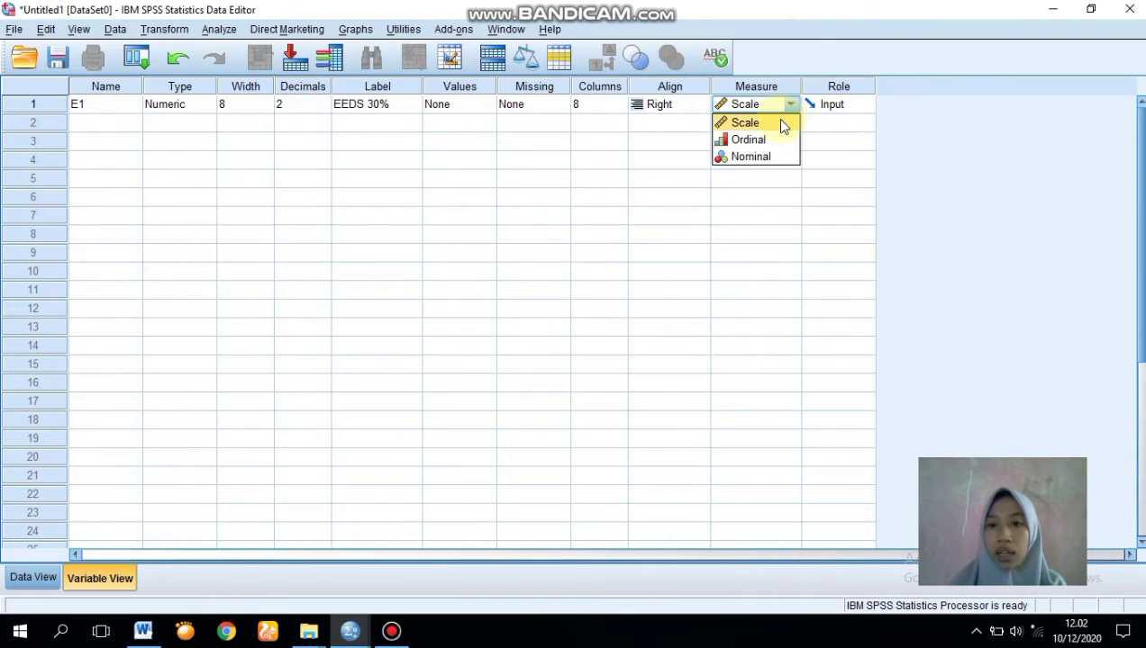
{"action": "left_click", "coordinate": [780, 124]}
Define a second variable named E2 with the label "EEDS 40%" and the Scale measurement level
{"action": "left_click", "coordinate": [115, 117]}
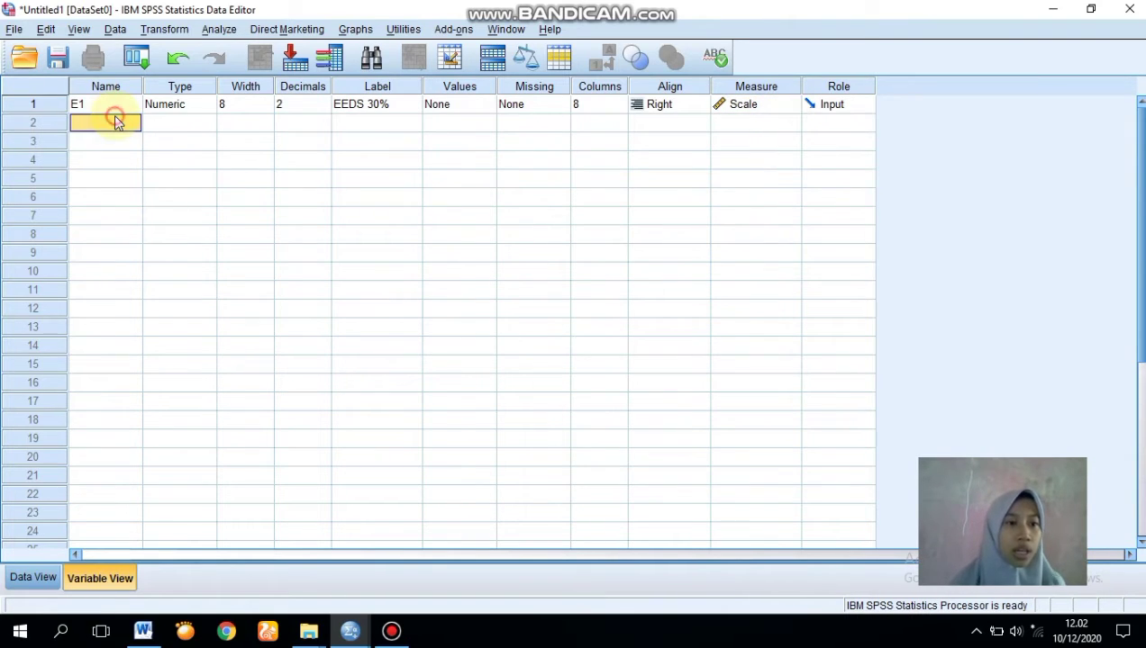
{"action": "type", "text": "E2"}
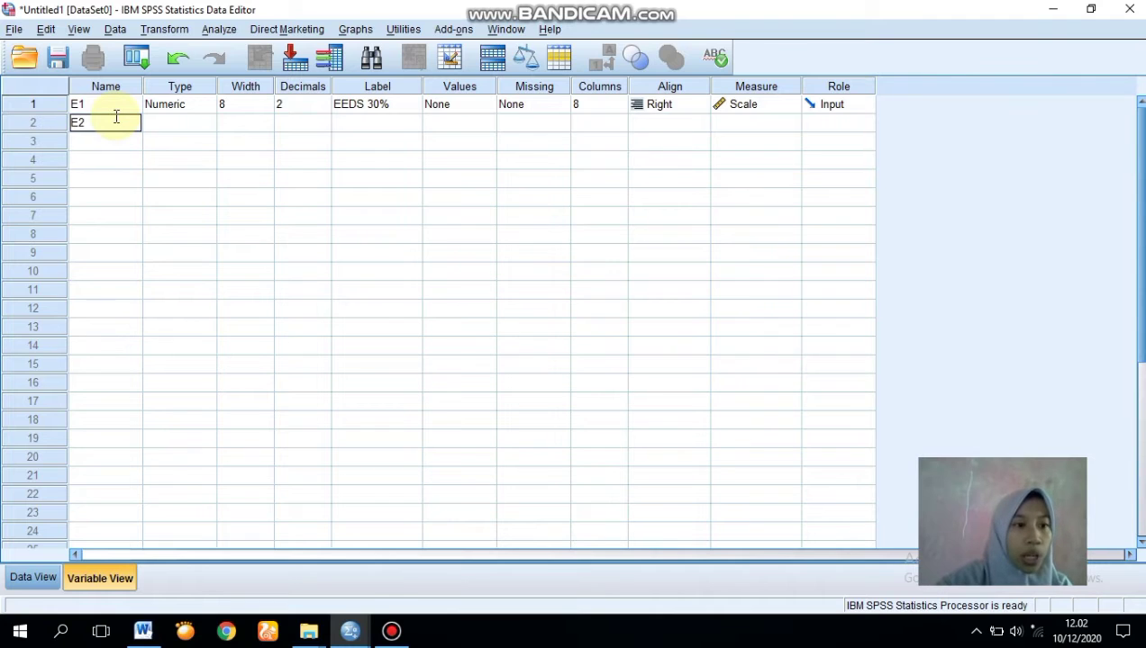
{"action": "key", "text": "Return"}
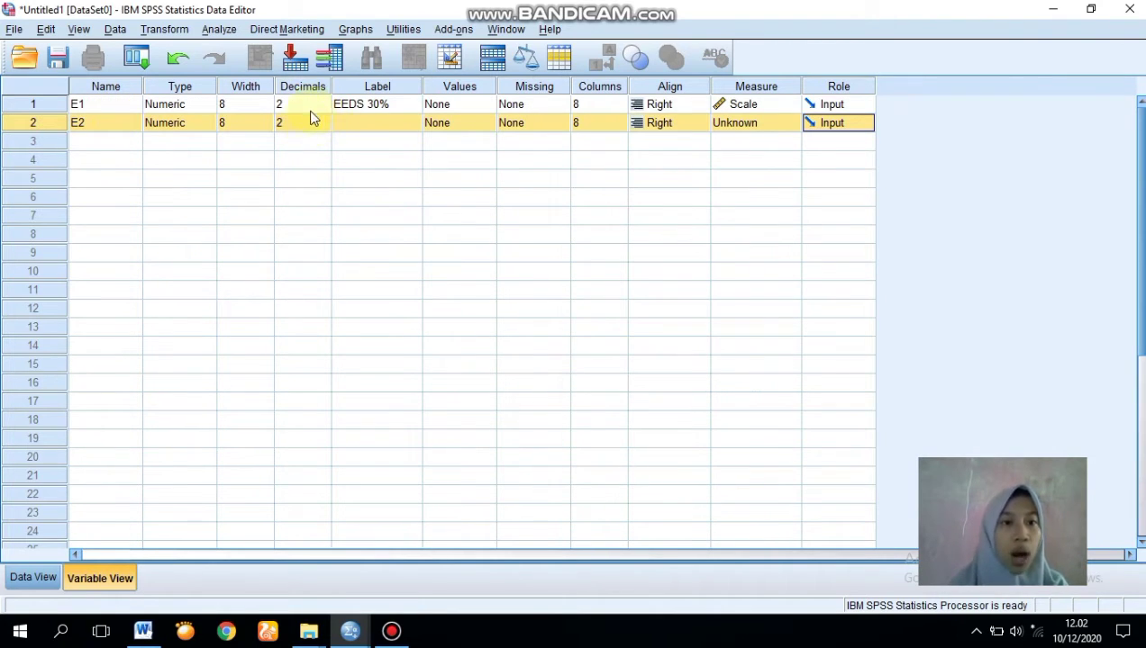
{"action": "left_click", "coordinate": [365, 125]}
{"action": "type", "text": "E"}
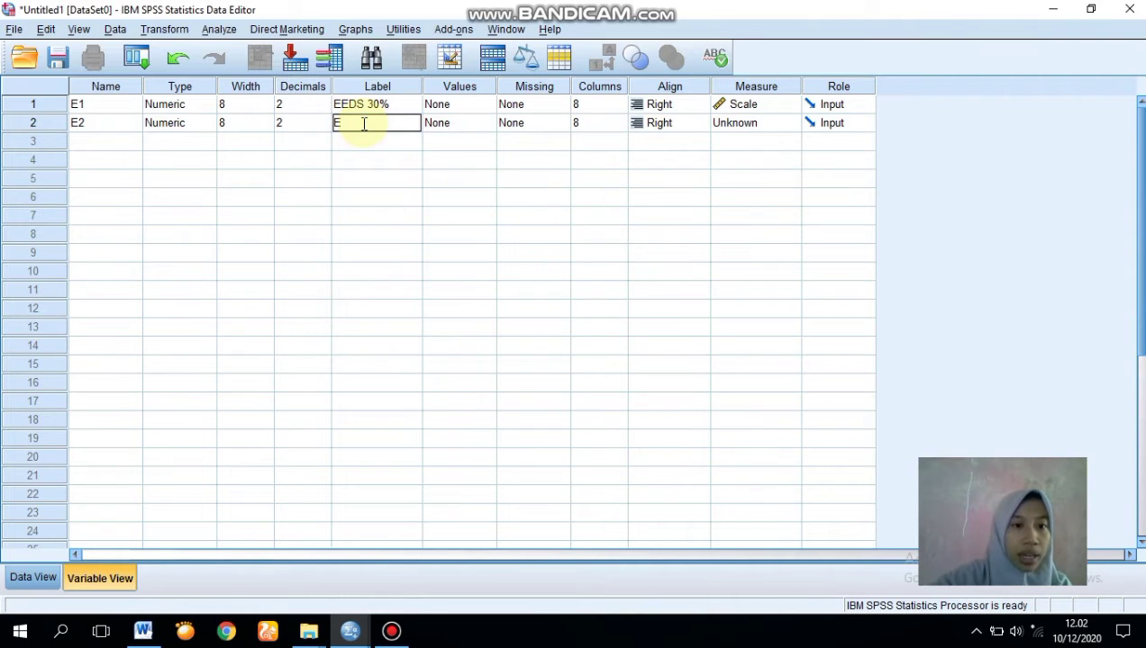
{"action": "type", "text": "EDS"}
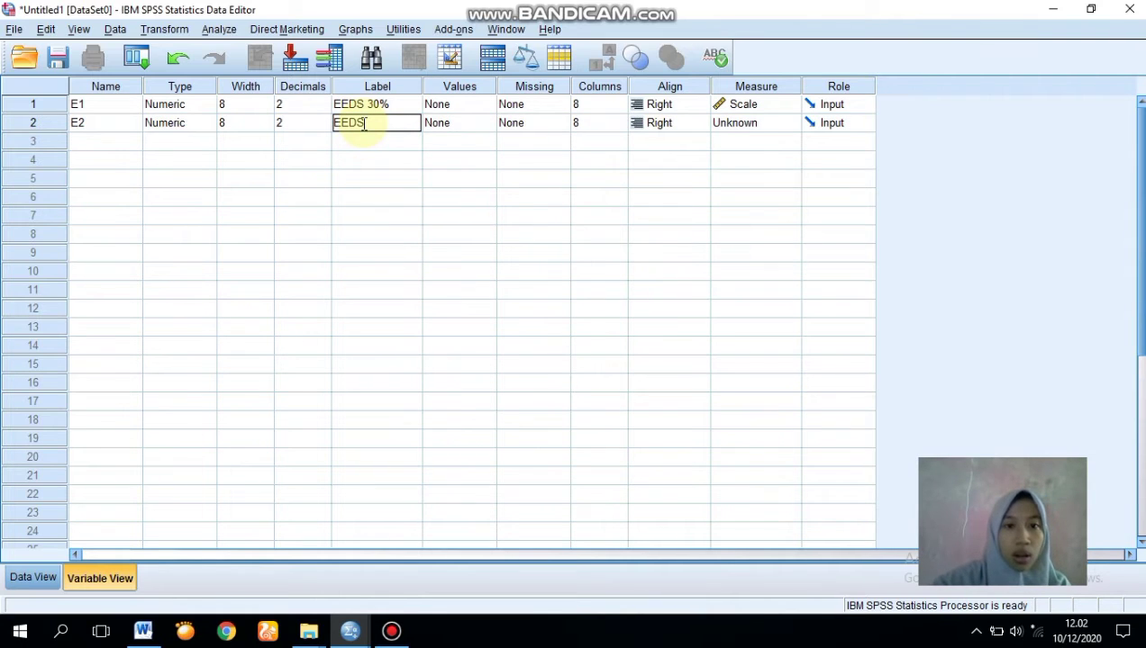
{"action": "type", "text": " 40"}
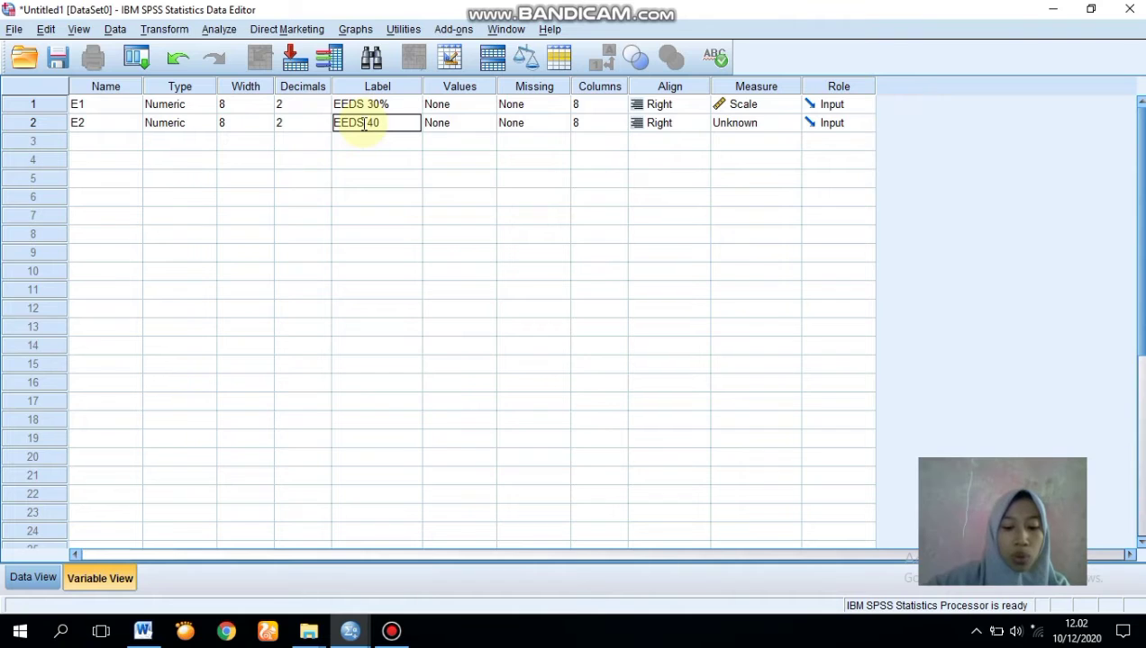
{"action": "type", "text": "%"}
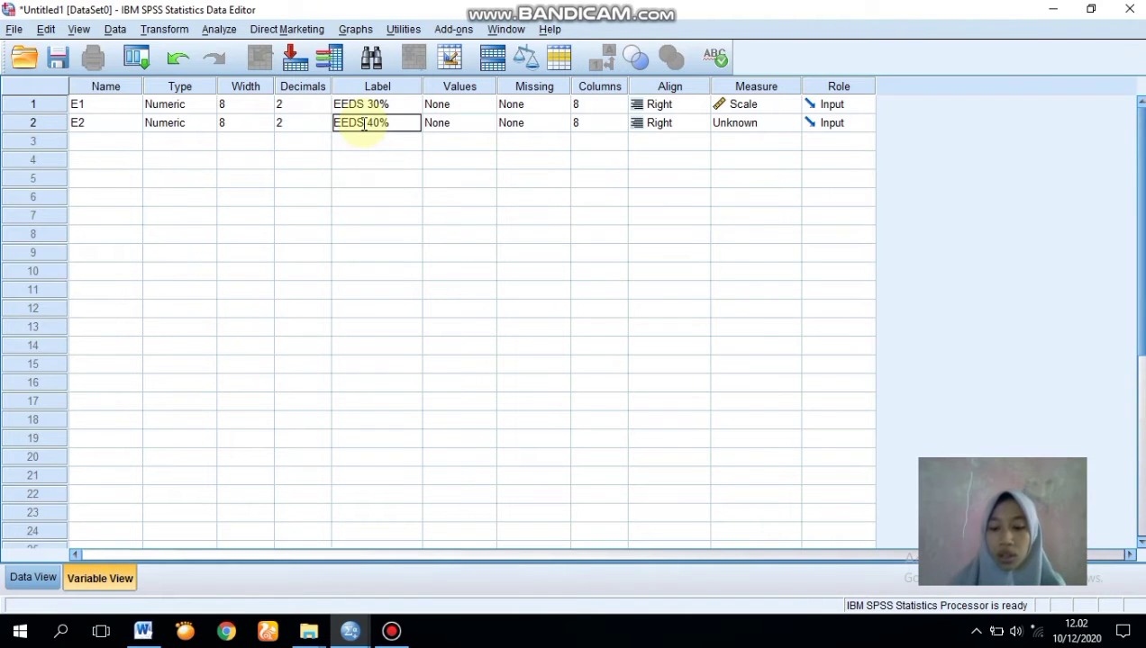
{"action": "key", "text": "Return"}
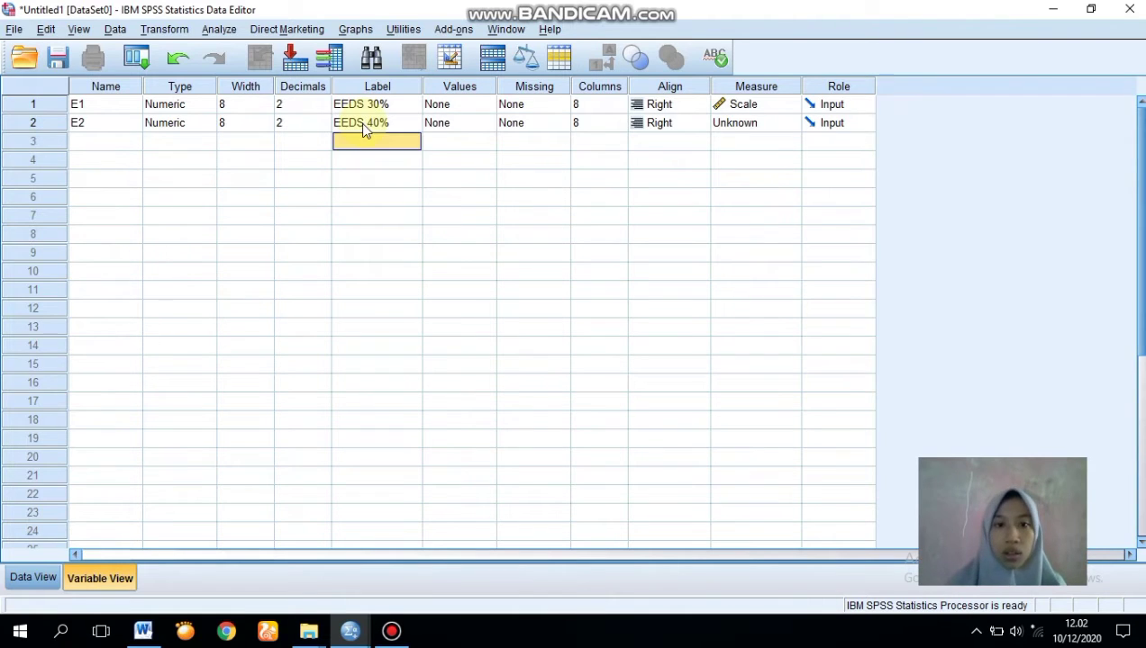
{"action": "left_click", "coordinate": [790, 123]}
{"action": "left_click", "coordinate": [789, 141]}
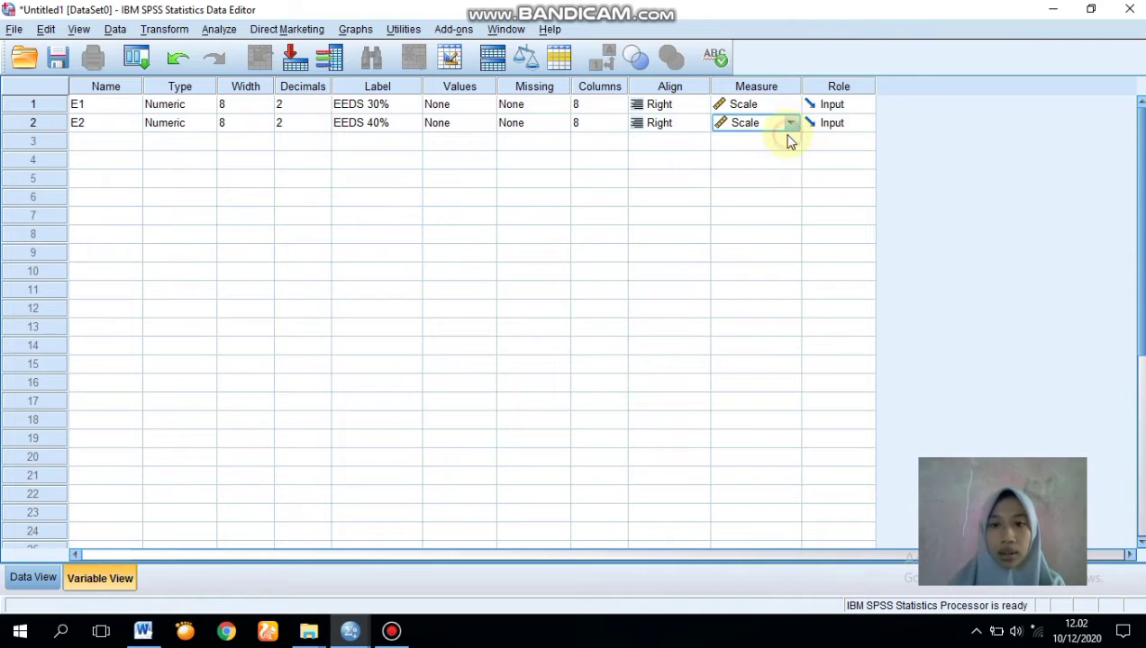
Define a third variable named E3 with the label "EEDS 50%" and the Scale measurement level
{"action": "left_click", "coordinate": [124, 144]}
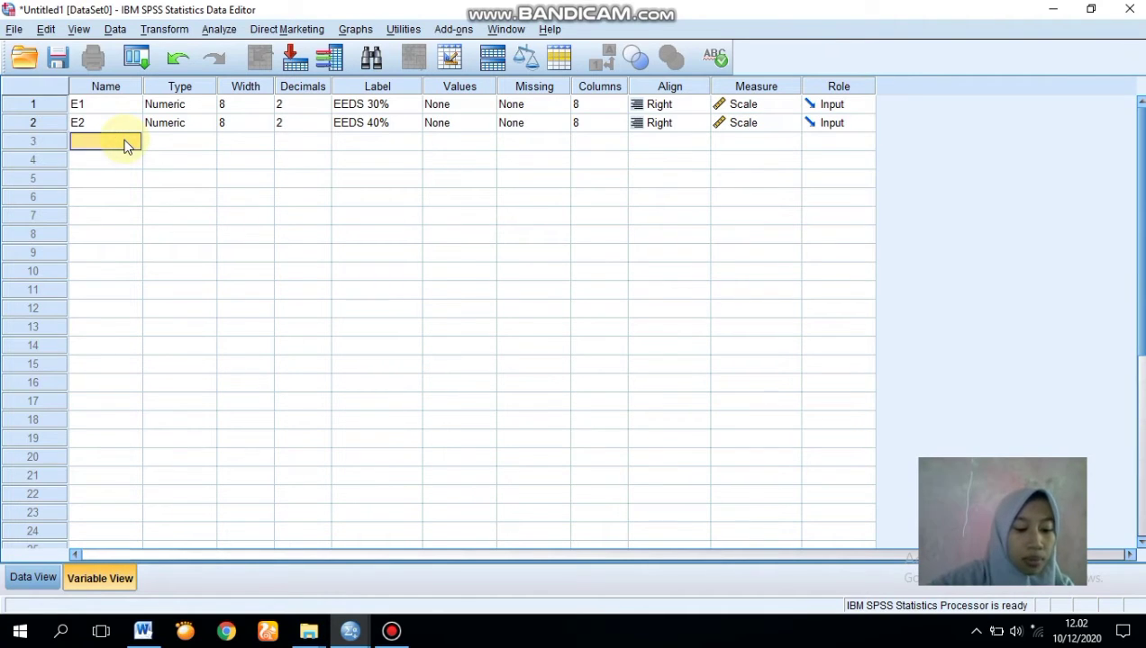
{"action": "type", "text": "E3"}
{"action": "key", "text": "Return"}
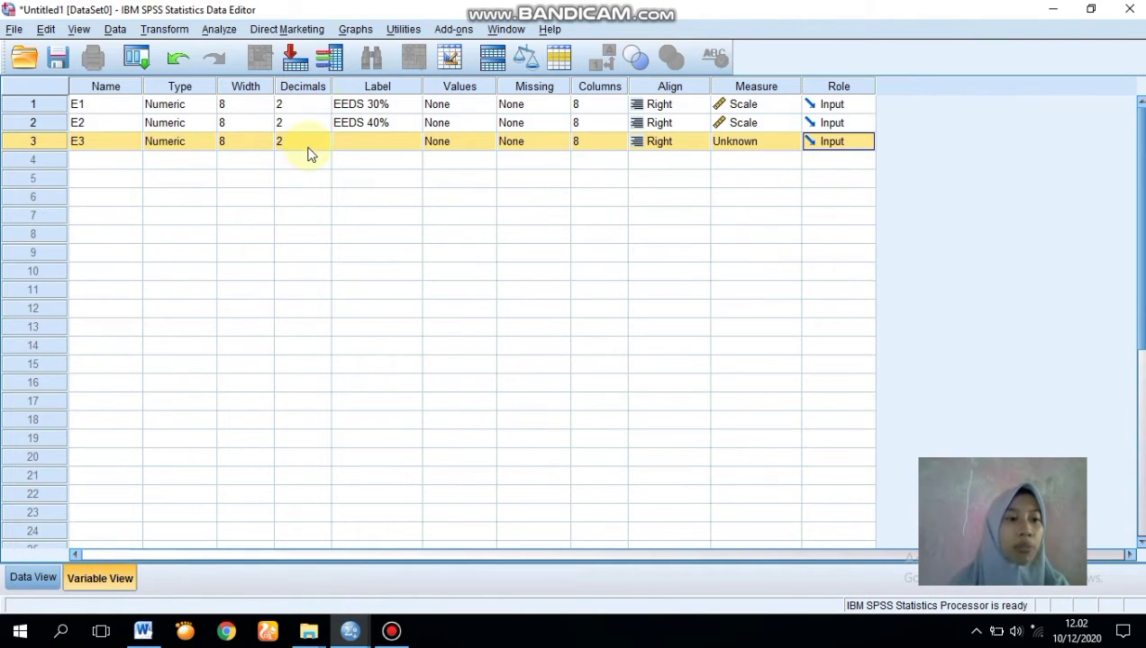
{"action": "left_click", "coordinate": [351, 148]}
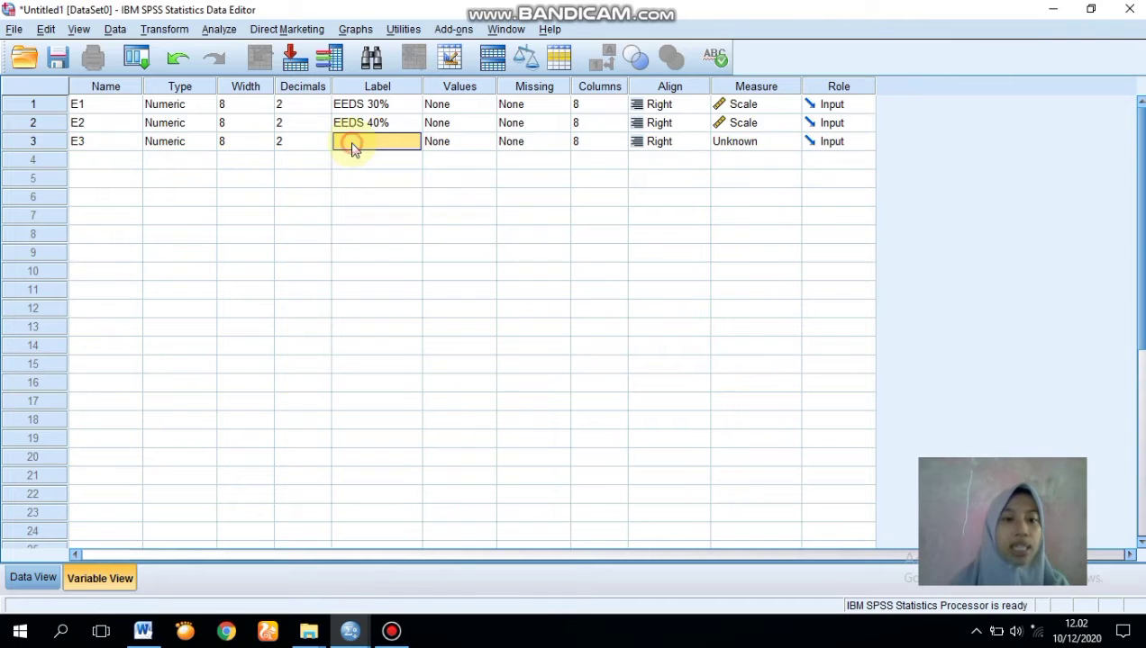
{"action": "type", "text": "EE"}
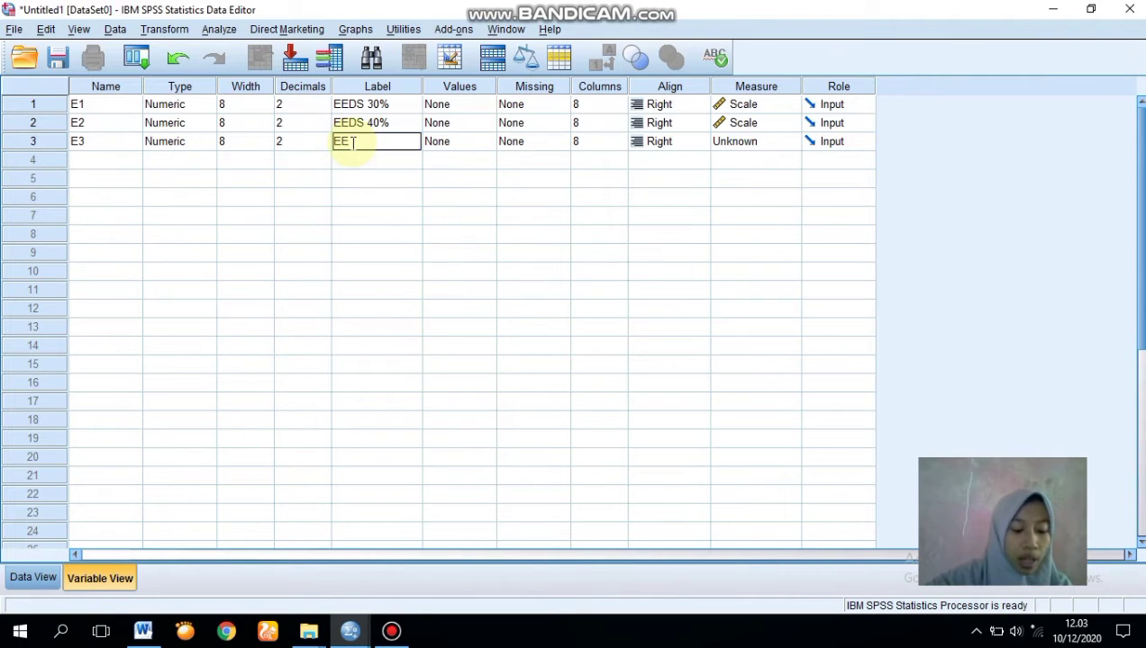
{"action": "type", "text": "DS 50%"}
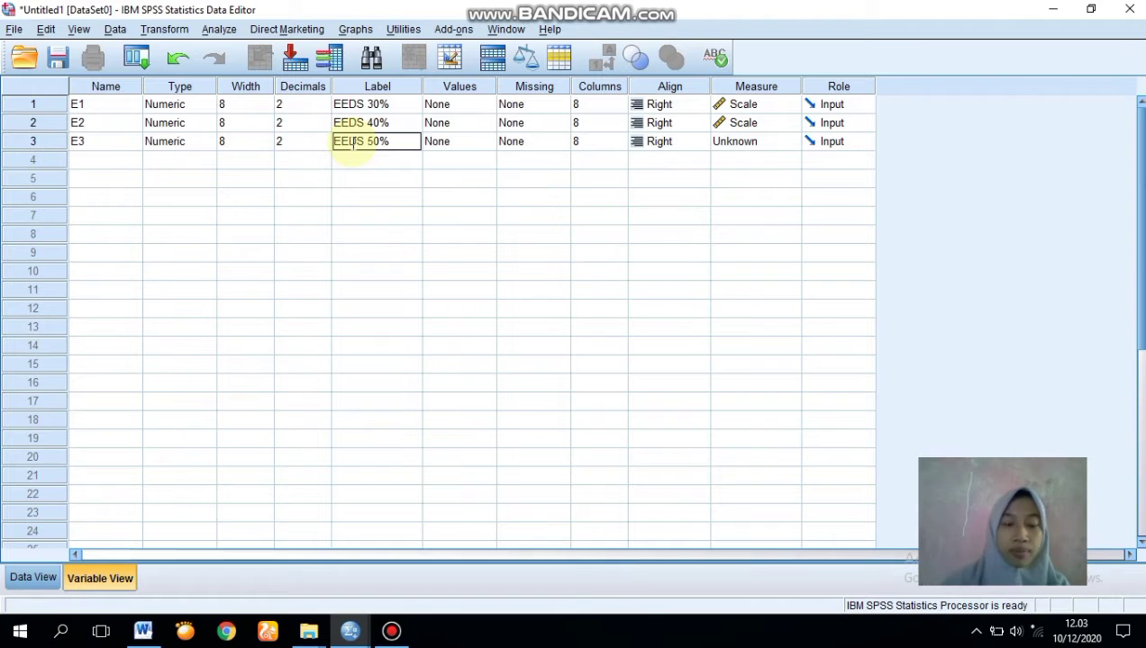
{"action": "key", "text": "Return"}
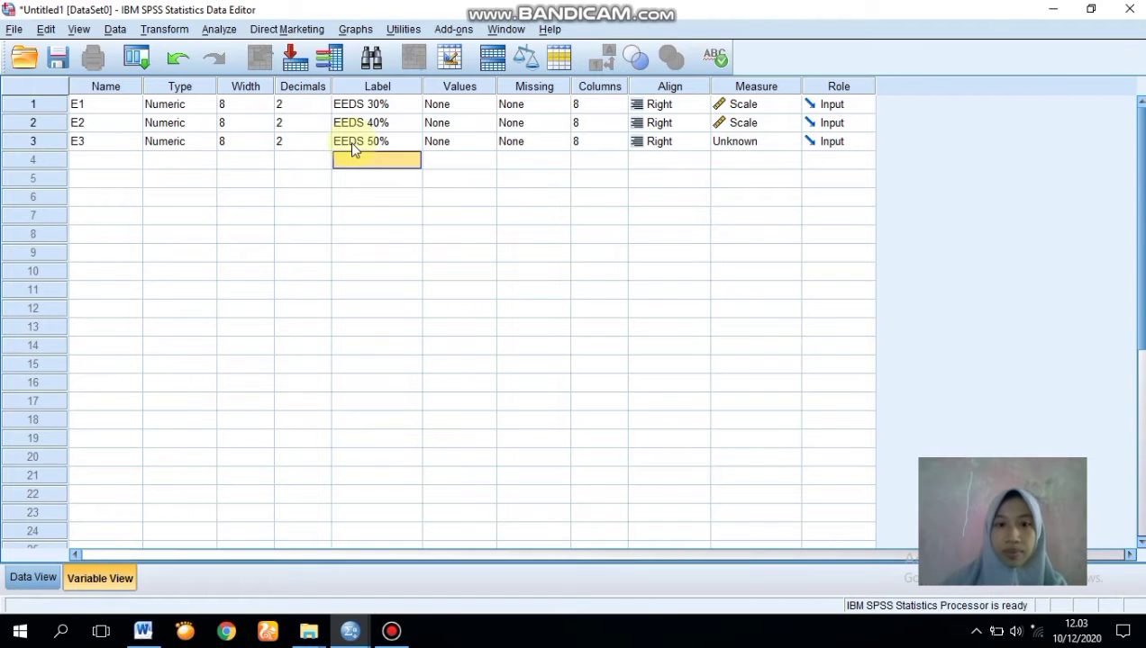
{"action": "left_click", "coordinate": [778, 144]}
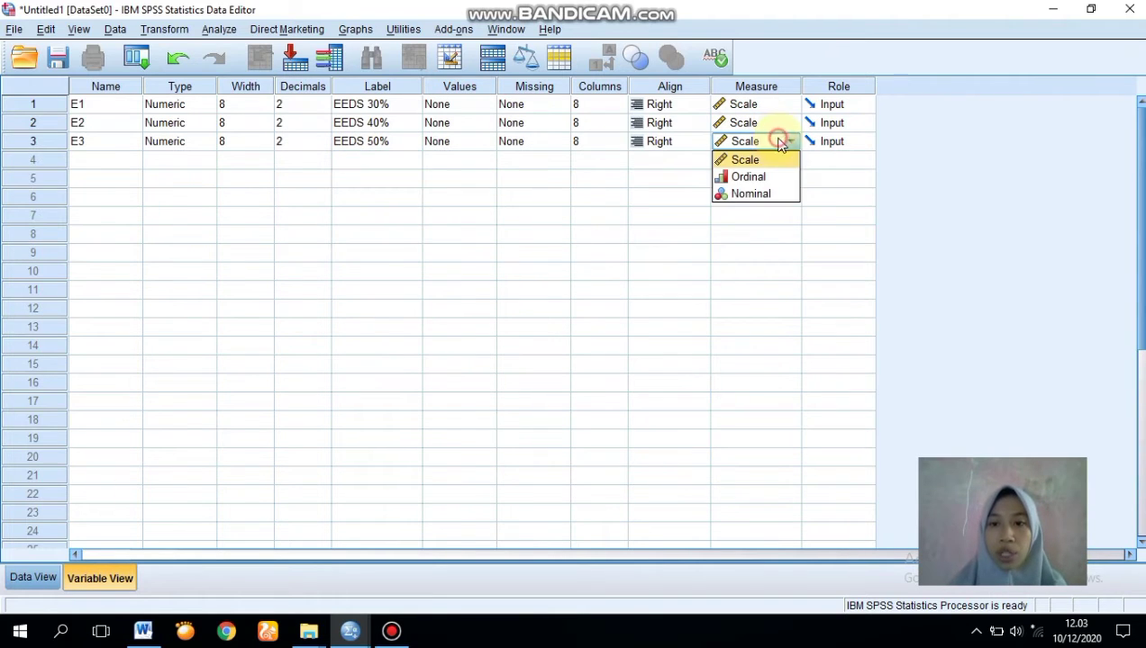
{"action": "left_click", "coordinate": [775, 160]}
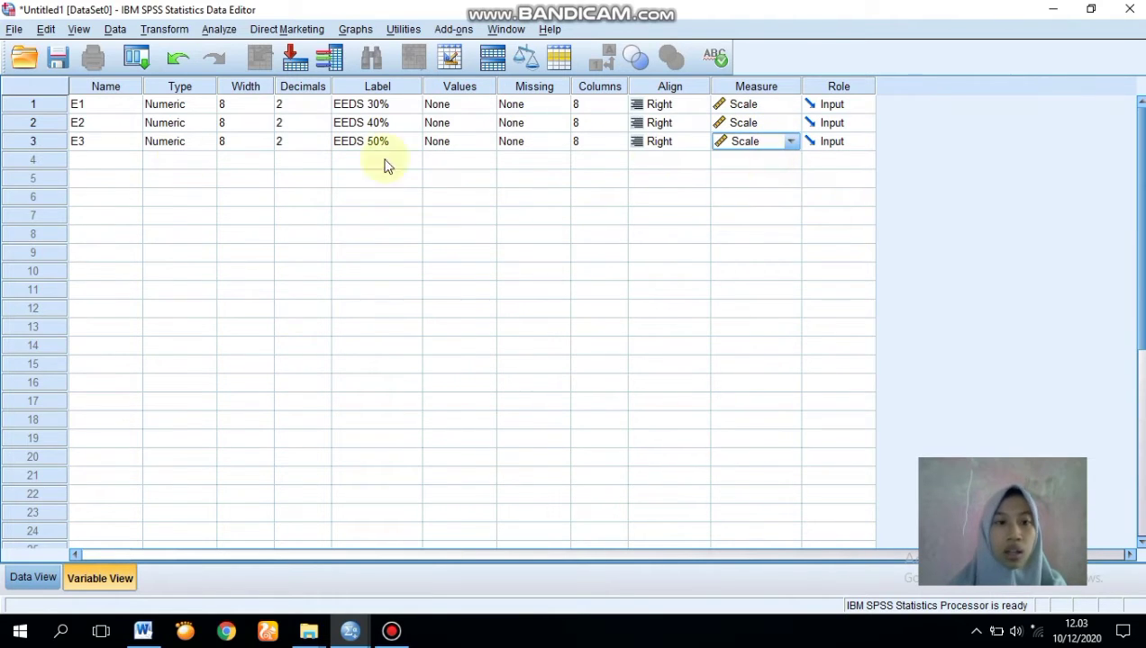
Define a fourth variable named E4 with the label "EEDS 60%" and the Scale measurement level
{"action": "left_click", "coordinate": [98, 158]}
{"action": "type", "text": "E"}
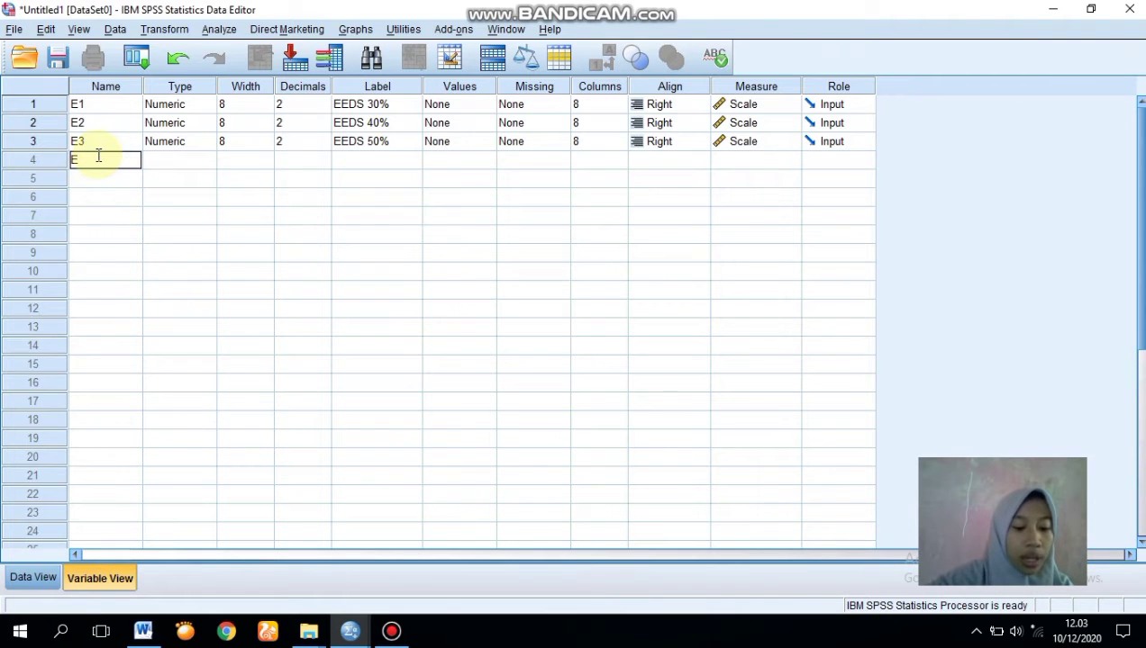
{"action": "type", "text": "4"}
{"action": "key", "text": "Return"}
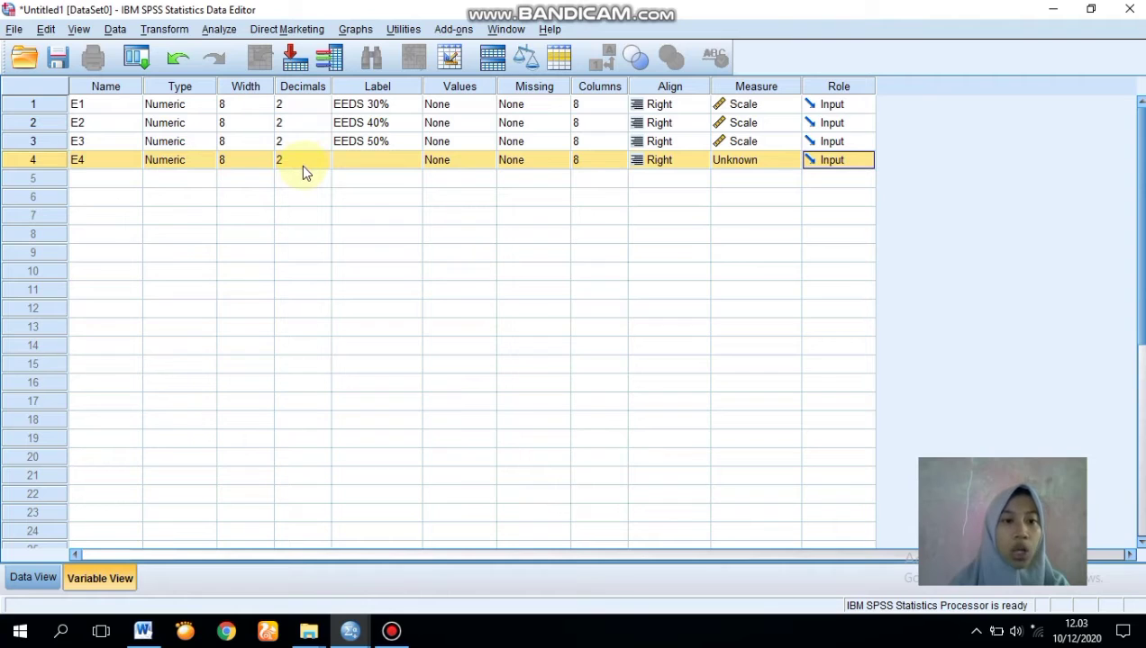
{"action": "left_click", "coordinate": [346, 168]}
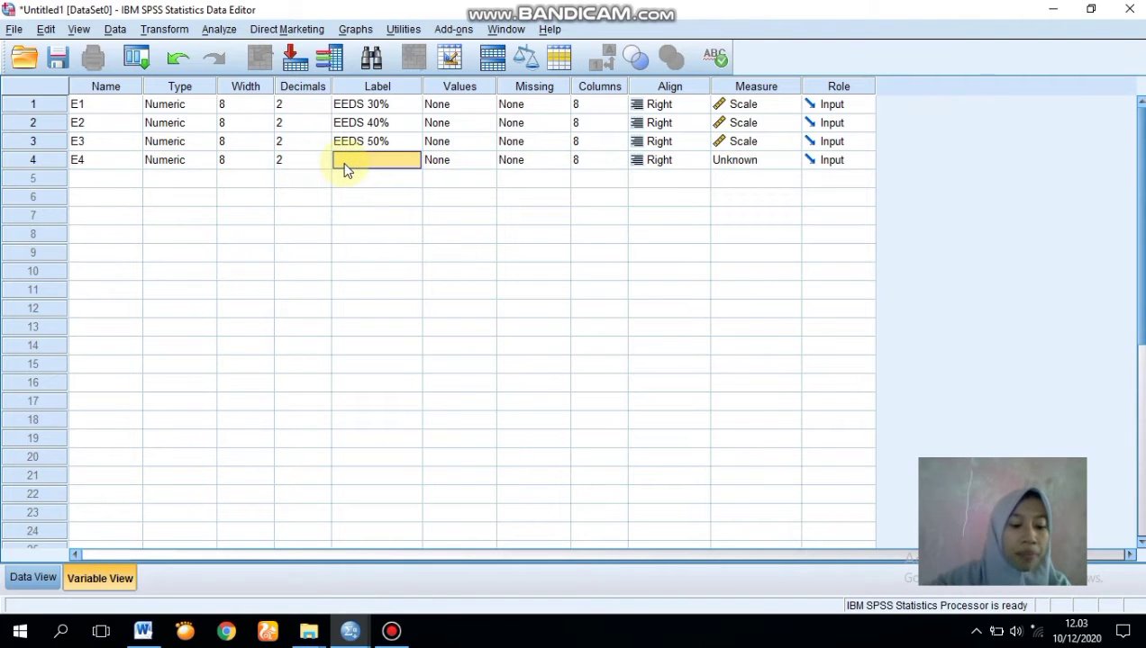
{"action": "type", "text": "EEDS"}
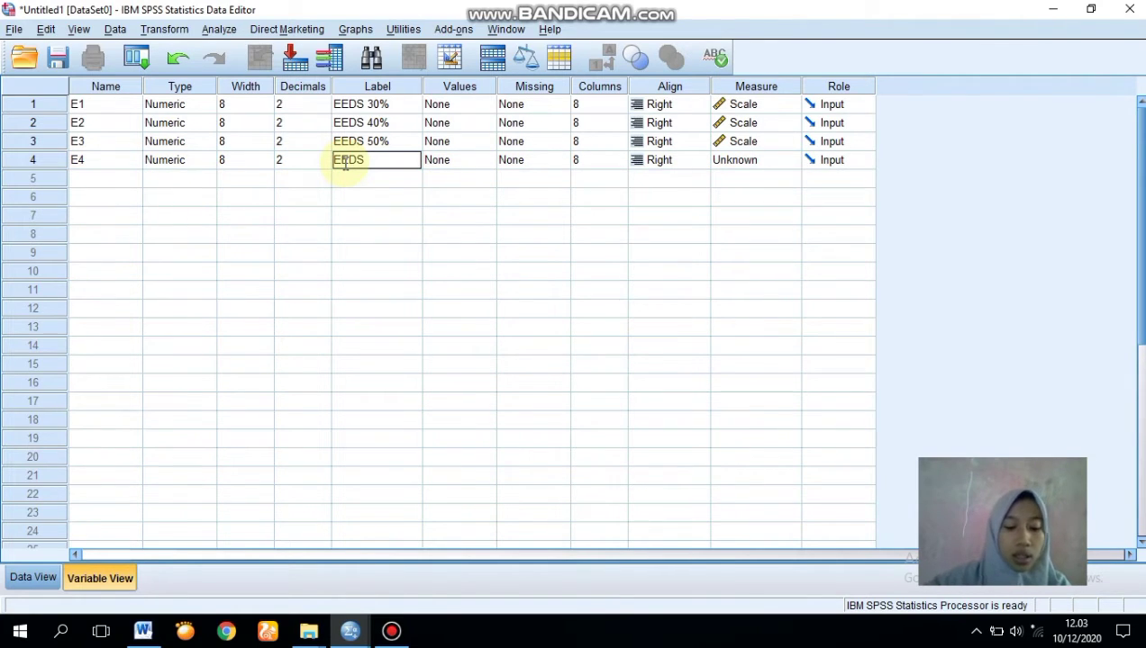
{"action": "type", "text": " 60%"}
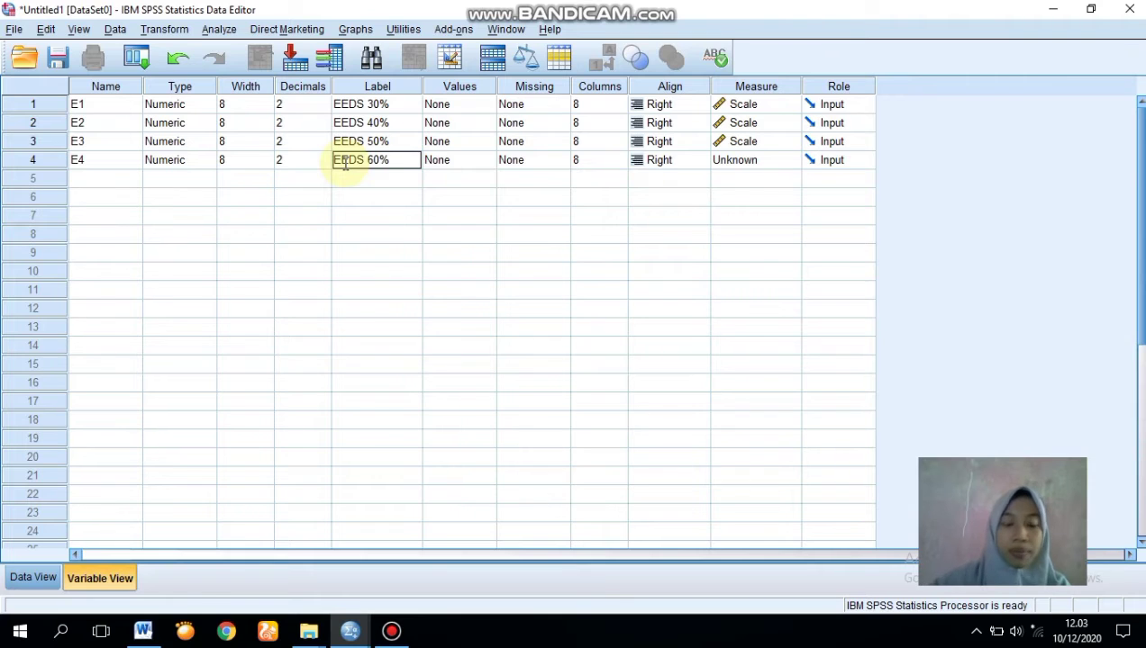
{"action": "key", "text": "Return"}
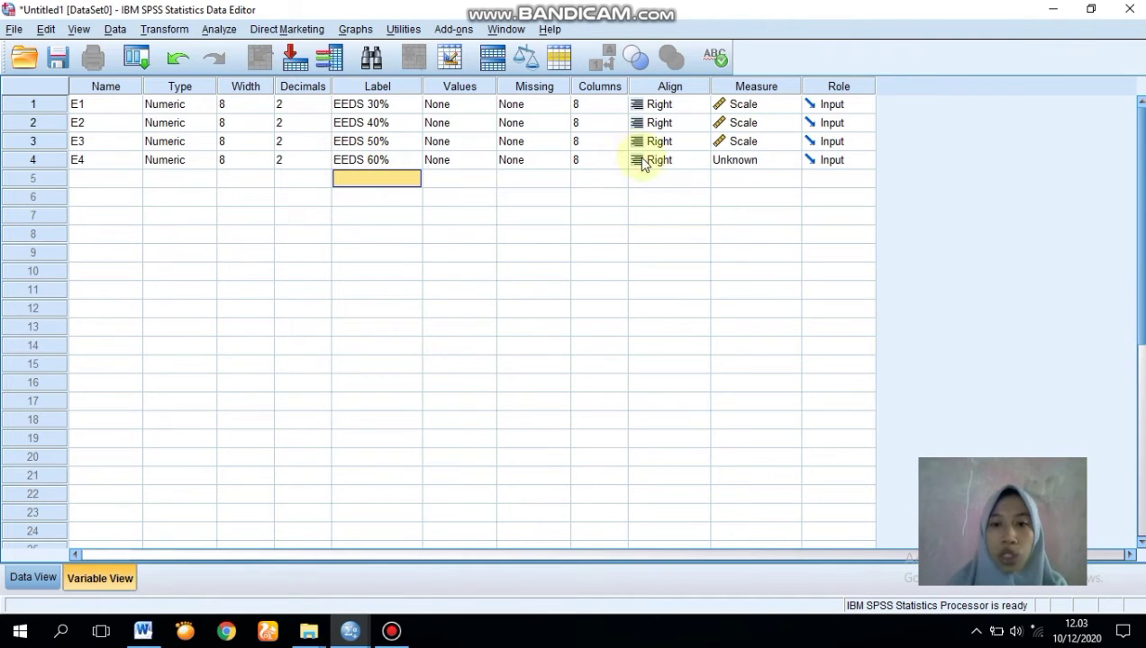
{"action": "left_click", "coordinate": [765, 160]}
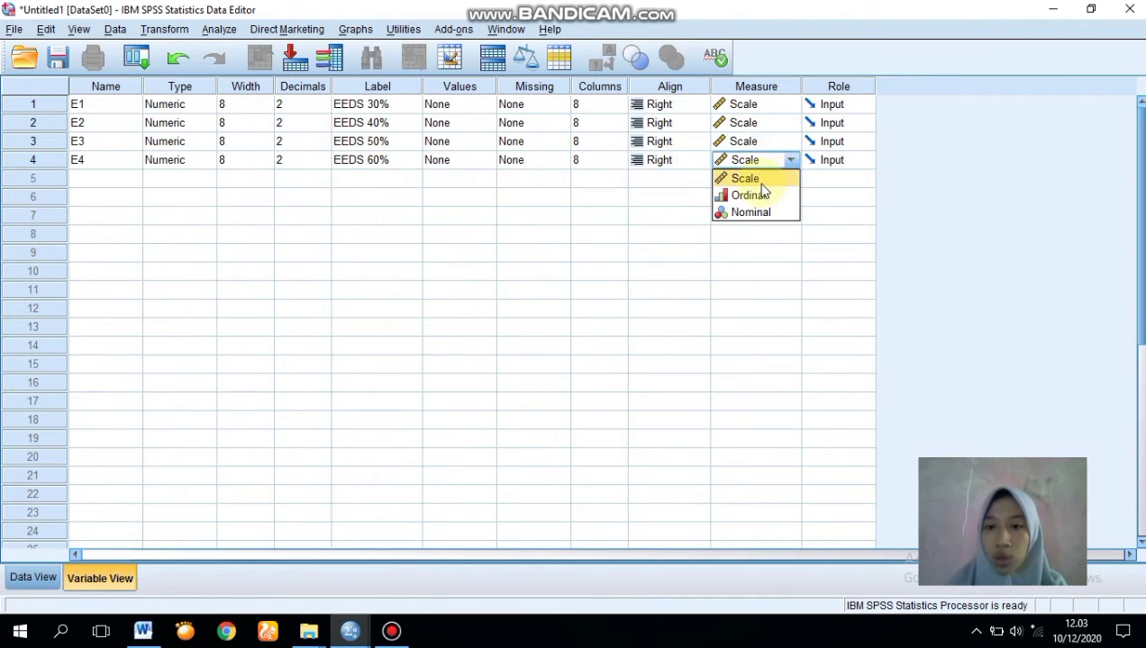
{"action": "left_click", "coordinate": [757, 180]}
Define a fifth variable named E5 with the label "EEDS 70%" and the Scale measurement level
{"action": "left_click", "coordinate": [139, 178]}
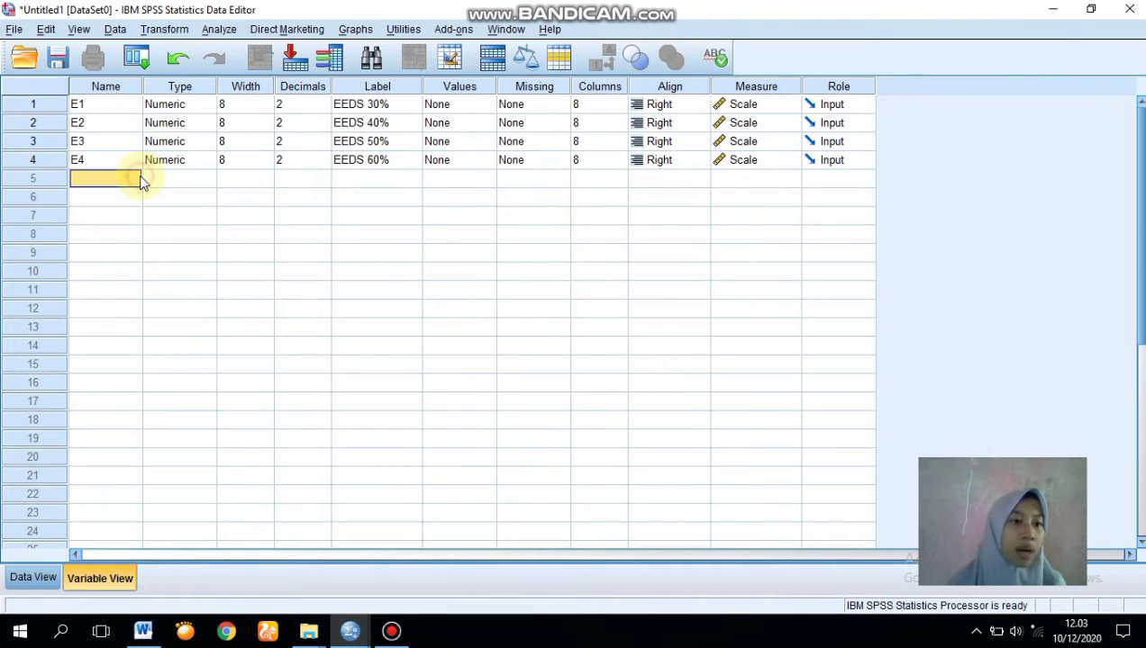
{"action": "type", "text": "E%"}
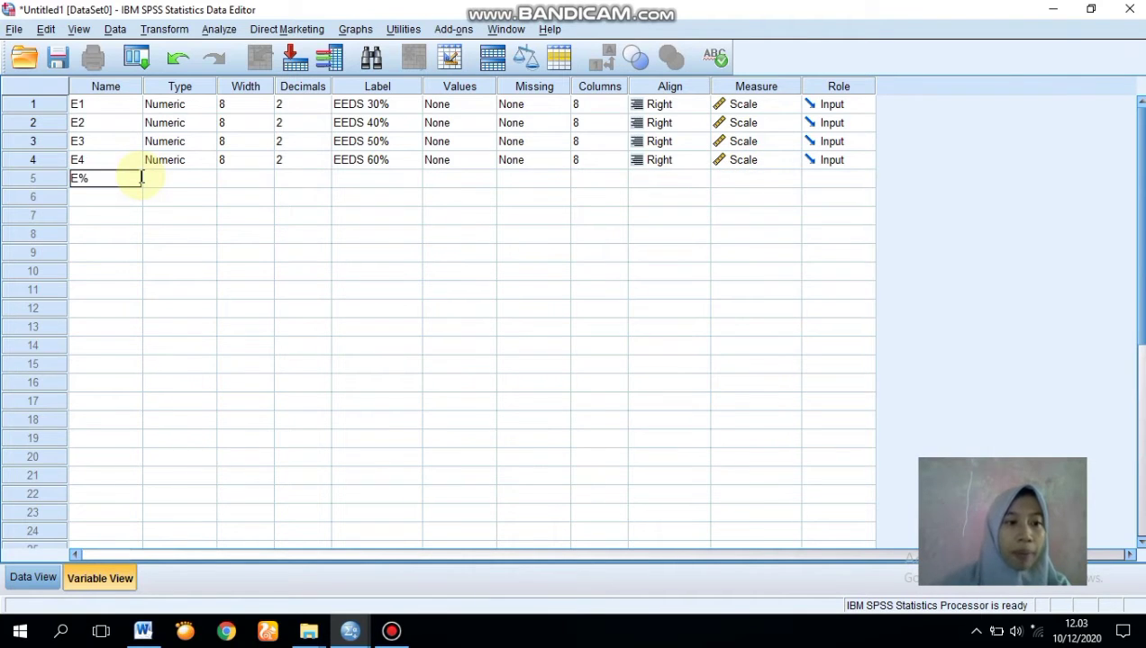
{"action": "key", "text": "BackSpace"}
{"action": "type", "text": "5"}
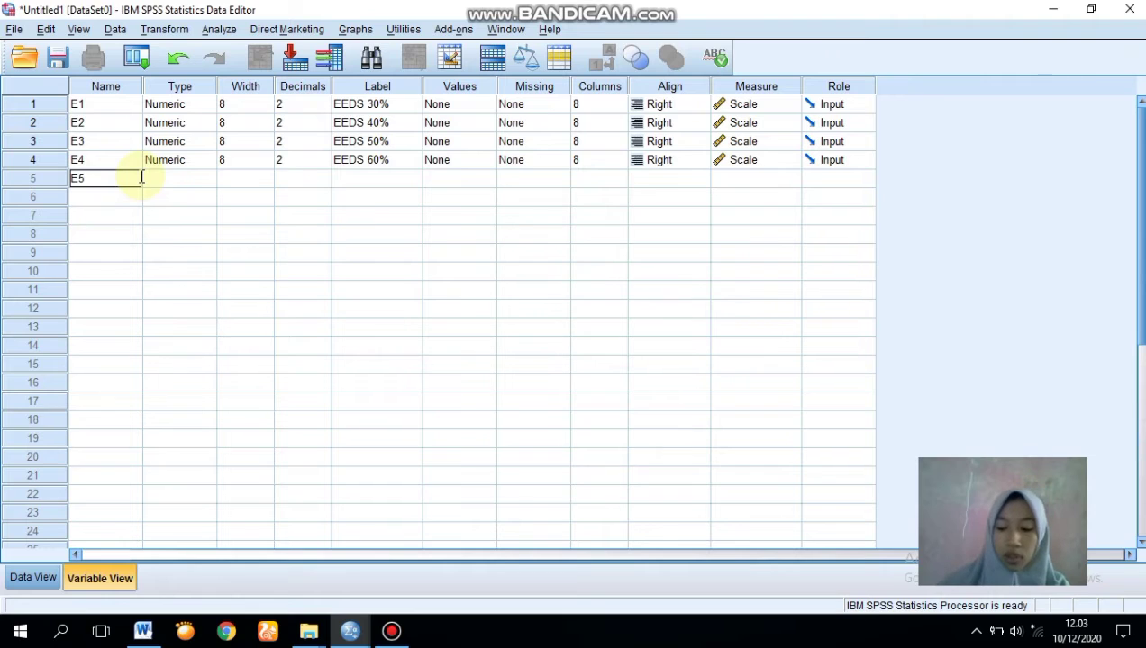
{"action": "key", "text": "Return"}
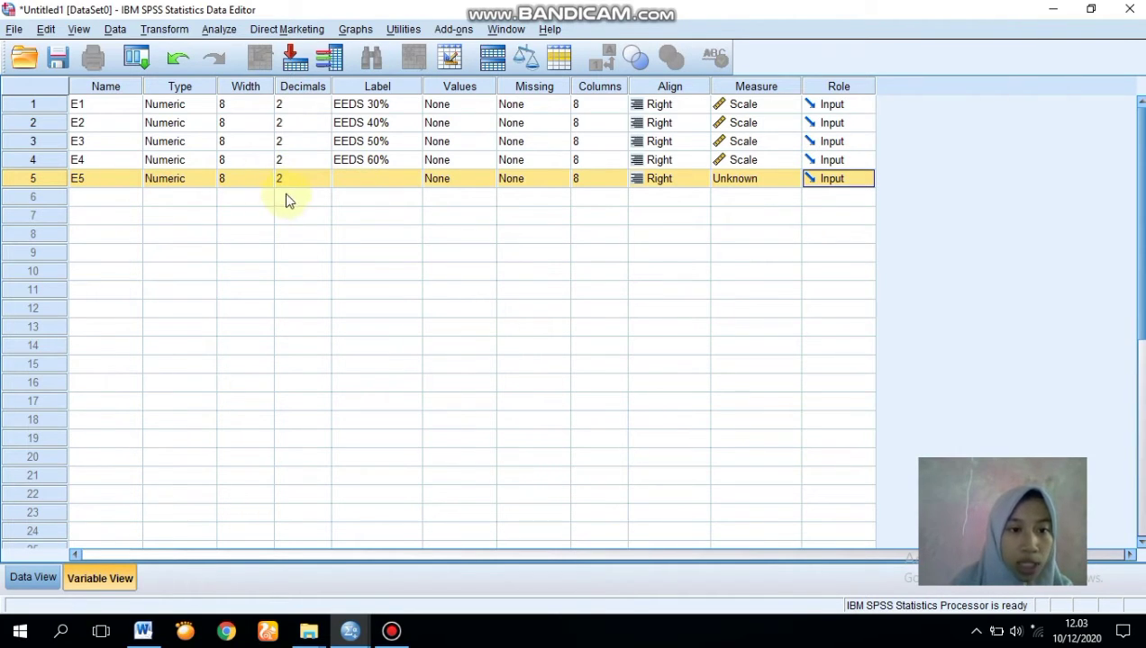
{"action": "left_click", "coordinate": [337, 180]}
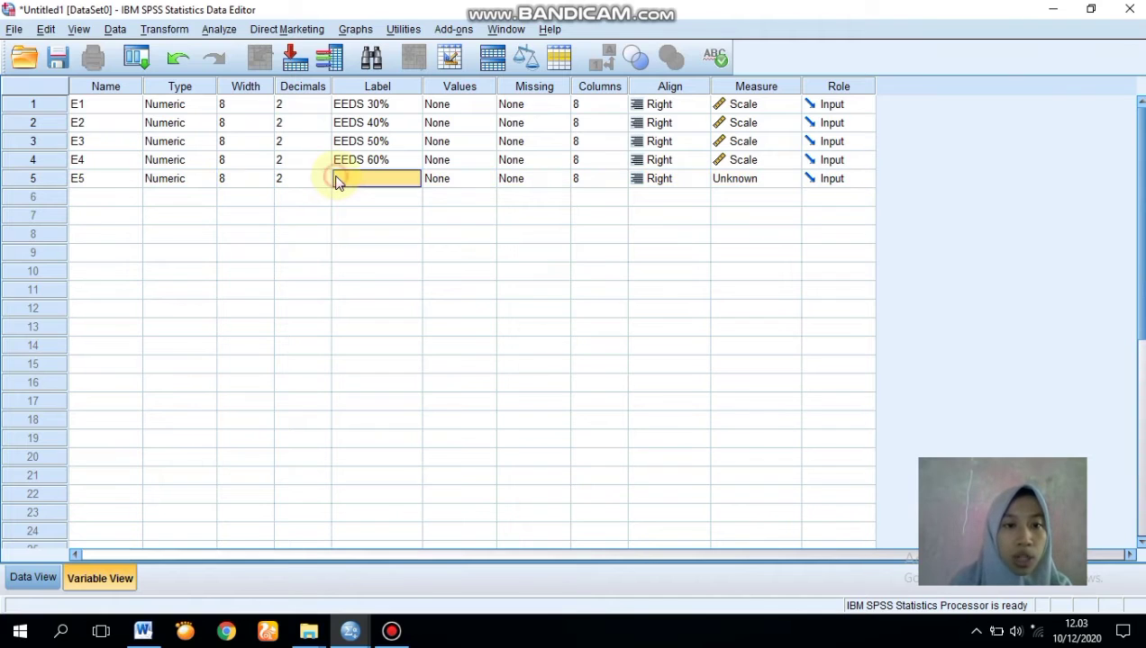
{"action": "type", "text": "EEDS 70%"}
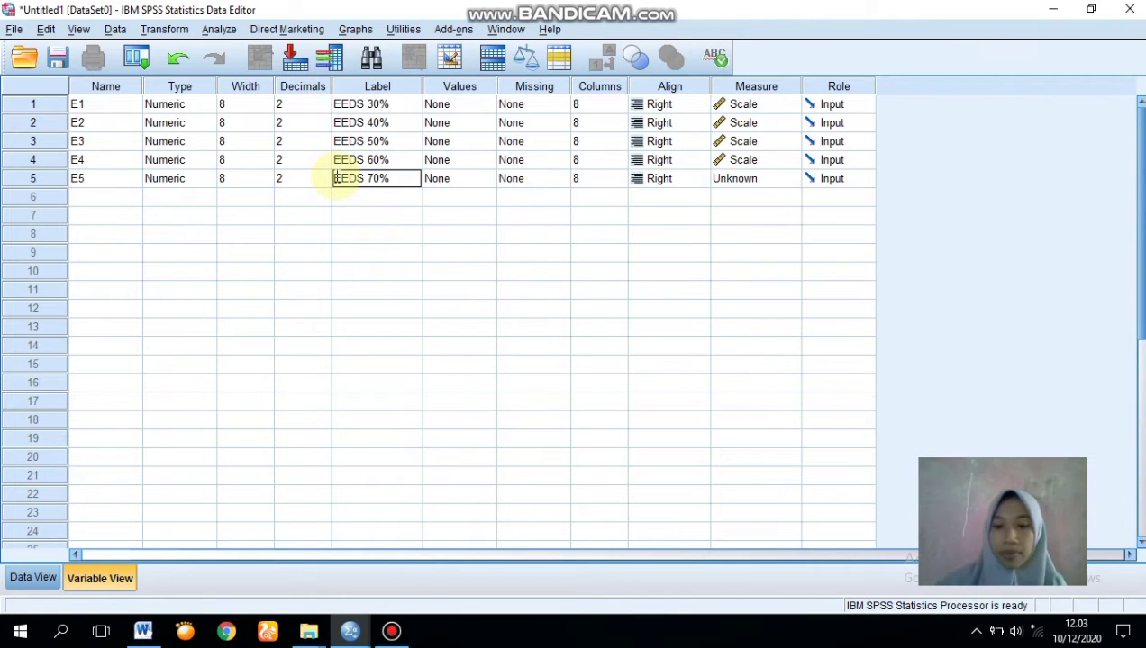
{"action": "key", "text": "Return"}
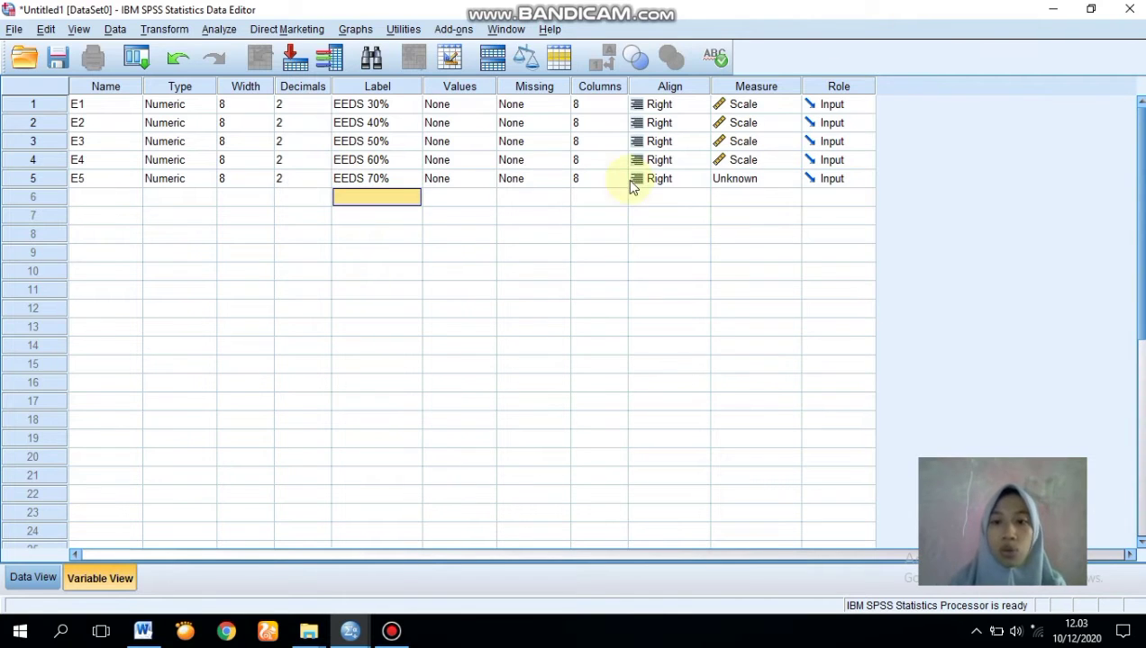
{"action": "left_click", "coordinate": [768, 180]}
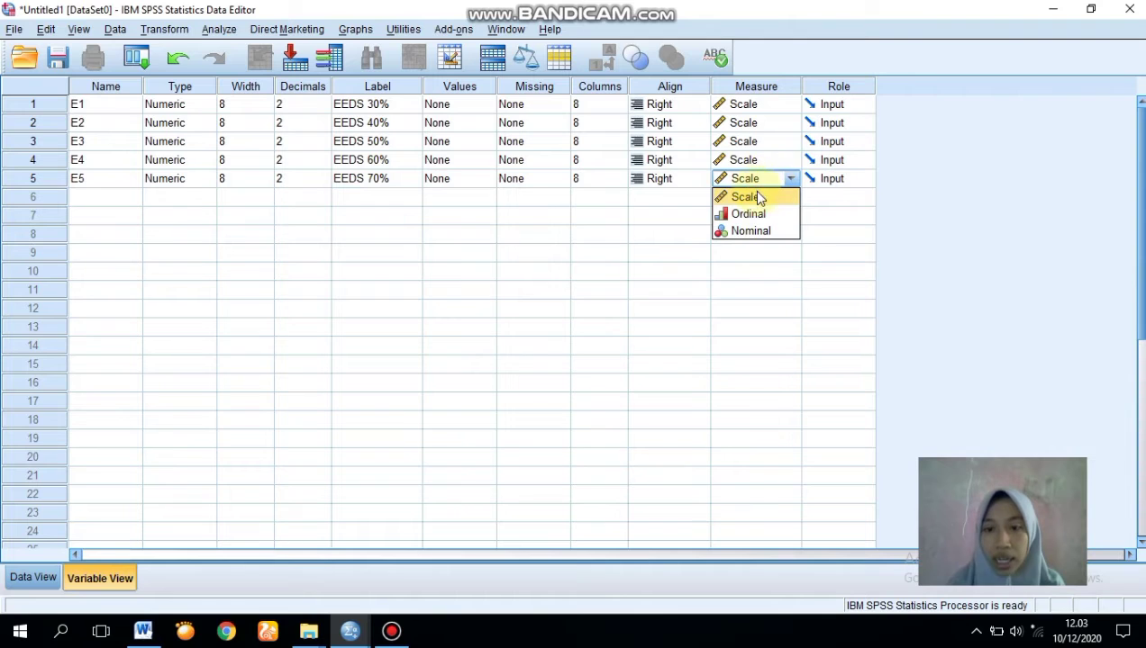
{"action": "left_click", "coordinate": [757, 196]}
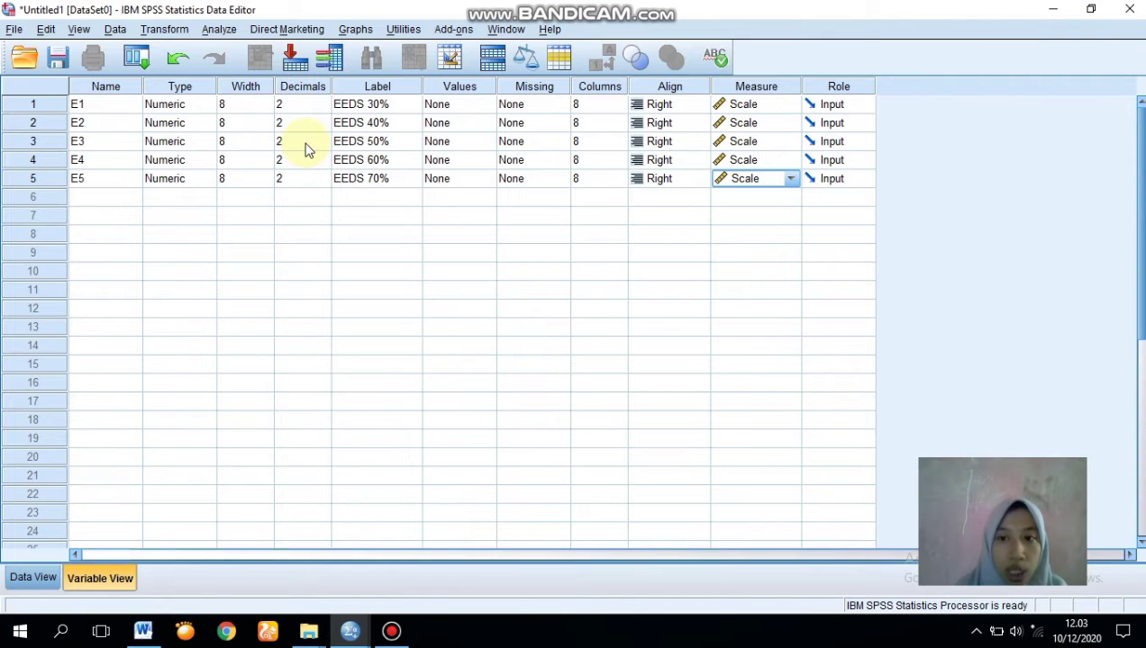
Select the first E1 data cell, switch to the Word case document, and copy the EEDS 30% values for replications 1 to 10
{"action": "left_click", "coordinate": [36, 583]}
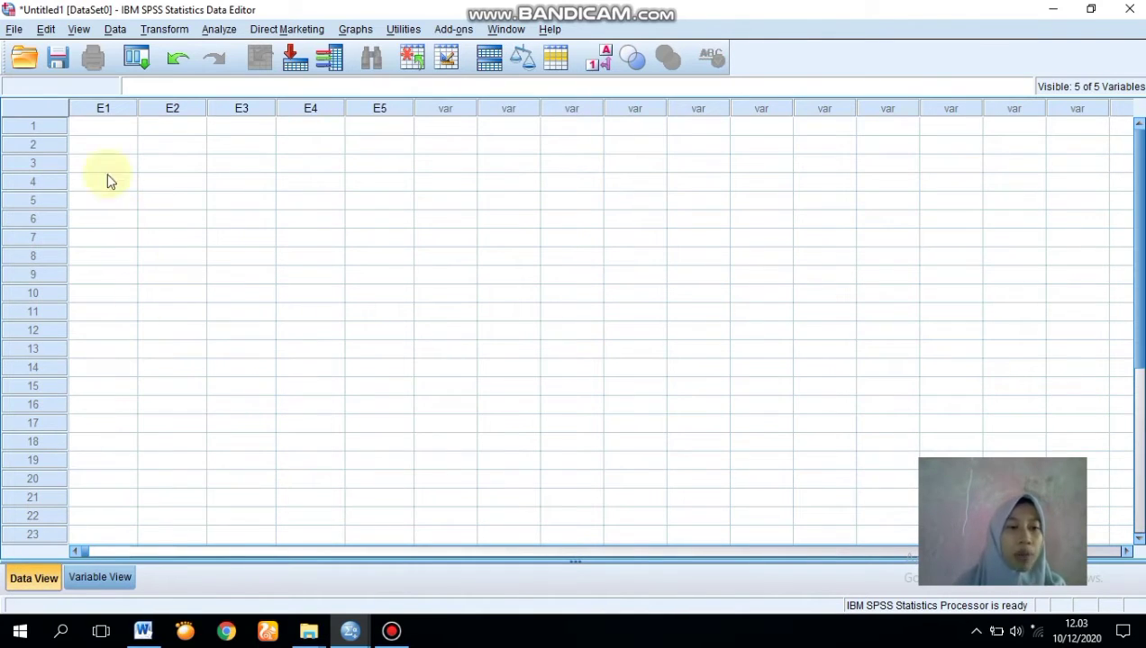
{"action": "left_click", "coordinate": [110, 132]}
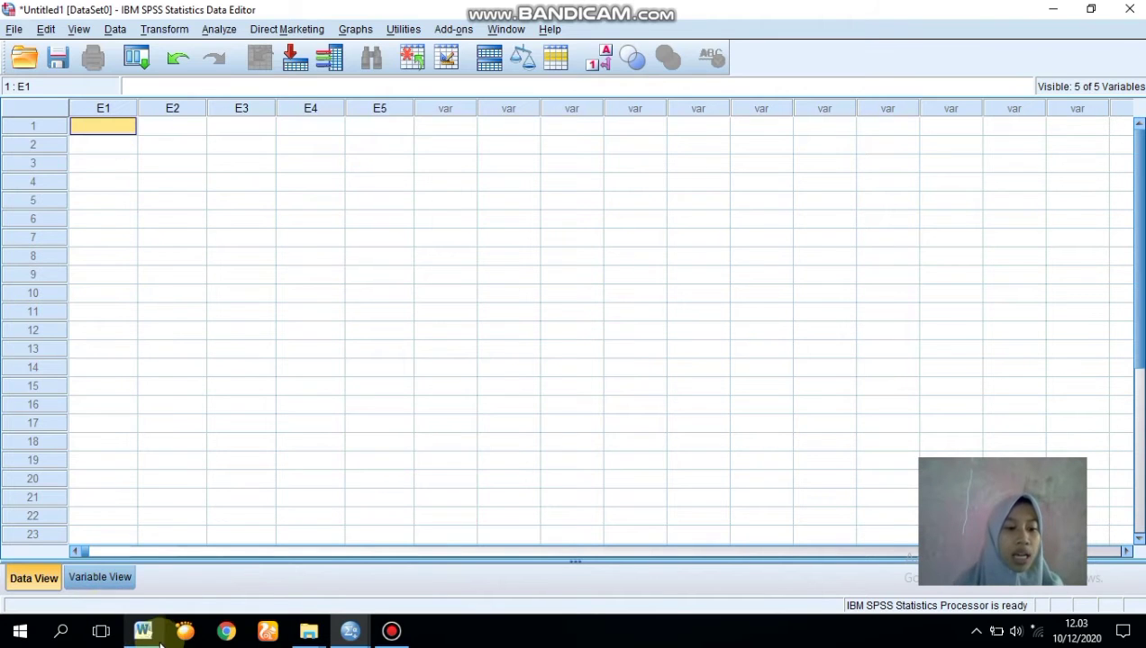
{"action": "mouse_move", "coordinate": [153, 641]}
{"action": "left_click", "coordinate": [153, 592]}
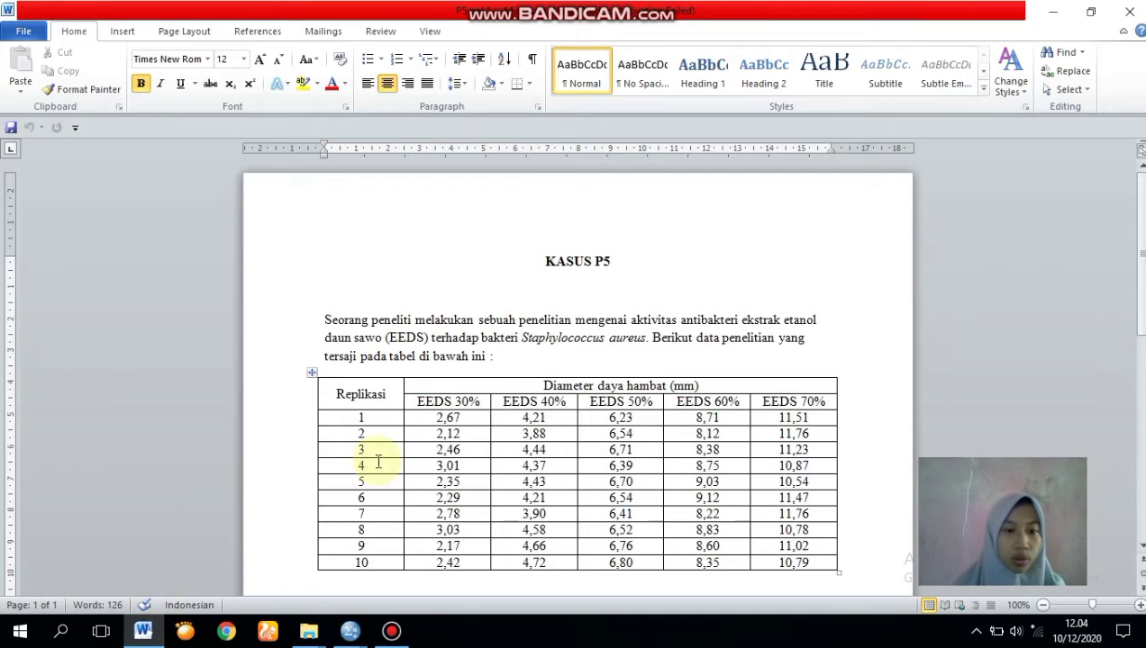
{"action": "left_click_drag", "start_coordinate": [433, 417], "coordinate": [447, 562]}
{"action": "key", "text": "ctrl+c"}
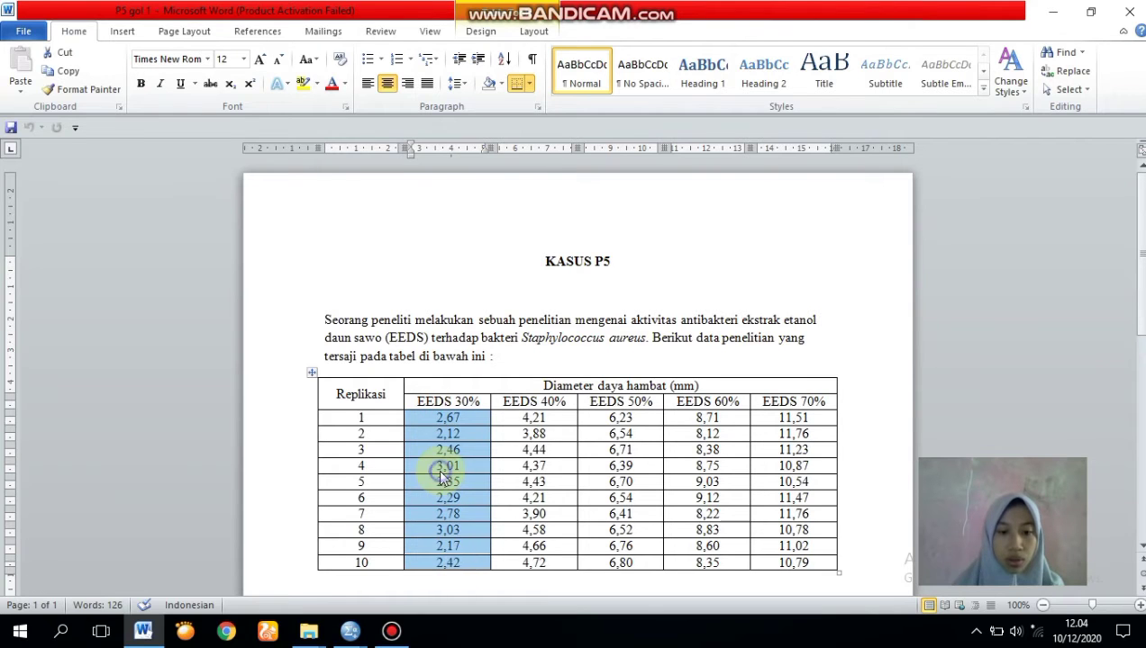
{"action": "right_click", "coordinate": [440, 473]}
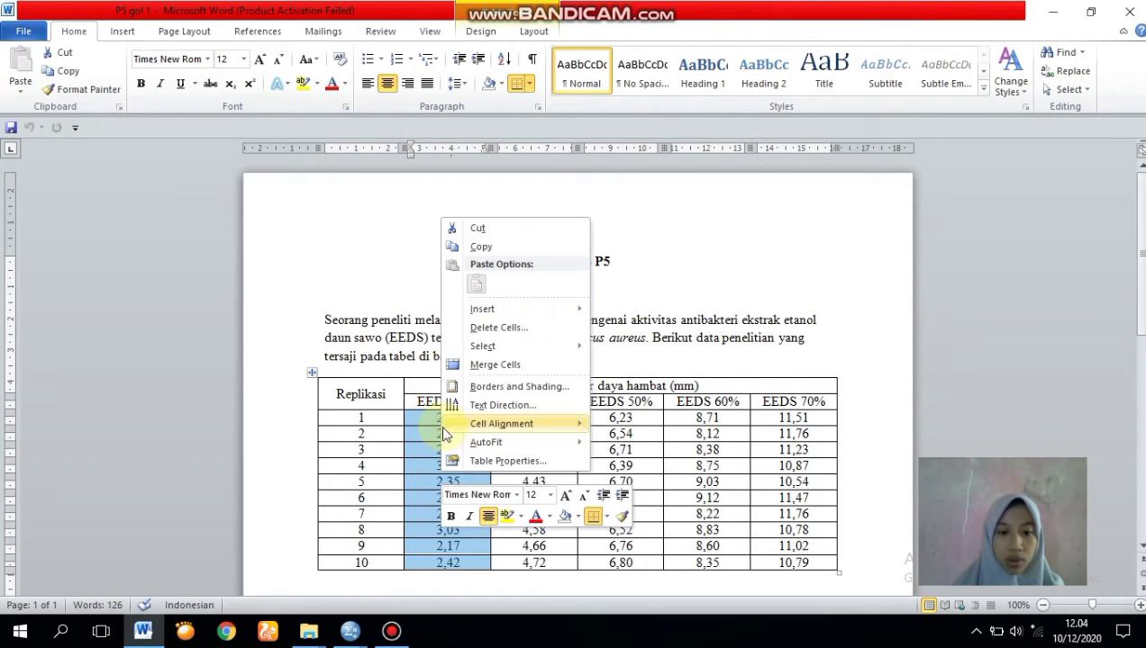
{"action": "left_click", "coordinate": [491, 247]}
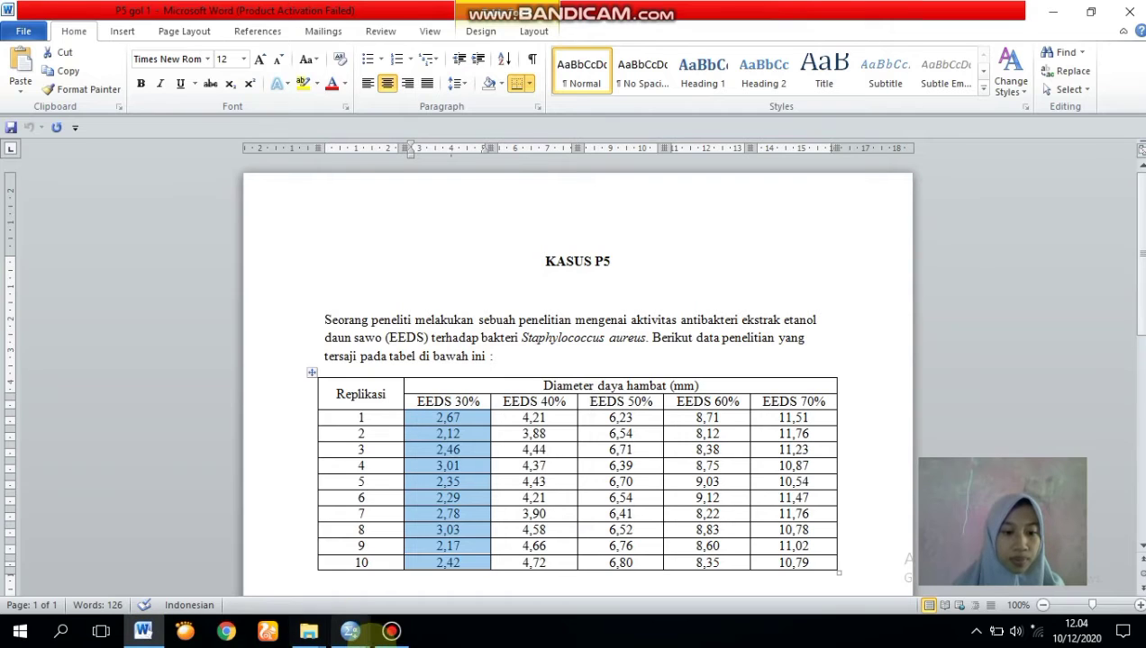
Switch back to the SPSS Data Editor and paste the copied EEDS 30% values into column E1, starting at row 1
{"action": "mouse_move", "coordinate": [350, 631]}
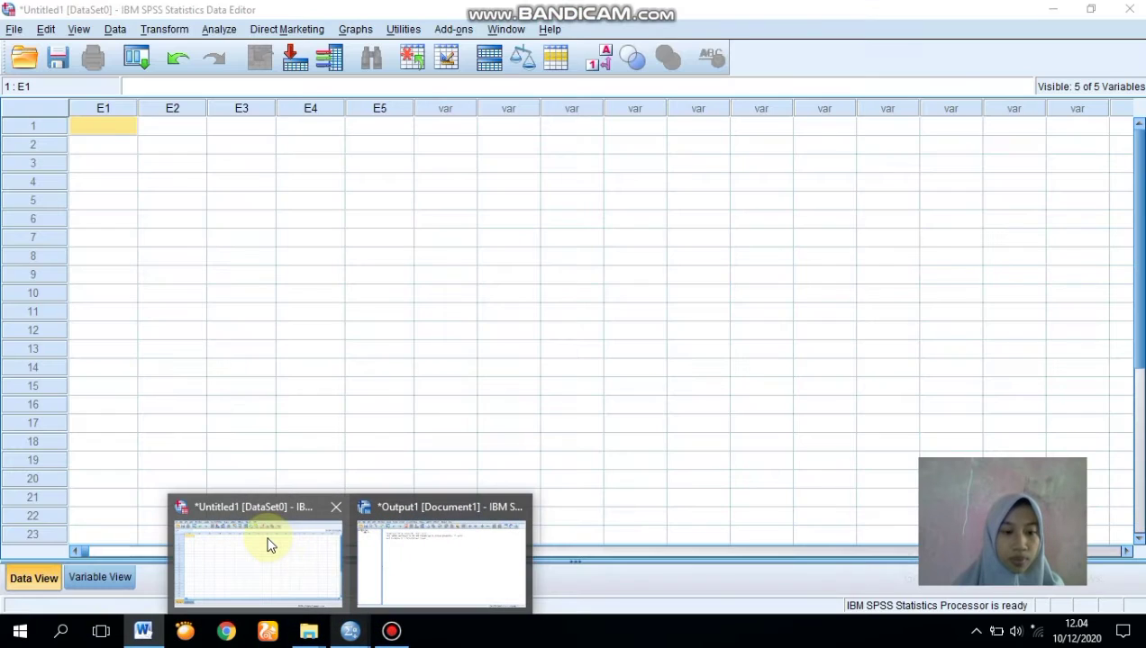
{"action": "left_click", "coordinate": [267, 545]}
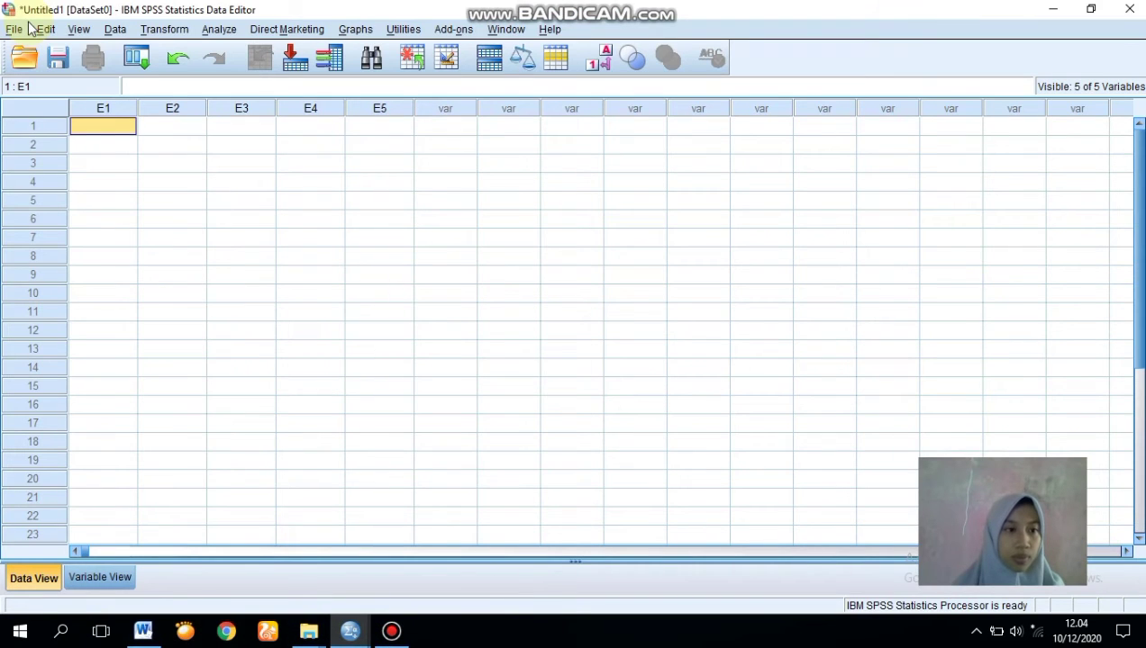
{"action": "right_click", "coordinate": [100, 126]}
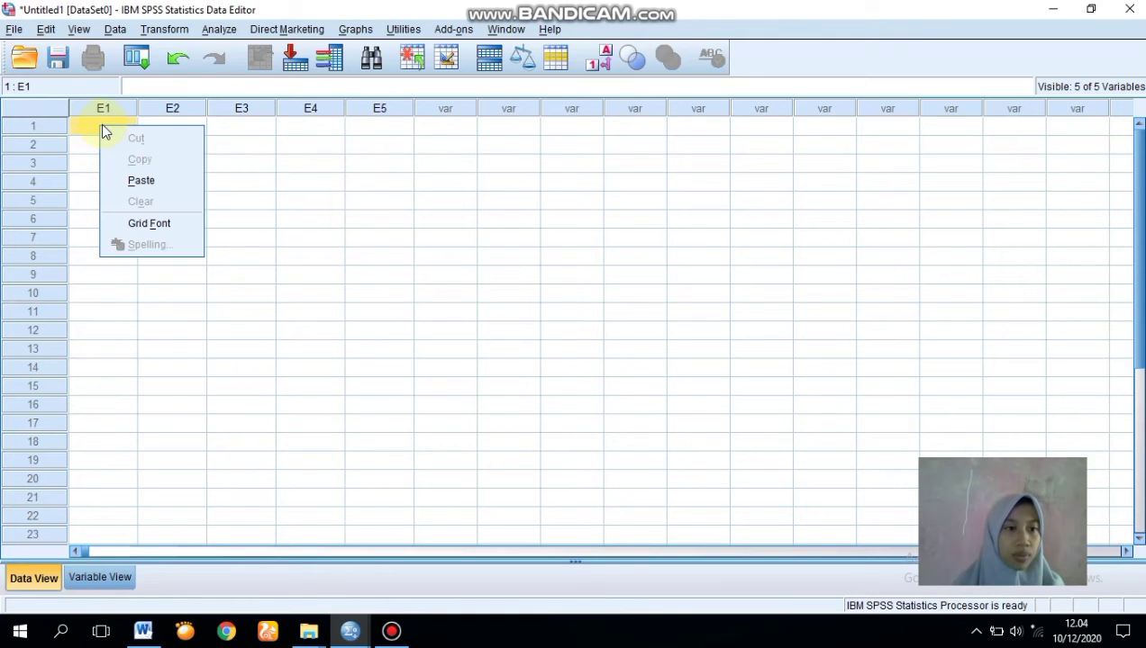
{"action": "left_click", "coordinate": [142, 181]}
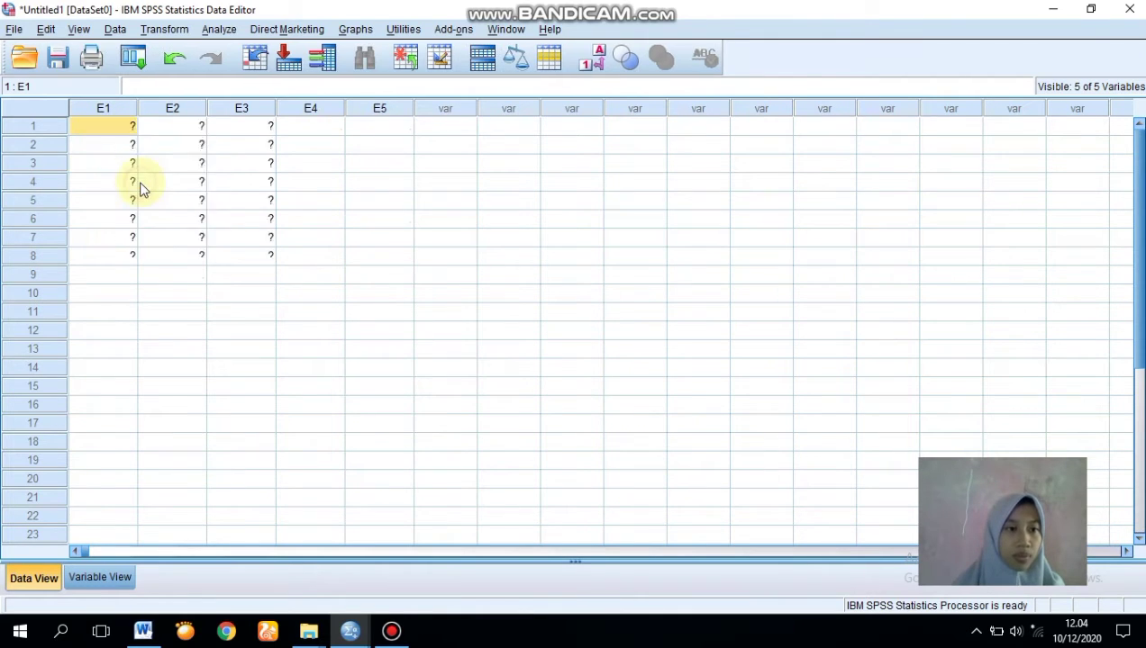
{"action": "left_click", "coordinate": [175, 125]}
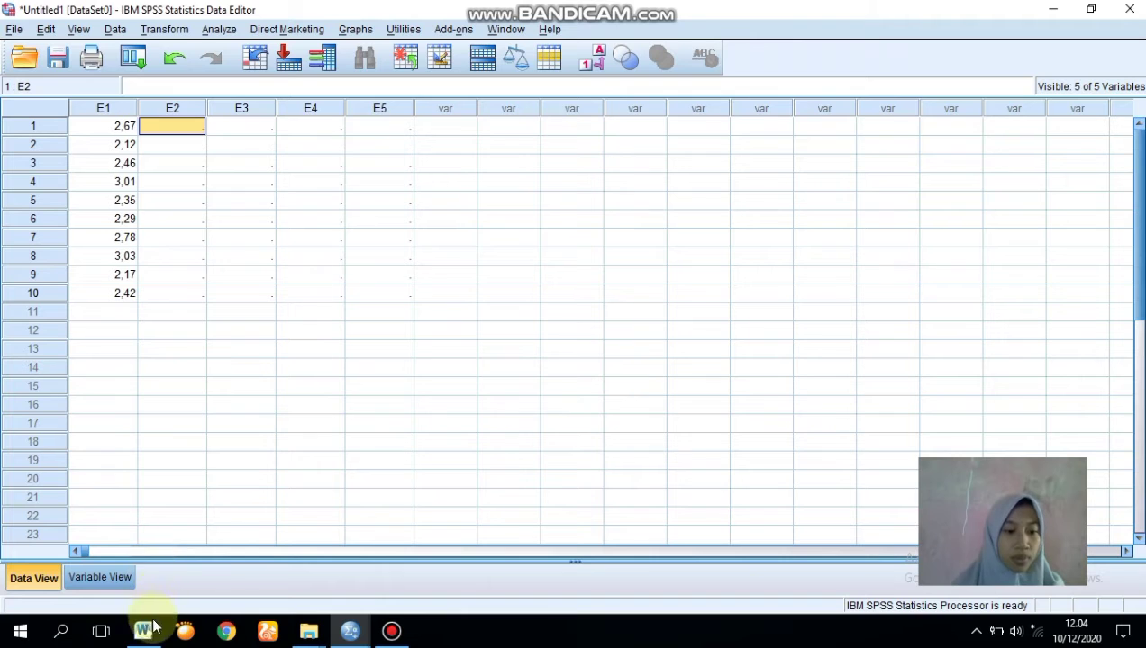
{"action": "mouse_move", "coordinate": [149, 638]}
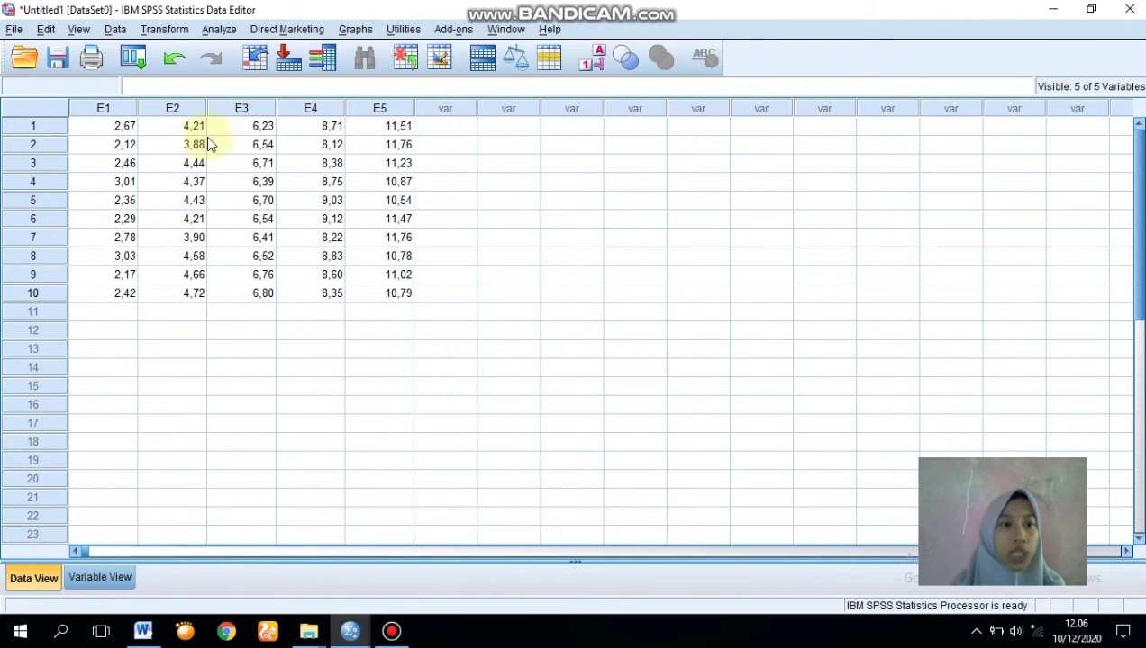
Start an Explore analysis with all five variables, EEDS 30% through EEDS 70%, in the dependent list
{"action": "left_click", "coordinate": [219, 30]}
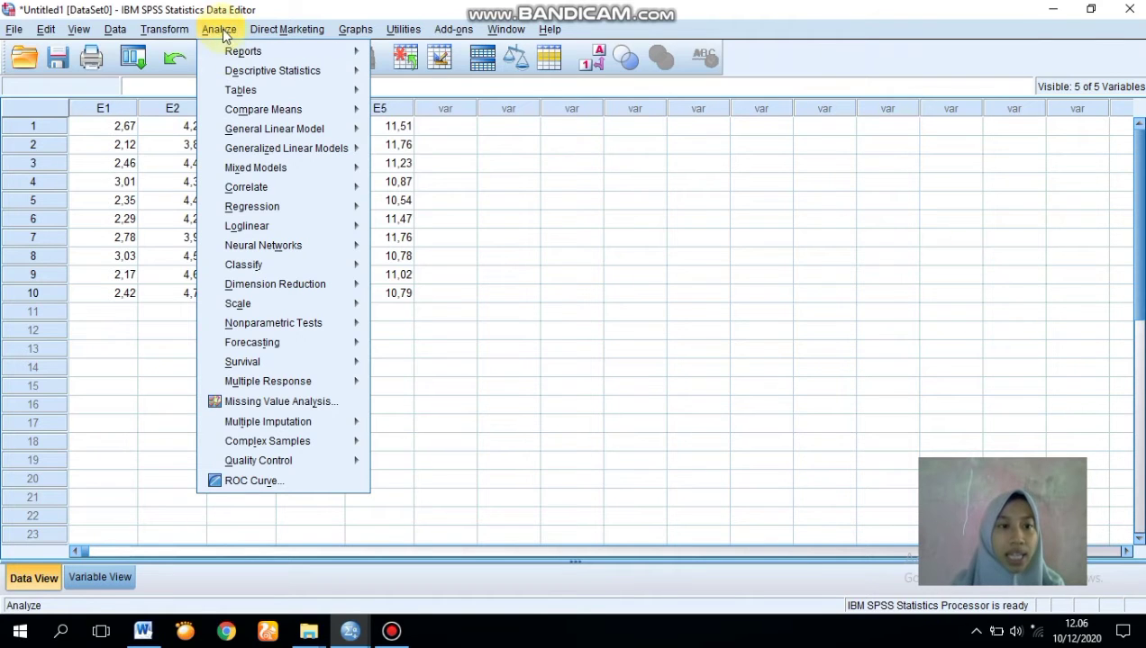
{"action": "mouse_move", "coordinate": [245, 72]}
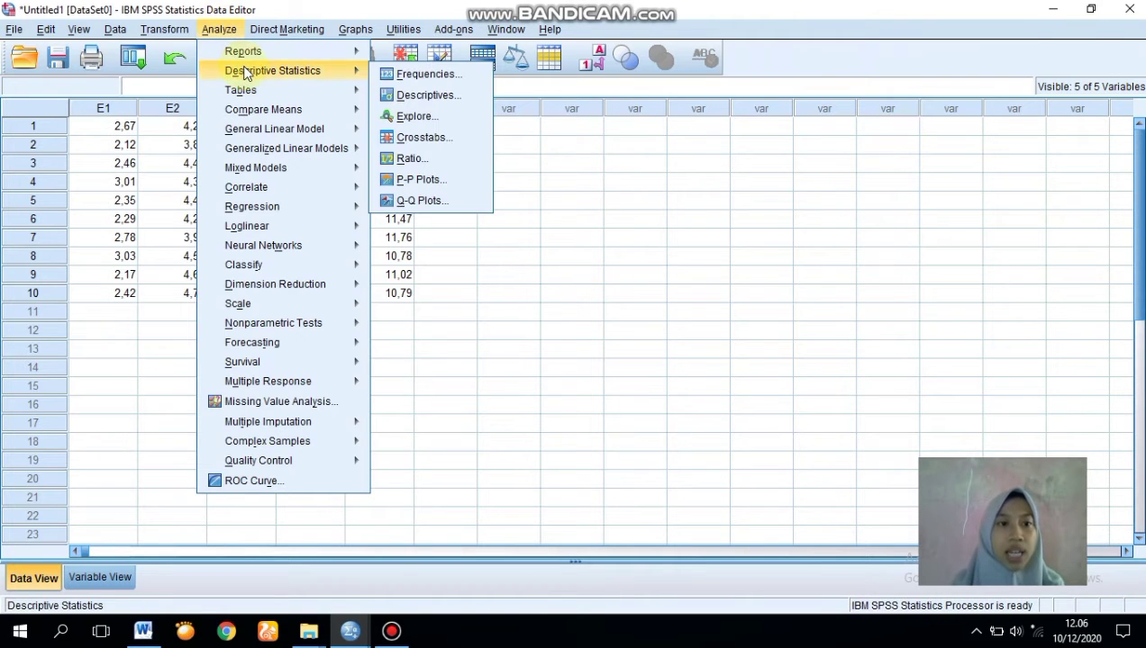
{"action": "left_click", "coordinate": [412, 117]}
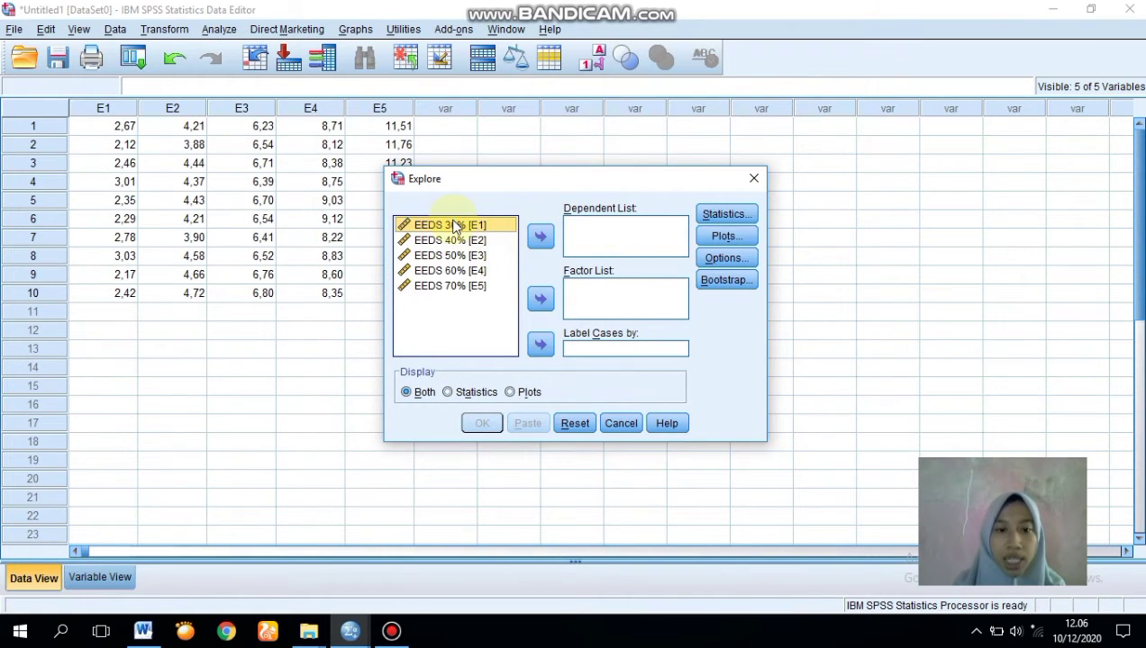
{"action": "left_click", "coordinate": [541, 237]}
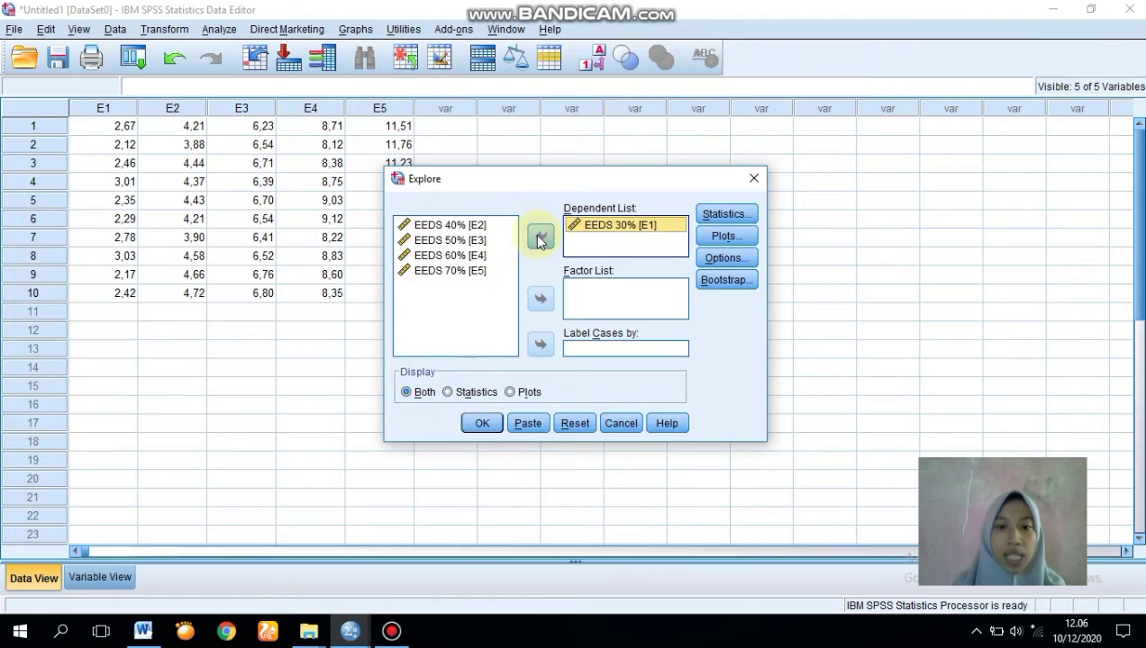
{"action": "left_click", "coordinate": [459, 226]}
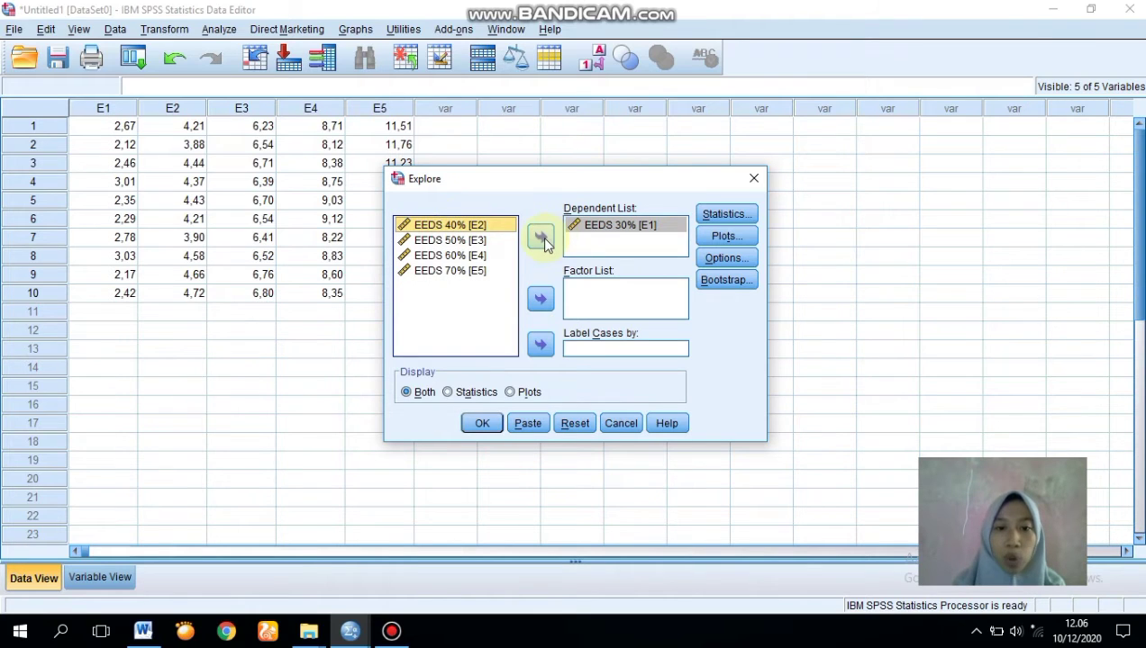
{"action": "left_click", "coordinate": [543, 237]}
{"action": "left_click", "coordinate": [453, 227]}
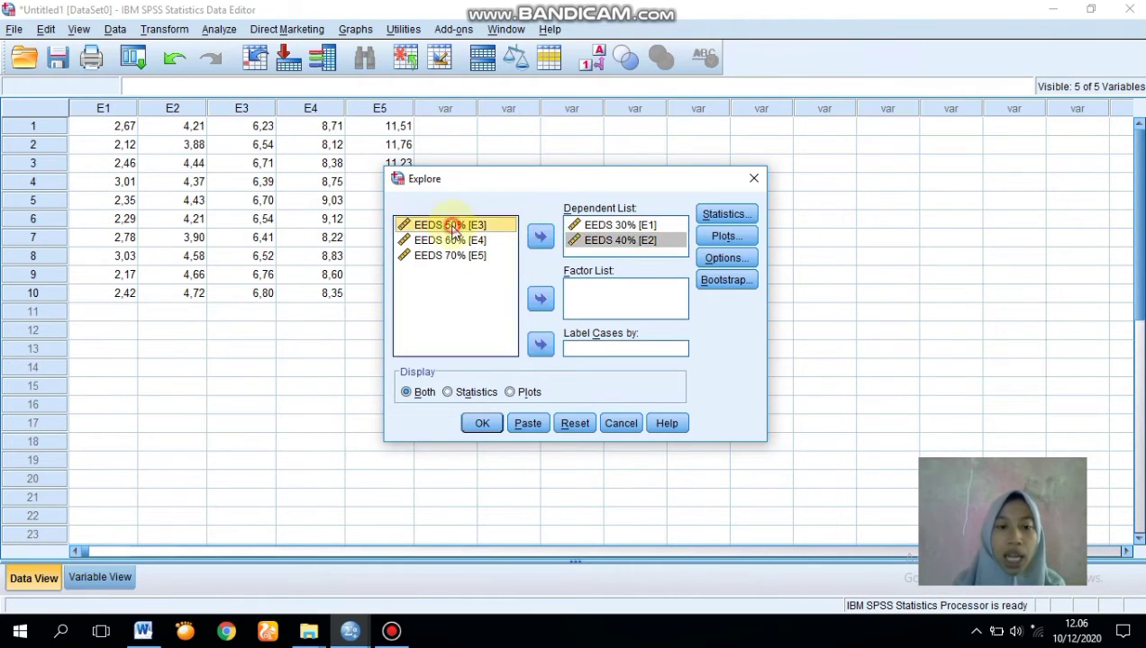
{"action": "left_click", "coordinate": [542, 239]}
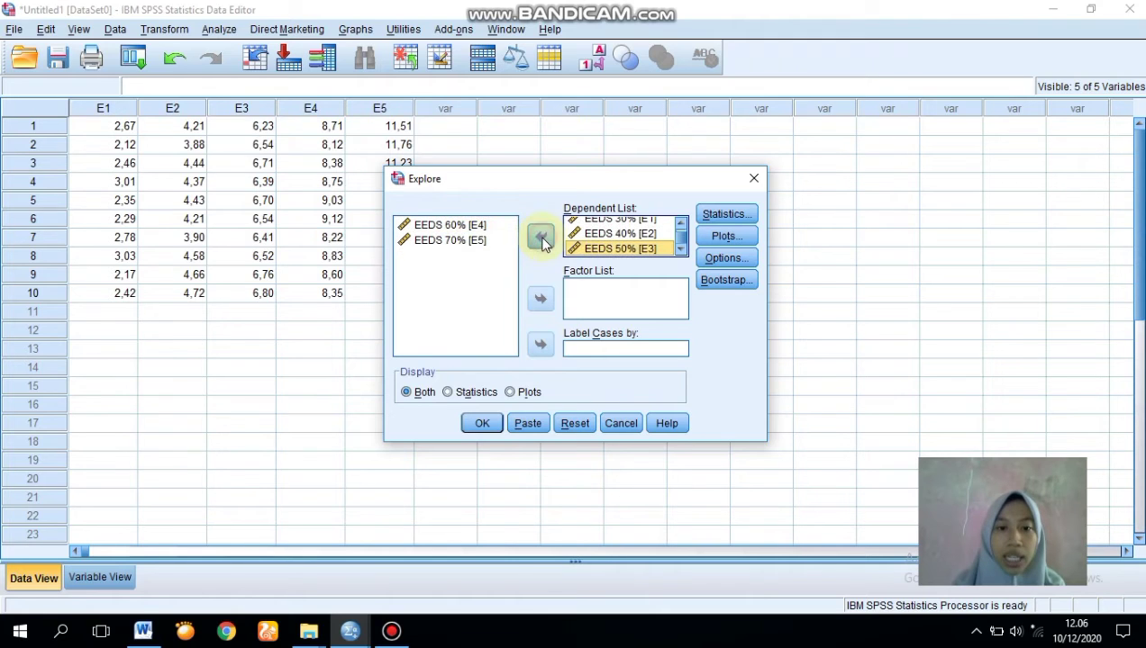
{"action": "left_click", "coordinate": [447, 226]}
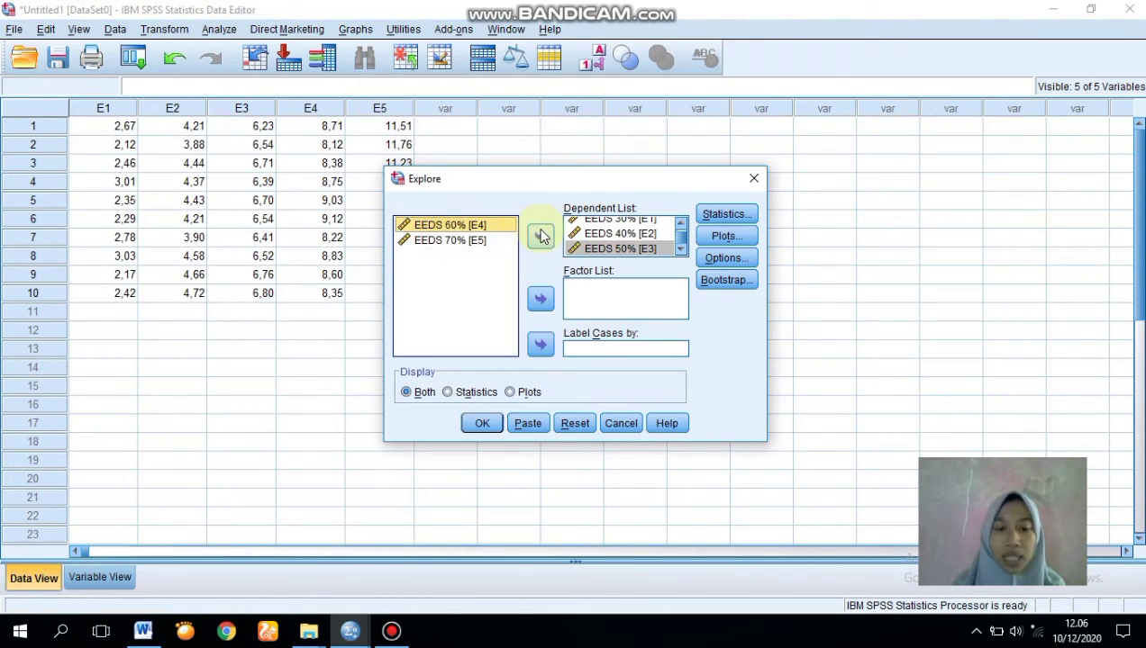
{"action": "left_click", "coordinate": [541, 237]}
{"action": "left_click", "coordinate": [459, 228]}
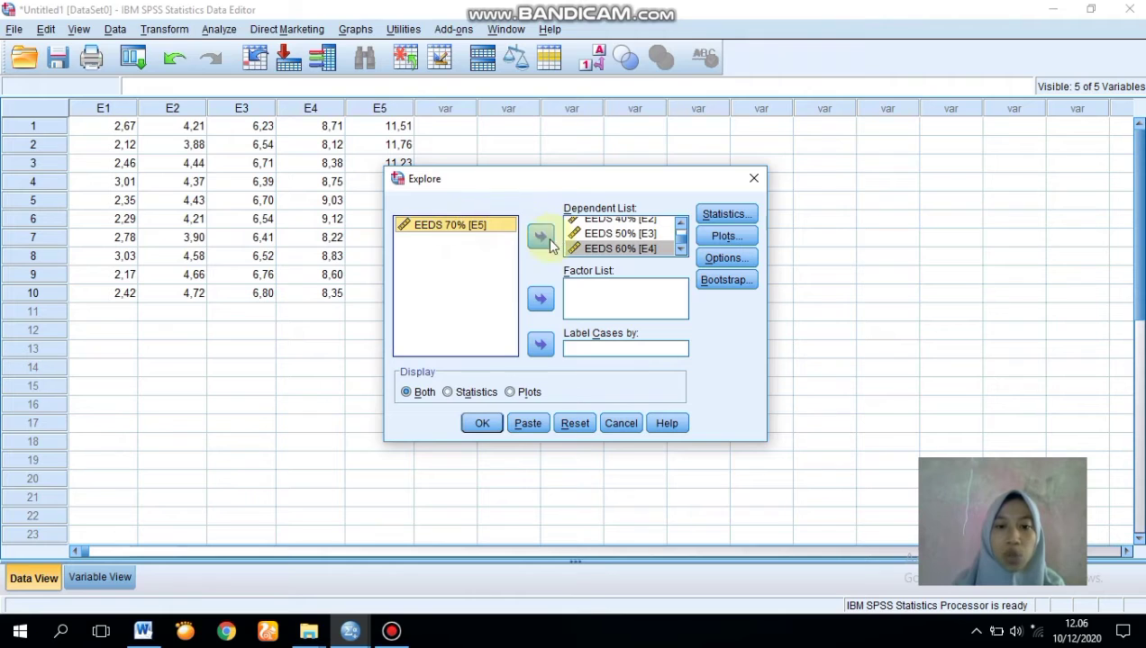
{"action": "left_click", "coordinate": [541, 238]}
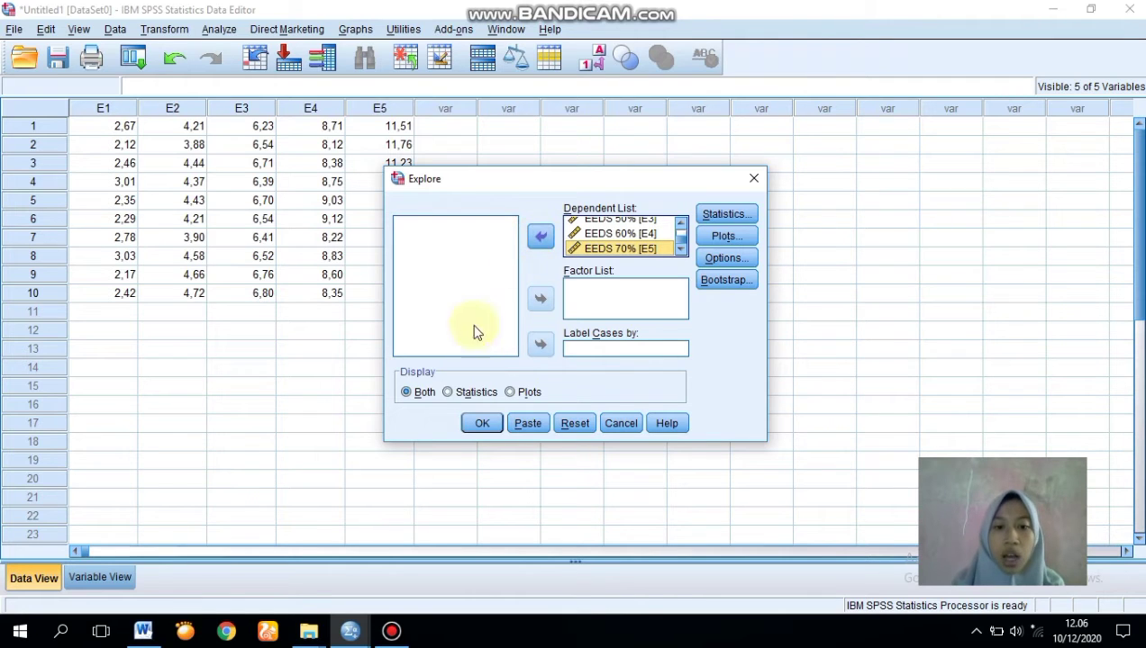
Limit the Explore display to plots, with no boxplots, no stem-and-leaf, and normality plots with tests enabled
{"action": "left_click", "coordinate": [510, 393]}
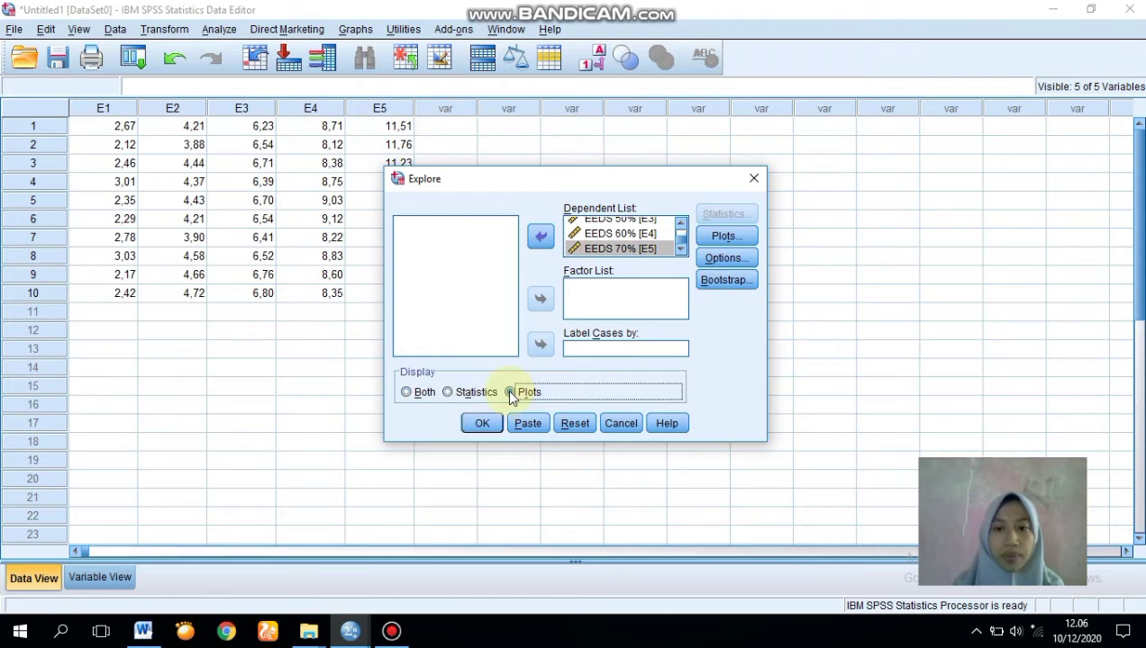
{"action": "left_click", "coordinate": [728, 236]}
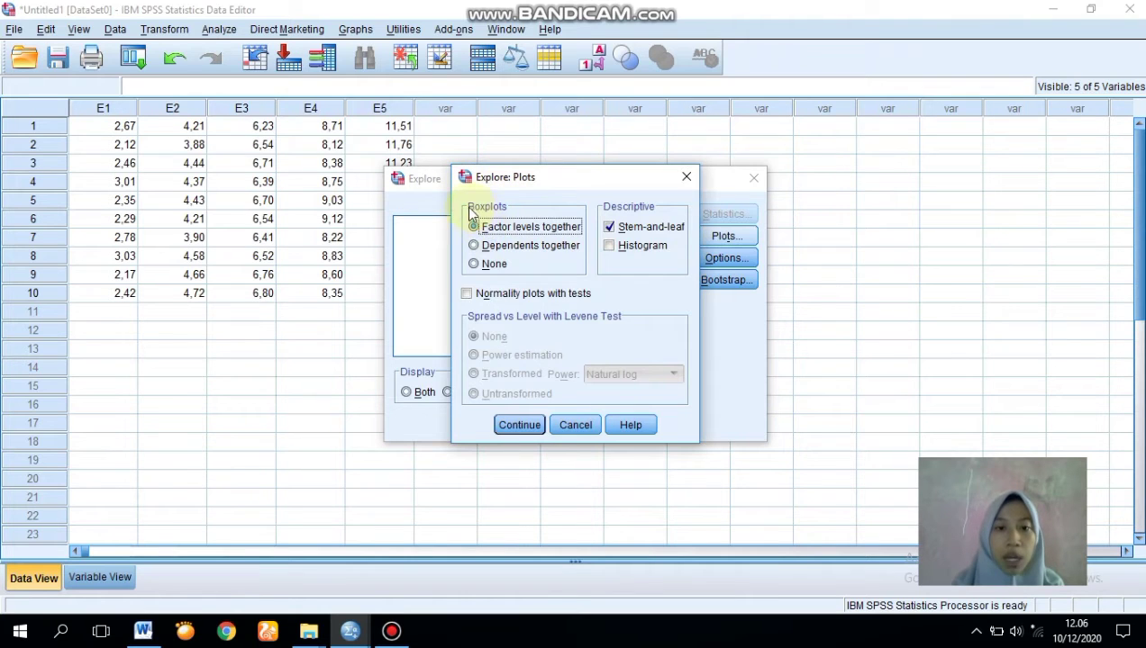
{"action": "left_click", "coordinate": [473, 263]}
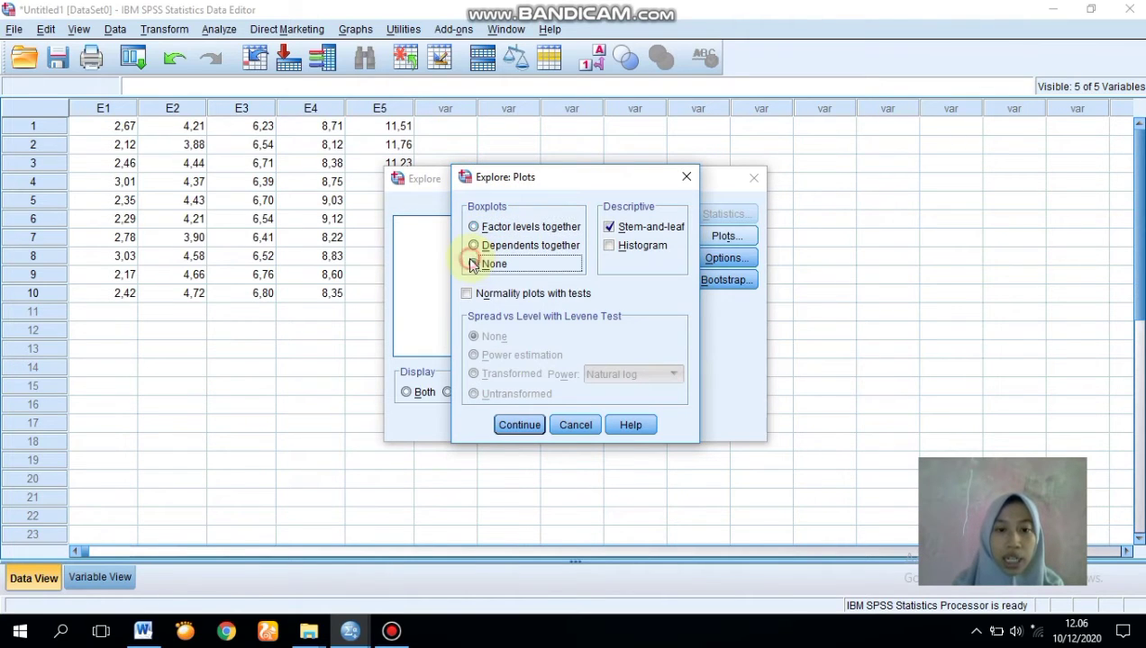
{"action": "left_click", "coordinate": [609, 228]}
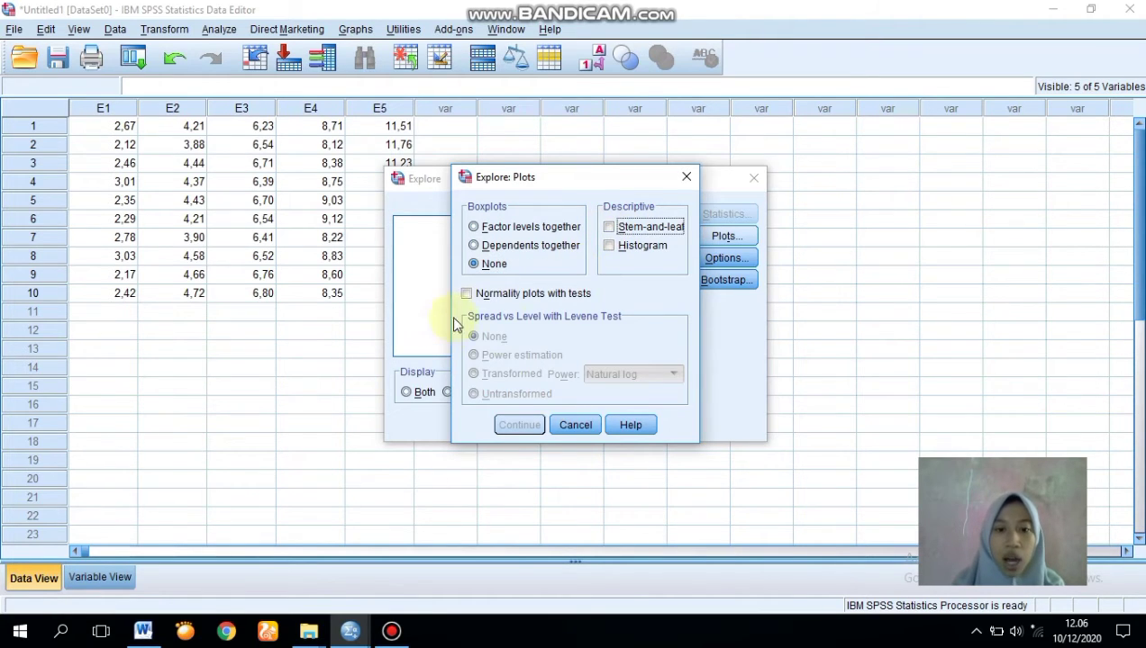
{"action": "left_click", "coordinate": [467, 294]}
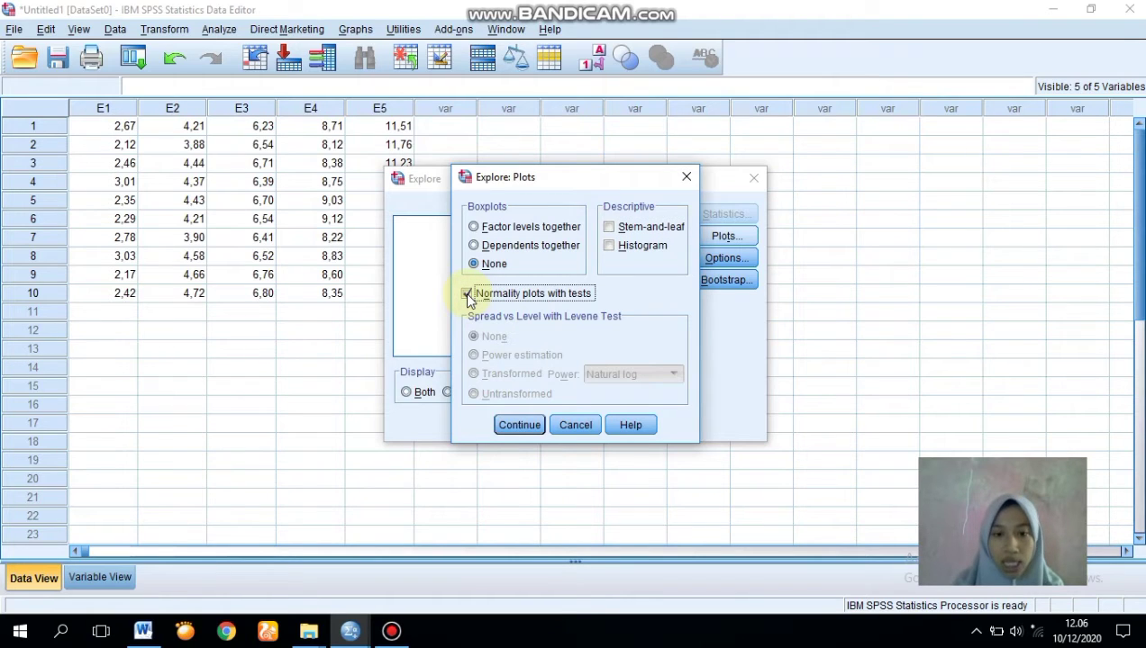
{"action": "left_click", "coordinate": [515, 424]}
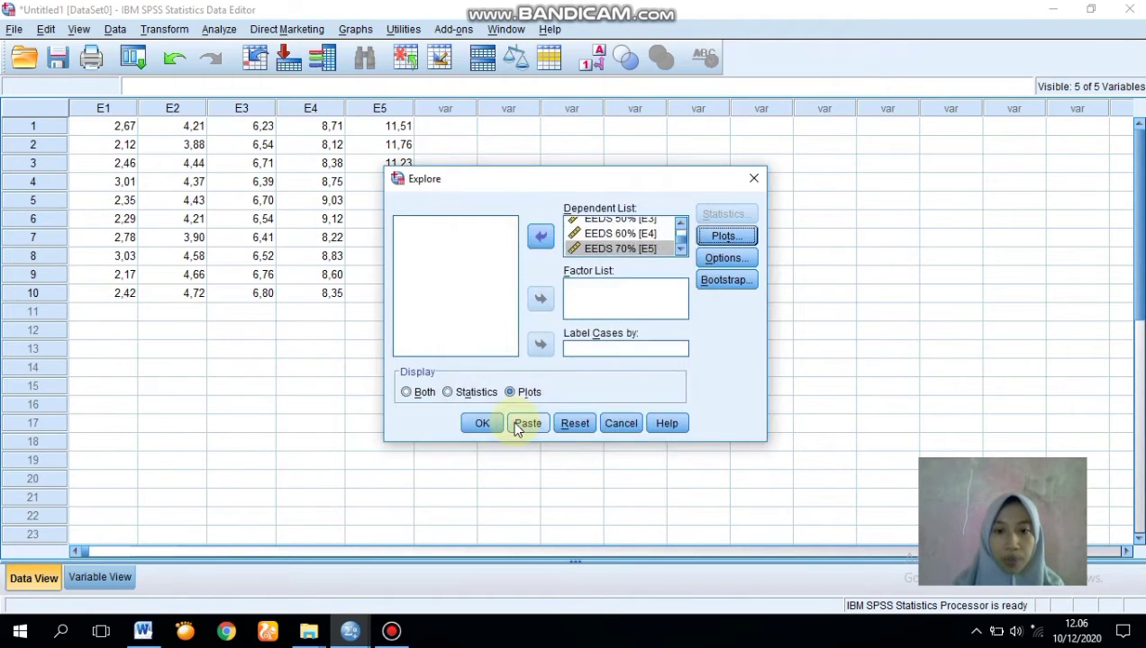
Keep missing values set to Exclude cases listwise and run the Explore analysis
{"action": "left_click", "coordinate": [715, 259]}
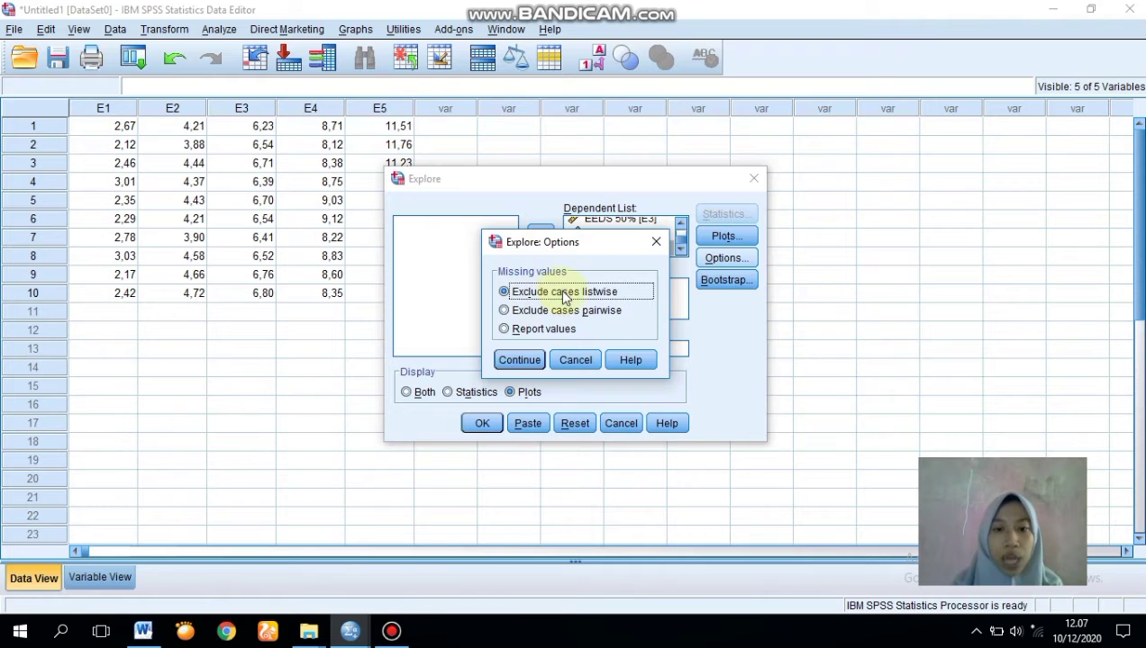
{"action": "left_click", "coordinate": [511, 360]}
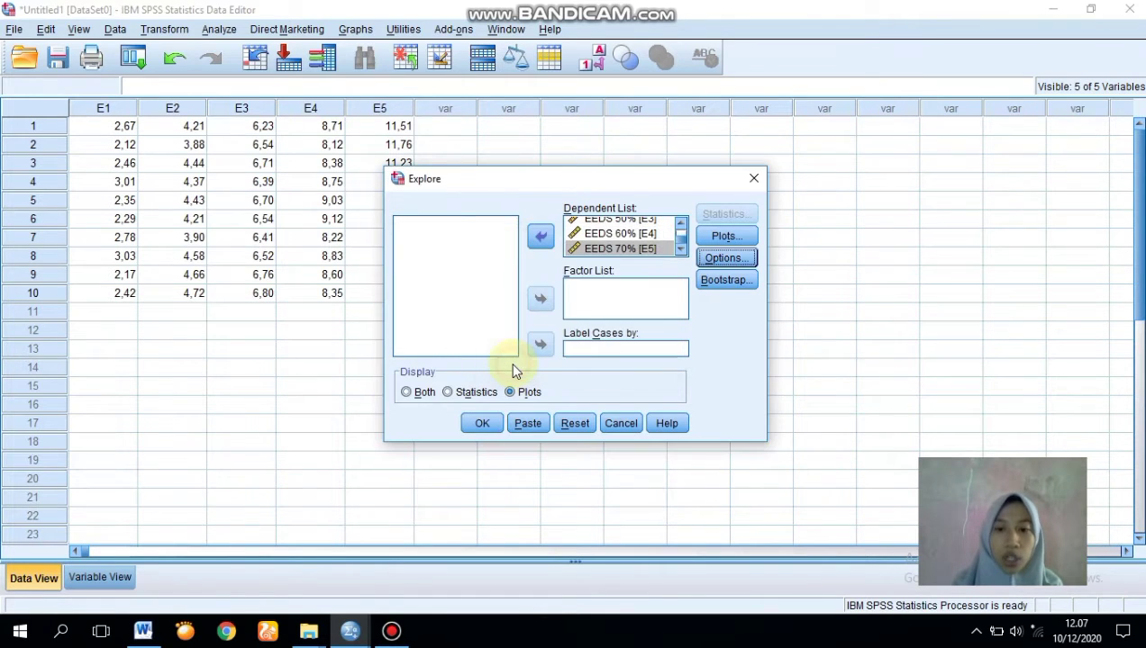
{"action": "left_click", "coordinate": [485, 420]}
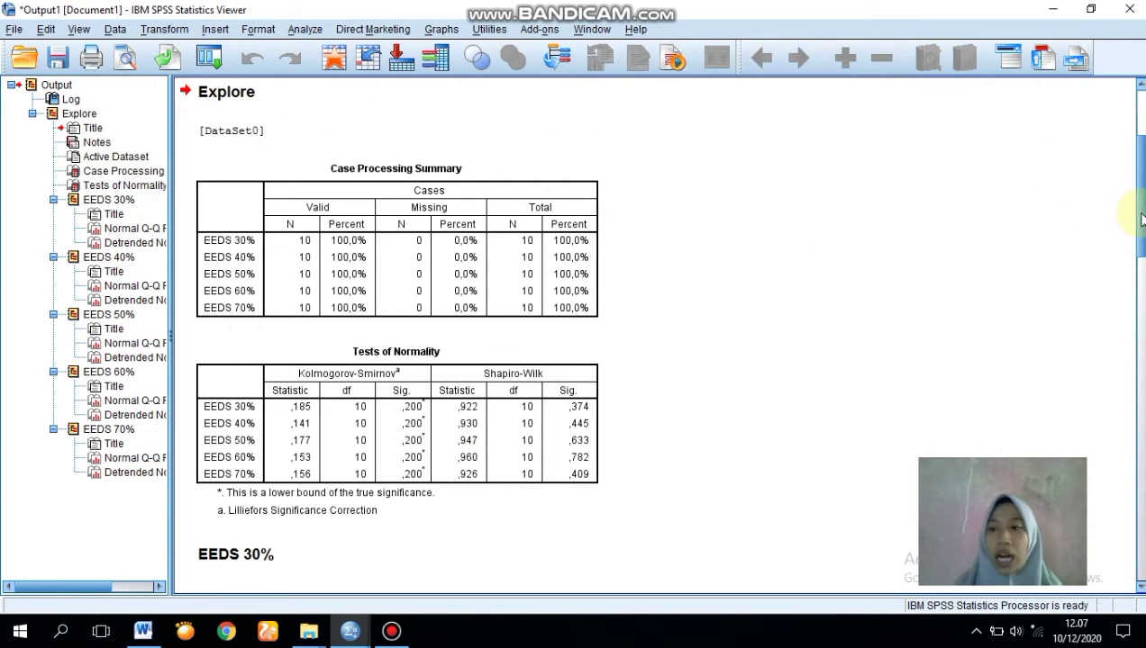
Examine the Kolmogorov-Smirnov and Shapiro-Wilk significance columns in the Tests of Normality table
{"action": "left_click_drag", "start_coordinate": [1142, 219], "coordinate": [1142, 239]}
{"action": "left_click", "coordinate": [436, 234]}
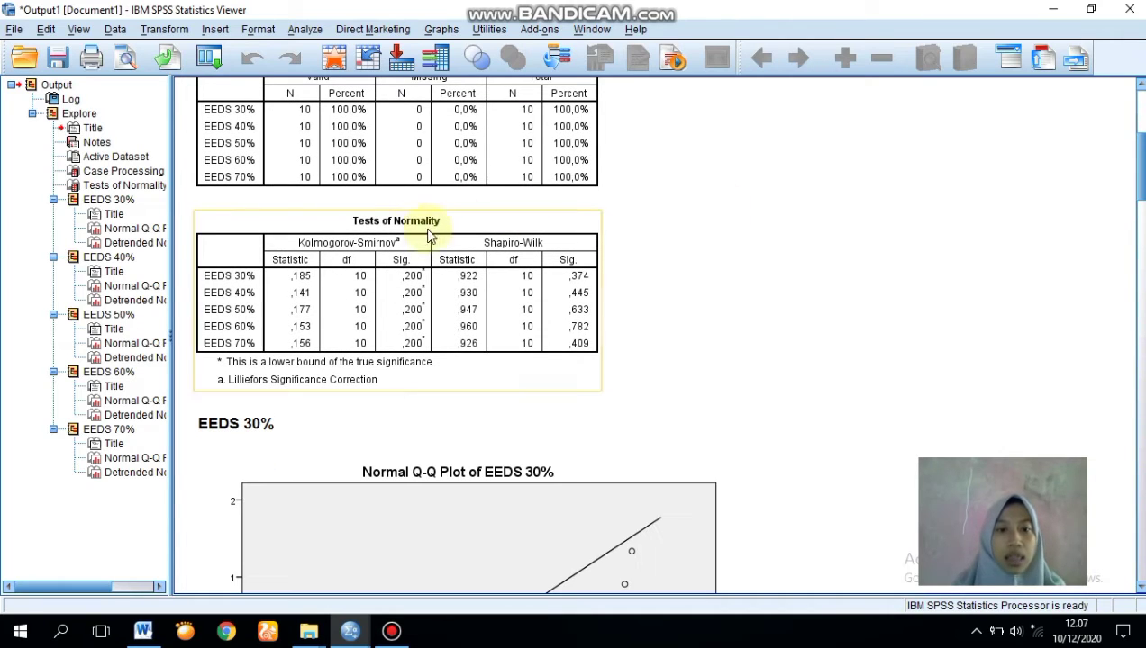
{"action": "left_click", "coordinate": [610, 264]}
{"action": "left_click", "coordinate": [580, 259]}
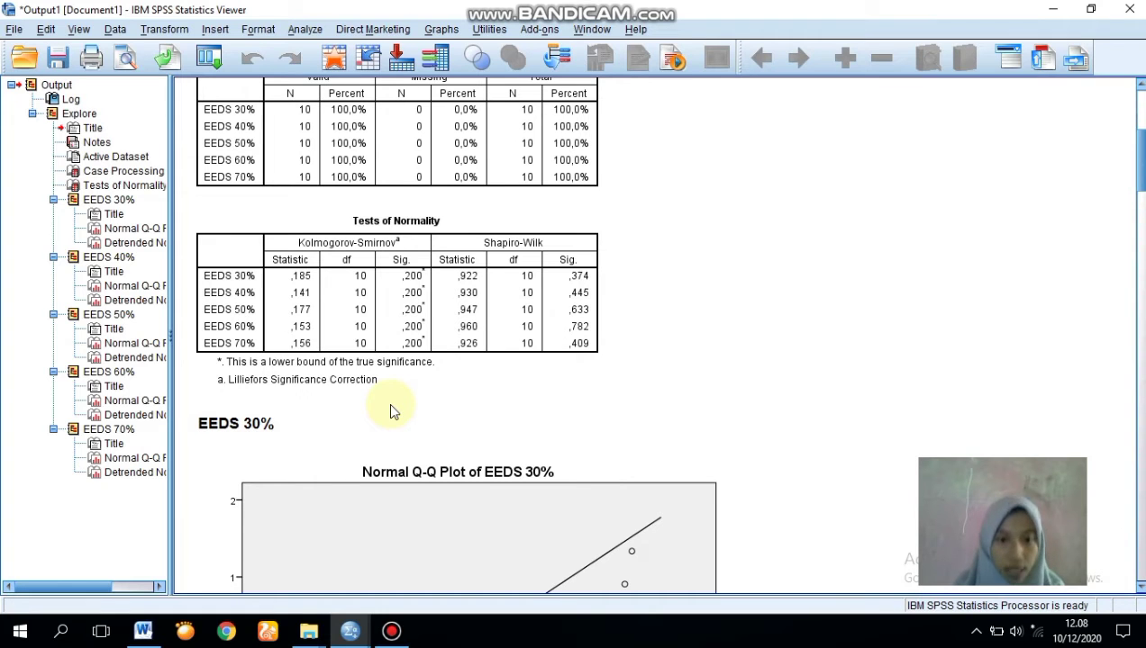
Switch from the output viewer back to the SPSS Data Editor window
{"action": "mouse_move", "coordinate": [349, 633]}
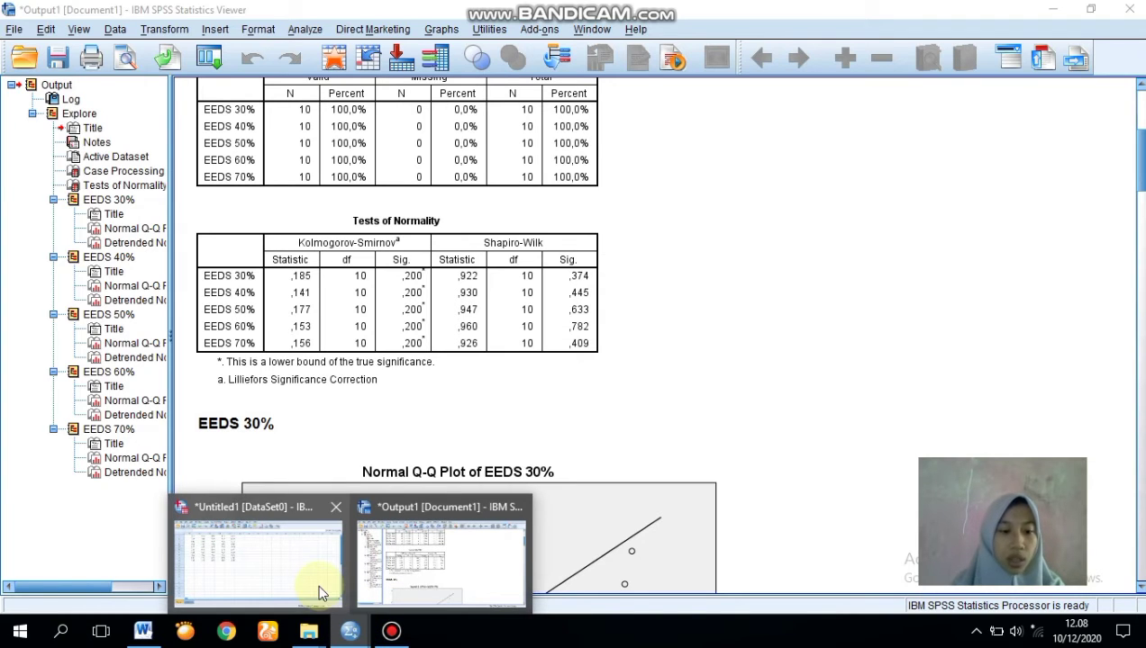
{"action": "mouse_move", "coordinate": [325, 586]}
{"action": "left_click", "coordinate": [301, 561]}
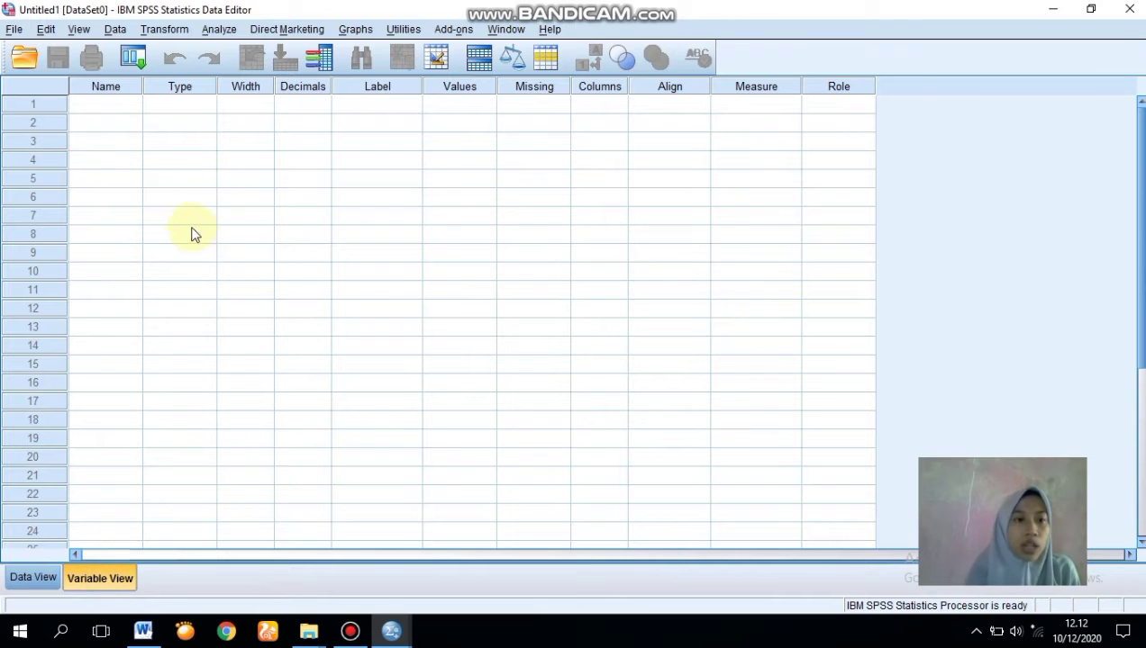
Define the first variable of the empty dataset with the name EEDS, 0 decimals and the label "EEDS"
{"action": "left_click", "coordinate": [102, 105]}
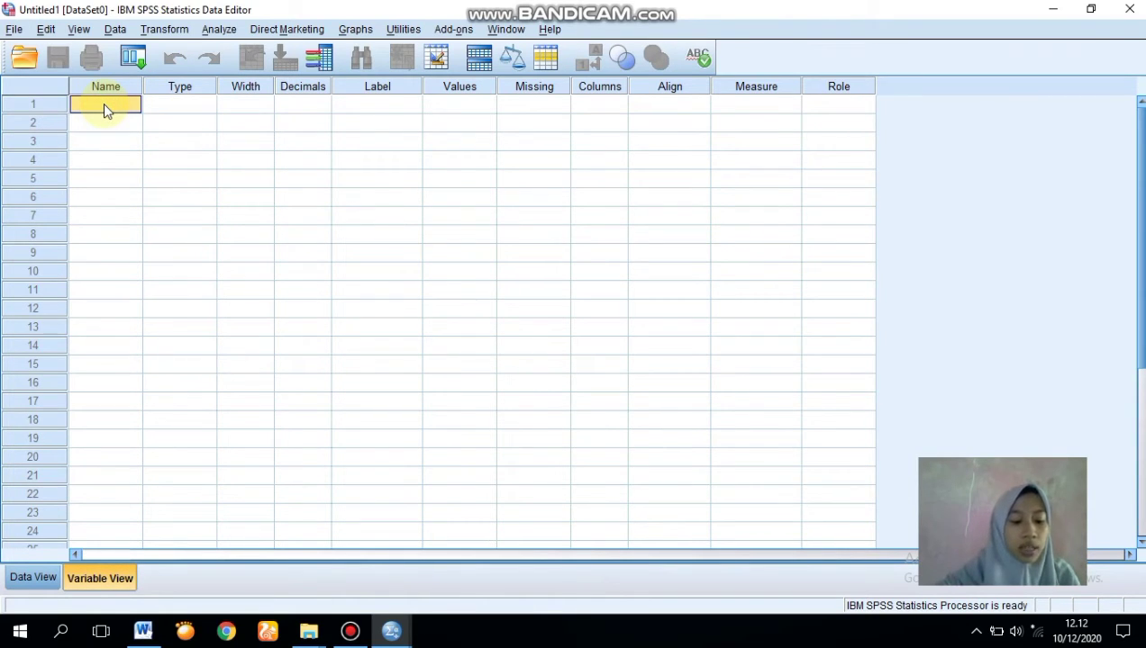
{"action": "type", "text": "EED"}
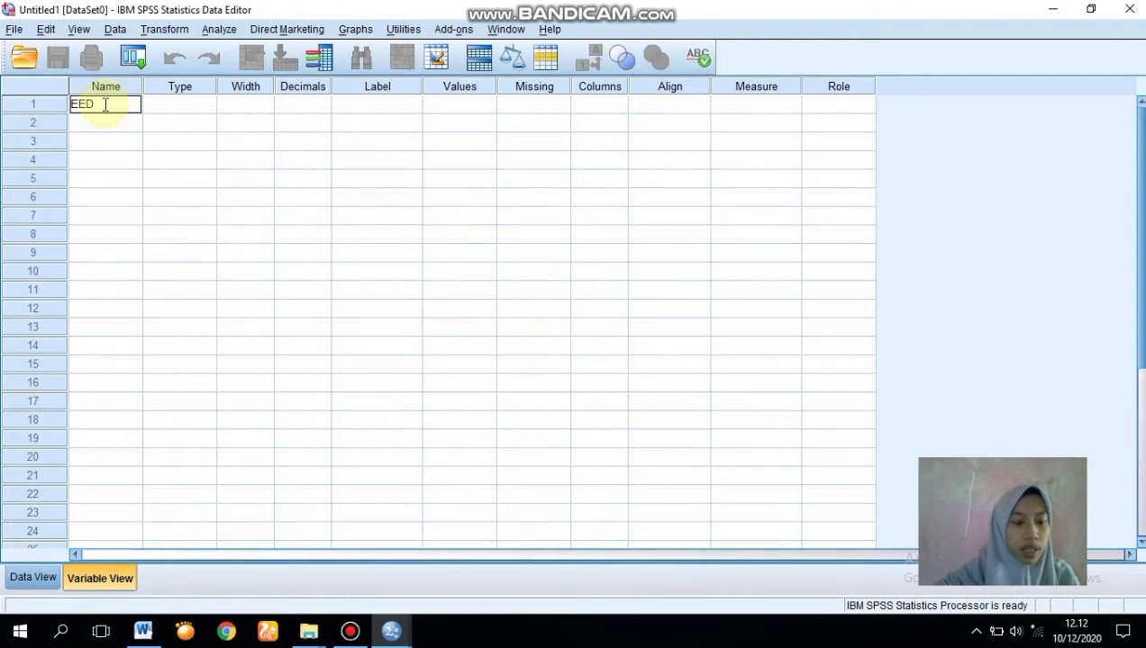
{"action": "type", "text": "S"}
{"action": "key", "text": "Return"}
{"action": "left_click", "coordinate": [103, 105]}
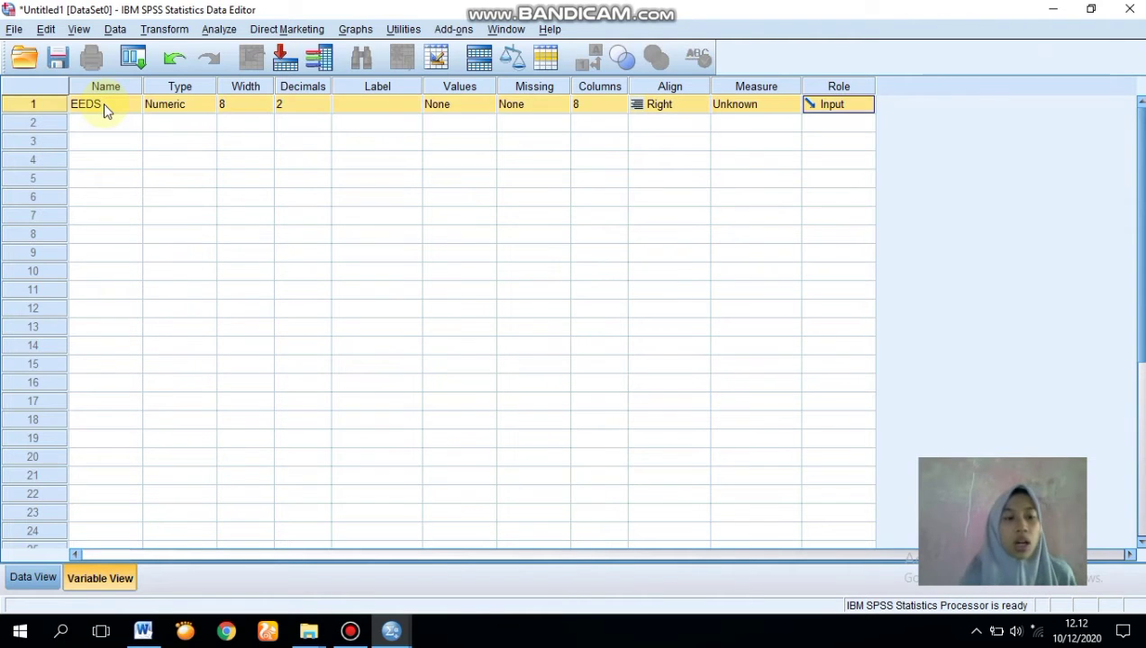
{"action": "left_click", "coordinate": [323, 101]}
{"action": "left_click", "coordinate": [325, 107]}
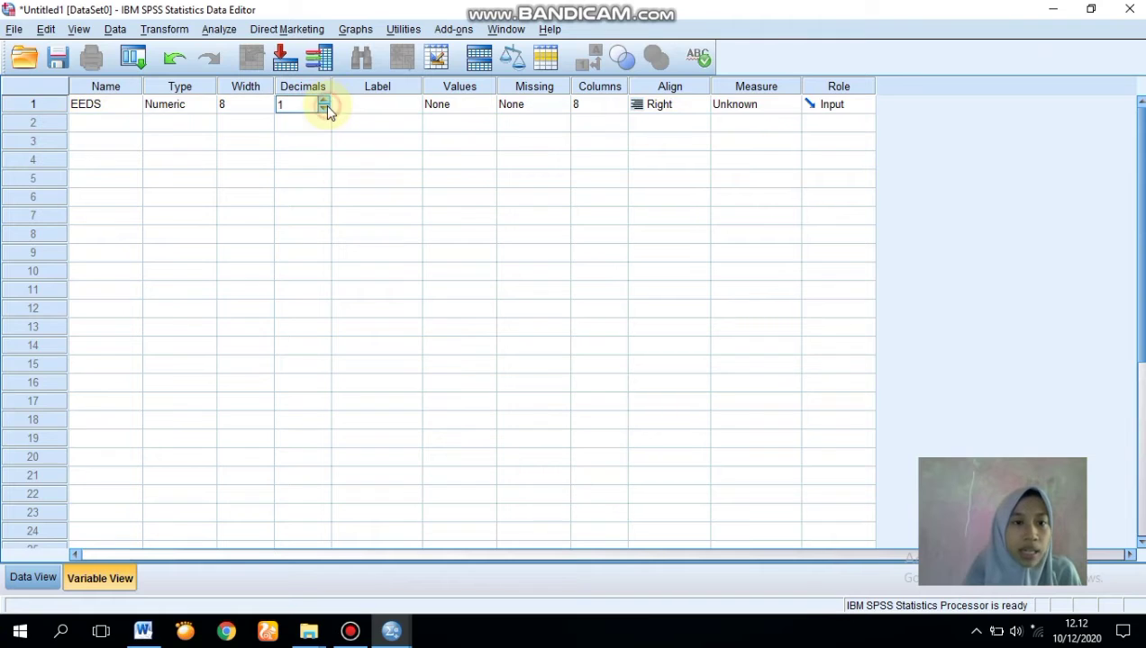
{"action": "left_click", "coordinate": [325, 107]}
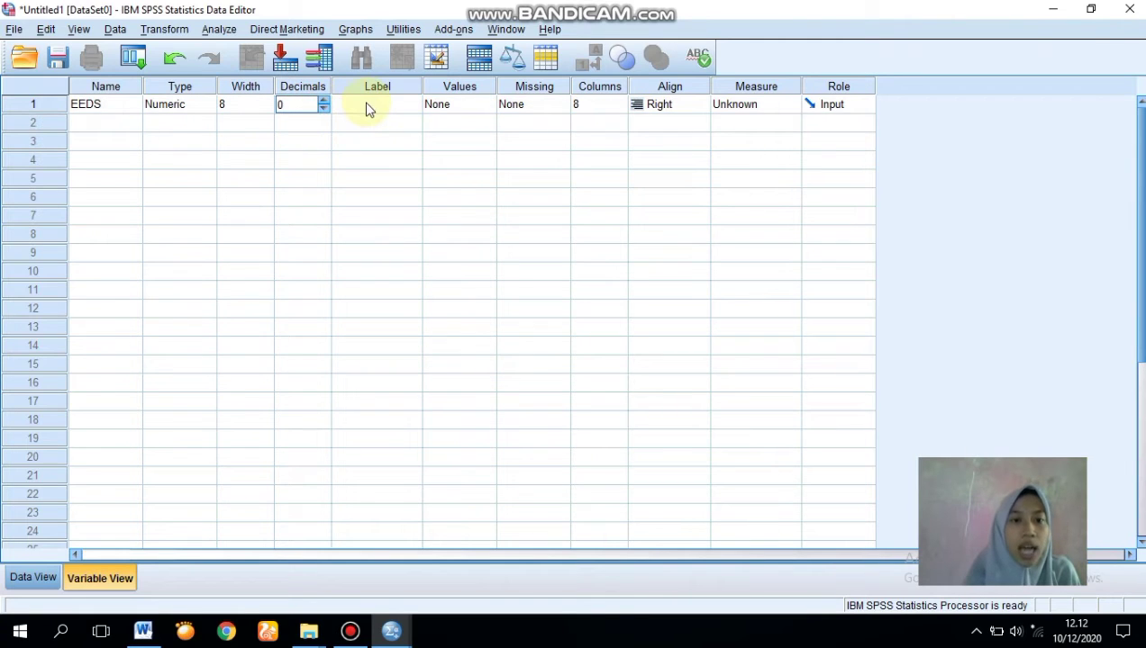
{"action": "left_click", "coordinate": [365, 108]}
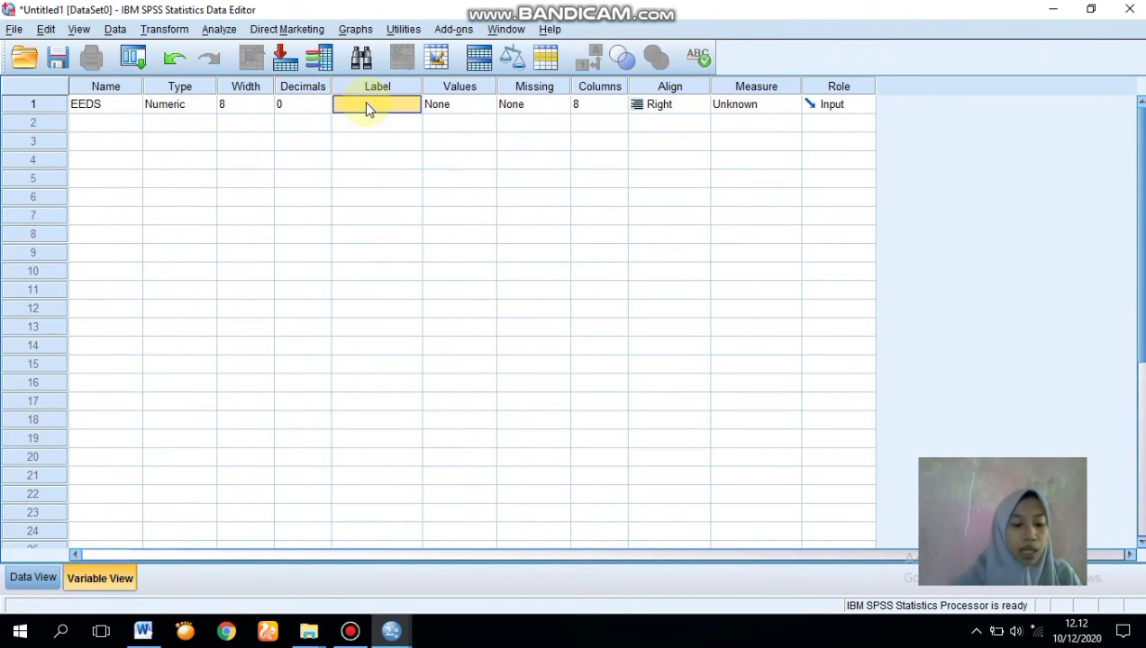
{"action": "type", "text": "EEDS"}
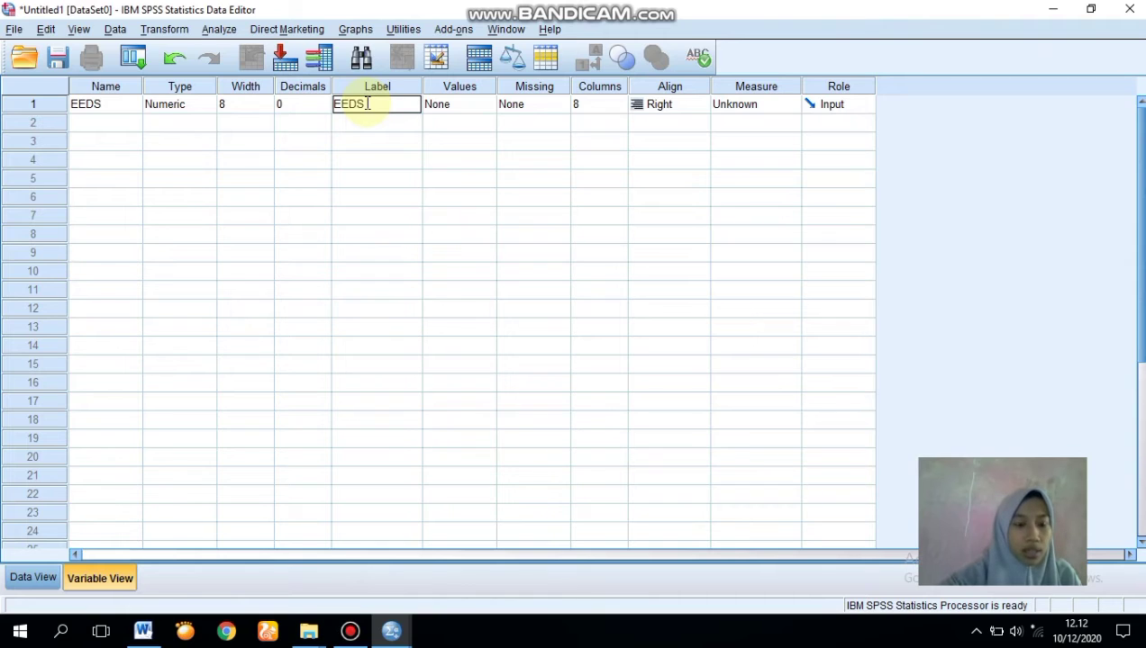
{"action": "key", "text": "Return"}
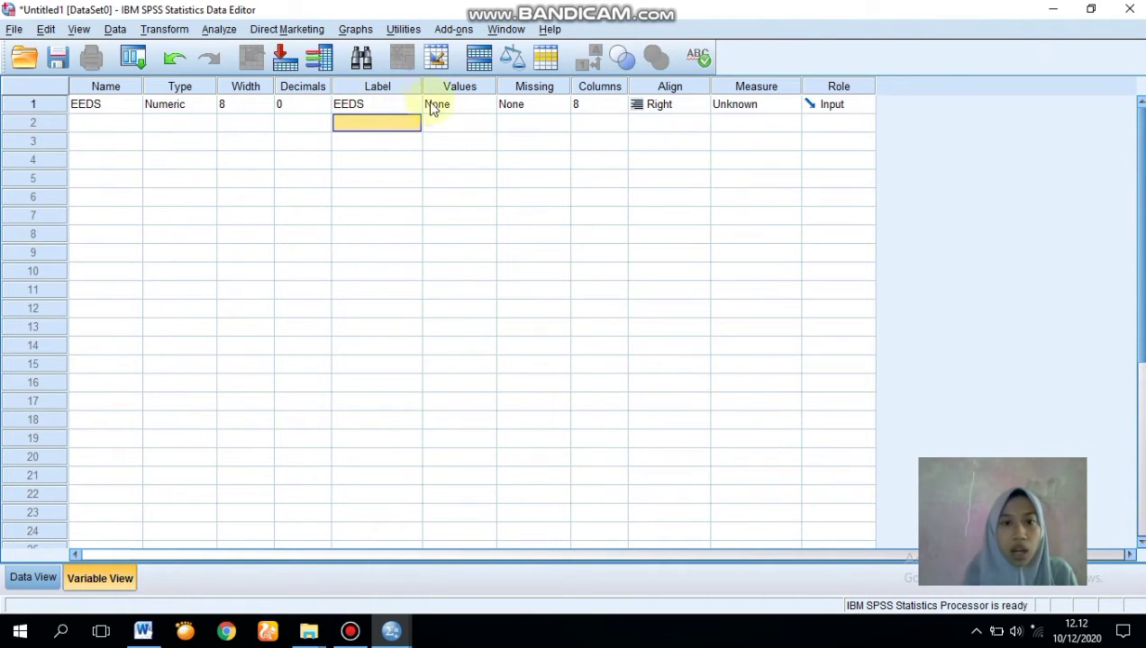
Open the value labels of the EEDS variable and add value 1 with the label "EEDS 30%"
{"action": "left_click", "coordinate": [485, 108]}
{"action": "left_click", "coordinate": [484, 107]}
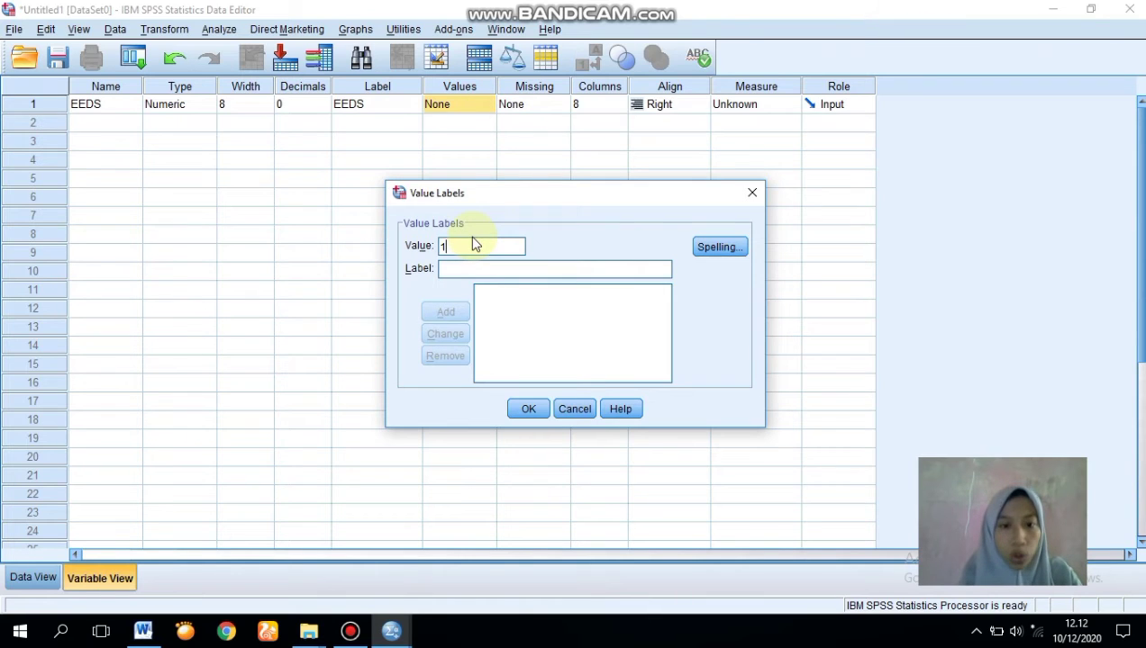
{"action": "left_click", "coordinate": [468, 273]}
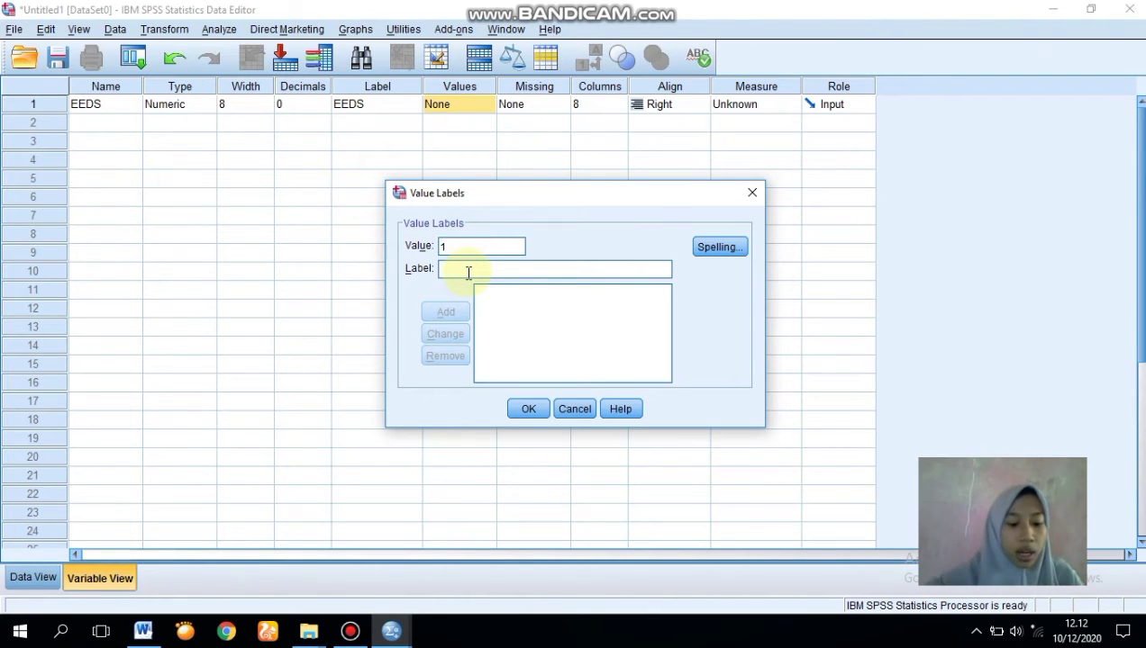
{"action": "type", "text": "EEDS"}
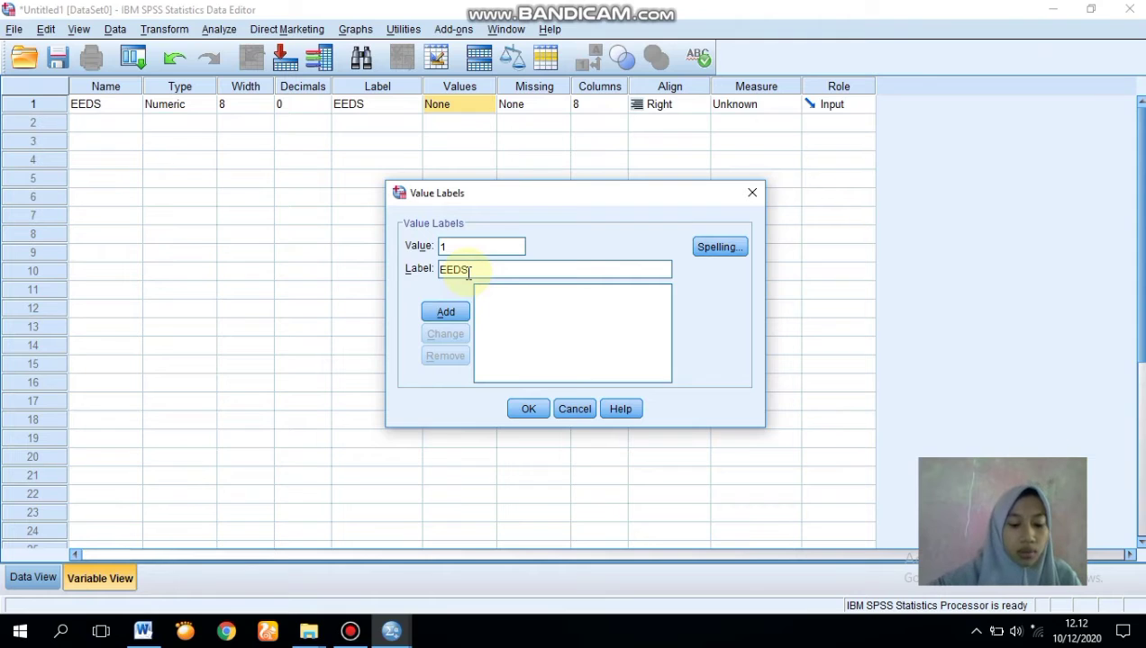
{"action": "type", "text": " 30"}
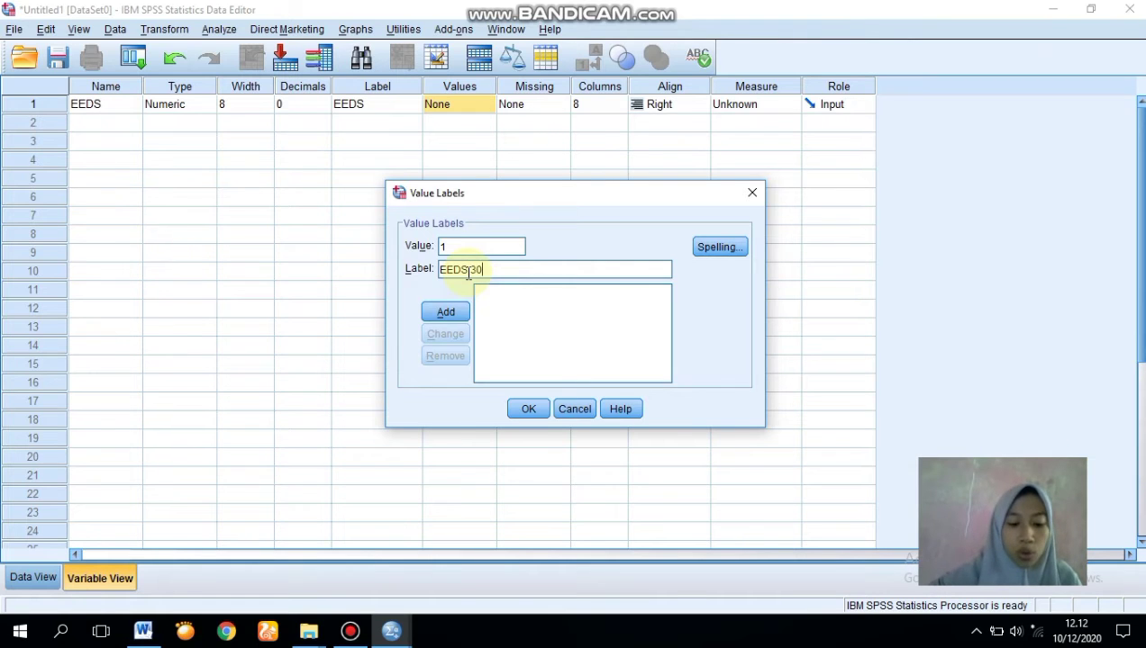
{"action": "type", "text": "%"}
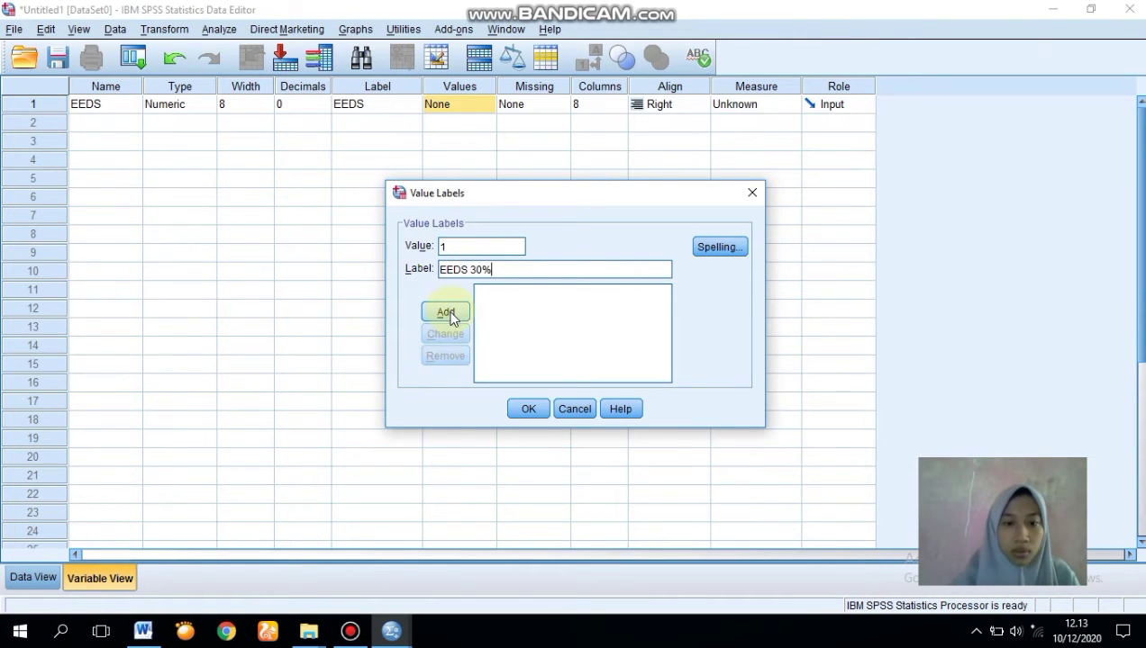
{"action": "left_click", "coordinate": [448, 315]}
Add value 2 with the label "EEDS 40%" to the EEDS value labels
{"action": "type", "text": "2"}
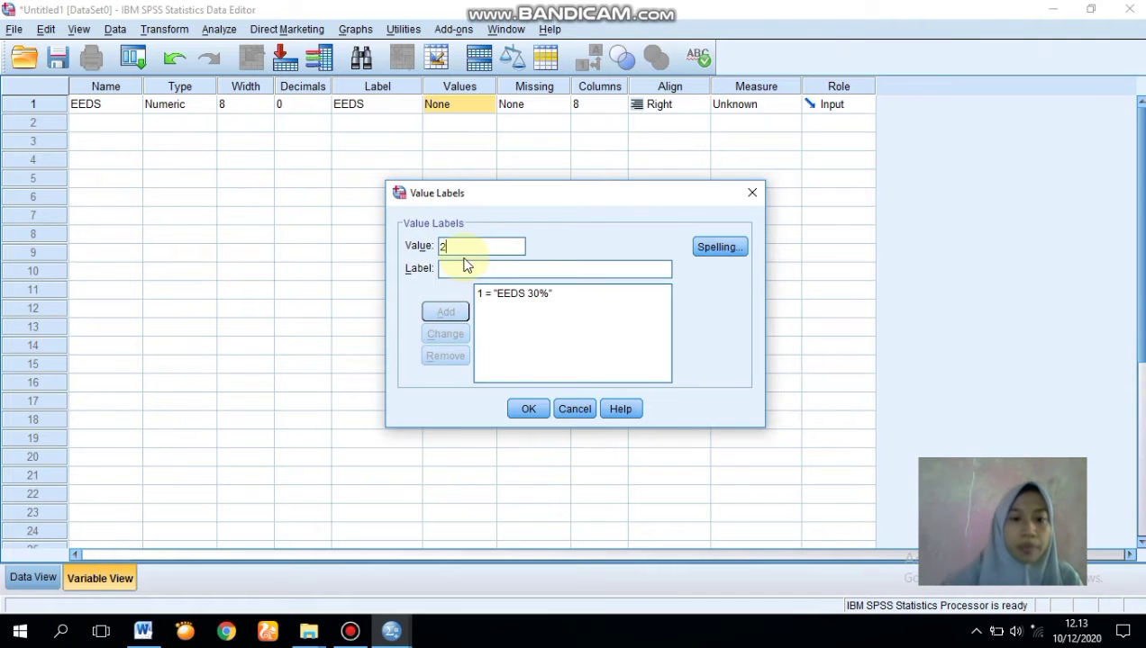
{"action": "left_click", "coordinate": [463, 269]}
{"action": "type", "text": "E"}
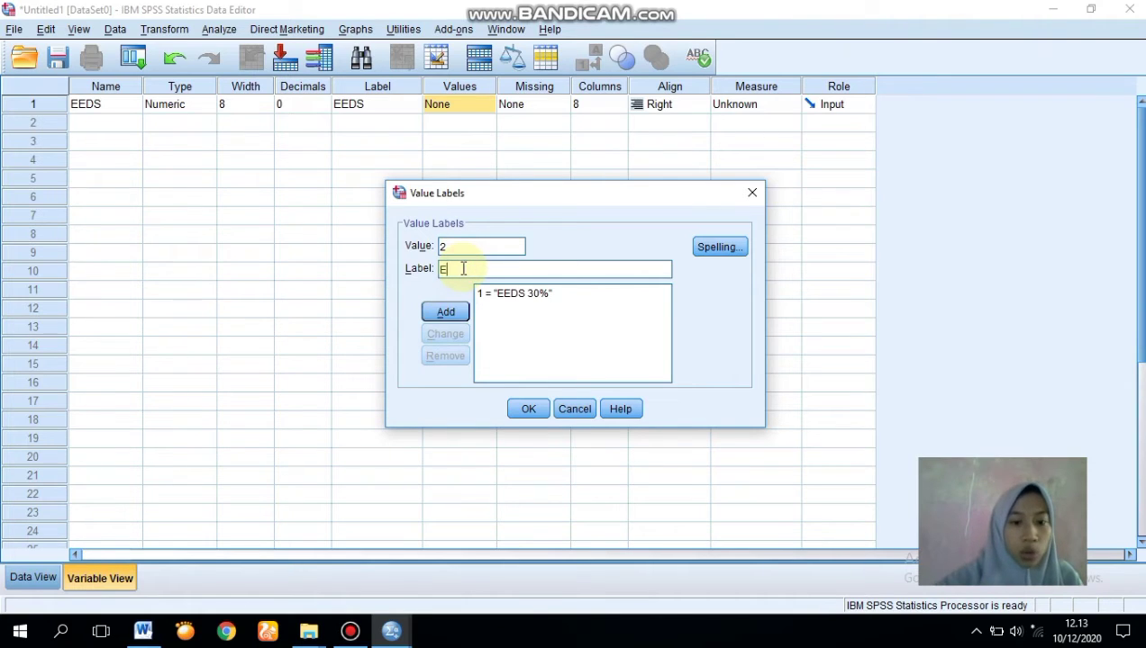
{"action": "type", "text": "EDS 40%"}
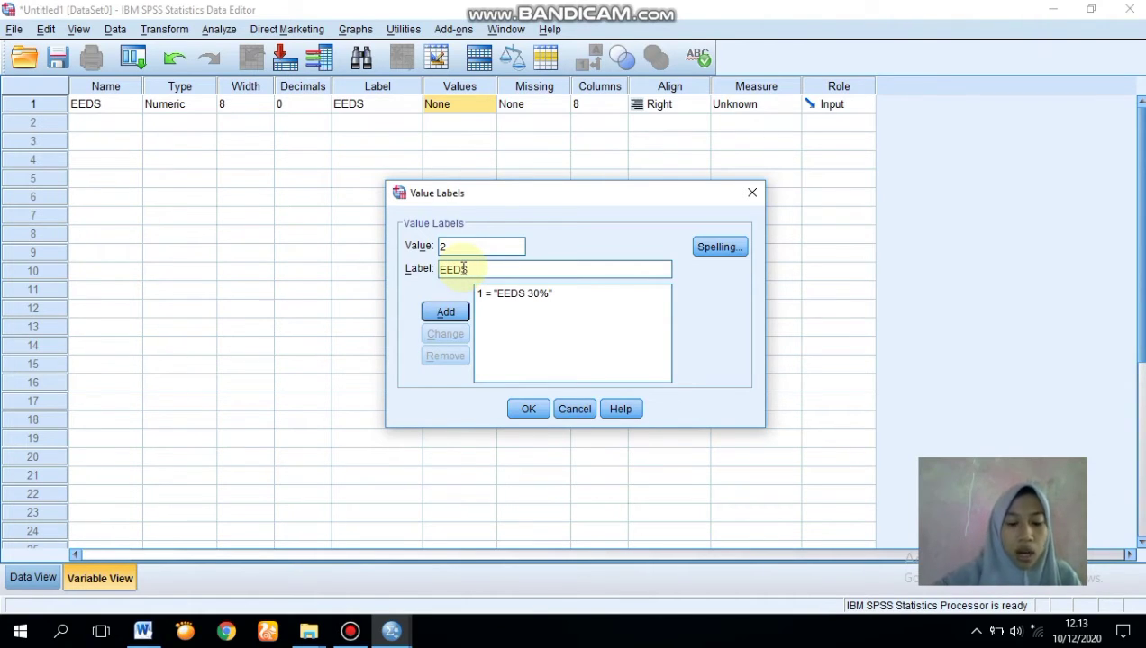
{"action": "left_click", "coordinate": [450, 312]}
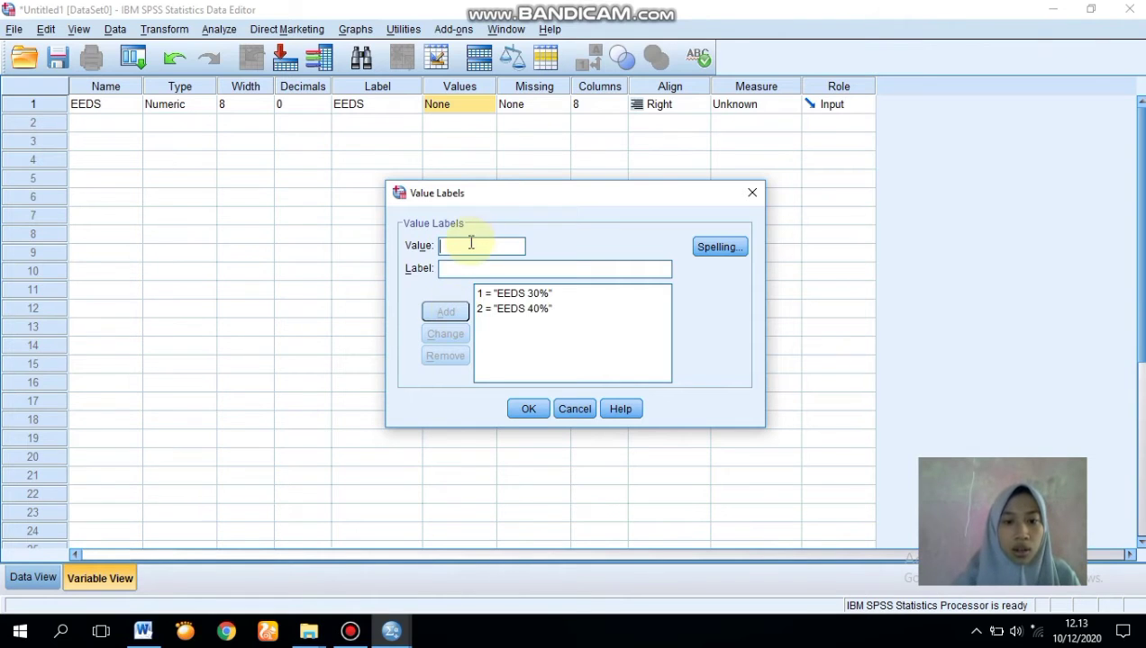
Add value 3 with the label "EEDS 50%" to the EEDS value labels
{"action": "type", "text": "3"}
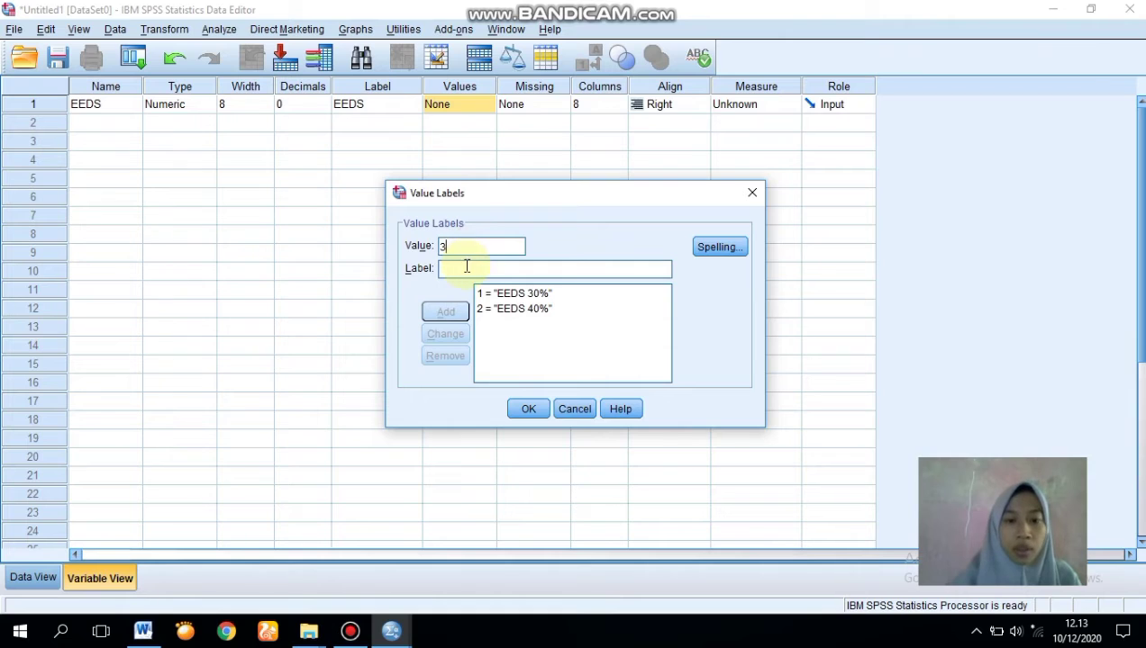
{"action": "left_click", "coordinate": [467, 268]}
{"action": "type", "text": "EEDS"}
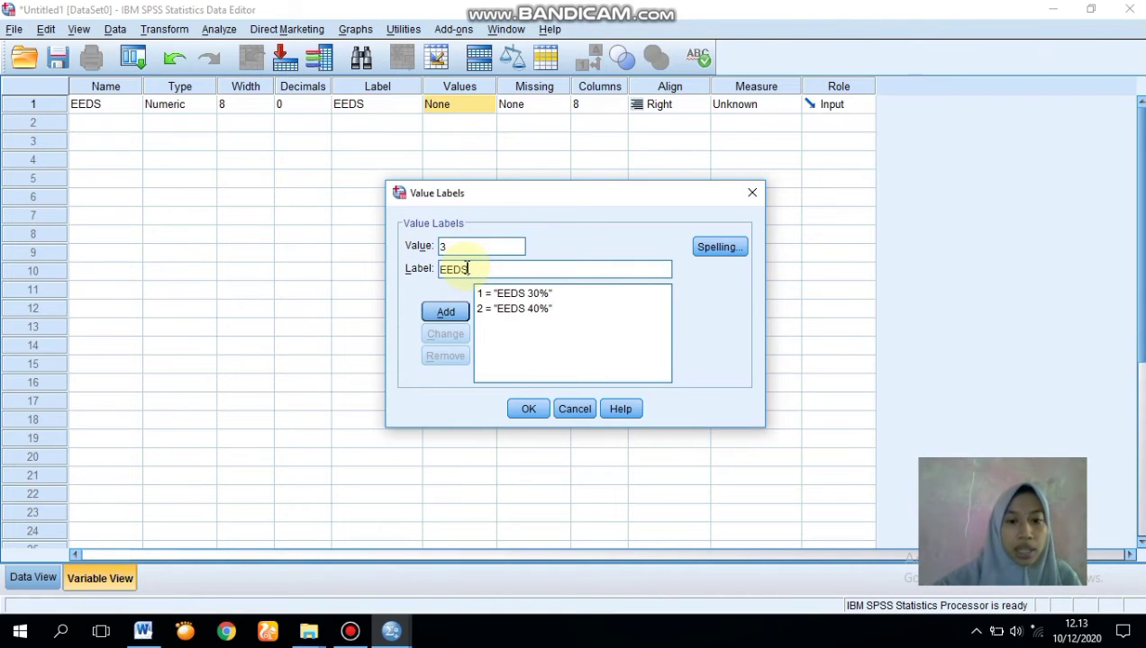
{"action": "type", "text": " 50"}
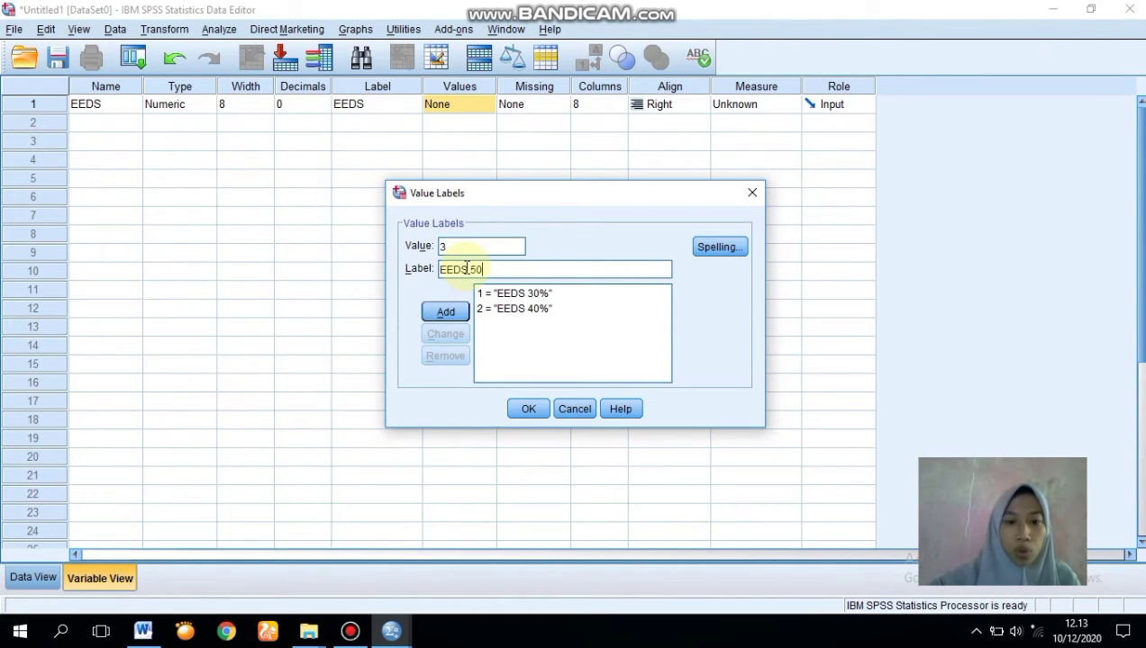
{"action": "type", "text": "%"}
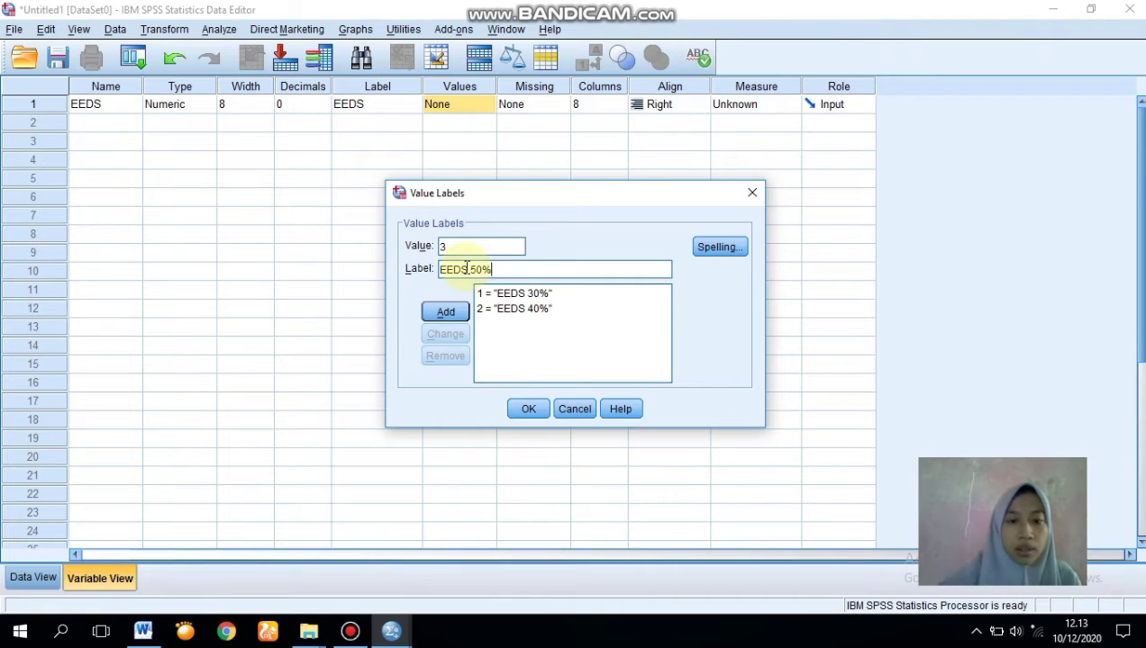
{"action": "left_click", "coordinate": [446, 312]}
Add value 4 with the label "EEDS 60%" to the EEDS value labels
{"action": "type", "text": "4"}
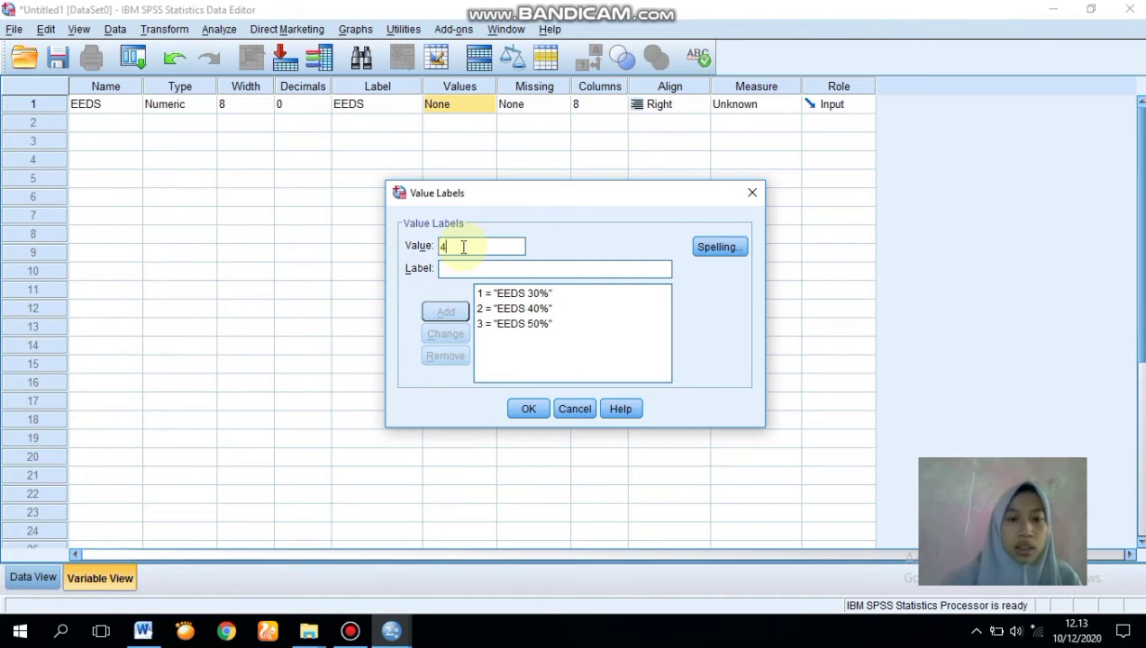
{"action": "left_click", "coordinate": [455, 268]}
{"action": "type", "text": "EE"}
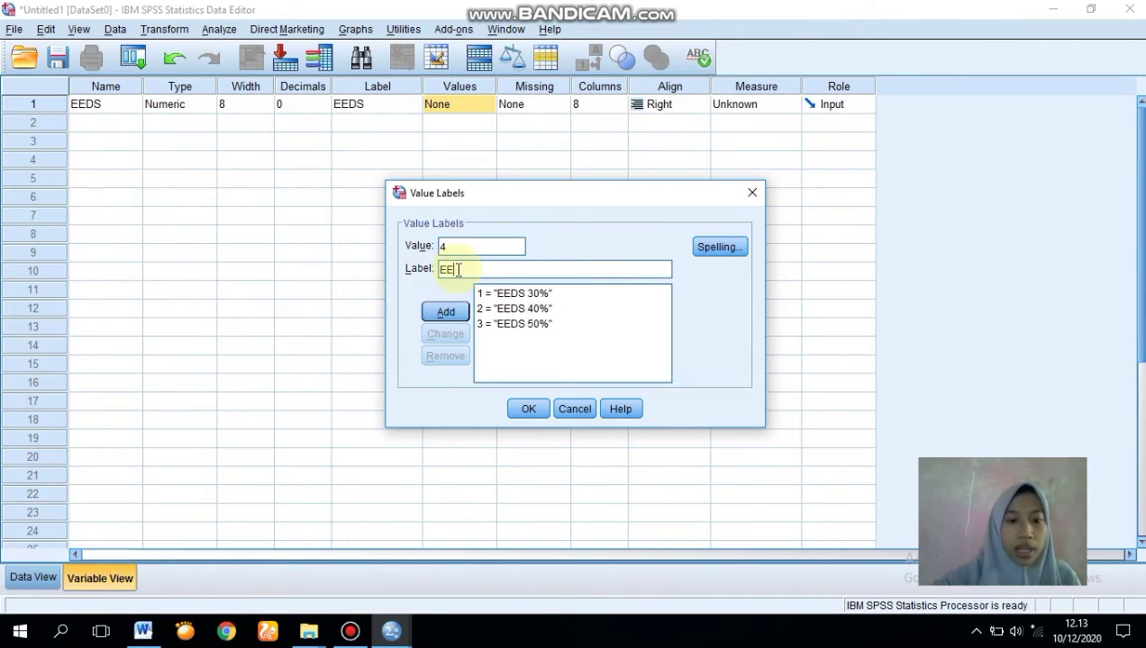
{"action": "type", "text": "DS 6"}
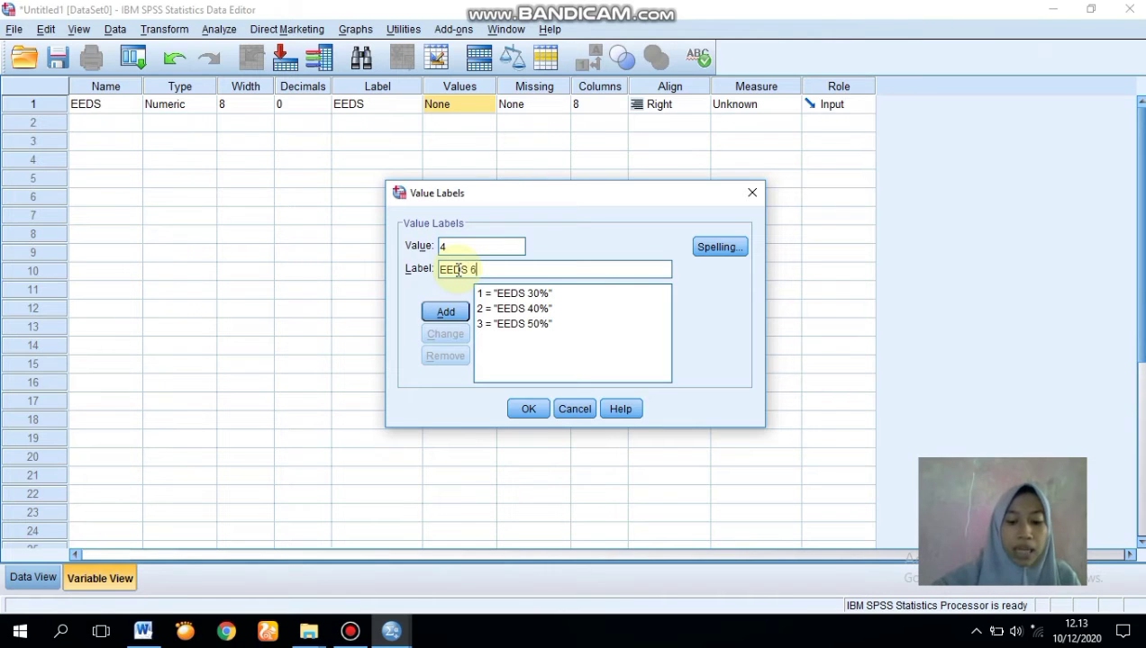
{"action": "type", "text": "0%"}
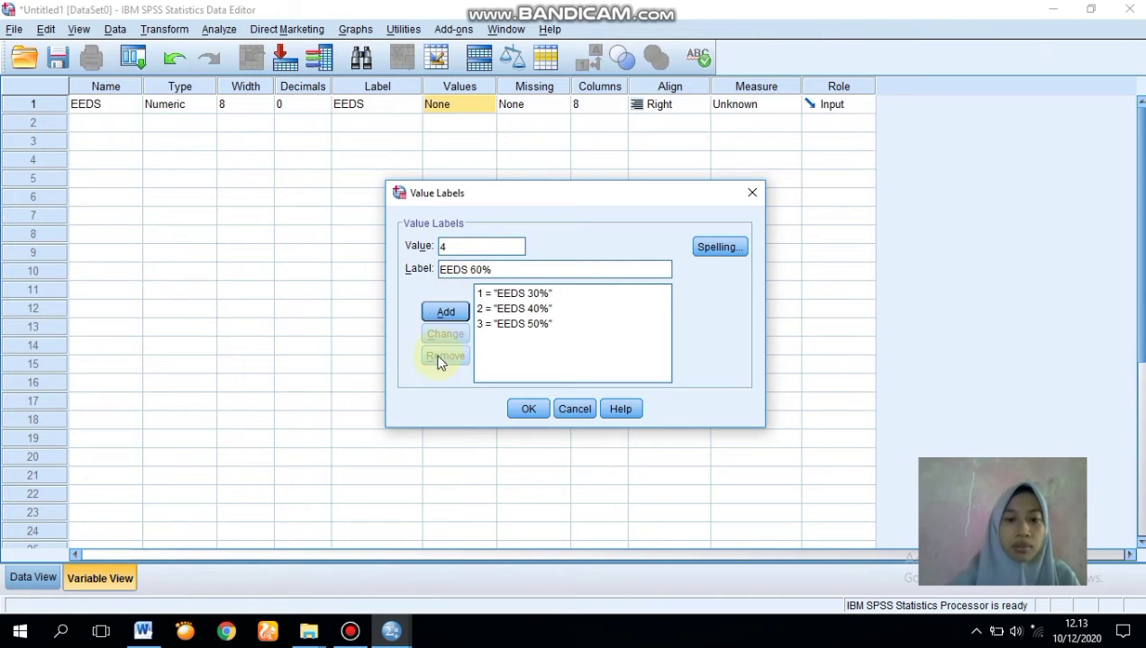
{"action": "left_click", "coordinate": [445, 313]}
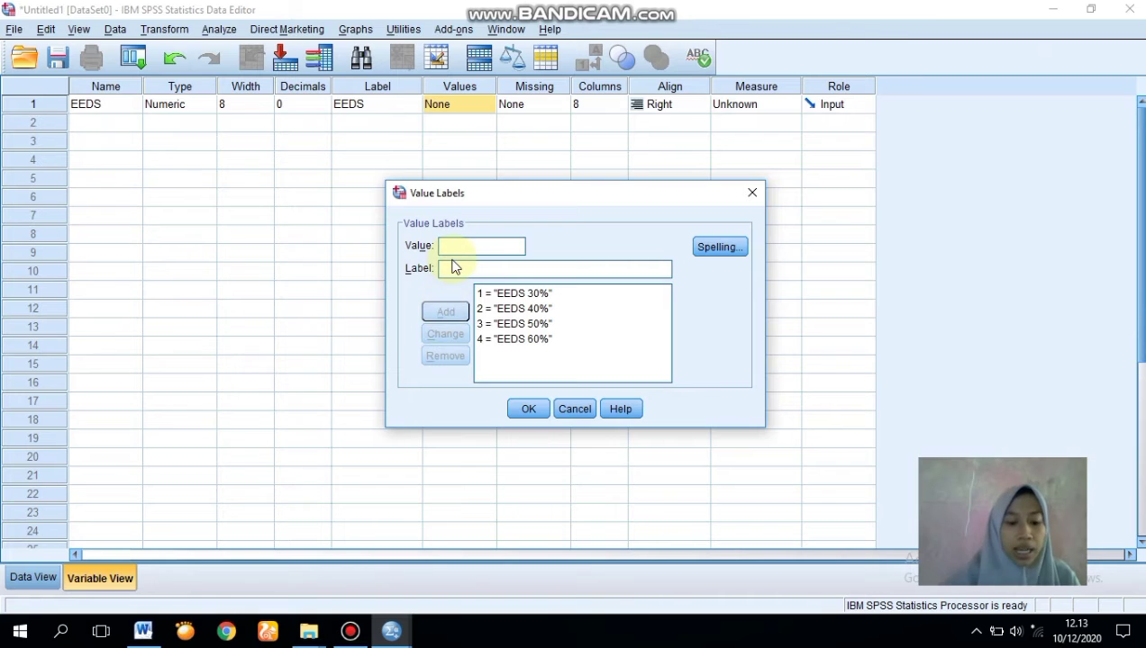
Add value 5 with the label "EEDS 70%" to the EEDS value labels and set the variable's measurement level to Scale
{"action": "type", "text": "5"}
{"action": "left_click", "coordinate": [453, 269]}
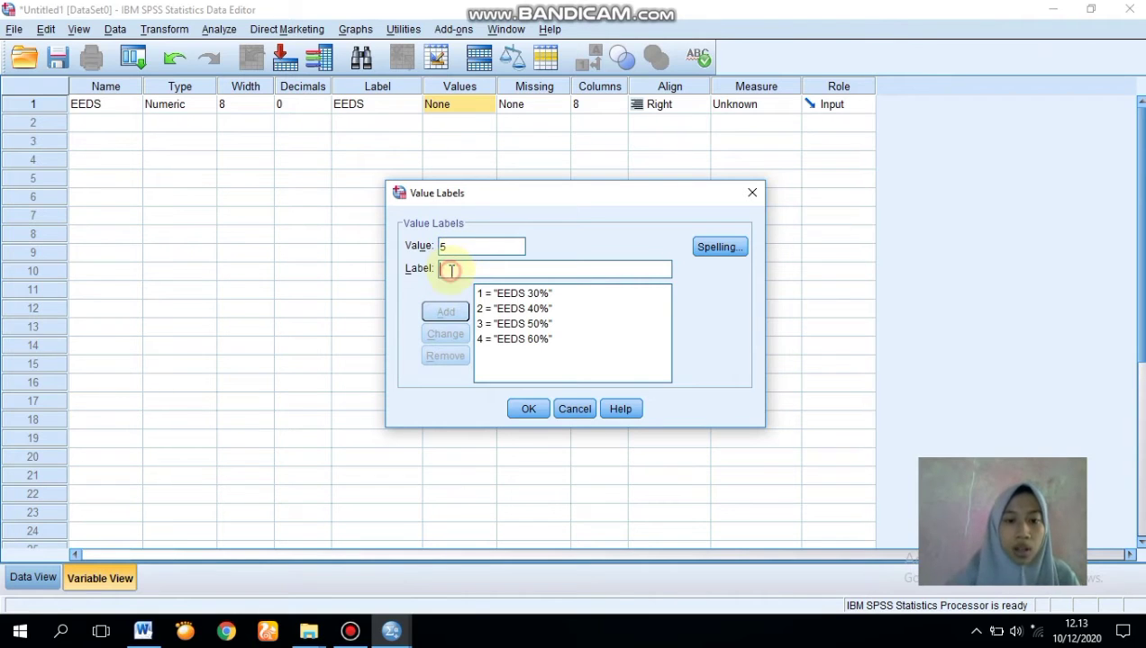
{"action": "type", "text": "EEDS"}
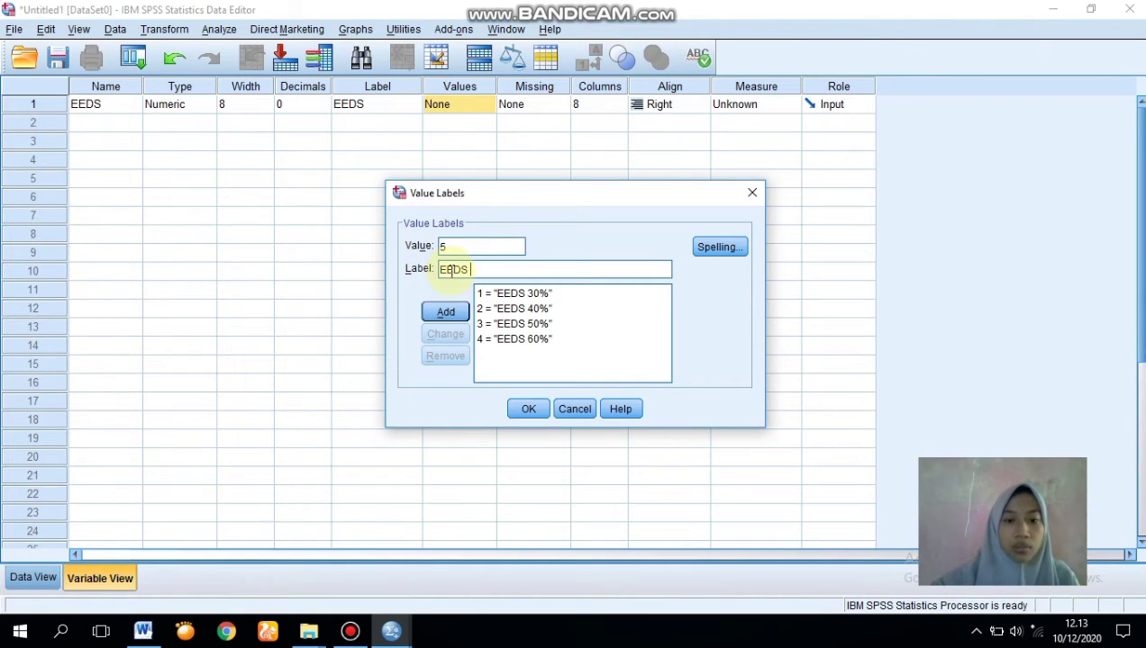
{"action": "type", "text": " 70"}
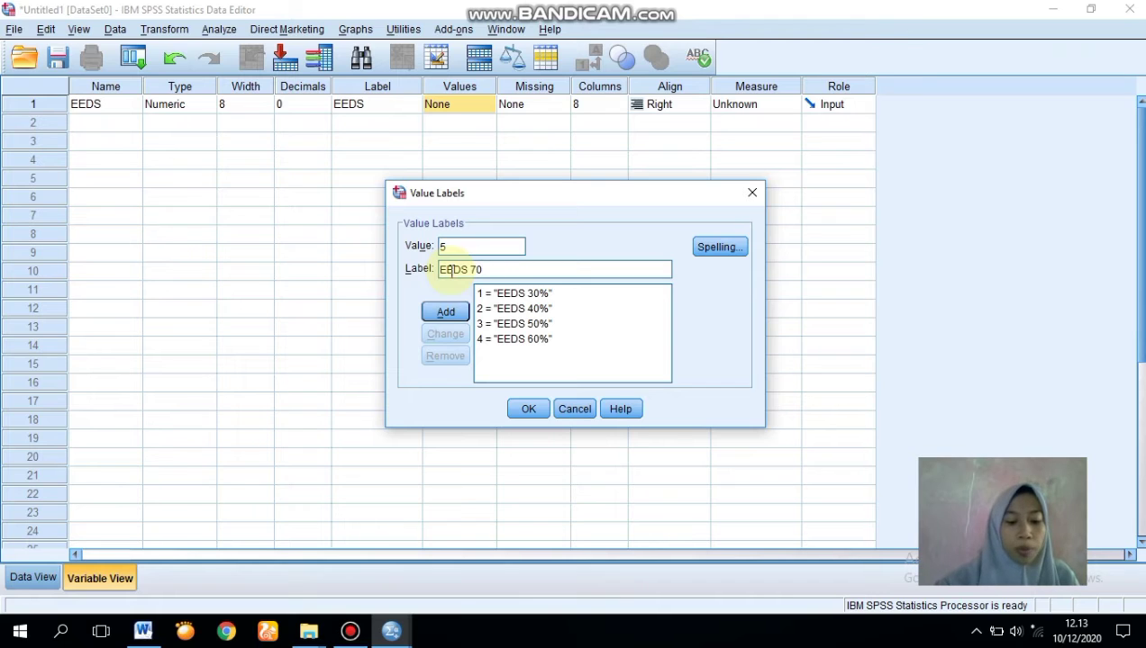
{"action": "type", "text": "%"}
{"action": "left_click", "coordinate": [445, 313]}
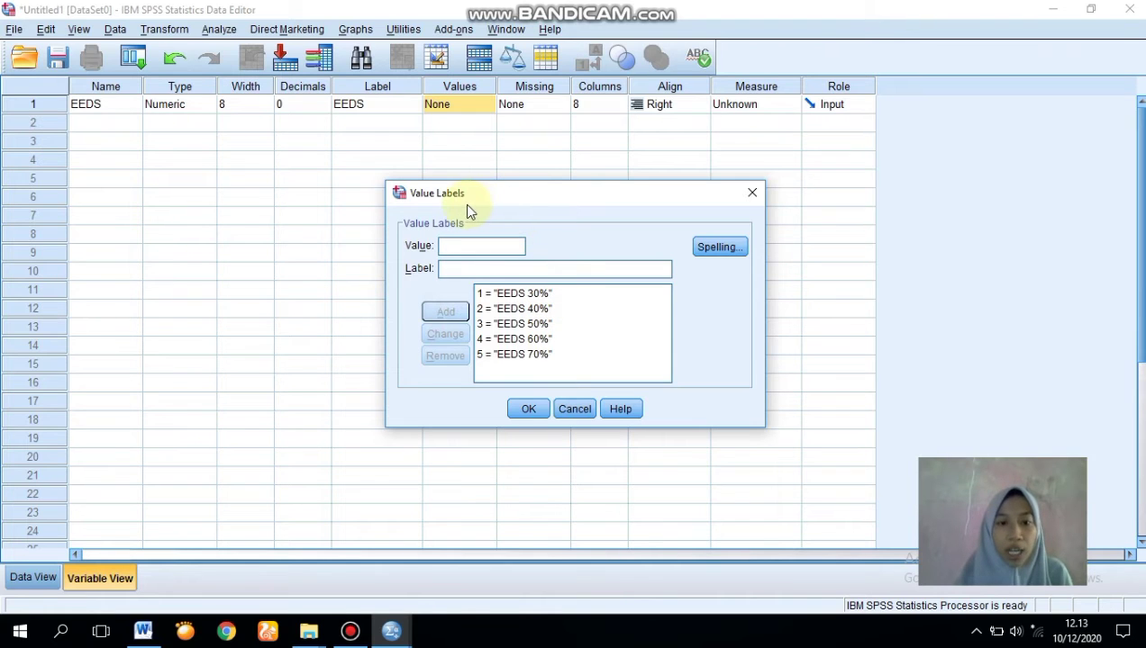
{"action": "left_click", "coordinate": [529, 409]}
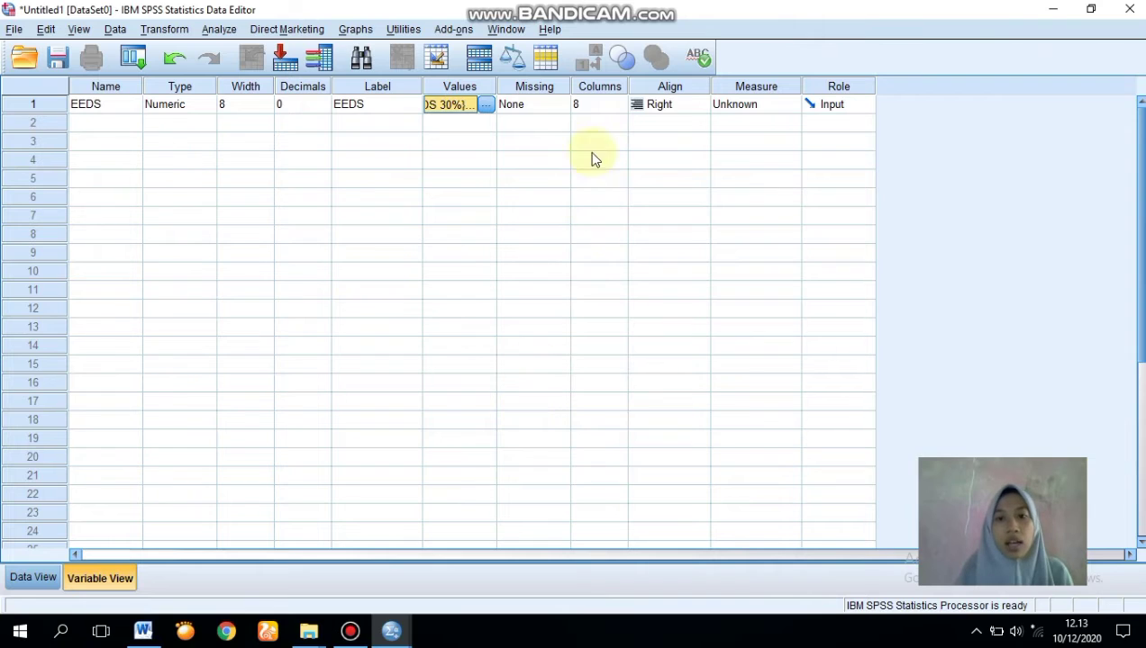
{"action": "left_click", "coordinate": [783, 107]}
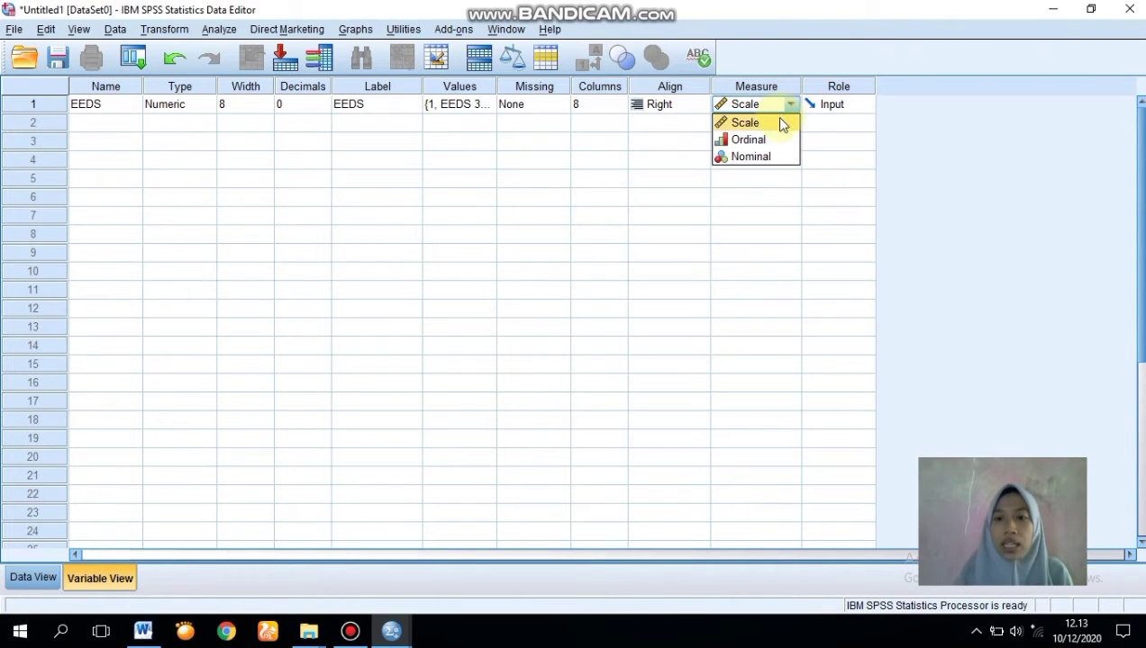
{"action": "left_click", "coordinate": [770, 122]}
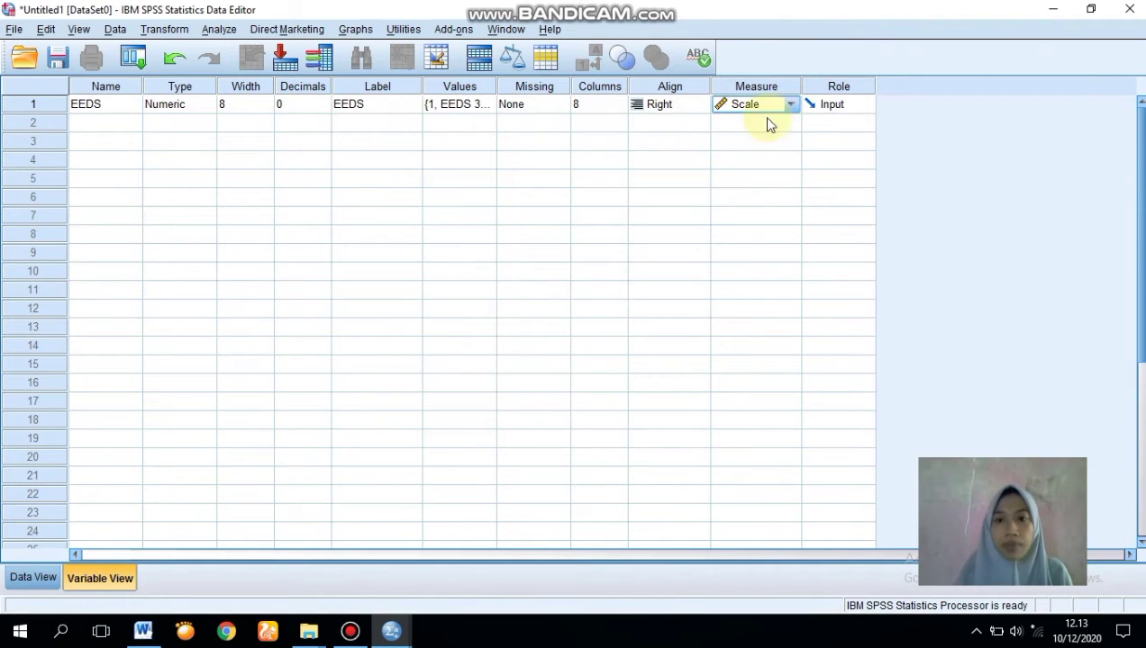
Create a second variable named diameter_daya_hambat below EEDS
{"action": "left_click", "coordinate": [115, 124]}
{"action": "type", "text": "diameter"}
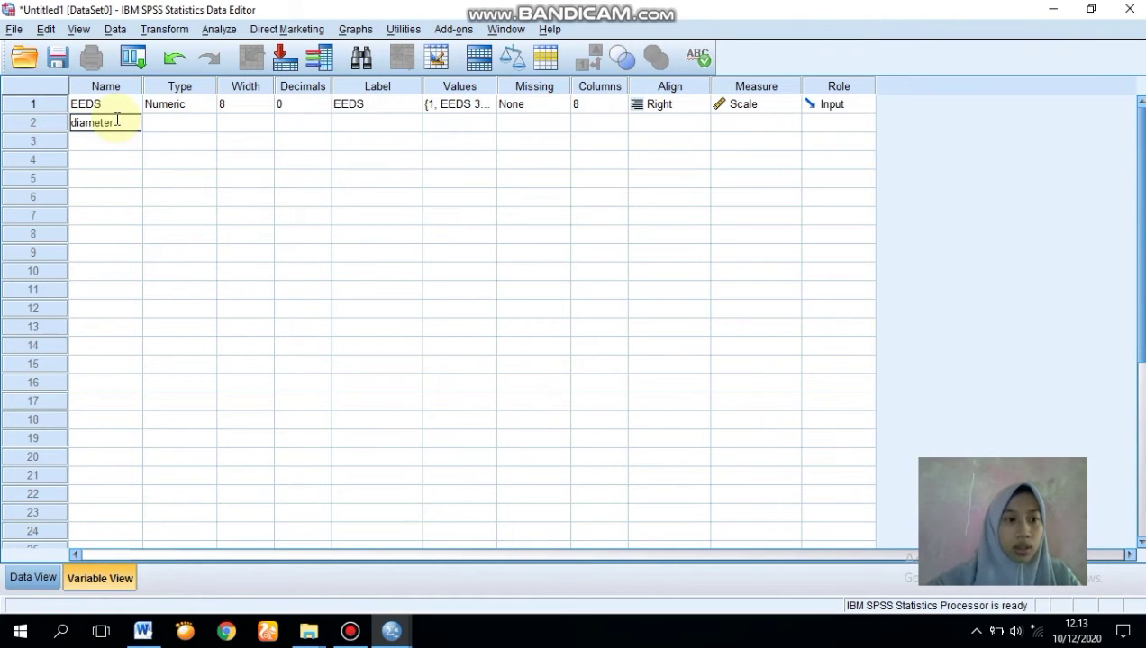
{"action": "type", "text": "_"}
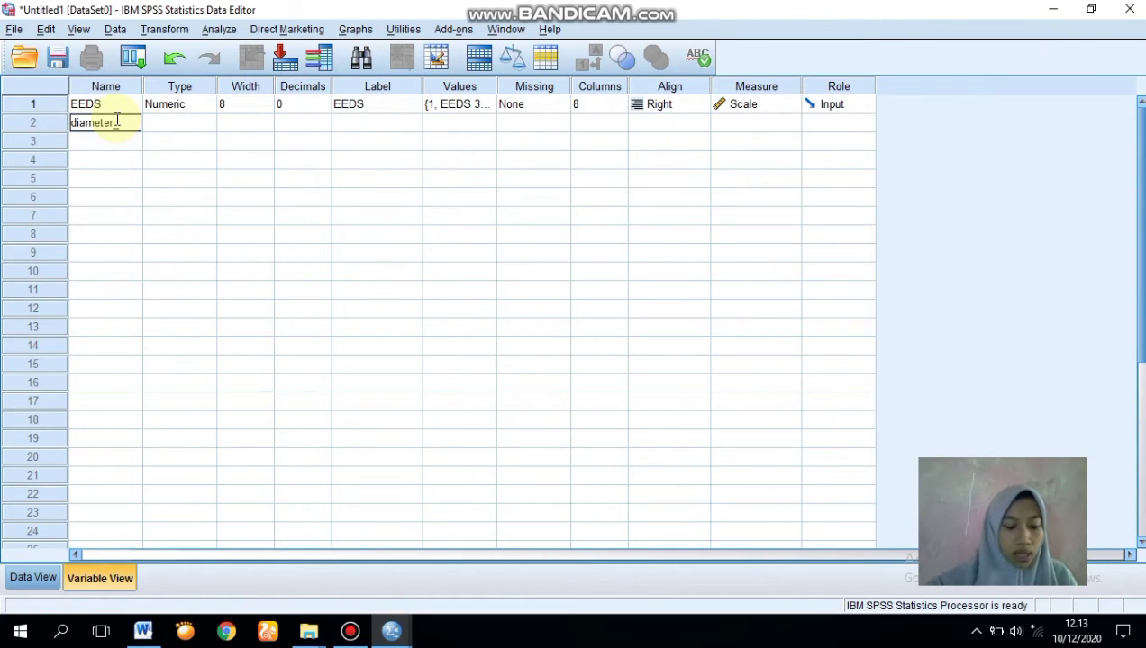
{"action": "type", "text": "daya_hamba"}
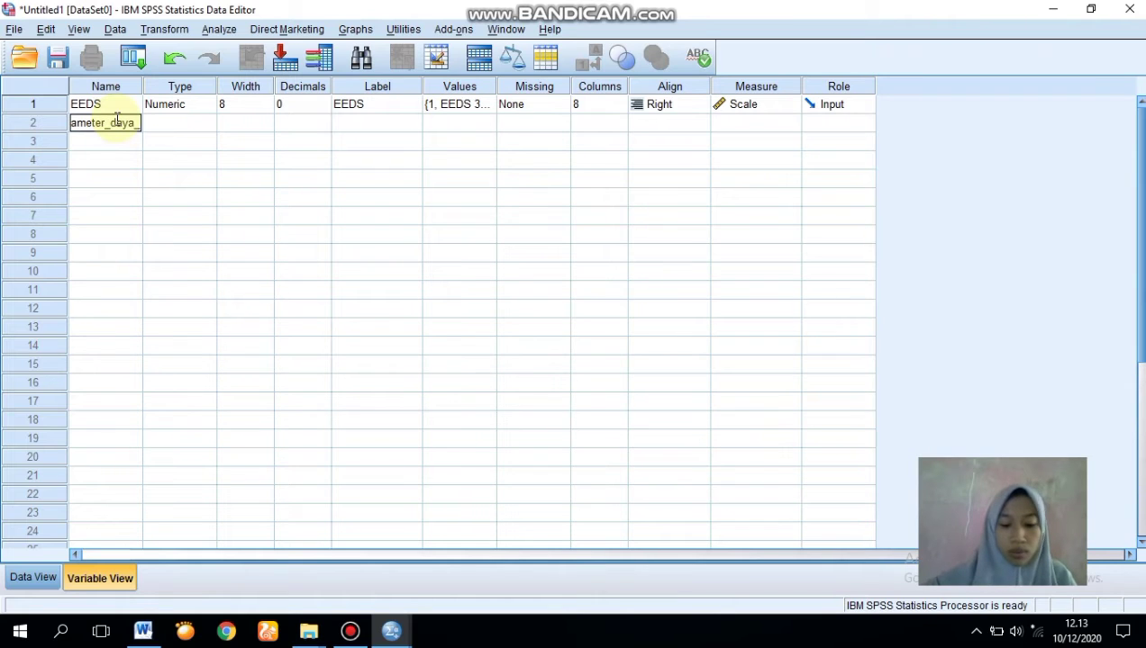
{"action": "type", "text": "t"}
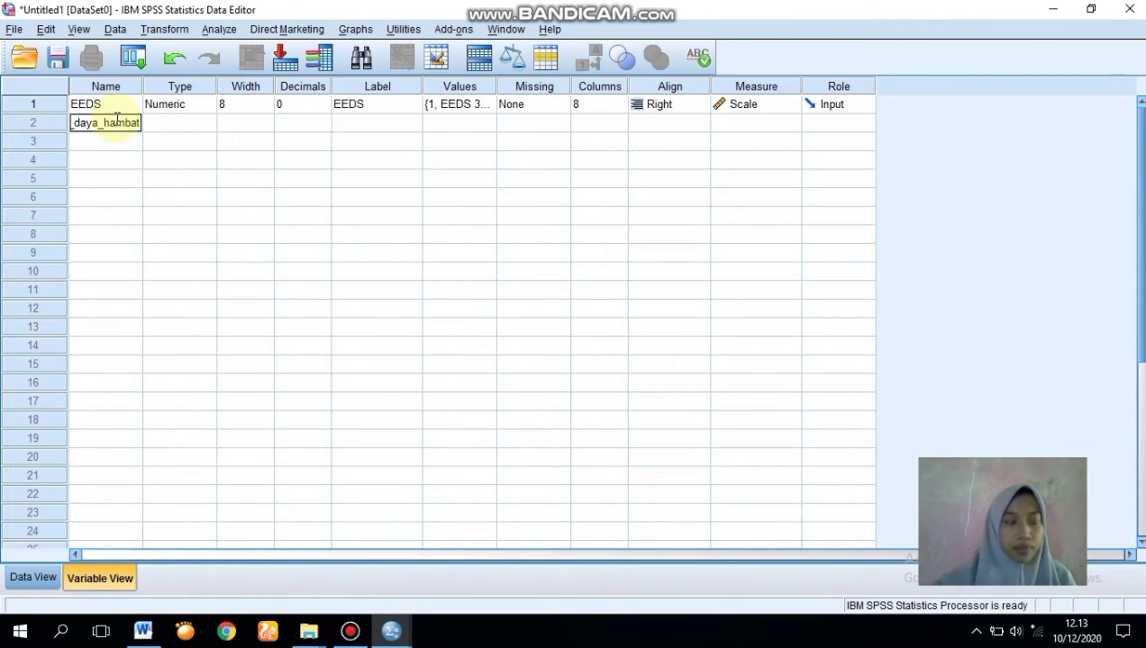
{"action": "key", "text": "Return"}
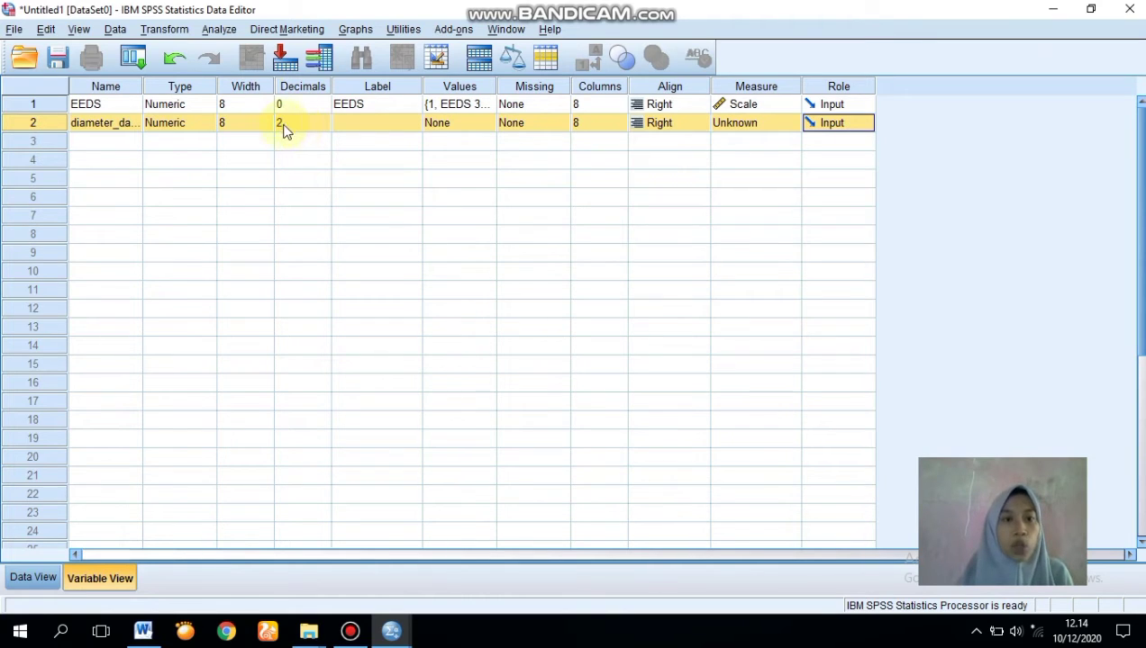
Label the second variable "Diameter daya hambat" and set its measurement level to Scale
{"action": "left_click", "coordinate": [364, 124]}
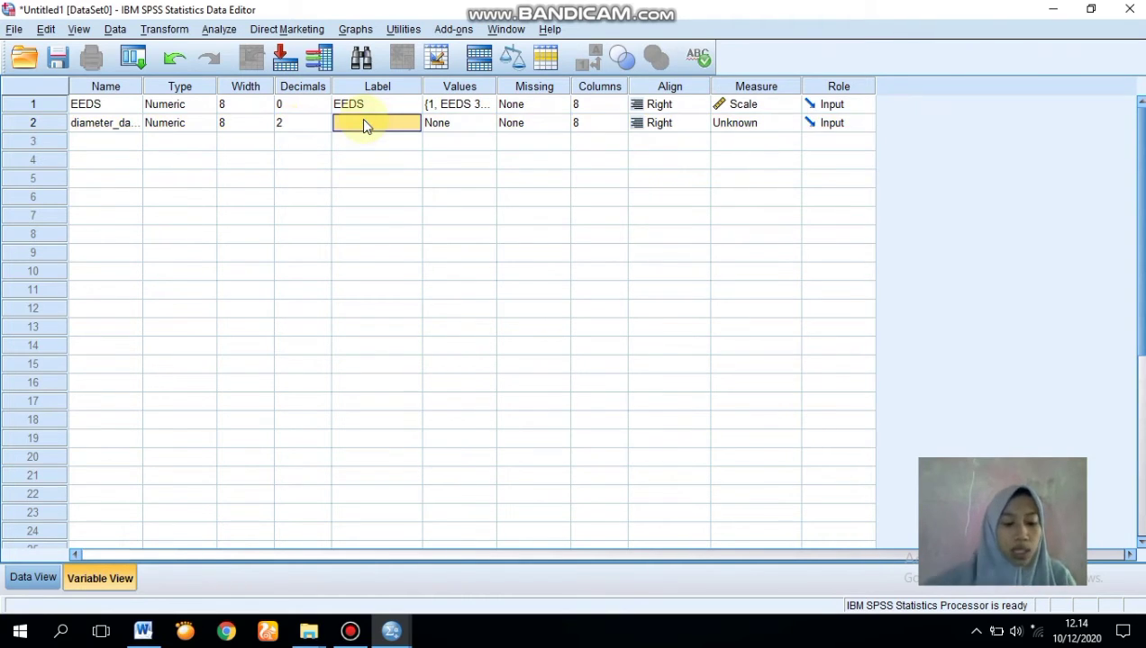
{"action": "type", "text": "Diame"}
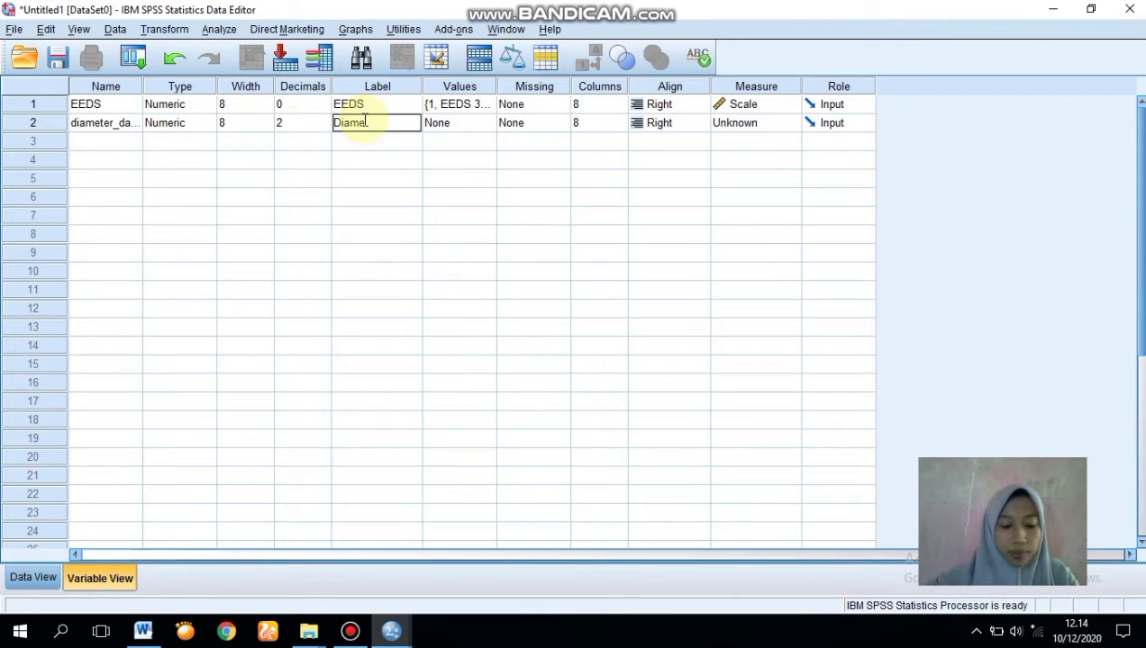
{"action": "type", "text": "ter"}
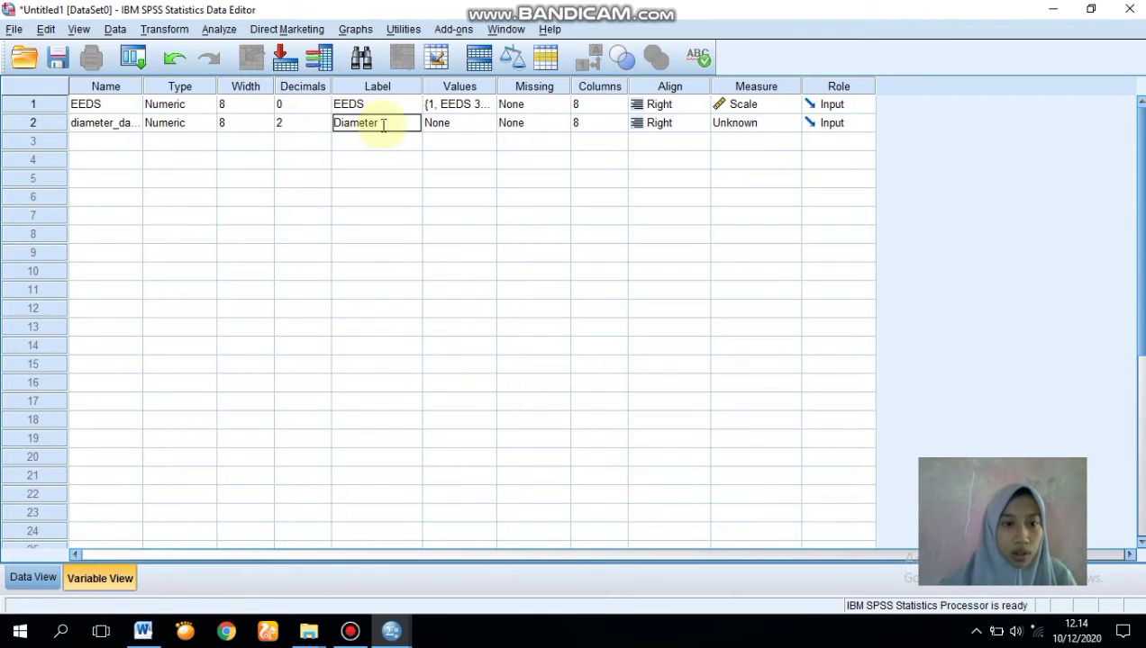
{"action": "type", "text": "daya"}
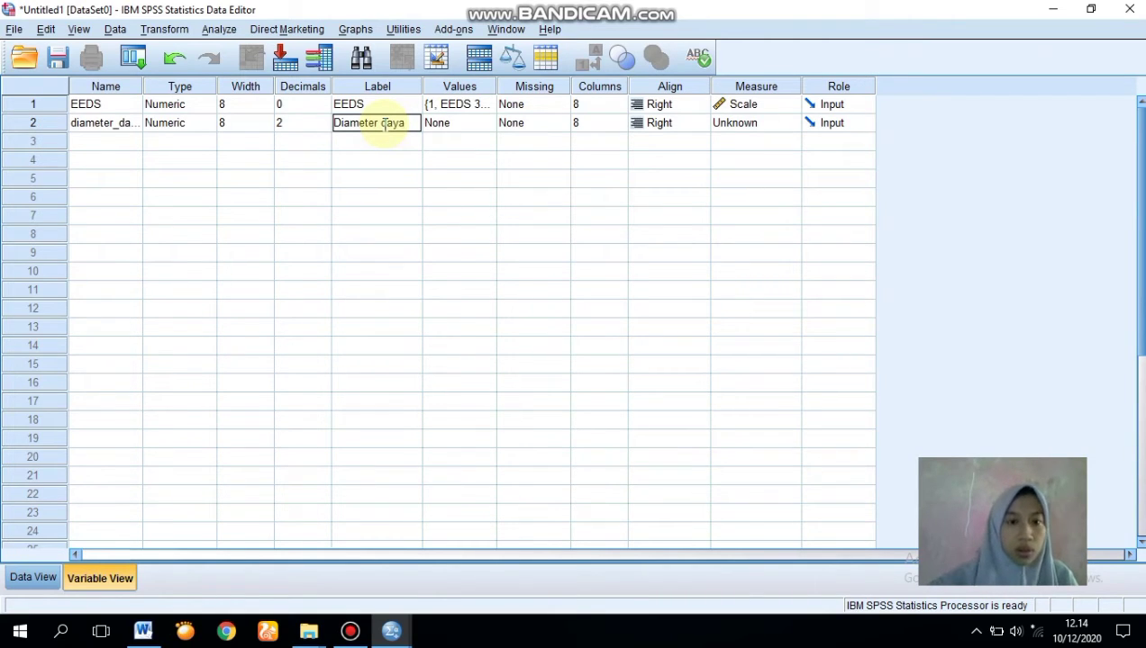
{"action": "type", "text": "hambat"}
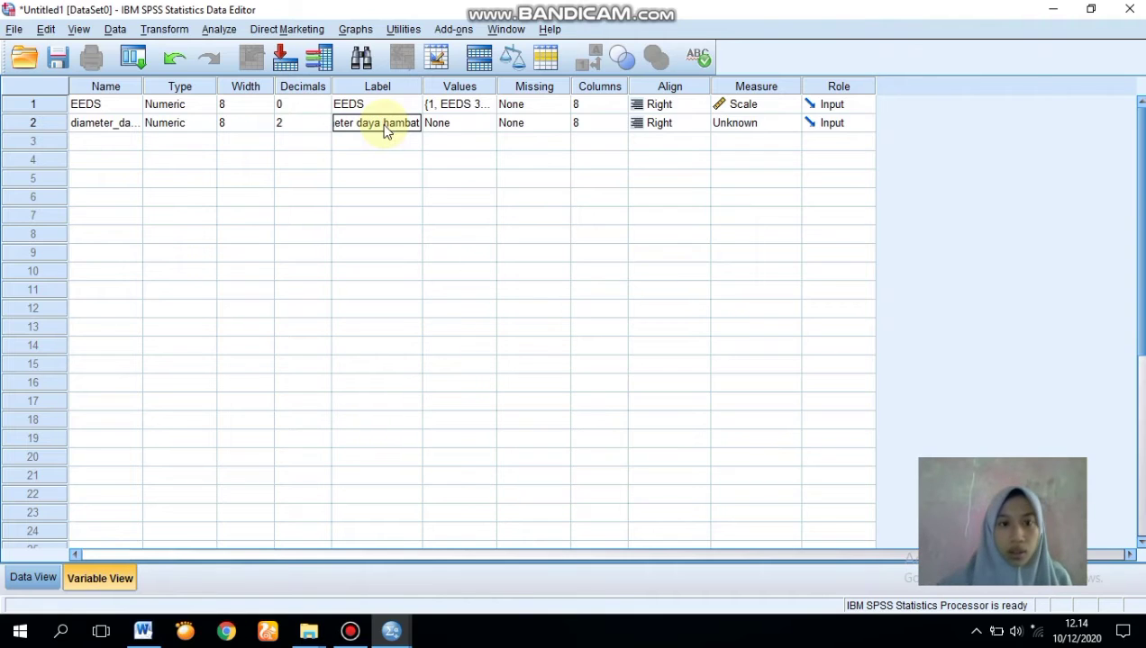
{"action": "key", "text": "Return"}
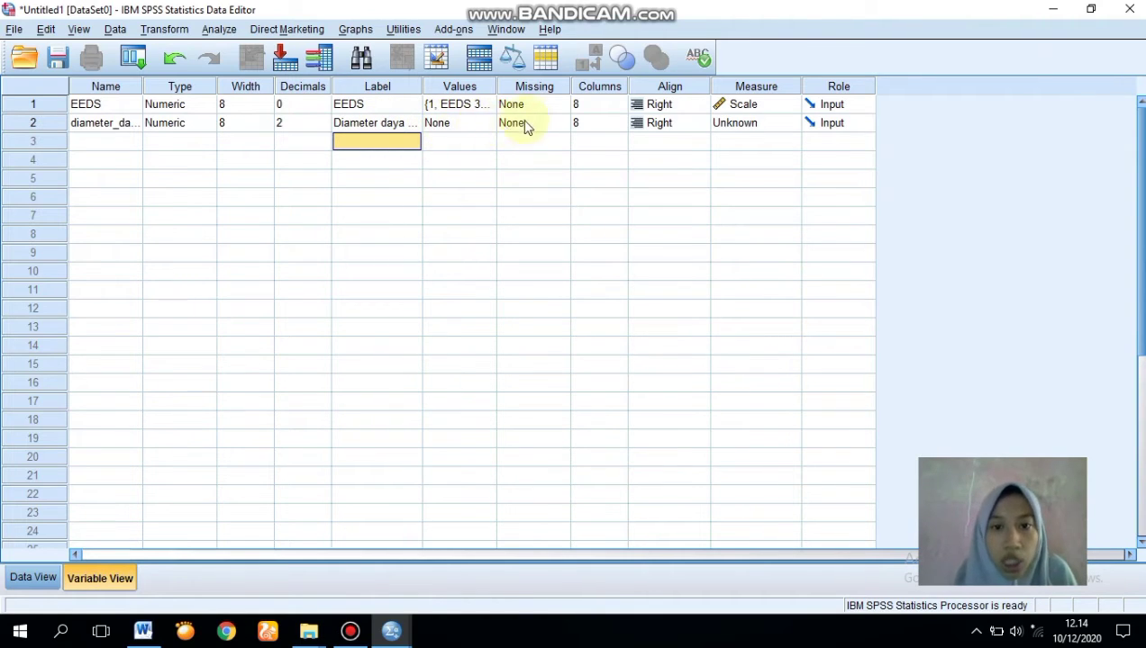
{"action": "left_click", "coordinate": [779, 120]}
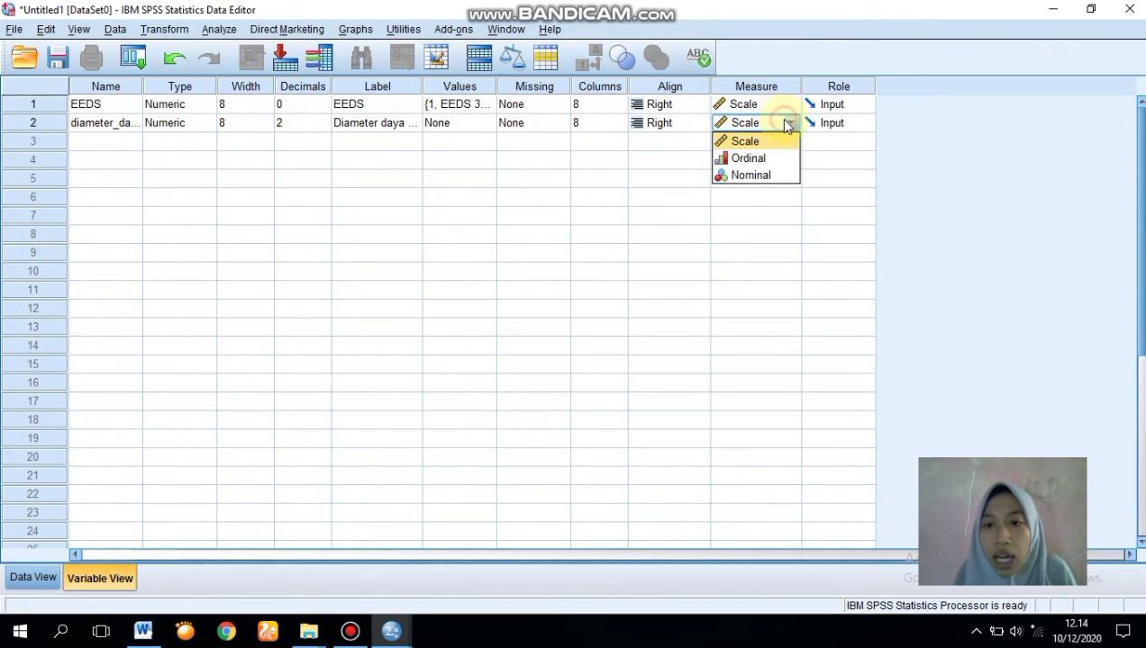
{"action": "left_click", "coordinate": [785, 141]}
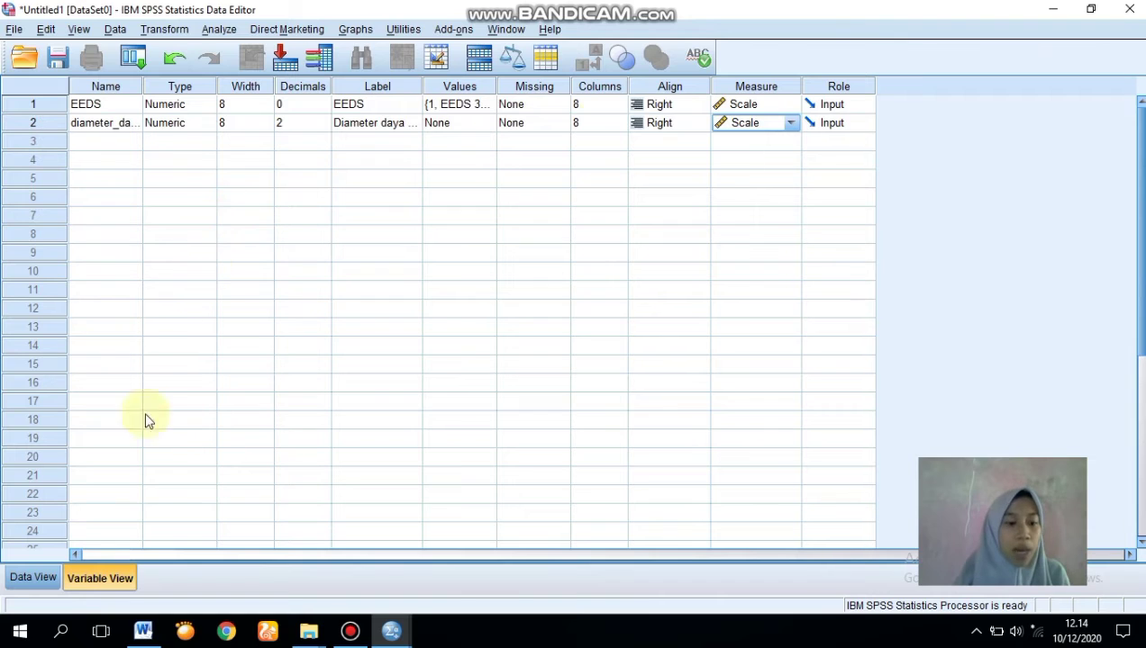
Enter the group code 1 for EEDS in rows 1 to 10 of the data sheet
{"action": "left_click", "coordinate": [36, 578]}
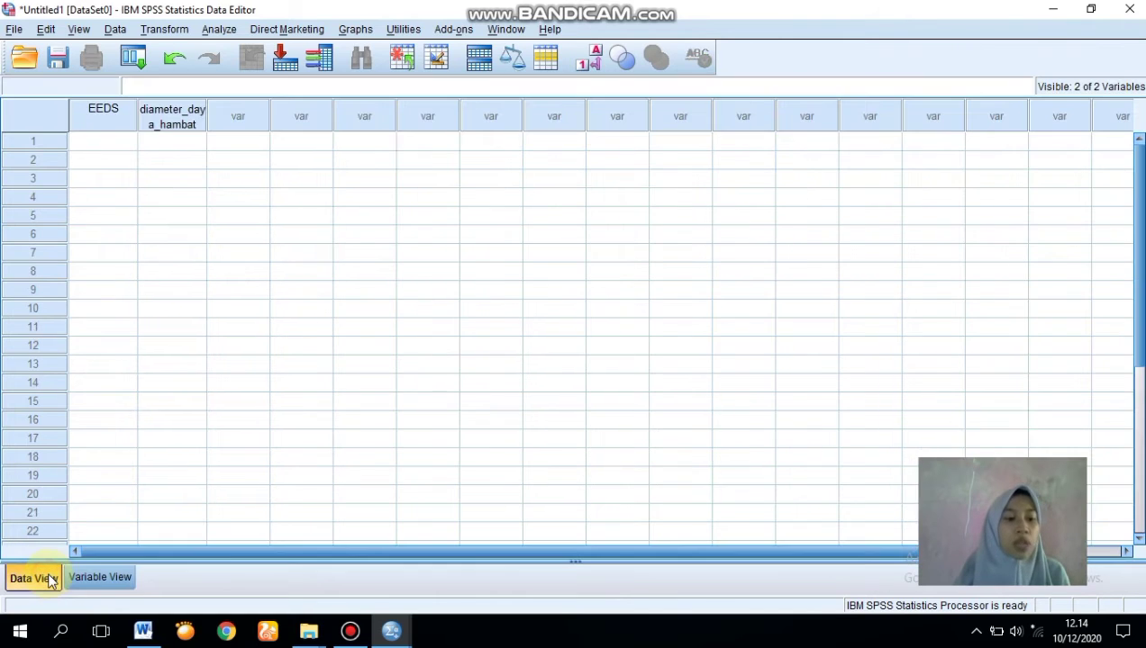
{"action": "left_click", "coordinate": [115, 146]}
{"action": "type", "text": "1"}
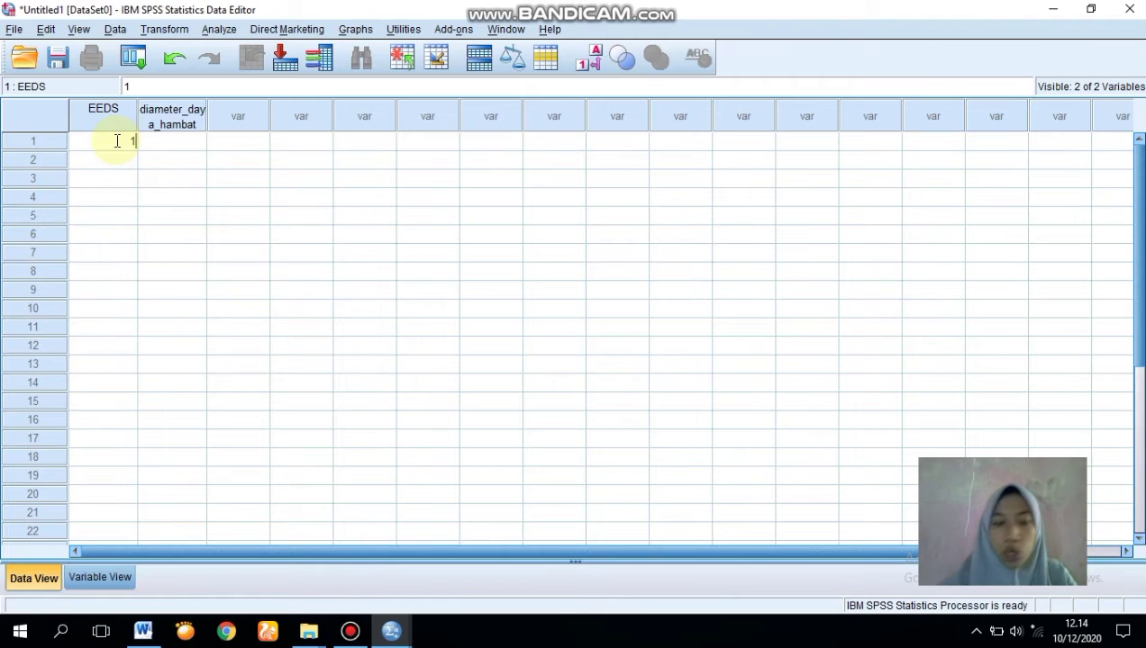
{"action": "key", "text": "Return"}
{"action": "type", "text": "1"}
{"action": "key", "text": "Return"}
{"action": "type", "text": "1"}
{"action": "key", "text": "Return"}
{"action": "type", "text": "1"}
{"action": "key", "text": "Return"}
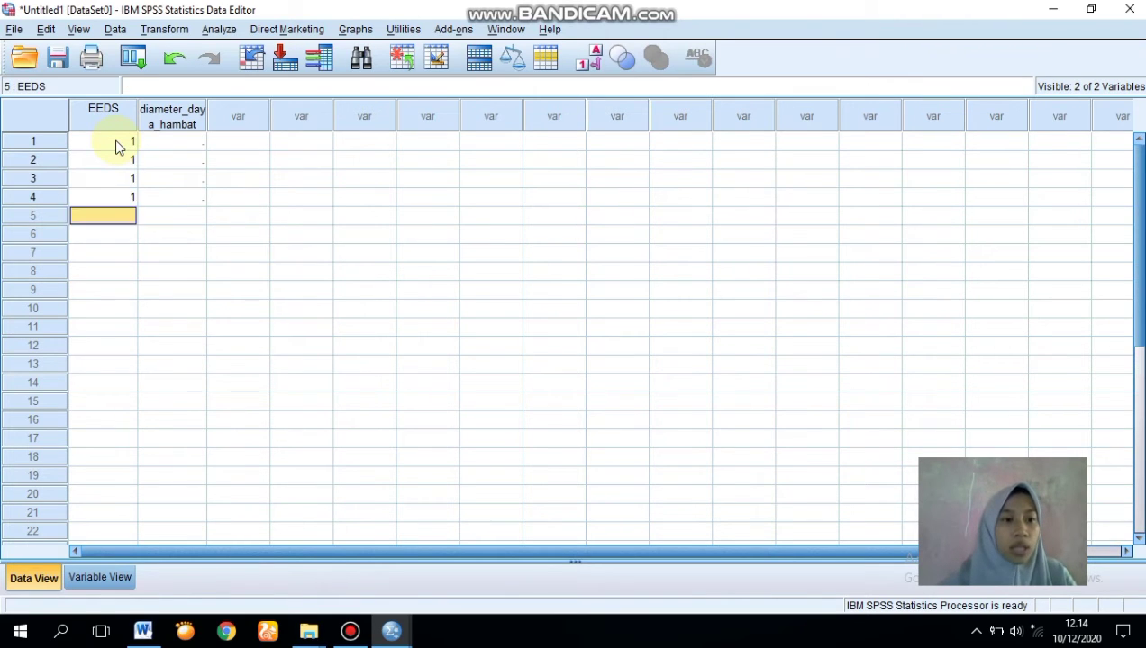
{"action": "type", "text": "1"}
{"action": "key", "text": "Return"}
{"action": "type", "text": "1"}
{"action": "key", "text": "Return"}
{"action": "type", "text": "1"}
{"action": "key", "text": "Return"}
{"action": "type", "text": "1"}
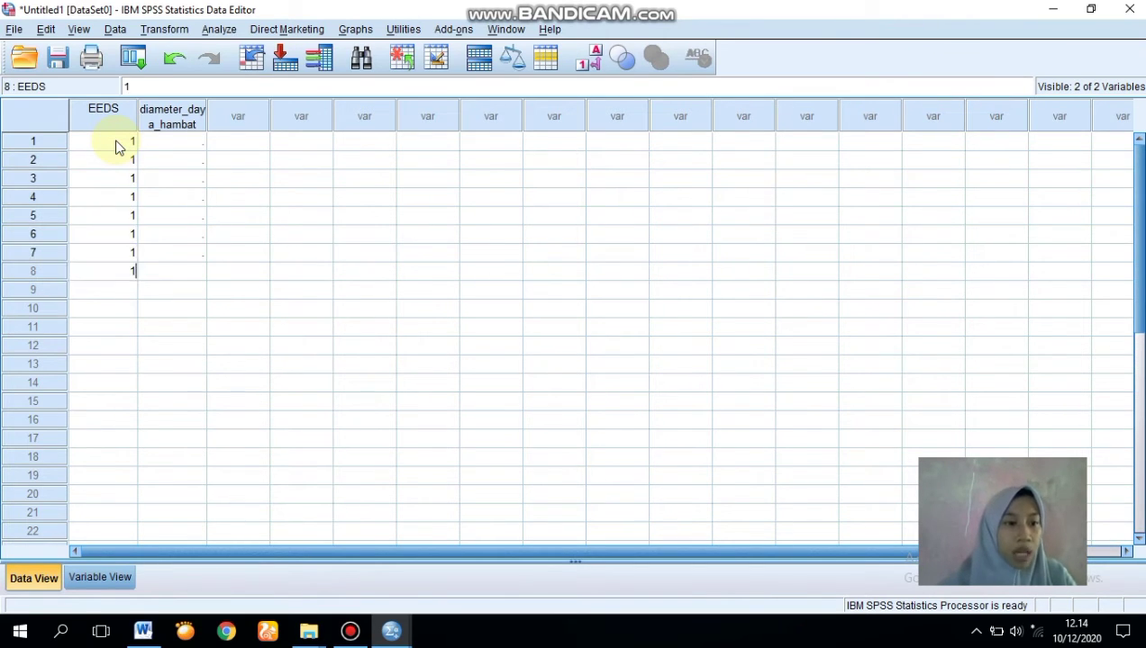
{"action": "key", "text": "Return"}
{"action": "type", "text": "11"}
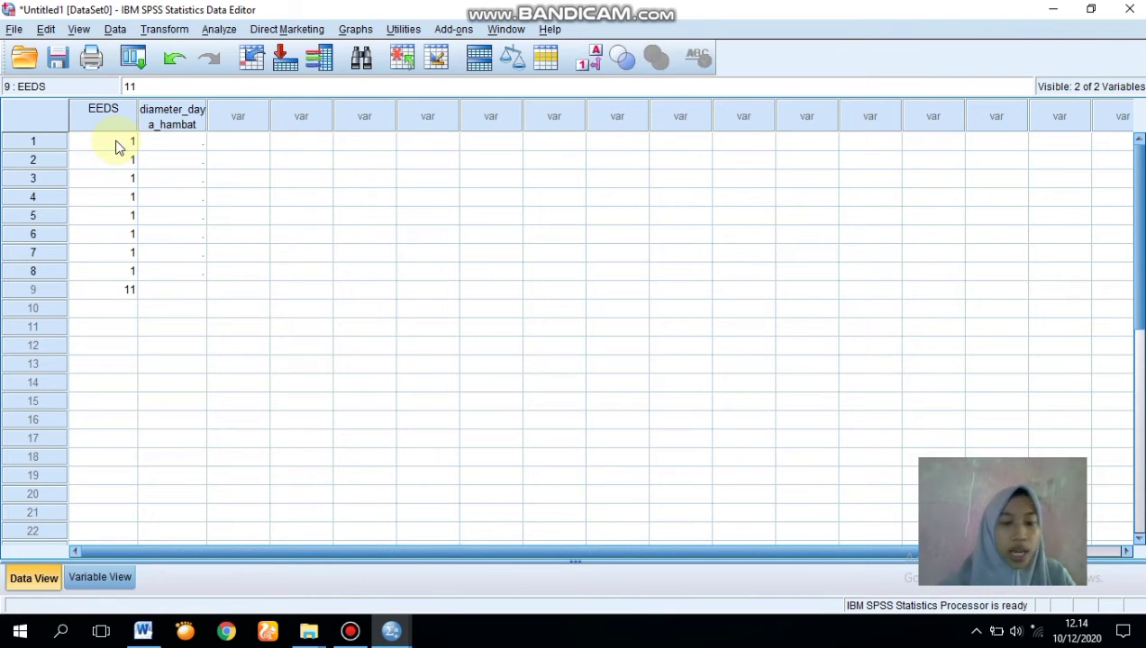
{"action": "key", "text": "Return"}
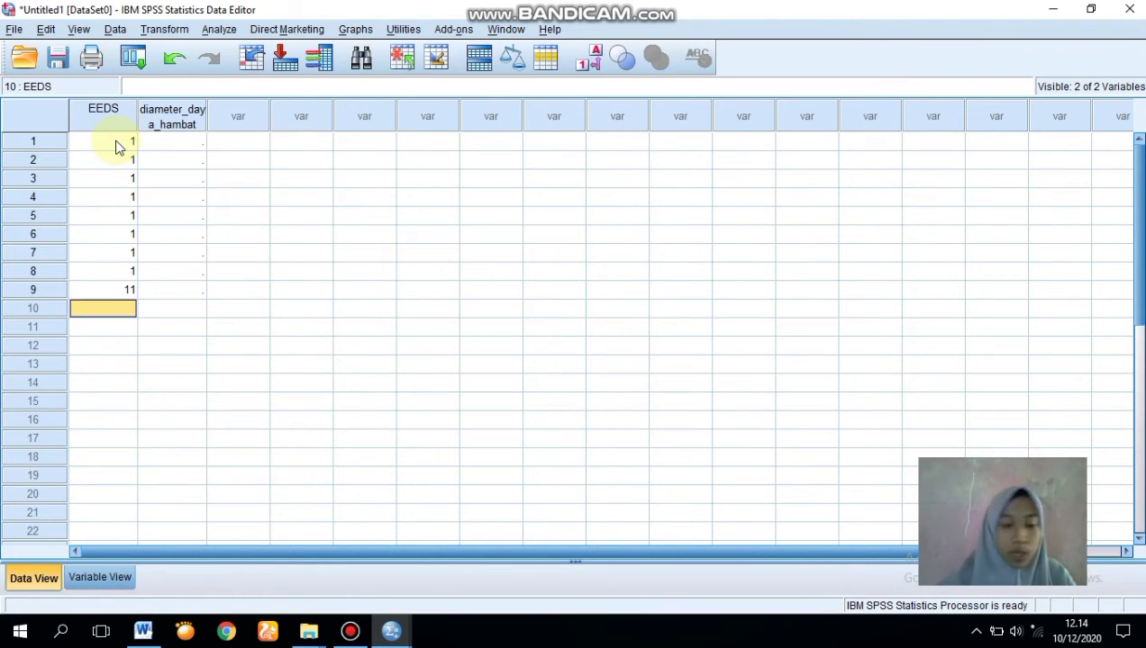
{"action": "left_click", "coordinate": [128, 289]}
{"action": "key", "text": "BackSpace"}
{"action": "type", "text": "1"}
{"action": "key", "text": "Return"}
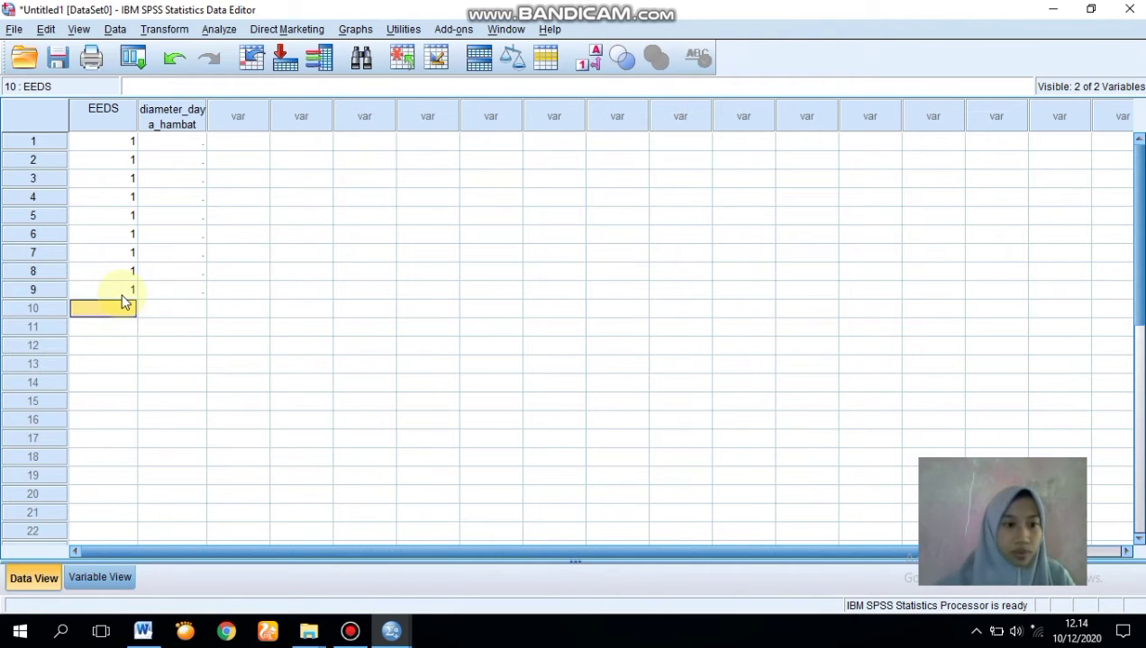
{"action": "type", "text": "1"}
{"action": "key", "text": "Return"}
Enter the group code 2 for EEDS in rows 11 to 20 of the data sheet
{"action": "type", "text": "2"}
{"action": "key", "text": "Return"}
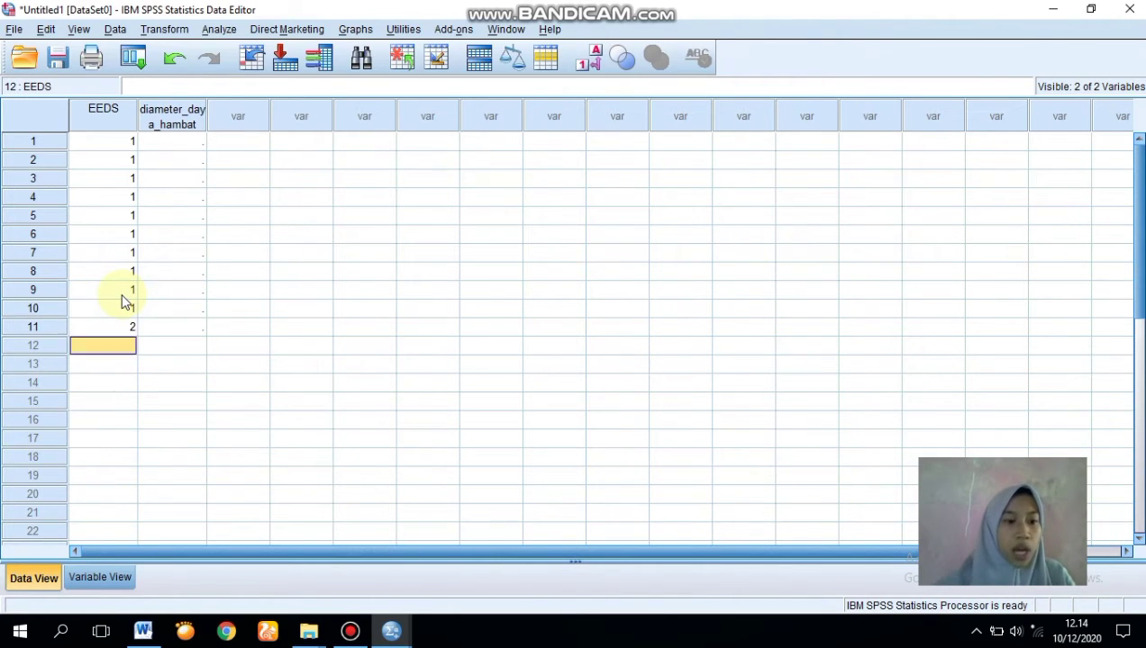
{"action": "type", "text": "2"}
{"action": "key", "text": "Return"}
{"action": "type", "text": "2"}
{"action": "key", "text": "Return"}
{"action": "type", "text": "2"}
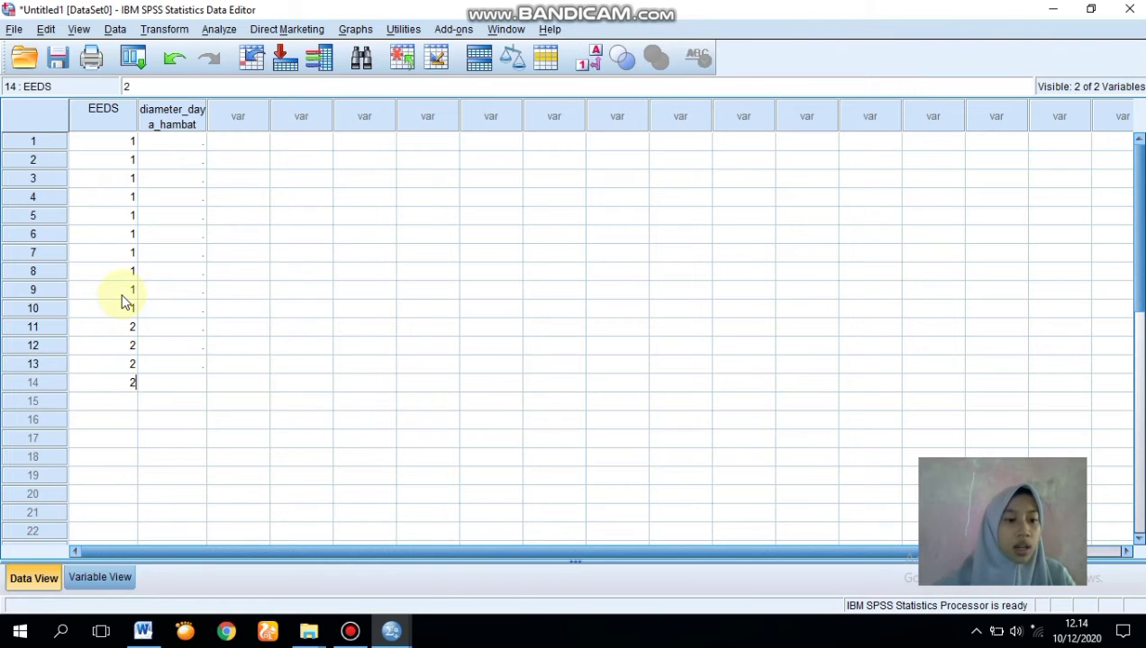
{"action": "key", "text": "Return"}
{"action": "type", "text": "2"}
{"action": "key", "text": "Return"}
{"action": "type", "text": "2"}
{"action": "key", "text": "Return"}
{"action": "type", "text": "2"}
{"action": "key", "text": "Return"}
{"action": "type", "text": "2"}
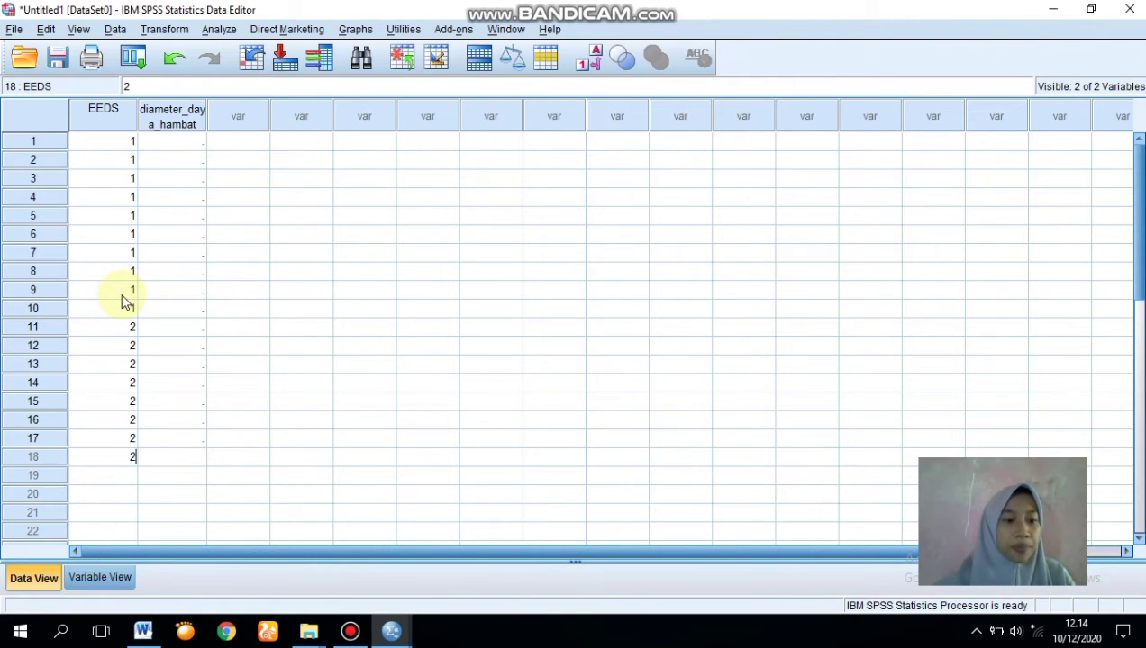
{"action": "key", "text": "Return"}
{"action": "type", "text": "2"}
{"action": "key", "text": "Return"}
{"action": "type", "text": "2"}
{"action": "key", "text": "Return"}
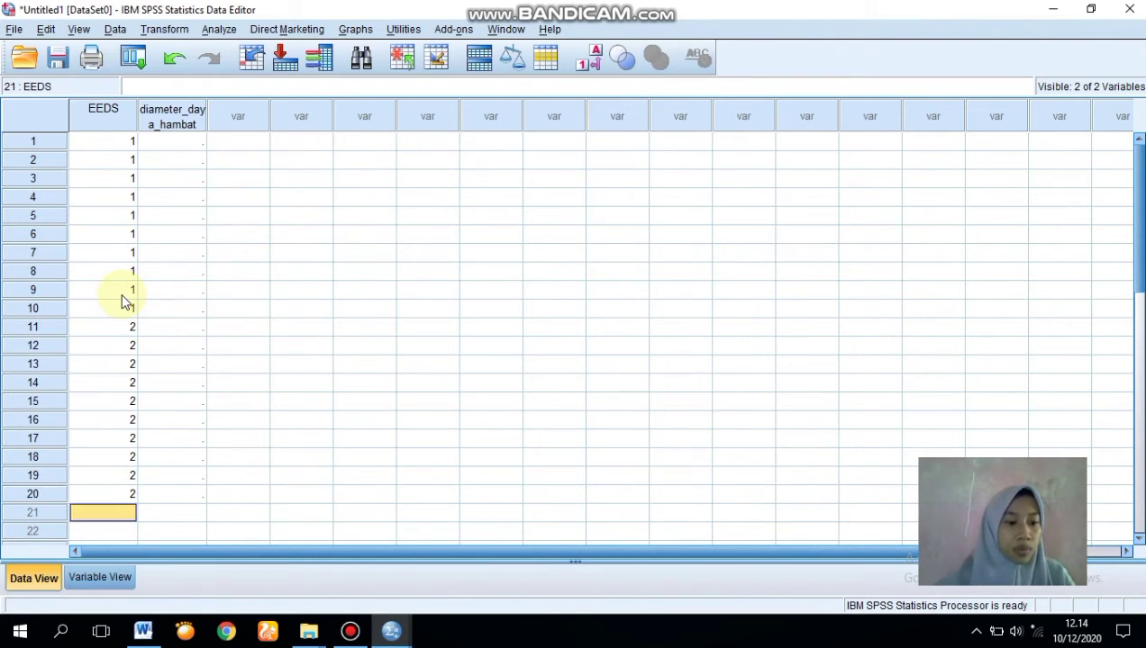
Enter the group code 3 for EEDS in rows 21 to 30 of the data sheet
{"action": "type", "text": "3"}
{"action": "key", "text": "Return"}
{"action": "type", "text": "3"}
{"action": "key", "text": "Return"}
{"action": "type", "text": "3"}
{"action": "key", "text": "Return"}
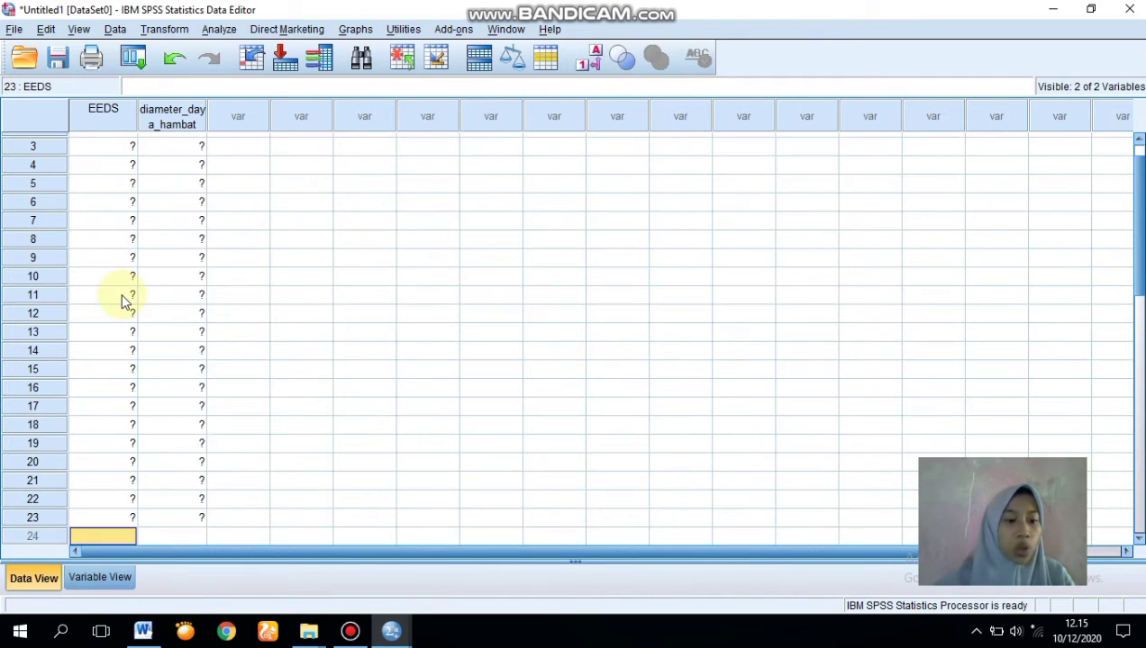
{"action": "type", "text": "3"}
{"action": "key", "text": "Return"}
{"action": "type", "text": "3"}
{"action": "key", "text": "Return"}
{"action": "type", "text": "3"}
{"action": "key", "text": "Return"}
{"action": "type", "text": "3"}
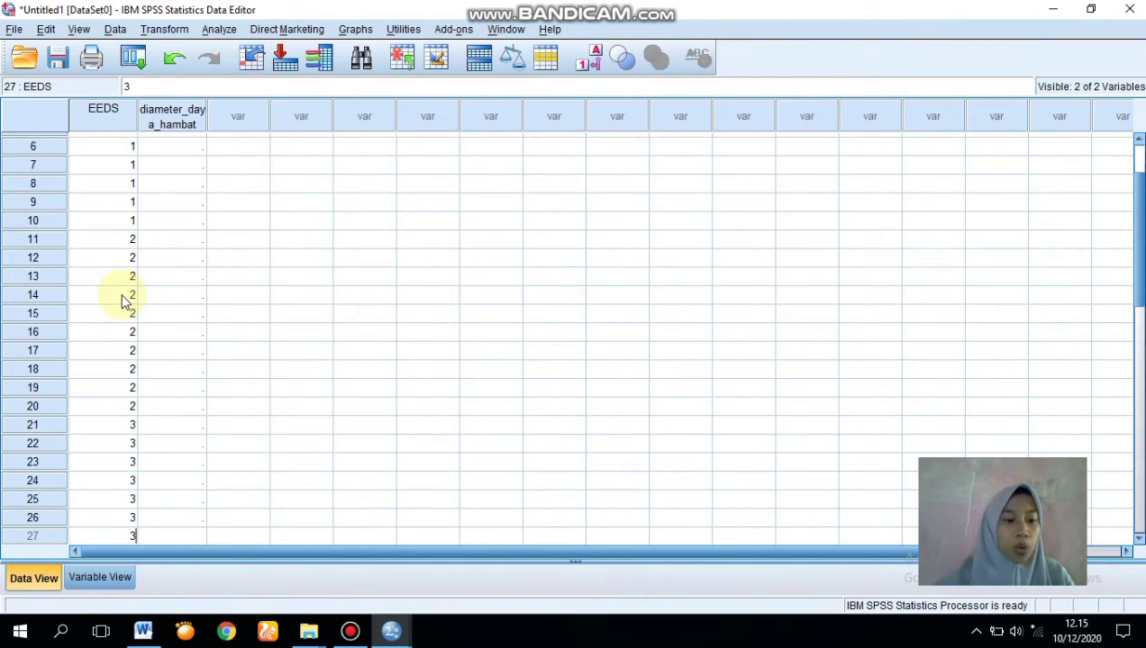
{"action": "key", "text": "Return"}
{"action": "type", "text": "3"}
{"action": "key", "text": "Return"}
{"action": "type", "text": "3"}
{"action": "key", "text": "Return"}
{"action": "type", "text": "3"}
{"action": "key", "text": "Return"}
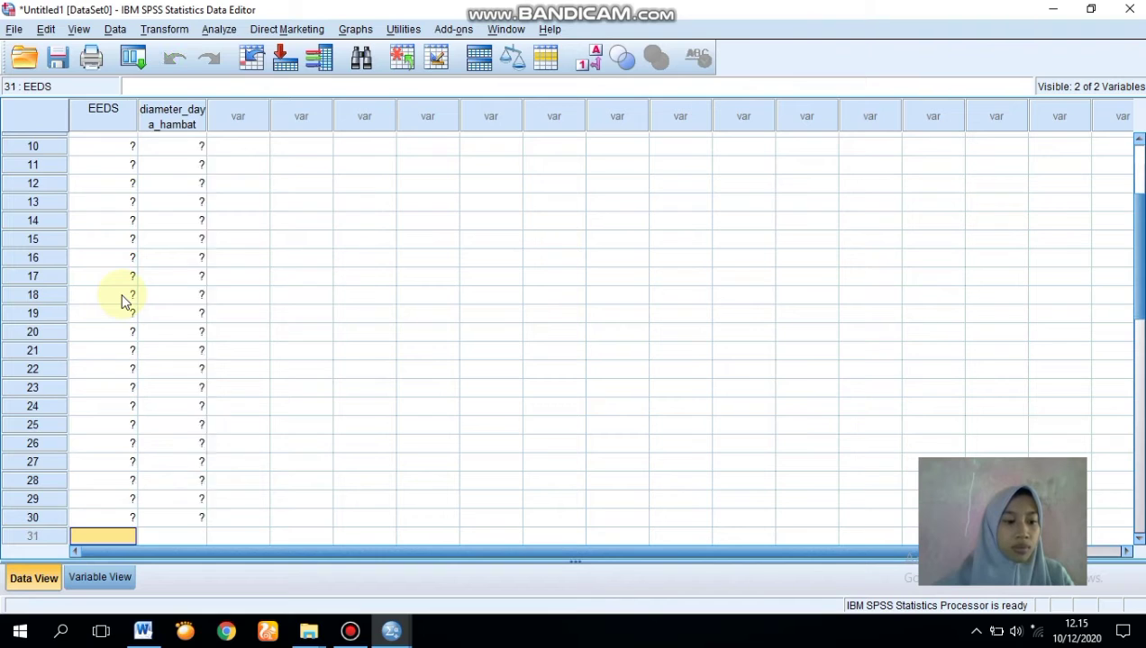
Enter the group code 4 for EEDS in rows 31 to 40 of the data sheet
{"action": "type", "text": "4"}
{"action": "key", "text": "Return"}
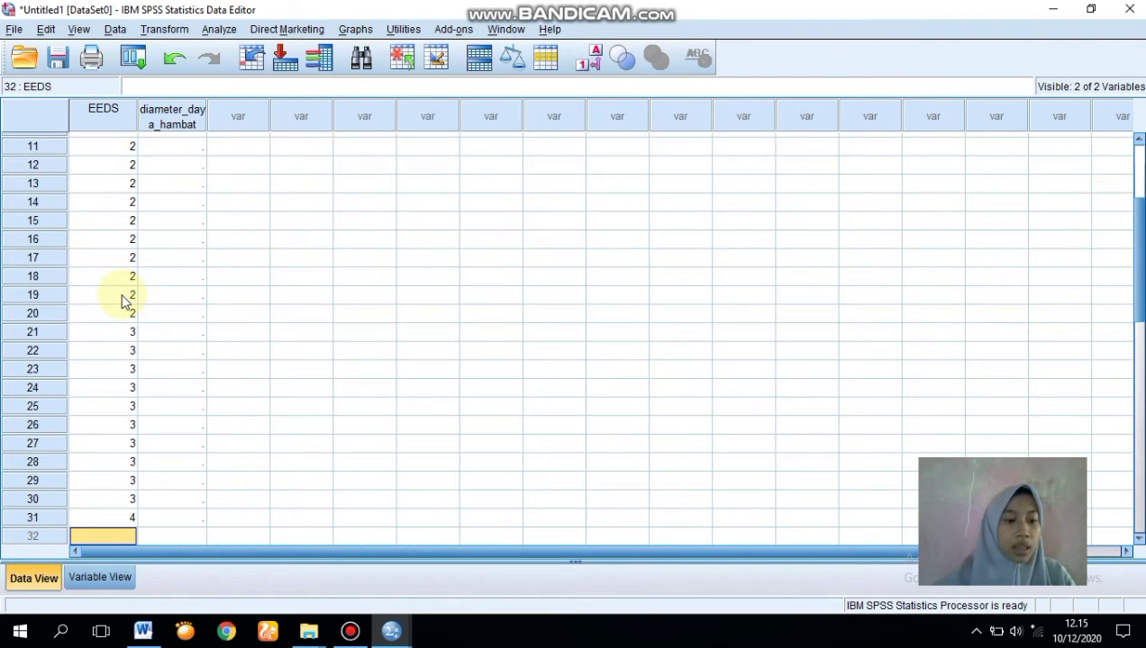
{"action": "type", "text": "4"}
{"action": "key", "text": "Return"}
{"action": "type", "text": "4"}
{"action": "key", "text": "Return"}
{"action": "type", "text": "4"}
{"action": "key", "text": "Return"}
{"action": "type", "text": "4"}
{"action": "key", "text": "Return"}
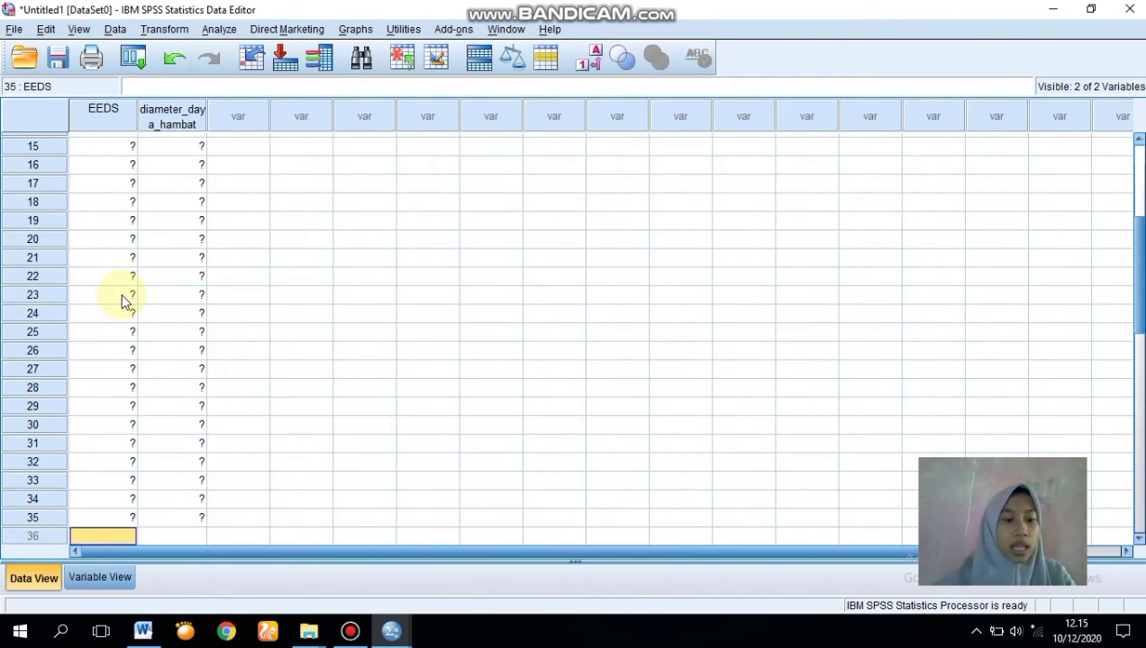
{"action": "type", "text": "4"}
{"action": "key", "text": "Return"}
{"action": "type", "text": "4"}
{"action": "key", "text": "Return"}
{"action": "type", "text": "4"}
{"action": "key", "text": "Return"}
{"action": "type", "text": "4"}
{"action": "key", "text": "Return"}
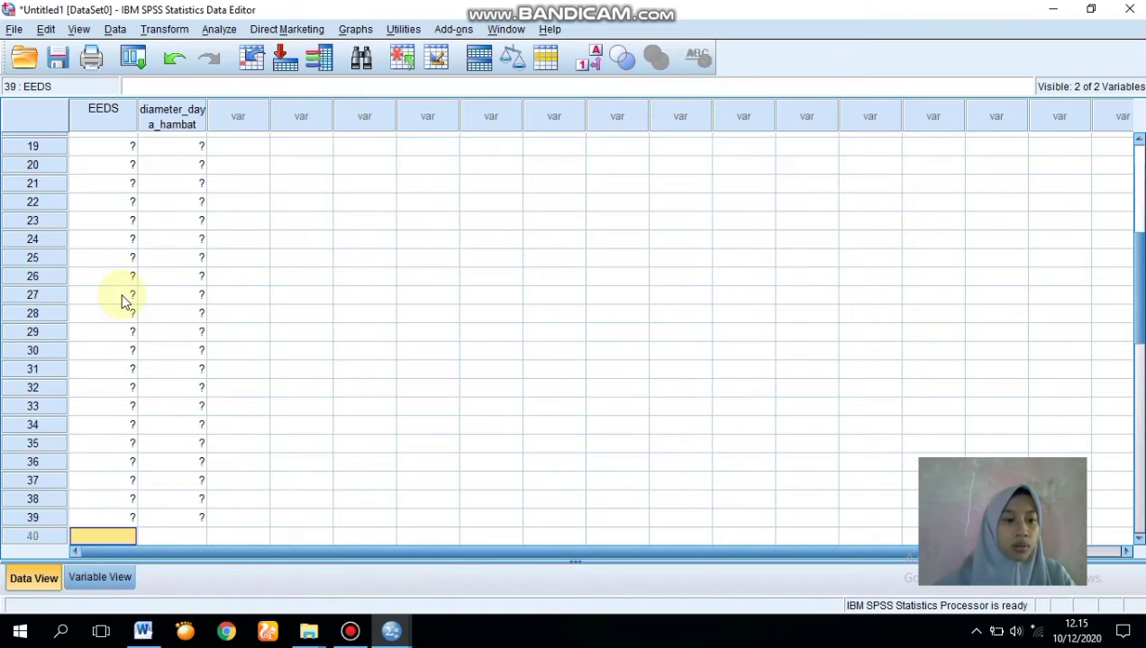
{"action": "type", "text": "4"}
{"action": "key", "text": "Return"}
Enter the group code 5 for EEDS in rows 41 to 50 of the data sheet
{"action": "type", "text": "5"}
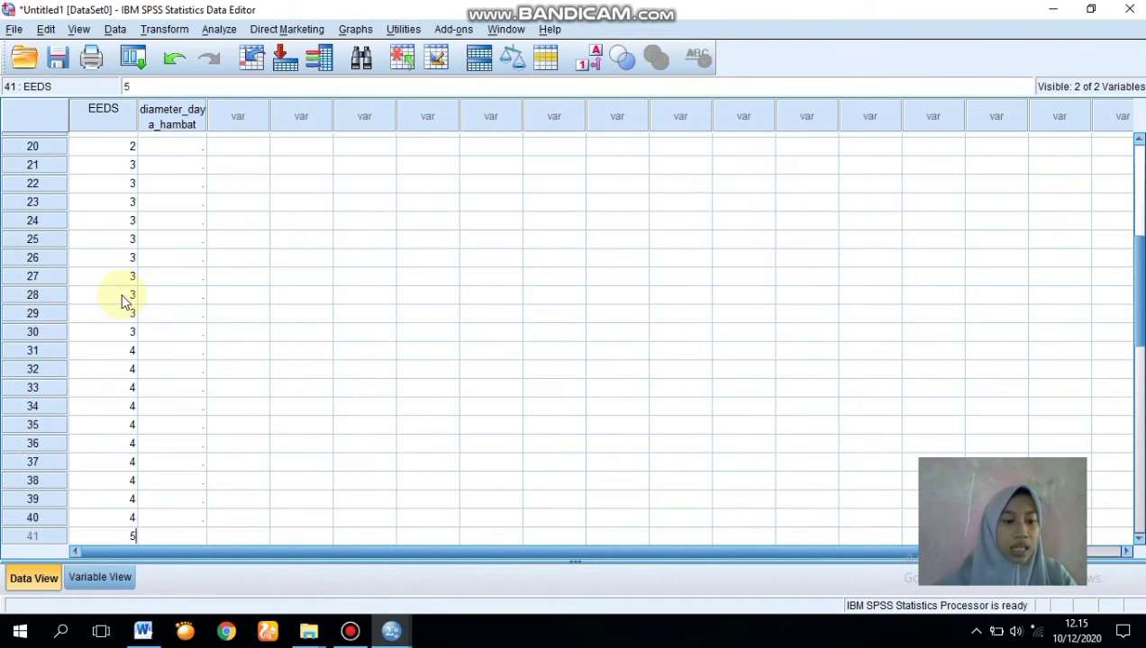
{"action": "key", "text": "Return"}
{"action": "type", "text": "5"}
{"action": "key", "text": "Return"}
{"action": "type", "text": "5"}
{"action": "key", "text": "Return"}
{"action": "type", "text": "5"}
{"action": "key", "text": "Return"}
{"action": "type", "text": "5"}
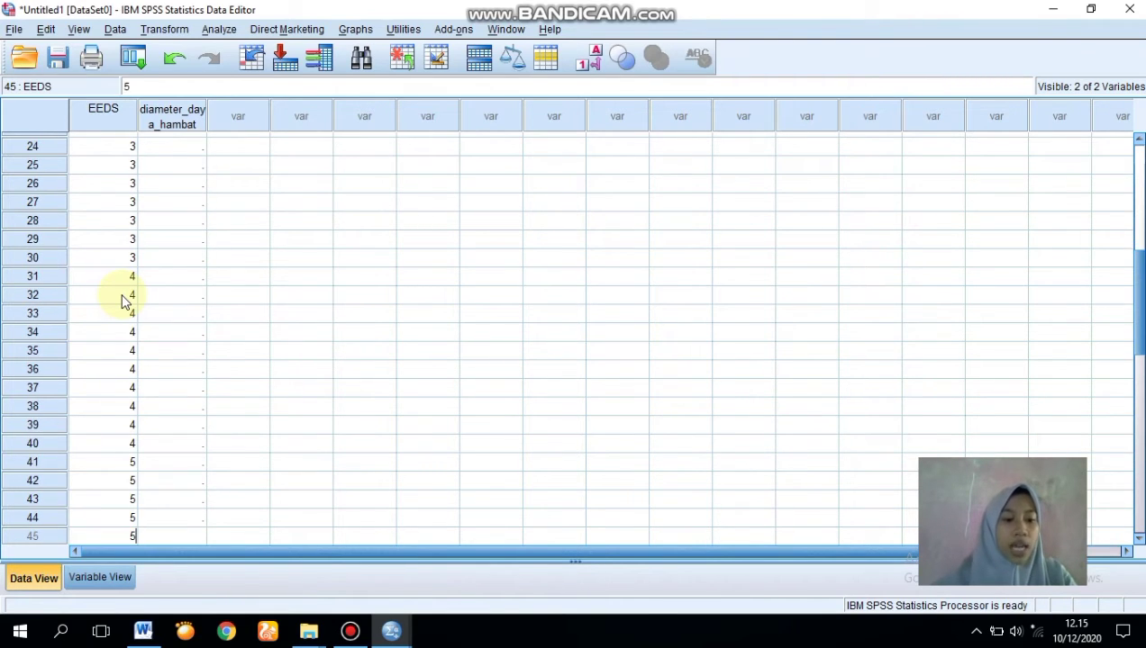
{"action": "key", "text": "Return"}
{"action": "type", "text": "5"}
{"action": "key", "text": "Return"}
{"action": "type", "text": "5"}
{"action": "key", "text": "Return"}
{"action": "type", "text": "5"}
{"action": "key", "text": "Return"}
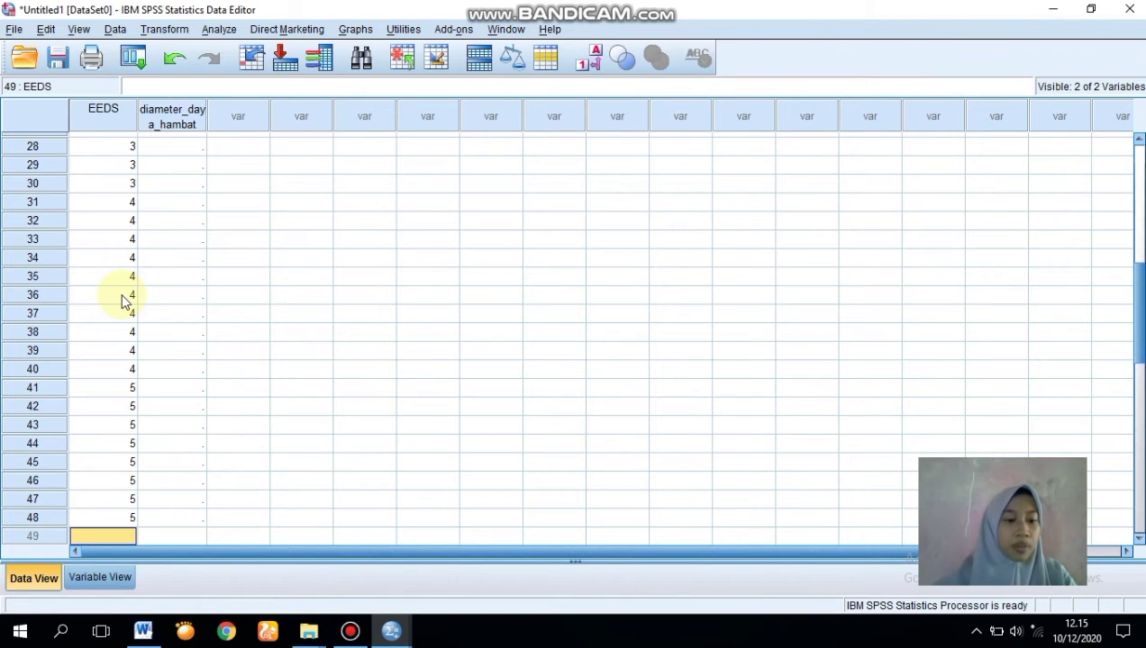
{"action": "type", "text": "5"}
{"action": "key", "text": "Return"}
{"action": "type", "text": "5"}
{"action": "key", "text": "Return"}
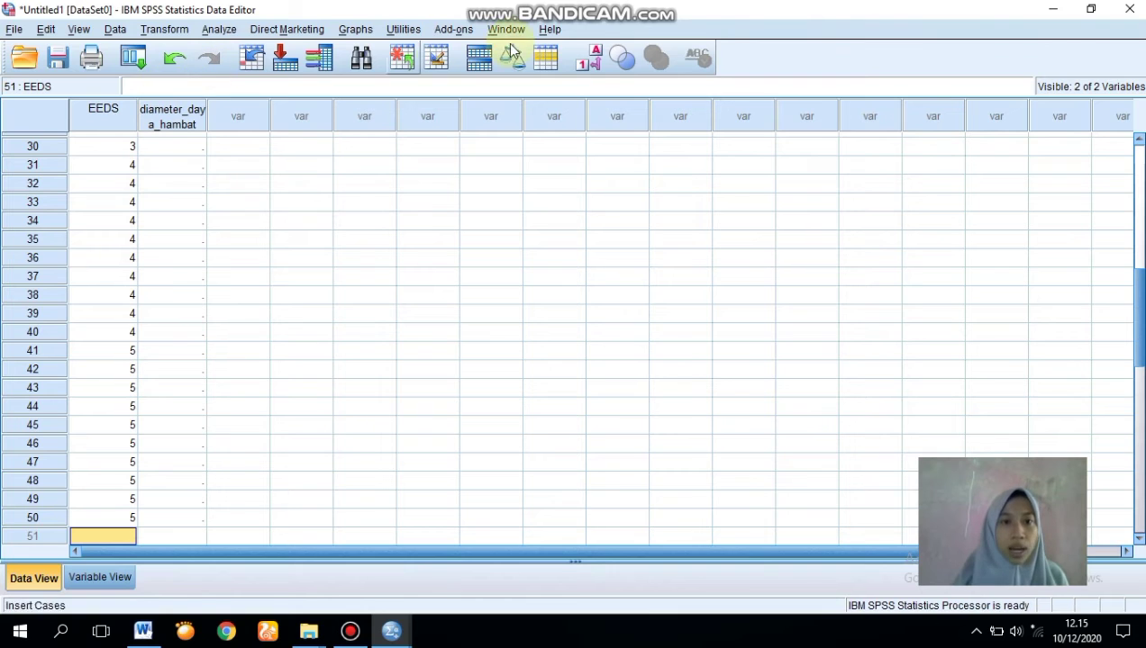
Display the EEDS value labels instead of the numeric codes and check the group rows from the top
{"action": "left_click", "coordinate": [589, 54]}
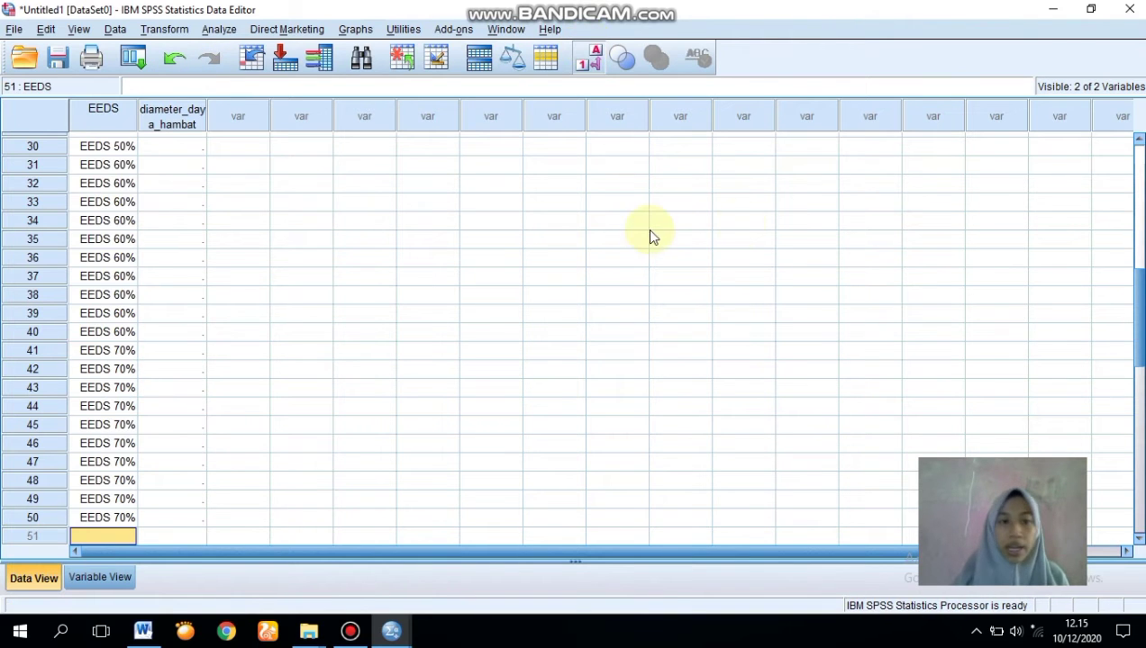
{"action": "scroll", "coordinate": [1135, 319], "scroll_direction": "up", "scroll_amount": 9}
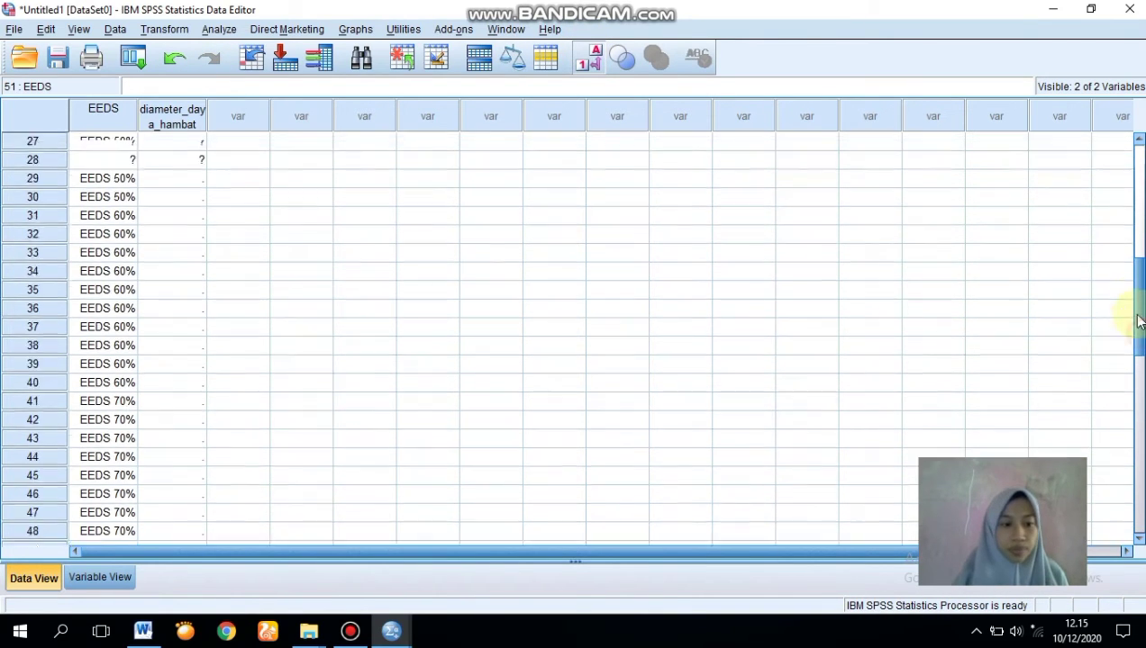
{"action": "scroll", "coordinate": [1124, 230], "scroll_direction": "up", "scroll_amount": 1}
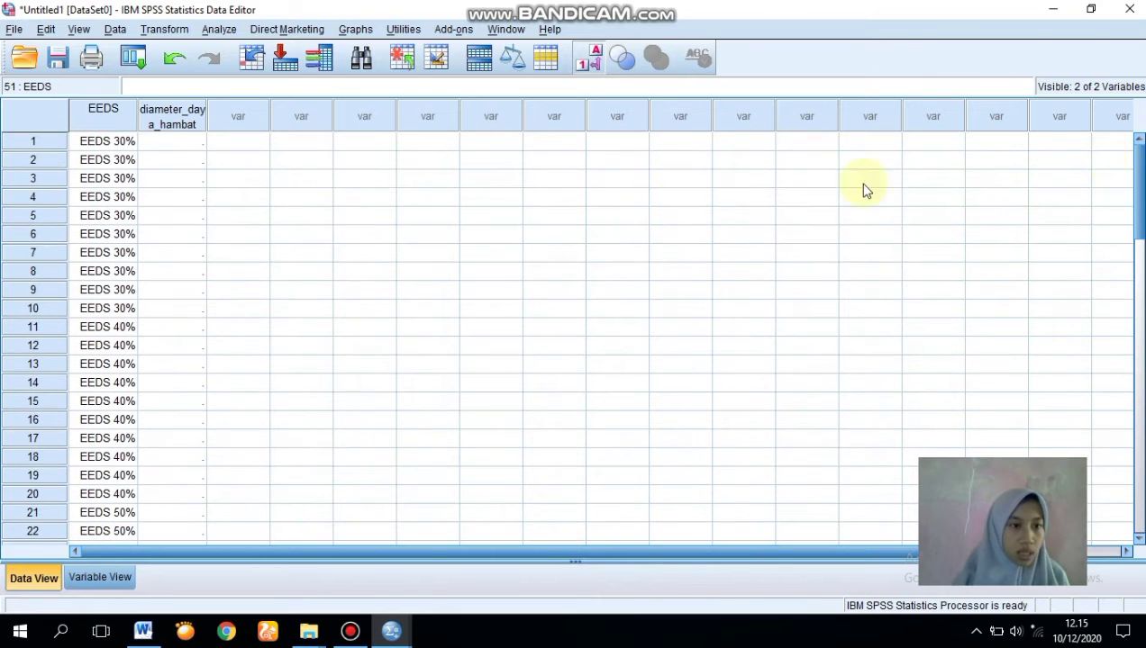
Switch to the Word document P5 gol 1 and copy the ten EEDS 30% diameters from the table
{"action": "left_click", "coordinate": [174, 142]}
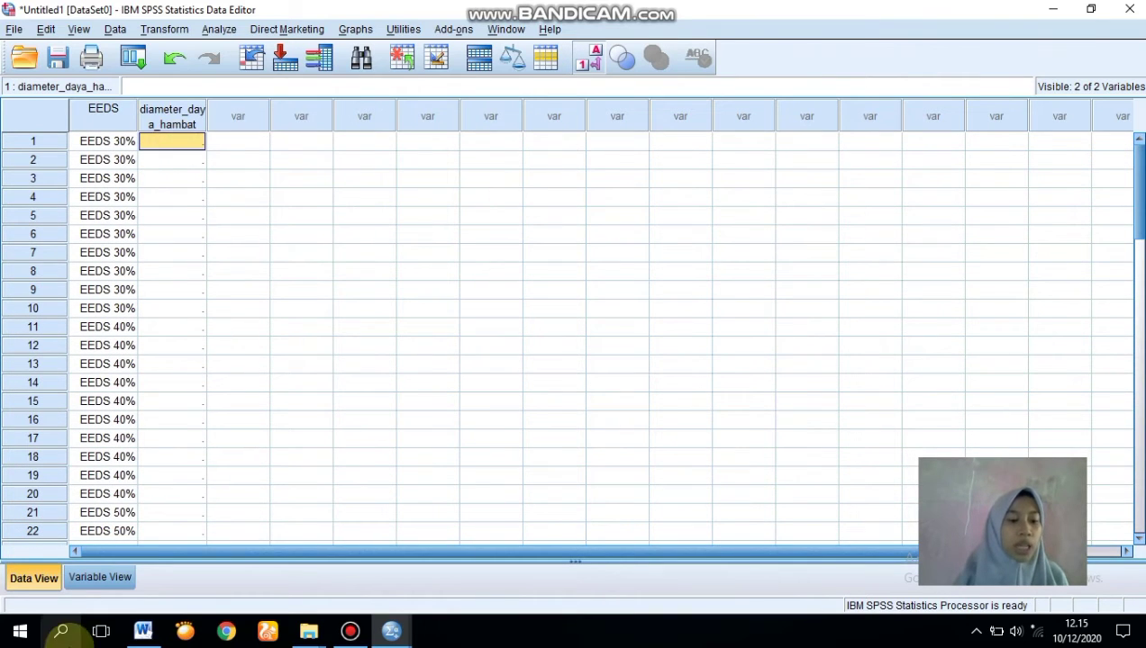
{"action": "mouse_move", "coordinate": [144, 628]}
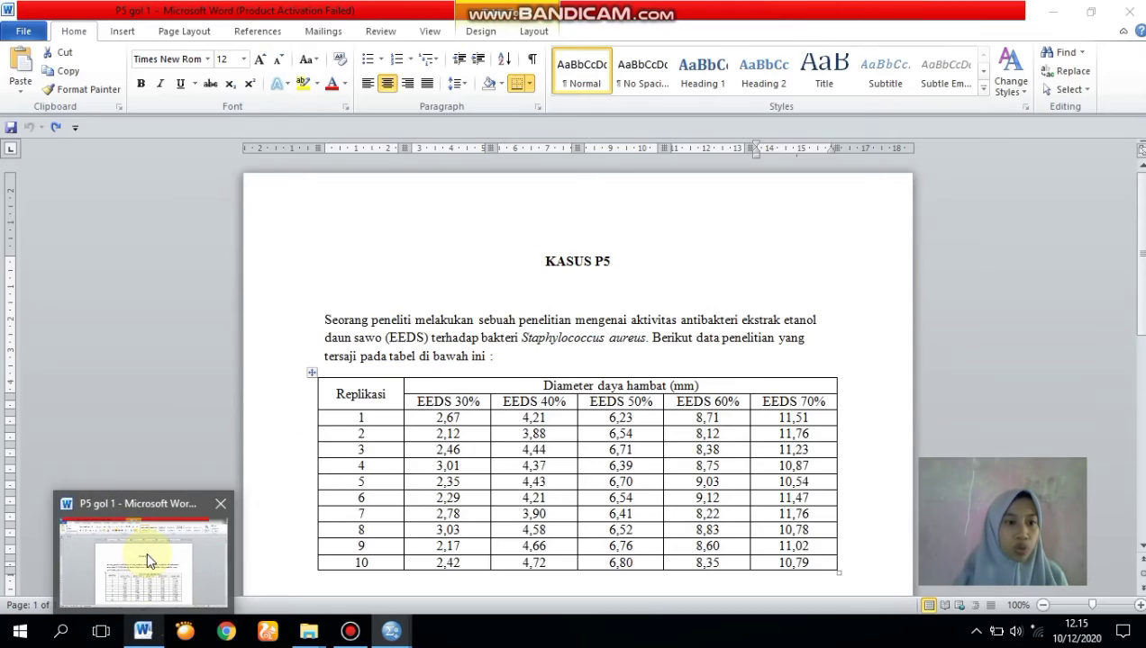
{"action": "left_click", "coordinate": [146, 550]}
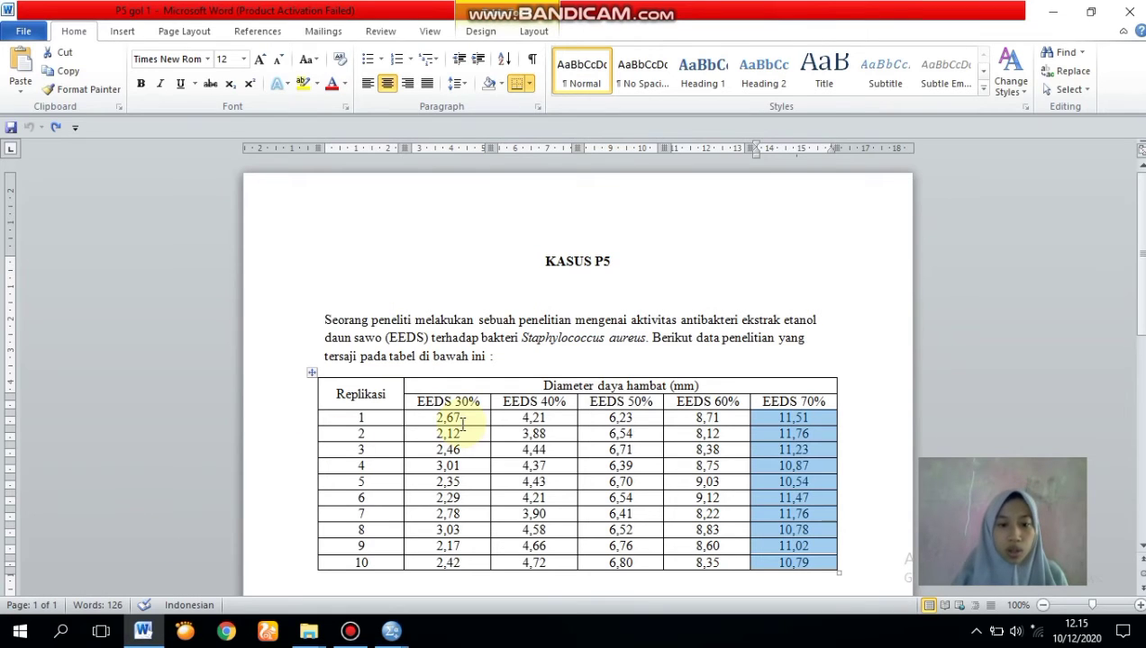
{"action": "left_click_drag", "start_coordinate": [430, 418], "coordinate": [455, 565]}
{"action": "key", "text": "ctrl+c"}
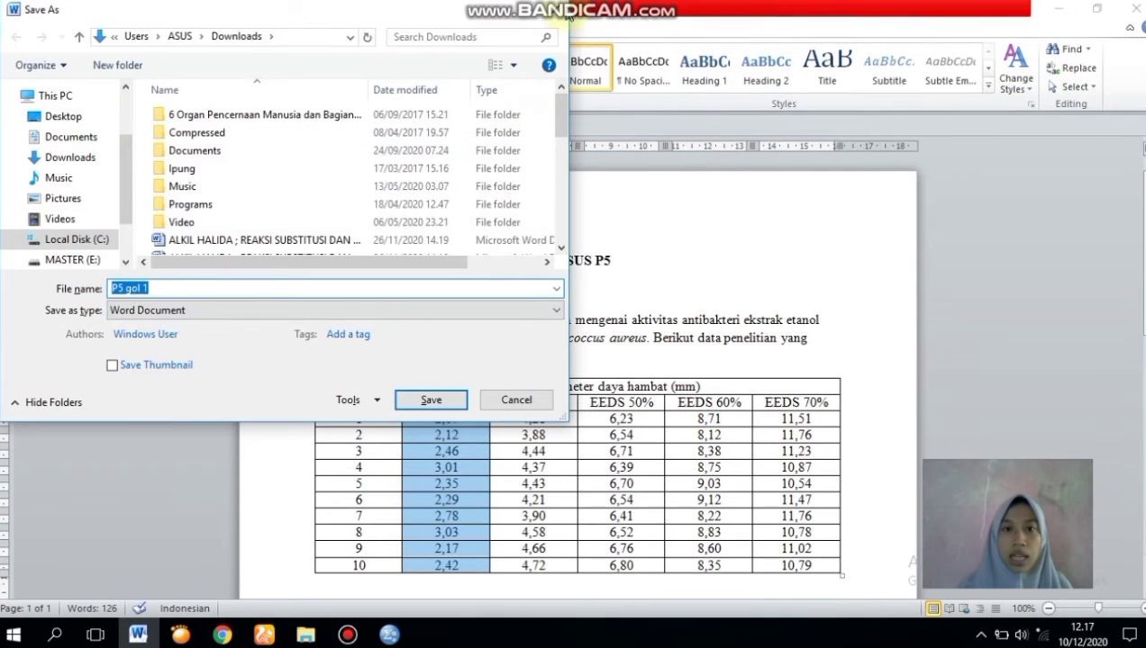
{"action": "key", "text": "Return"}
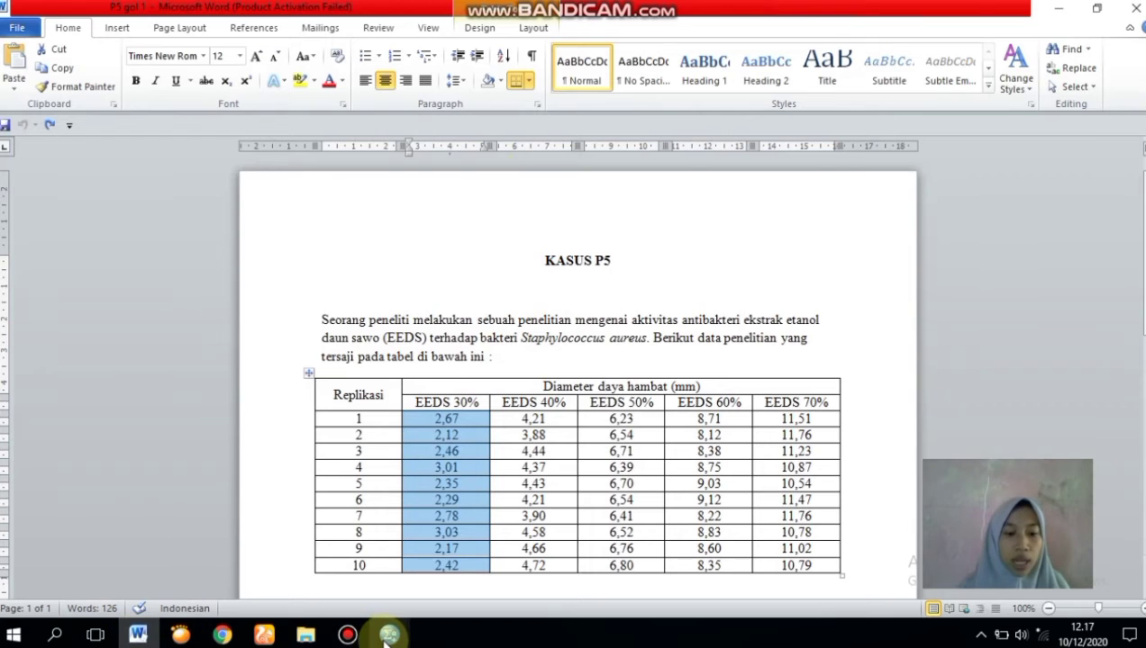
In SPSS, paste the EEDS 30% diameters into rows 1 to 10 of diameter_daya_hambat and fill in the following groups' diameters from row 11 down
{"action": "mouse_move", "coordinate": [386, 633]}
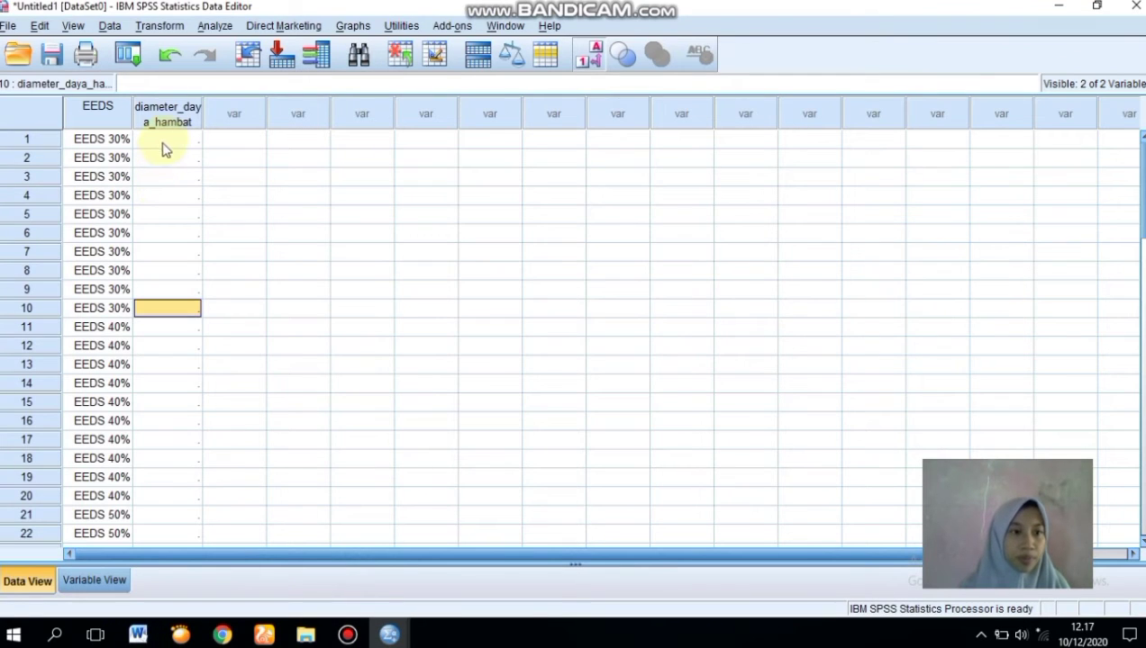
{"action": "left_click", "coordinate": [165, 142]}
{"action": "right_click", "coordinate": [165, 144]}
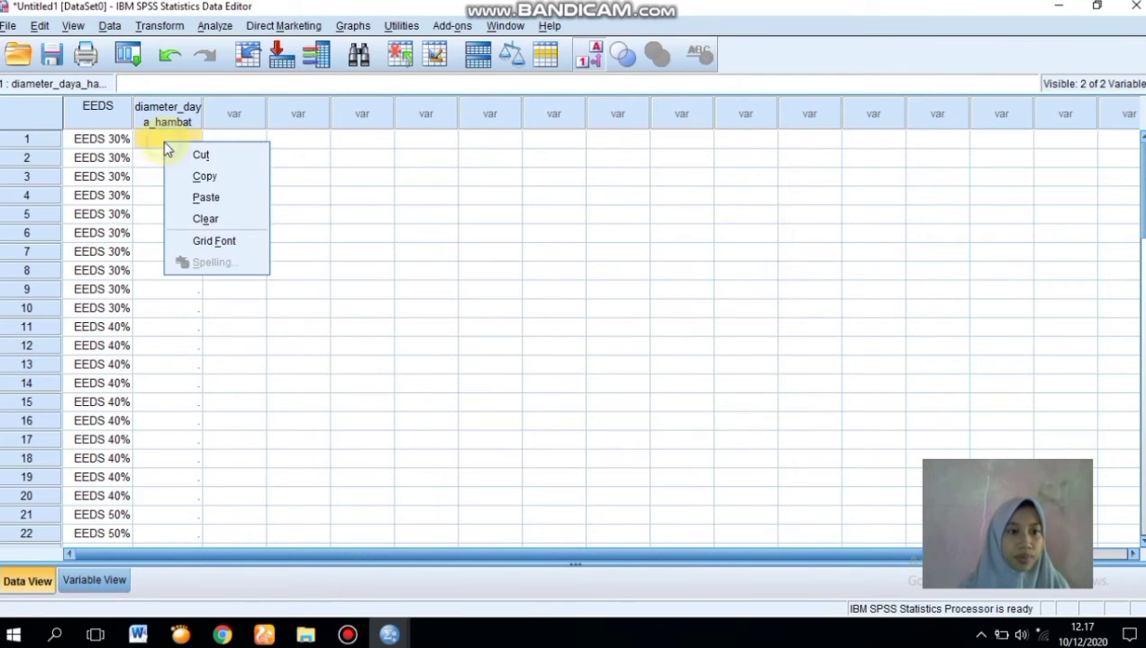
{"action": "left_click", "coordinate": [206, 195]}
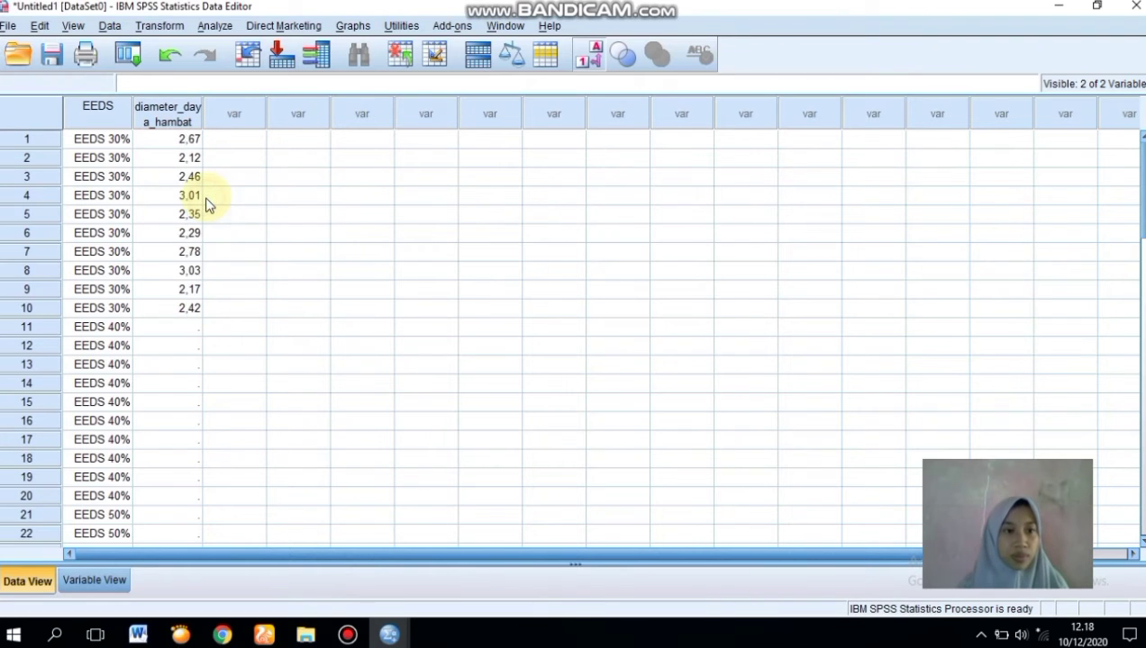
{"action": "left_click", "coordinate": [195, 329]}
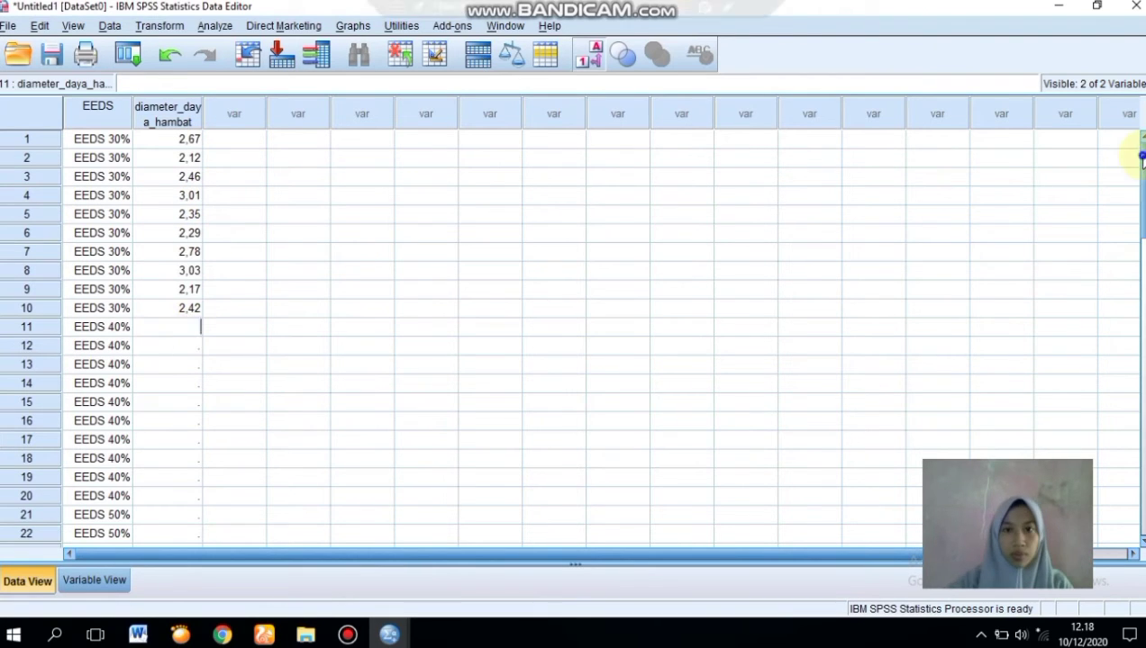
{"action": "key", "text": "ctrl+v"}
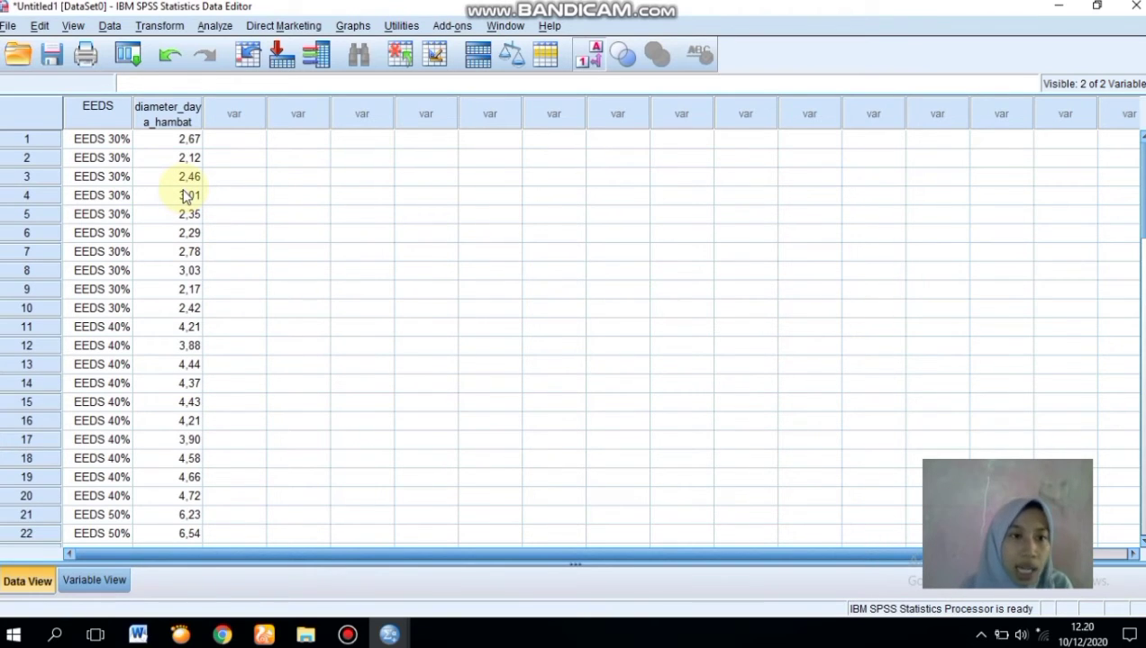
Set up an Explore analysis with Diameter daya hambat as the dependent variable and EEDS as the factor
{"action": "left_click", "coordinate": [215, 27]}
{"action": "mouse_move", "coordinate": [242, 71]}
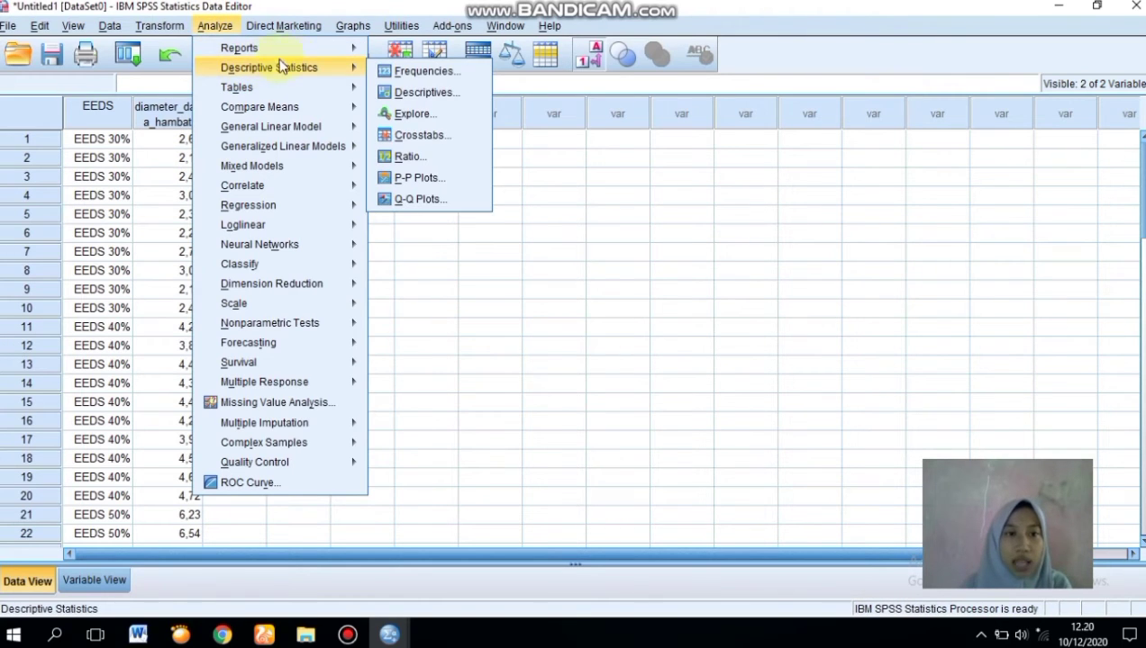
{"action": "left_click", "coordinate": [401, 113]}
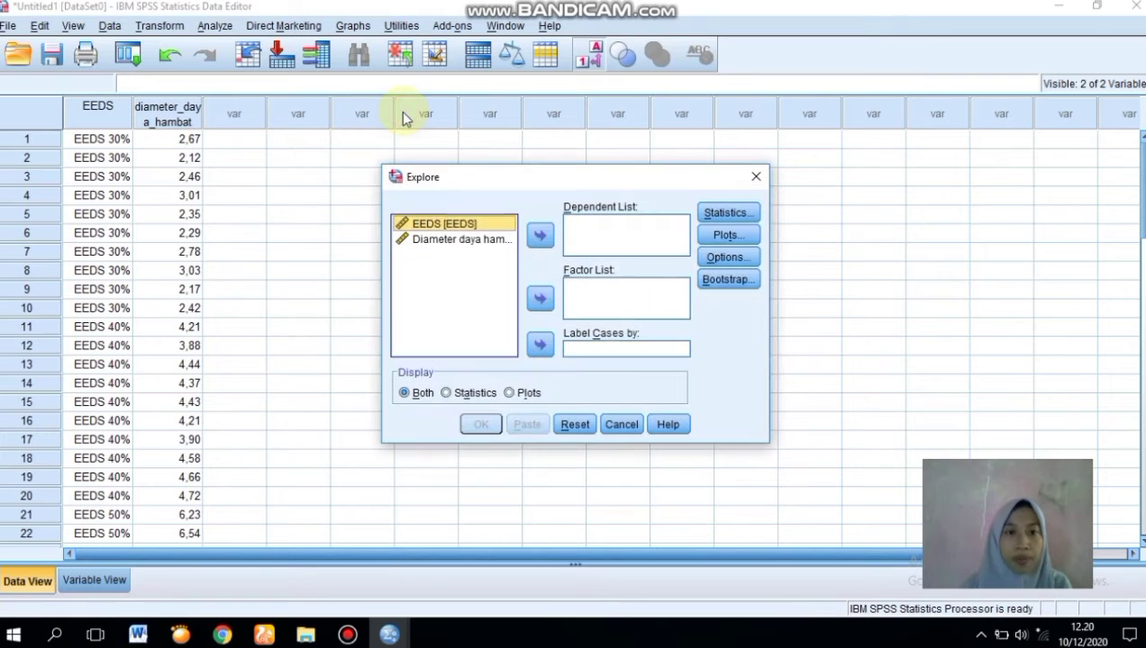
{"action": "left_click", "coordinate": [429, 226]}
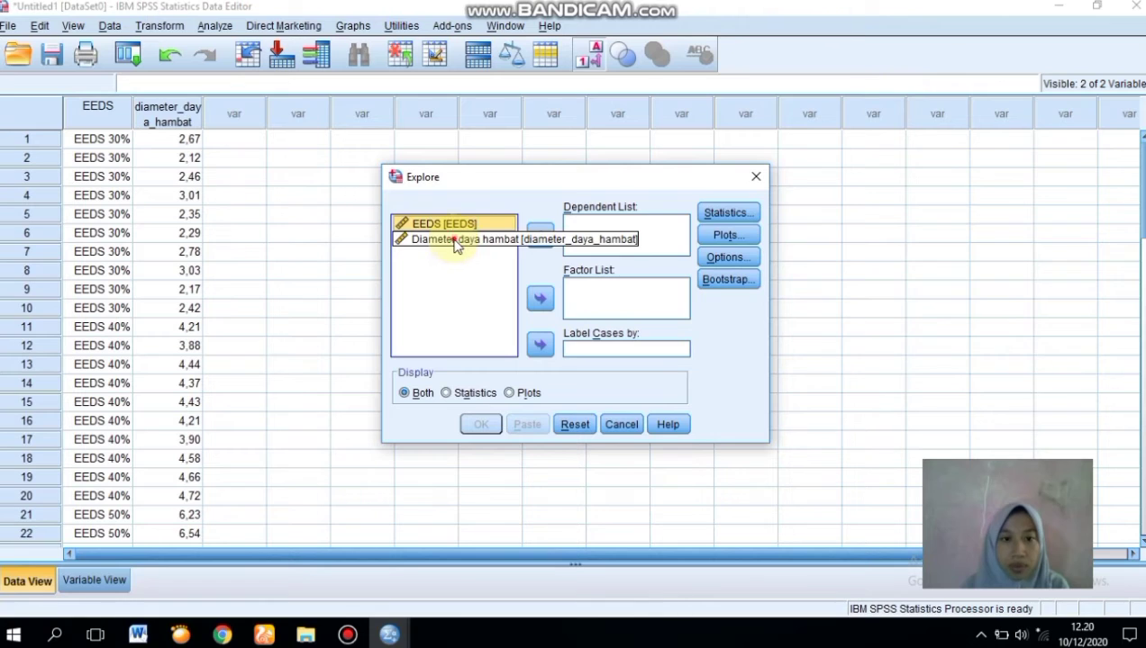
{"action": "left_click", "coordinate": [455, 238]}
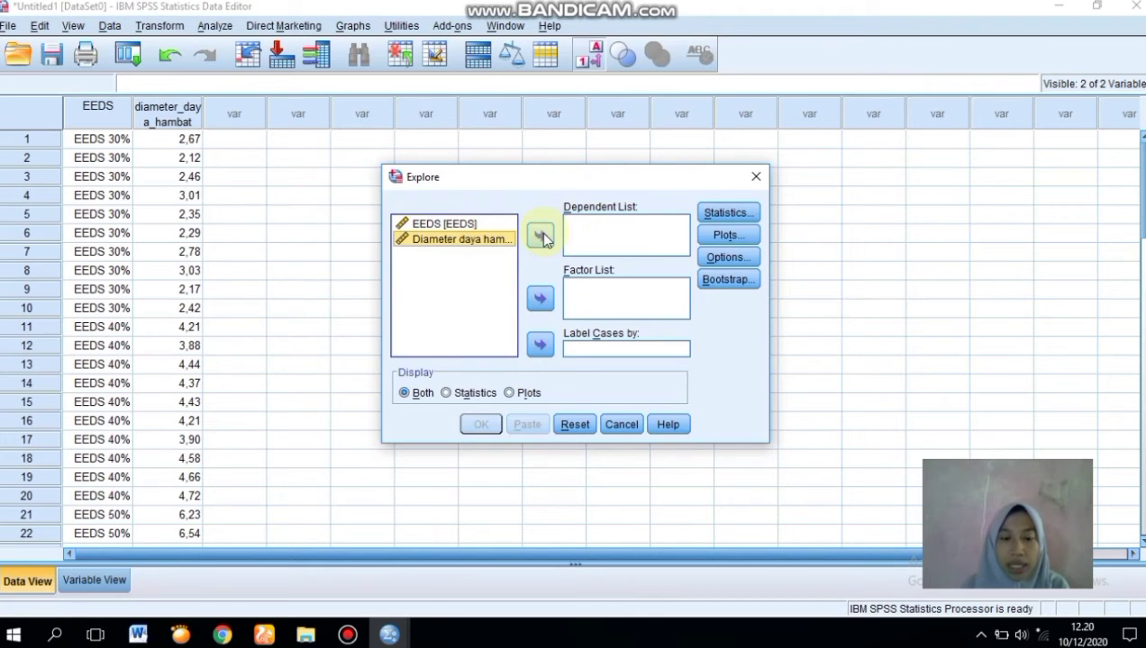
{"action": "left_click", "coordinate": [542, 236]}
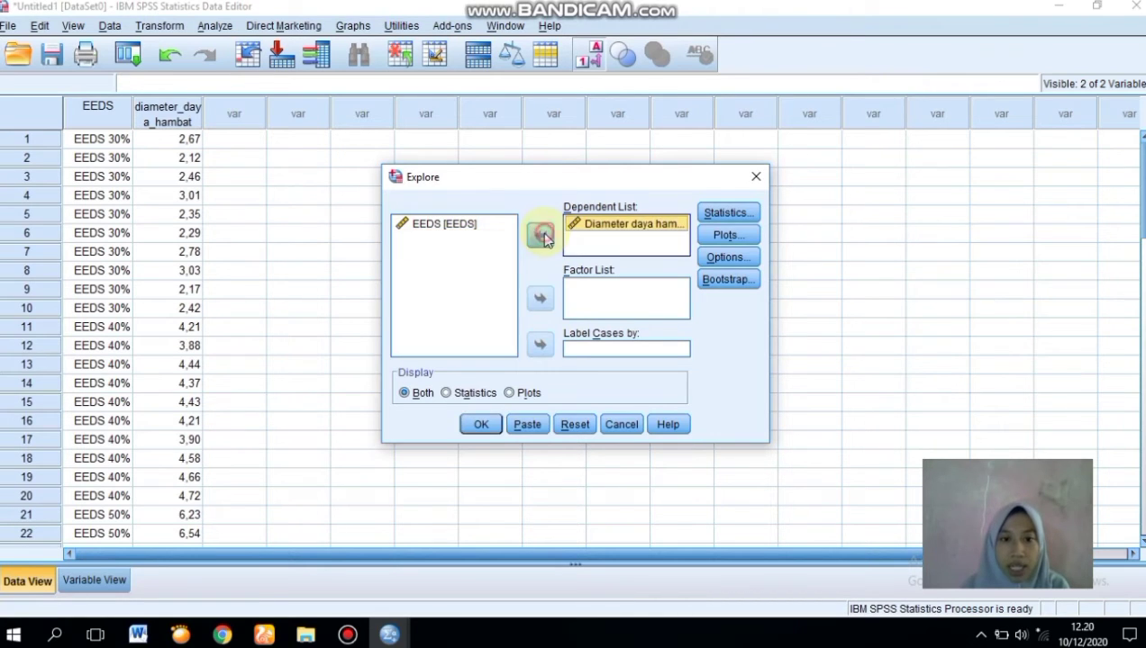
{"action": "left_click", "coordinate": [423, 224]}
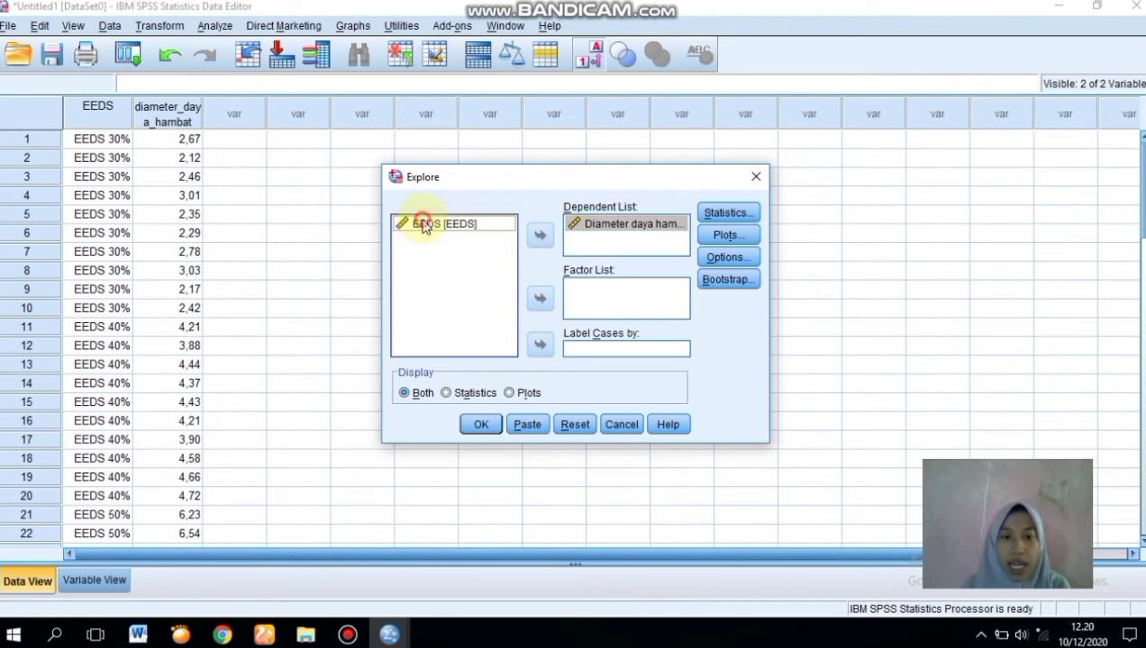
{"action": "left_click", "coordinate": [540, 301]}
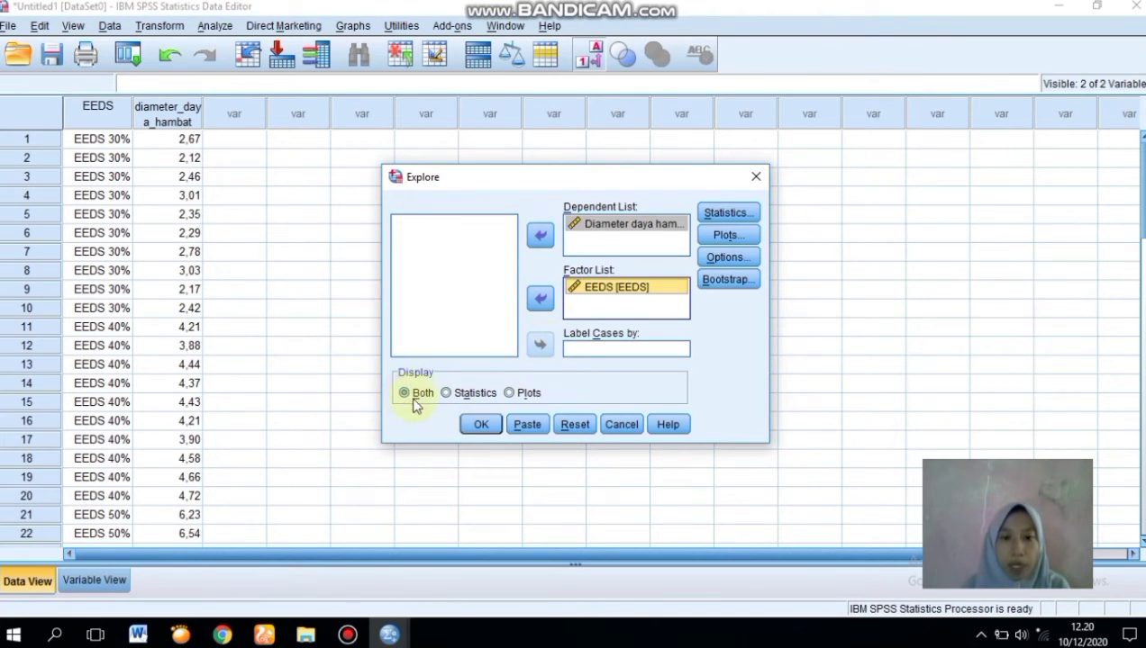
Keep Descriptives at a 95% confidence interval, turn off boxplots and stem-and-leaf, and choose Power estimation for the Levene test
{"action": "left_click", "coordinate": [735, 220]}
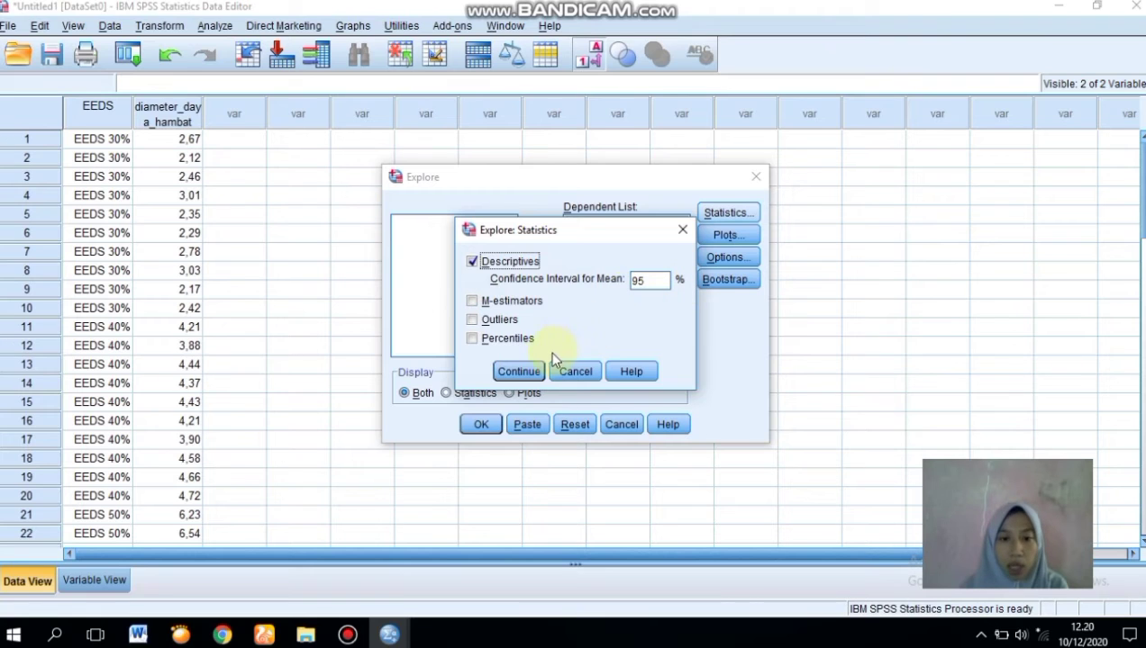
{"action": "left_click", "coordinate": [519, 371]}
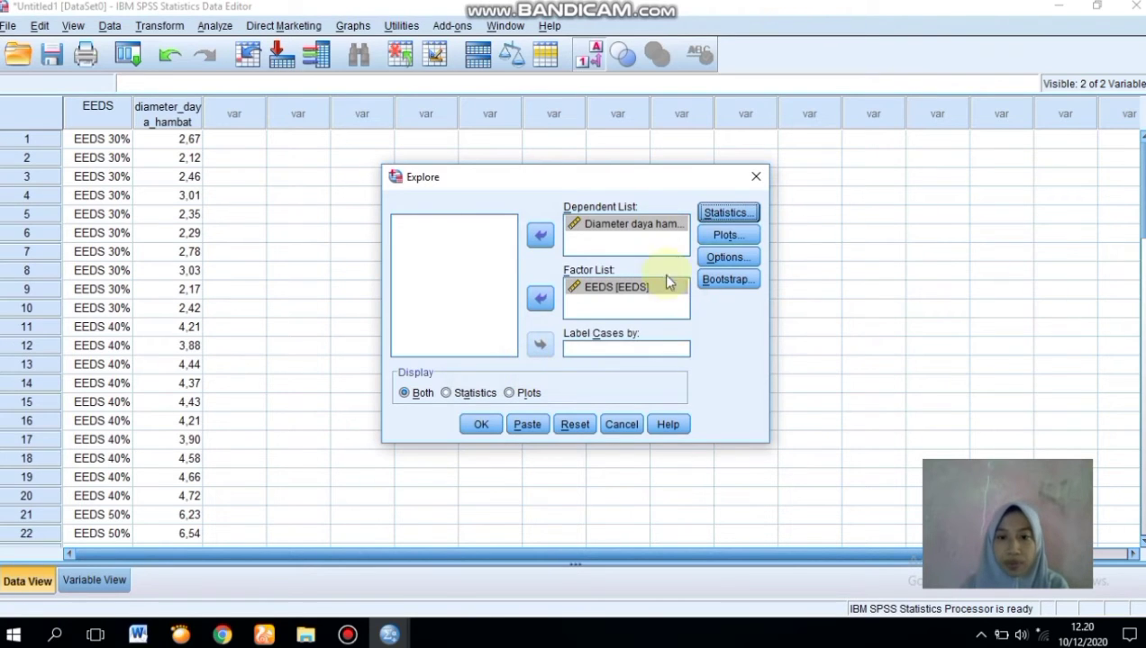
{"action": "left_click", "coordinate": [742, 242]}
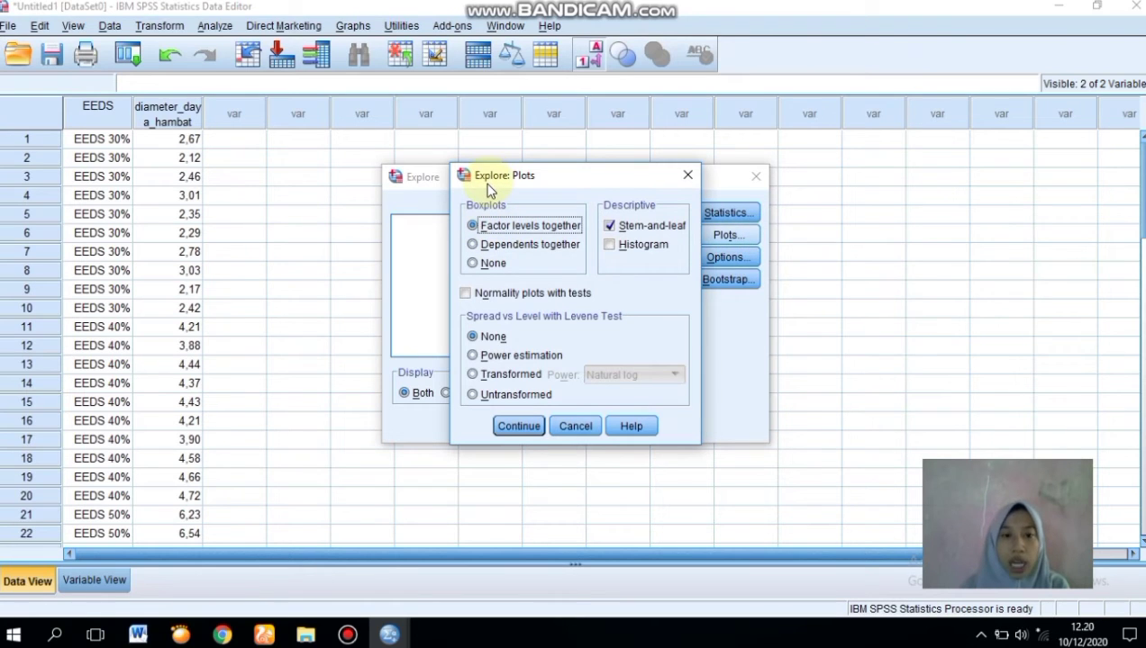
{"action": "left_click", "coordinate": [473, 263]}
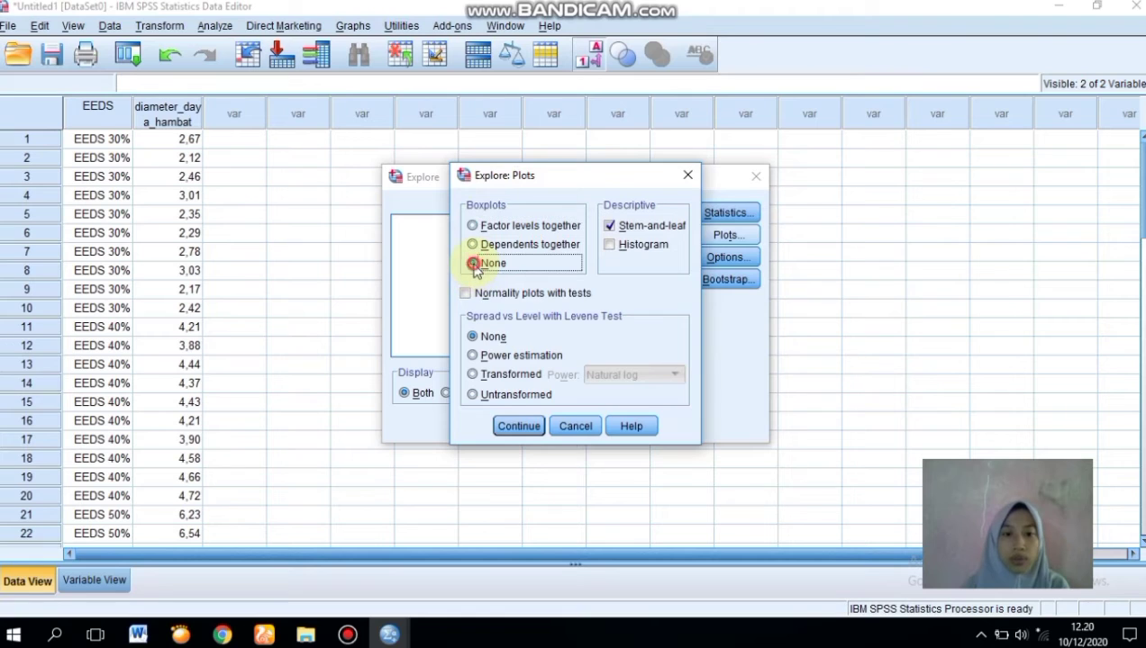
{"action": "left_click", "coordinate": [609, 227]}
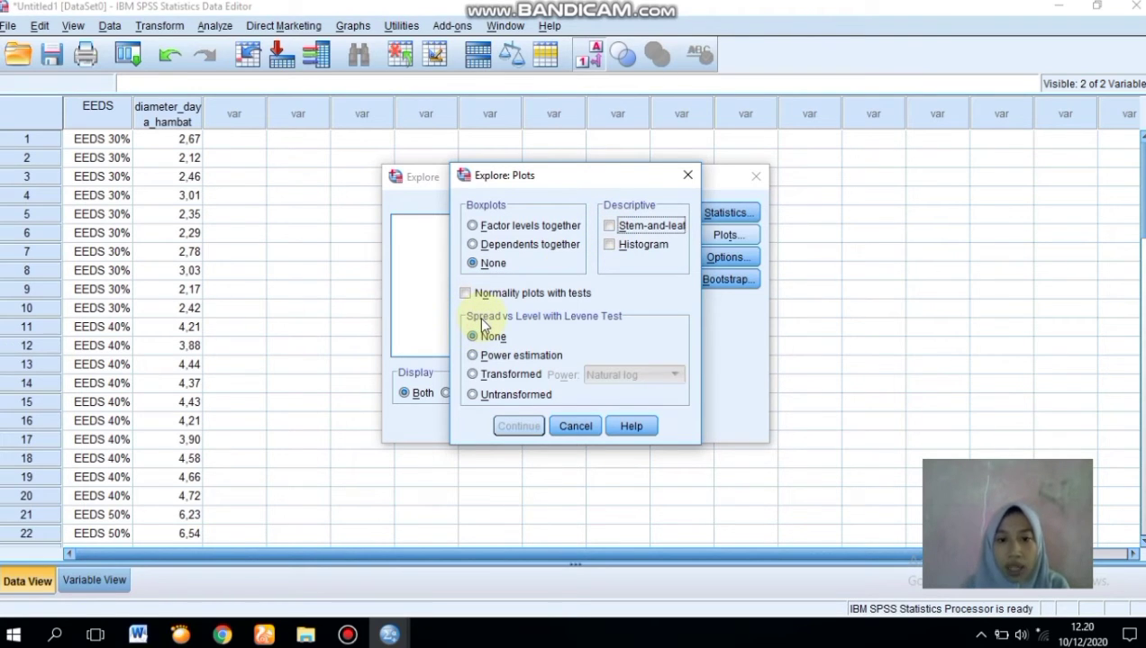
{"action": "left_click", "coordinate": [473, 358]}
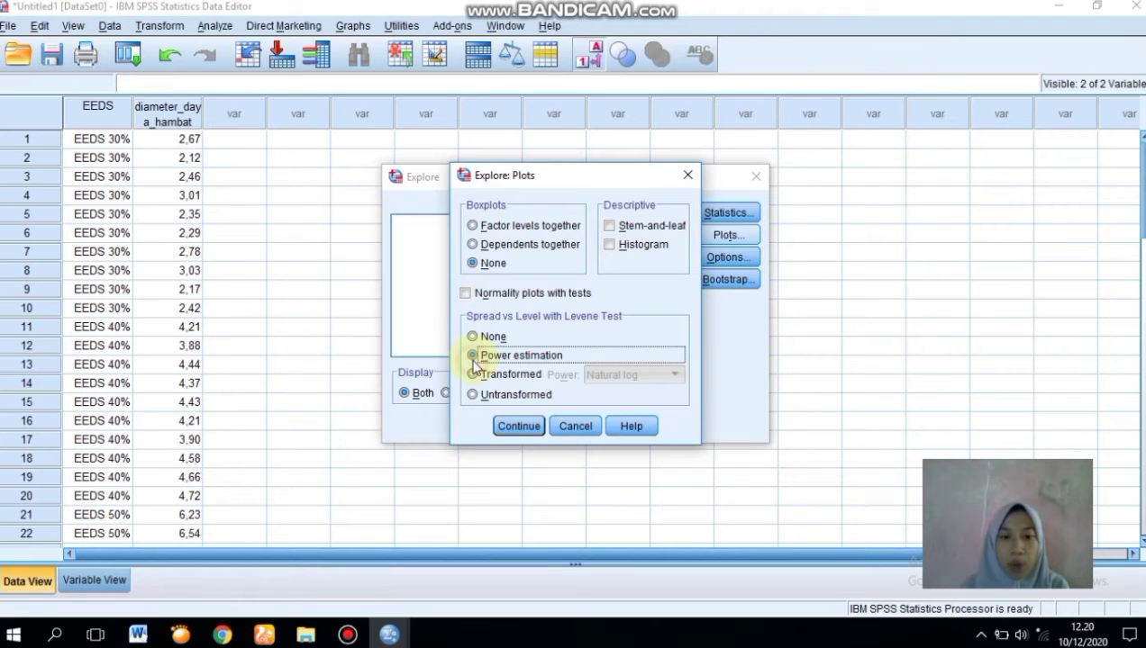
{"action": "left_click", "coordinate": [517, 429]}
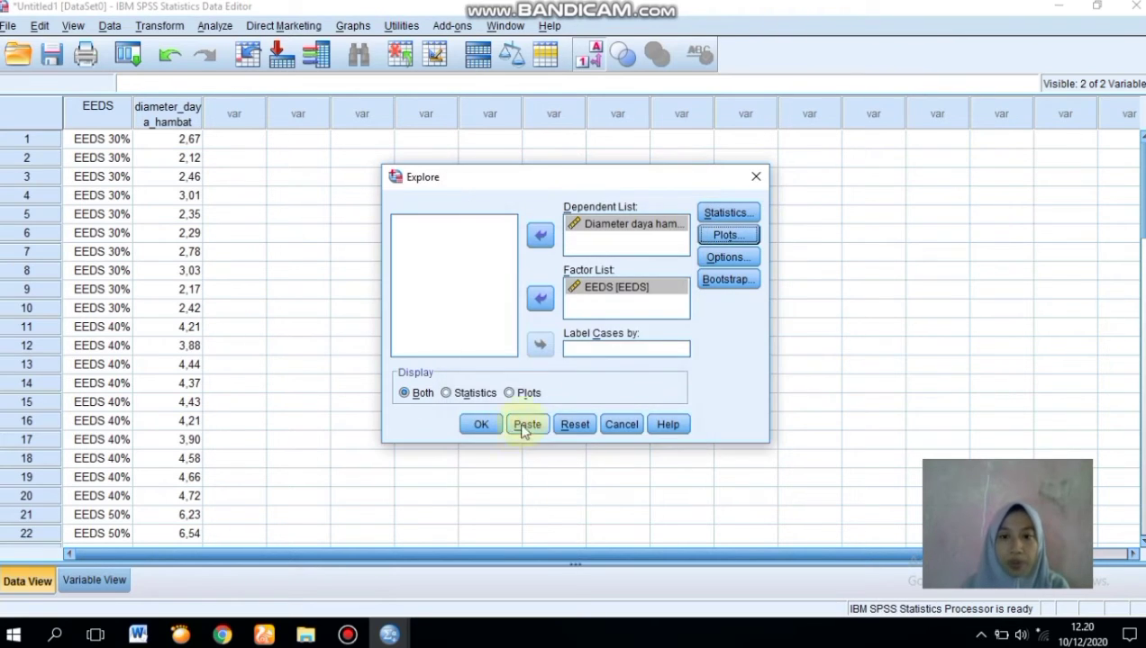
Keep missing values excluded listwise and run the Explore analysis
{"action": "left_click", "coordinate": [737, 257]}
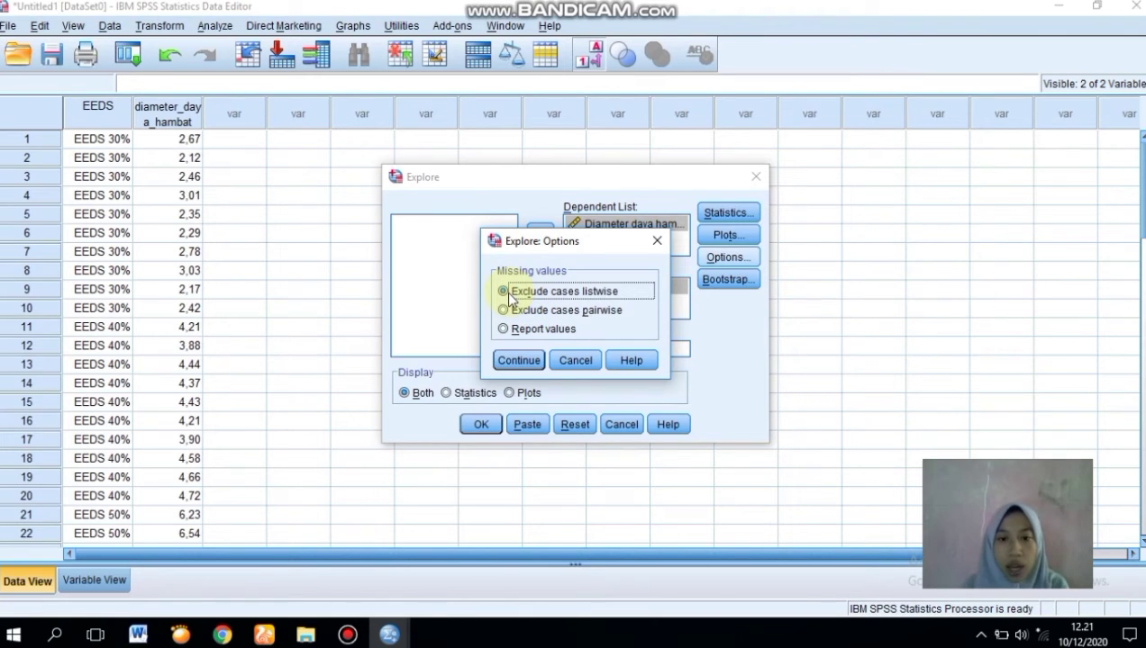
{"action": "left_click", "coordinate": [521, 363]}
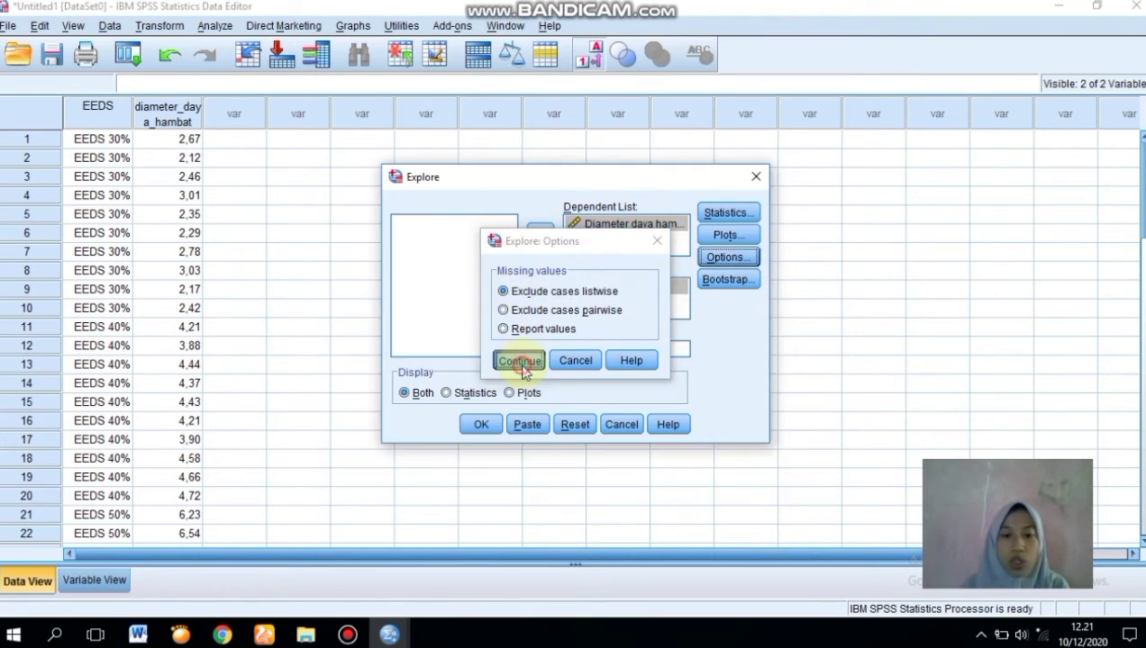
{"action": "left_click", "coordinate": [481, 426]}
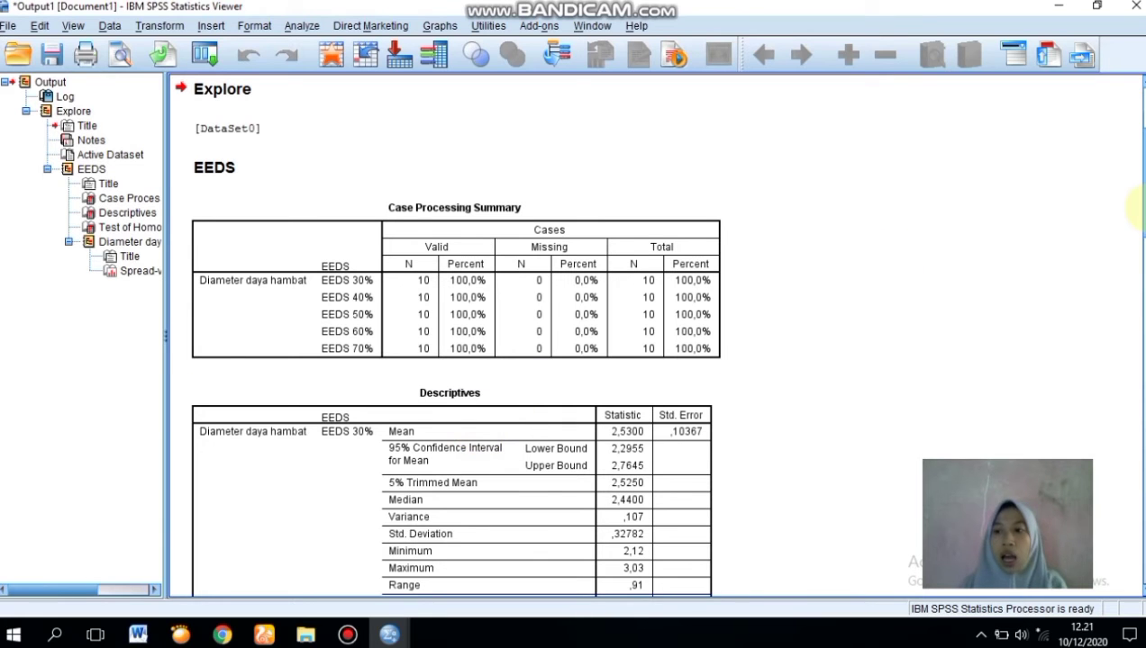
Examine the significance values in the Test of Homogeneity of Variance table of the Explore output
{"action": "left_click_drag", "start_coordinate": [1142, 202], "coordinate": [1136, 484]}
{"action": "left_click", "coordinate": [621, 369]}
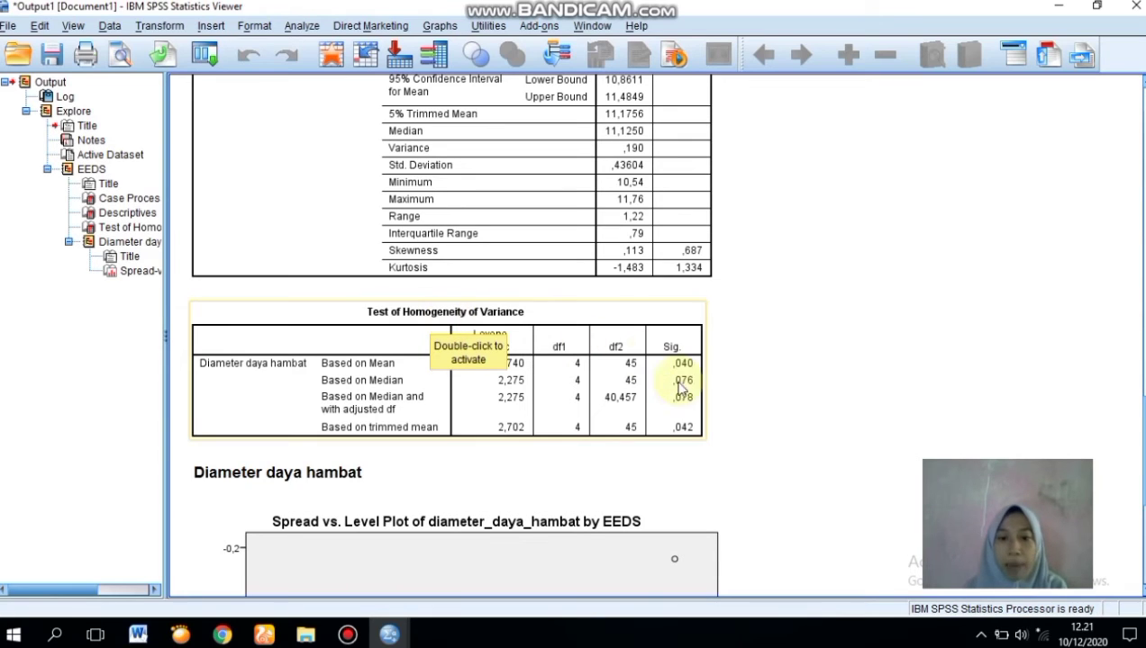
{"action": "left_click", "coordinate": [789, 428]}
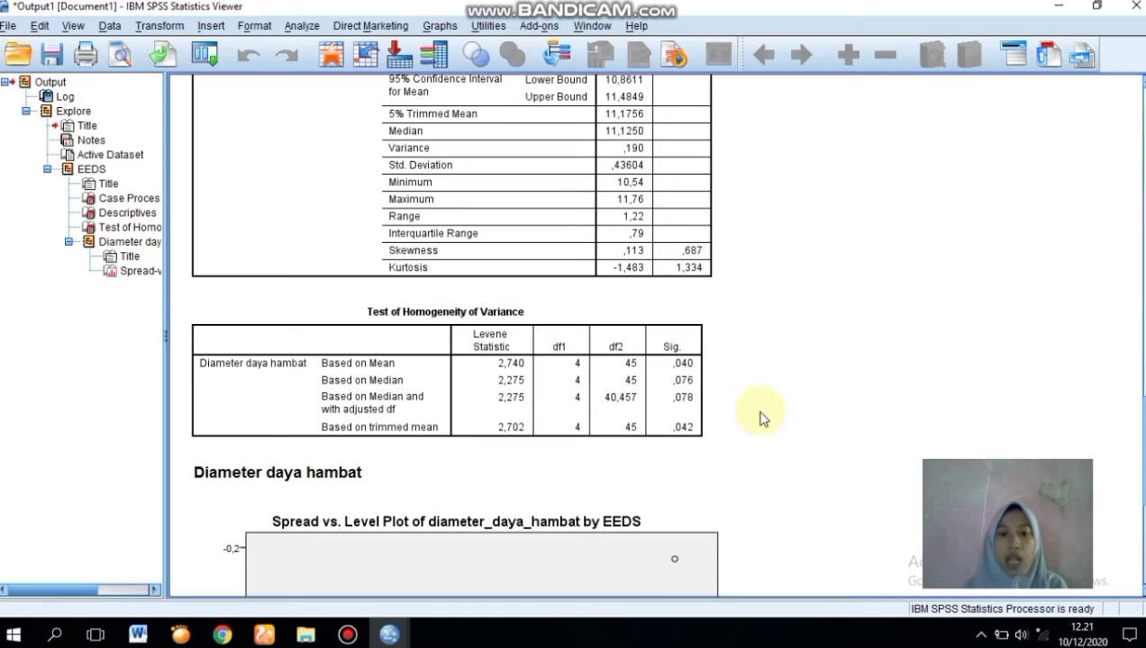
{"action": "left_click", "coordinate": [689, 365]}
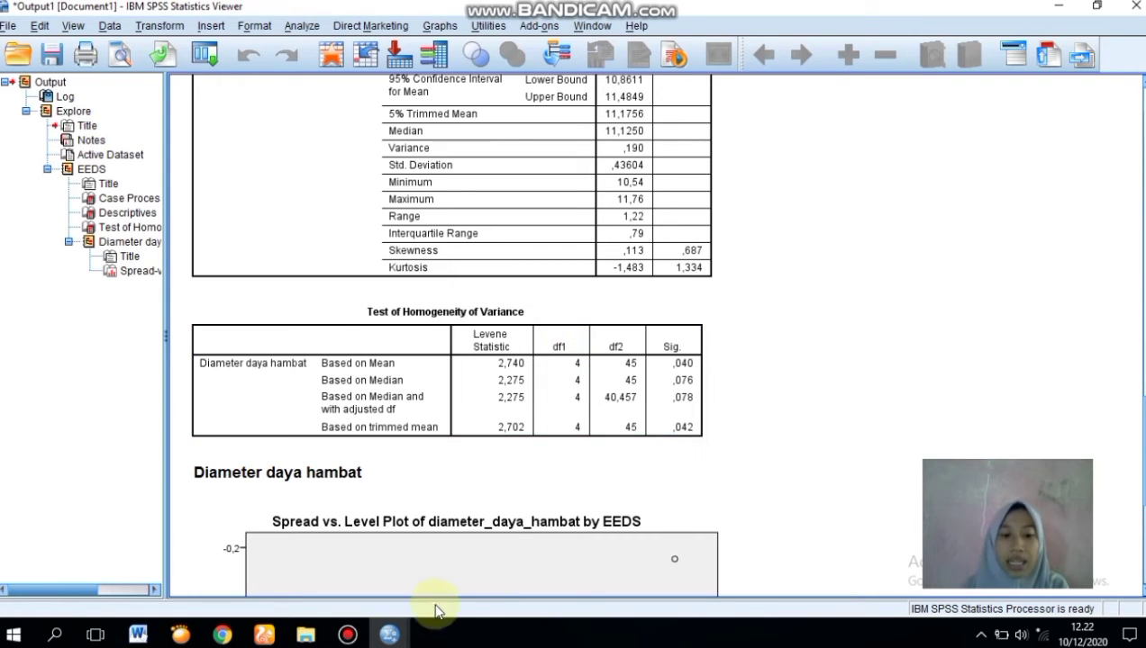
Return to the Untitled1 dataset window and show its variable definitions
{"action": "mouse_move", "coordinate": [396, 643]}
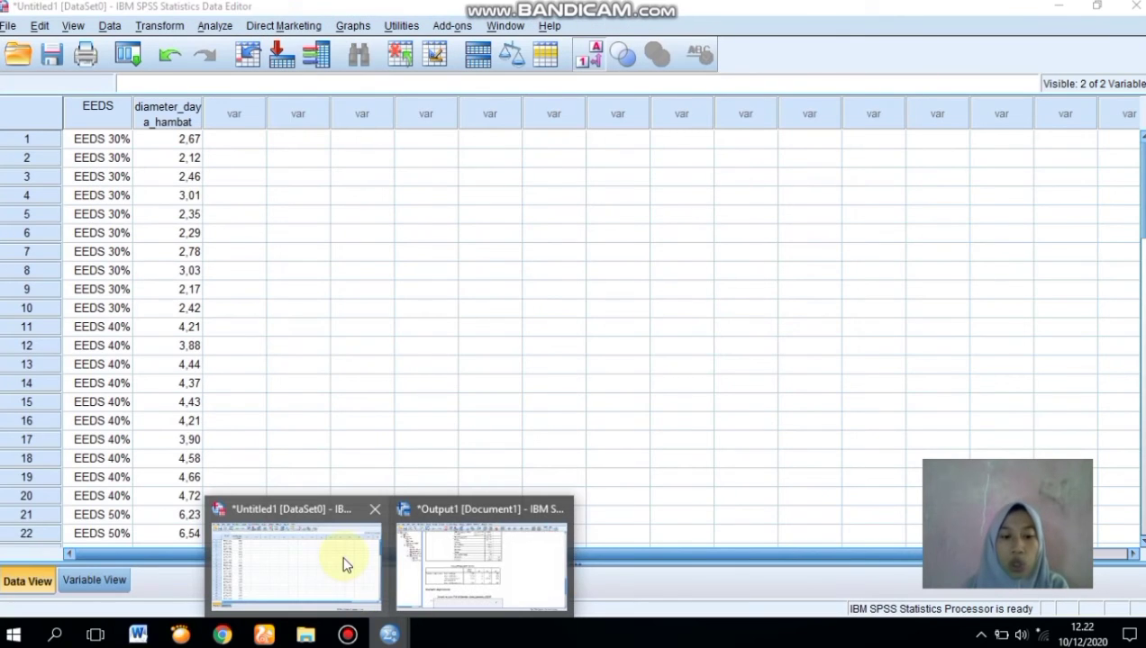
{"action": "left_click", "coordinate": [344, 564]}
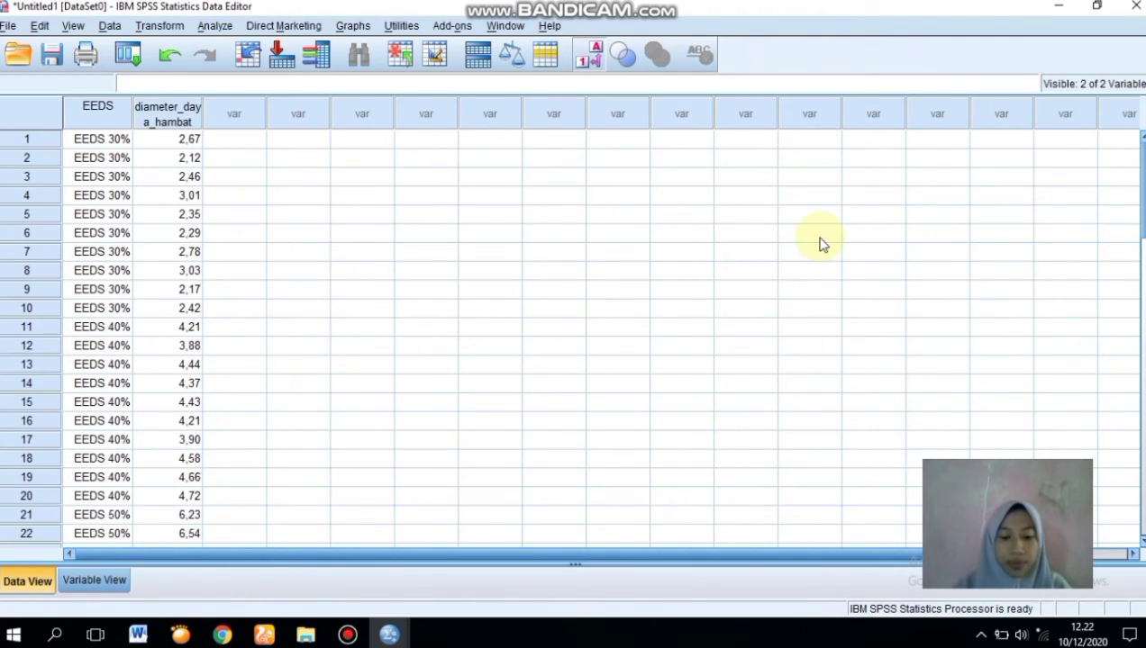
{"action": "left_click", "coordinate": [115, 584]}
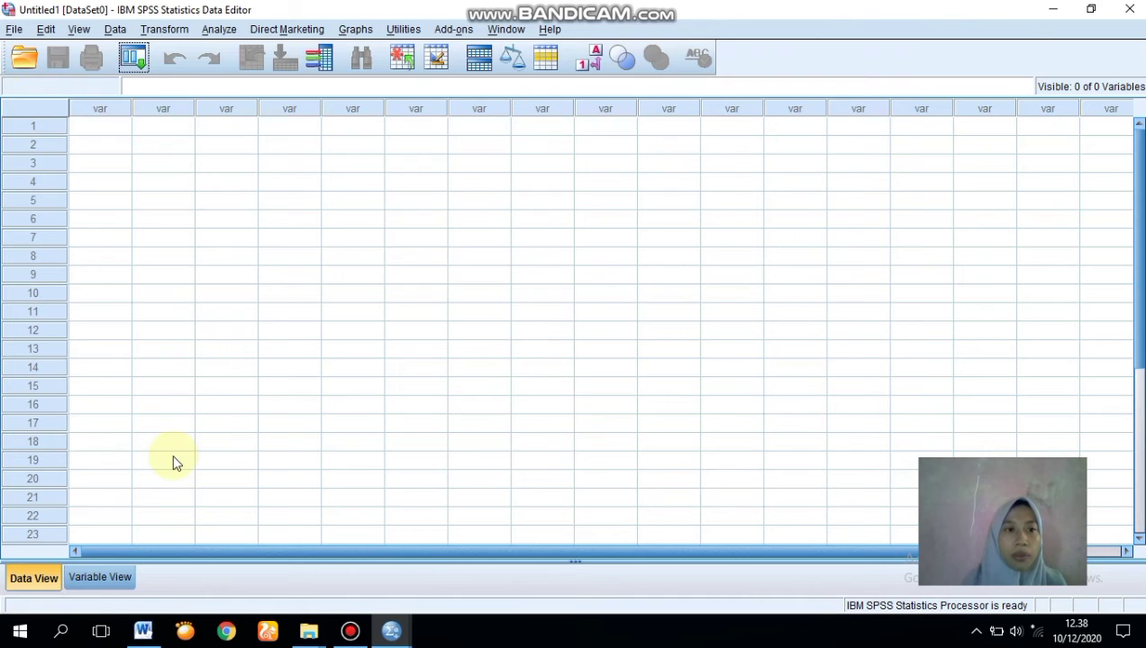
Define a first variable named kelompok in the empty dataset
{"action": "left_click", "coordinate": [92, 579]}
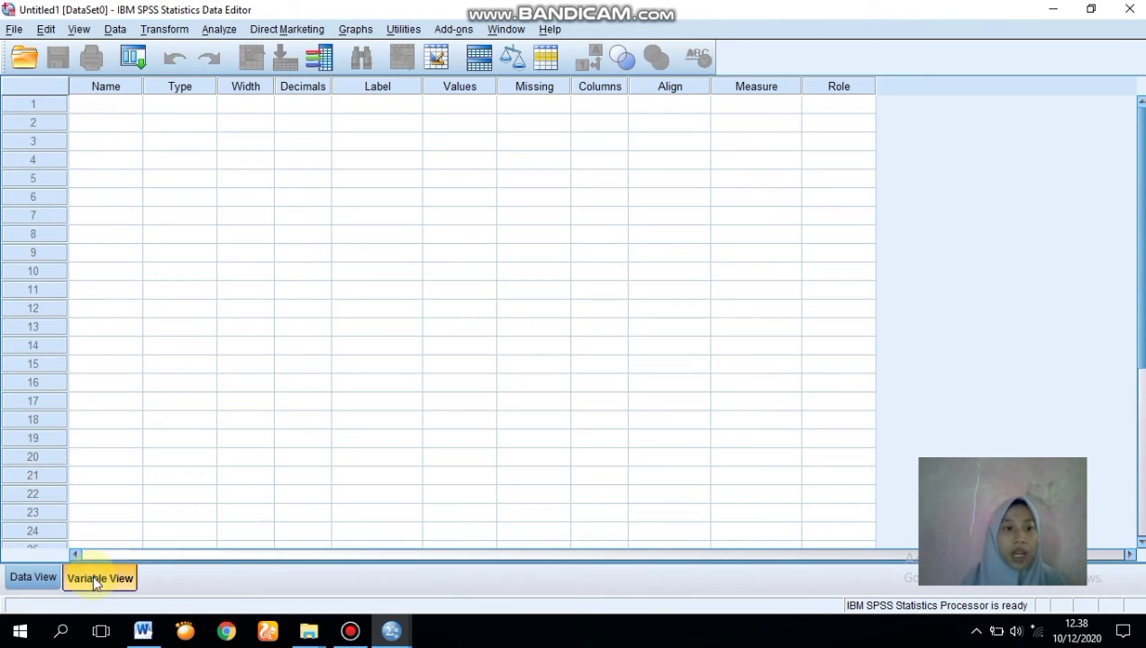
{"action": "left_click", "coordinate": [130, 105]}
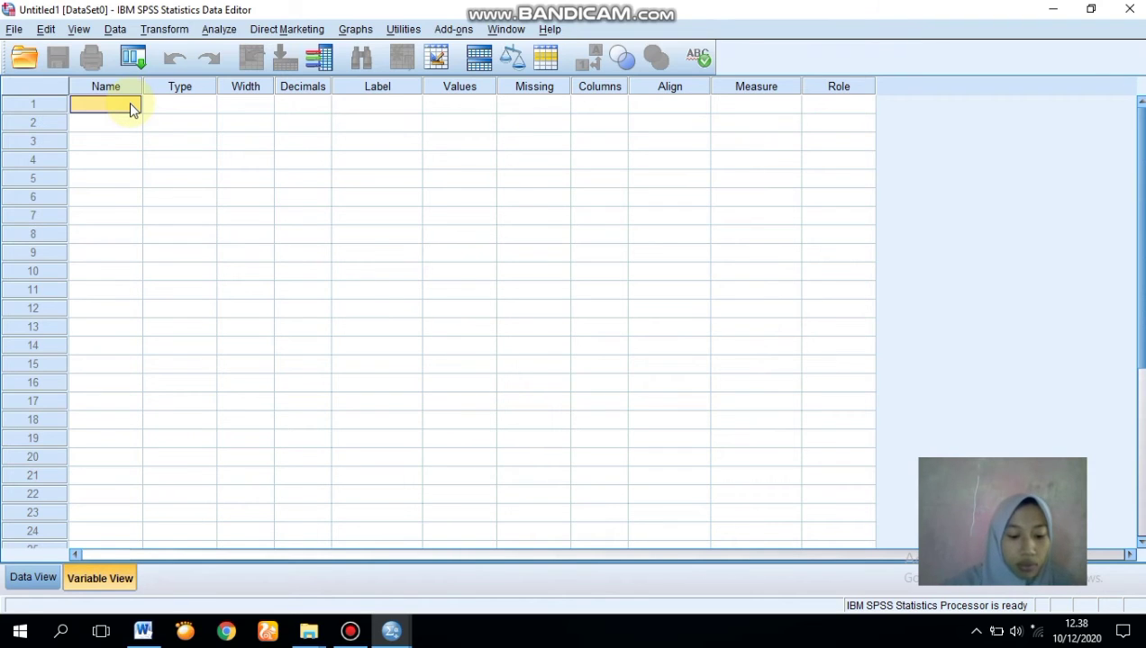
{"action": "type", "text": "kelo"}
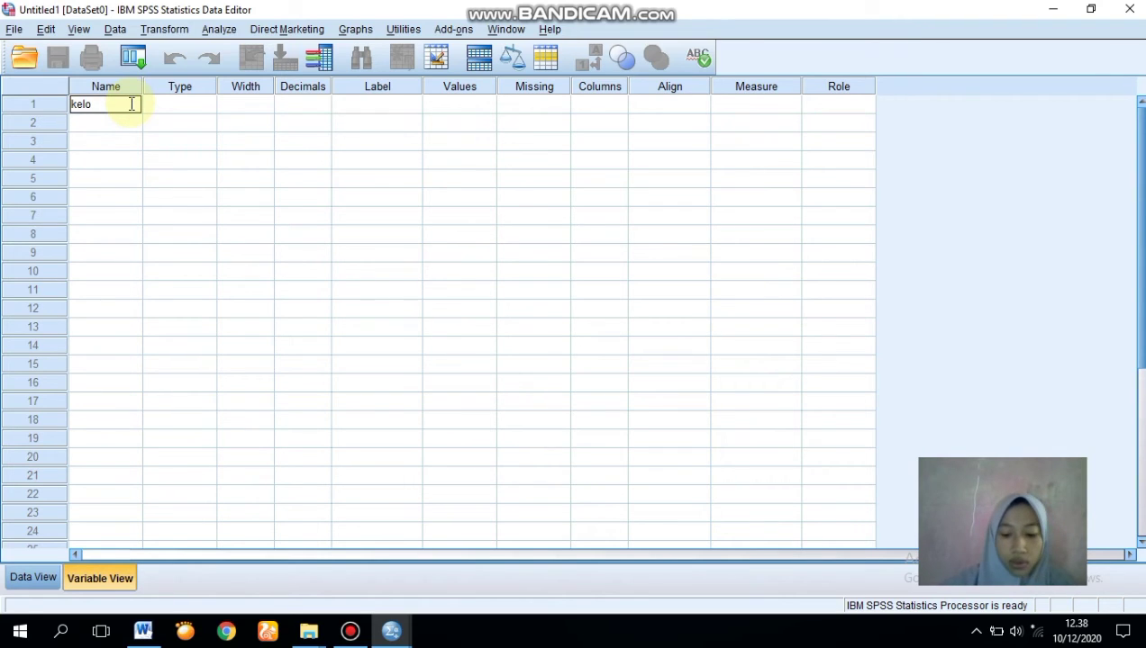
{"action": "type", "text": "mpok"}
{"action": "key", "text": "Return"}
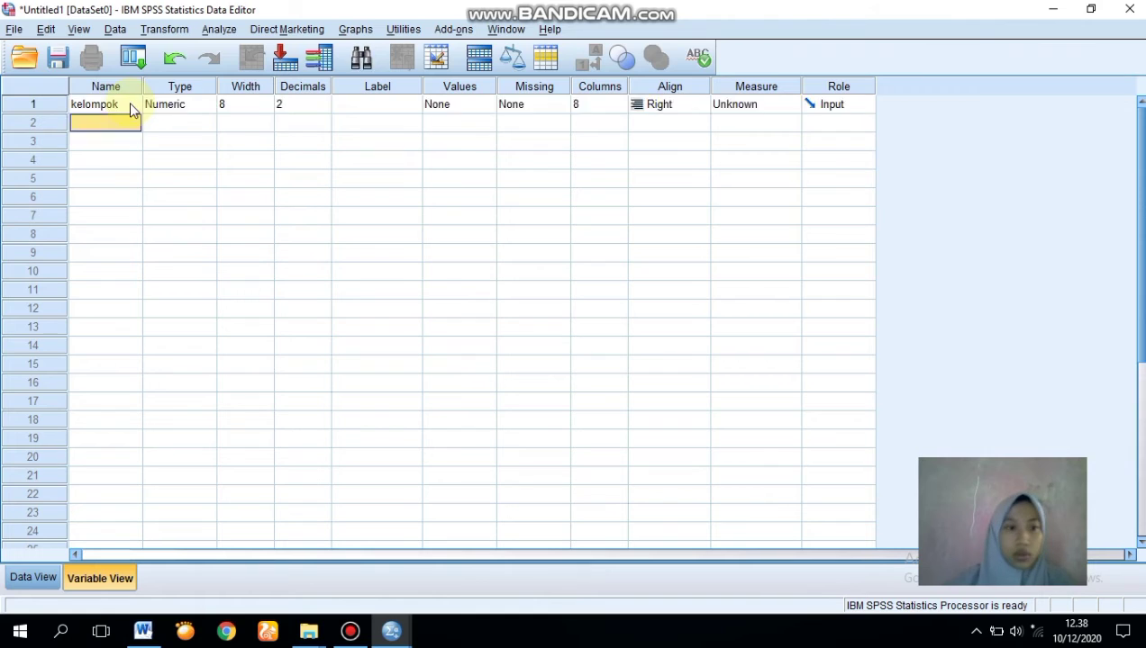
Set the kelompok variable to 0 decimals and give it the label Kelompok
{"action": "left_click", "coordinate": [129, 105]}
{"action": "left_click", "coordinate": [325, 108]}
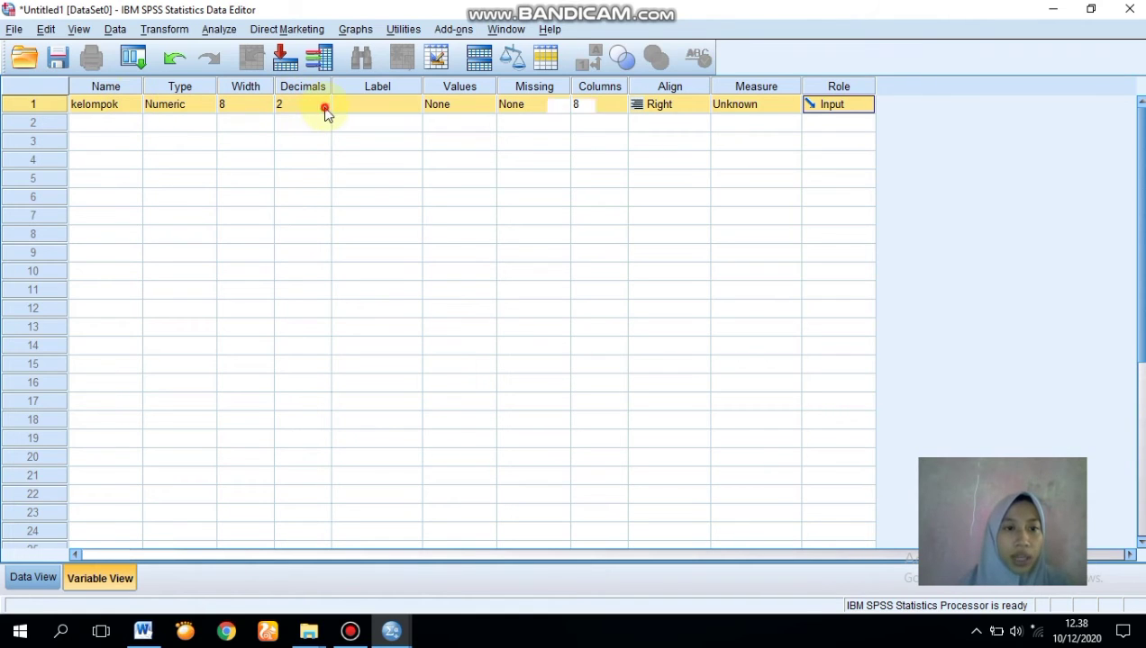
{"action": "left_click", "coordinate": [323, 108]}
{"action": "left_click", "coordinate": [324, 108]}
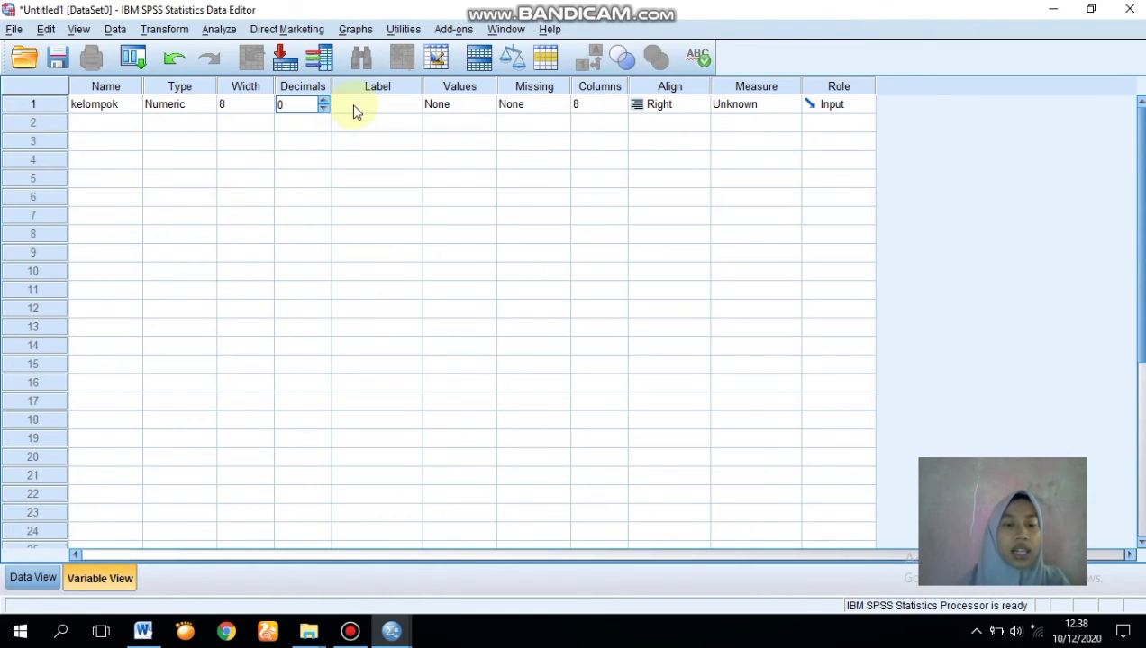
{"action": "left_click", "coordinate": [357, 112]}
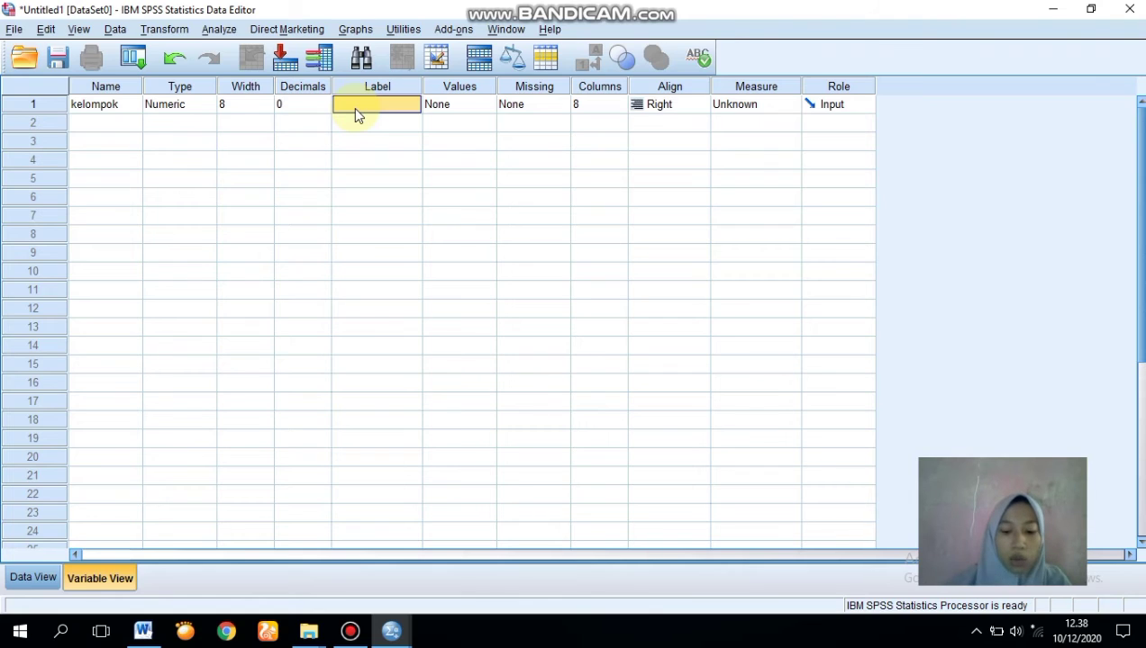
{"action": "type", "text": "Kelom"}
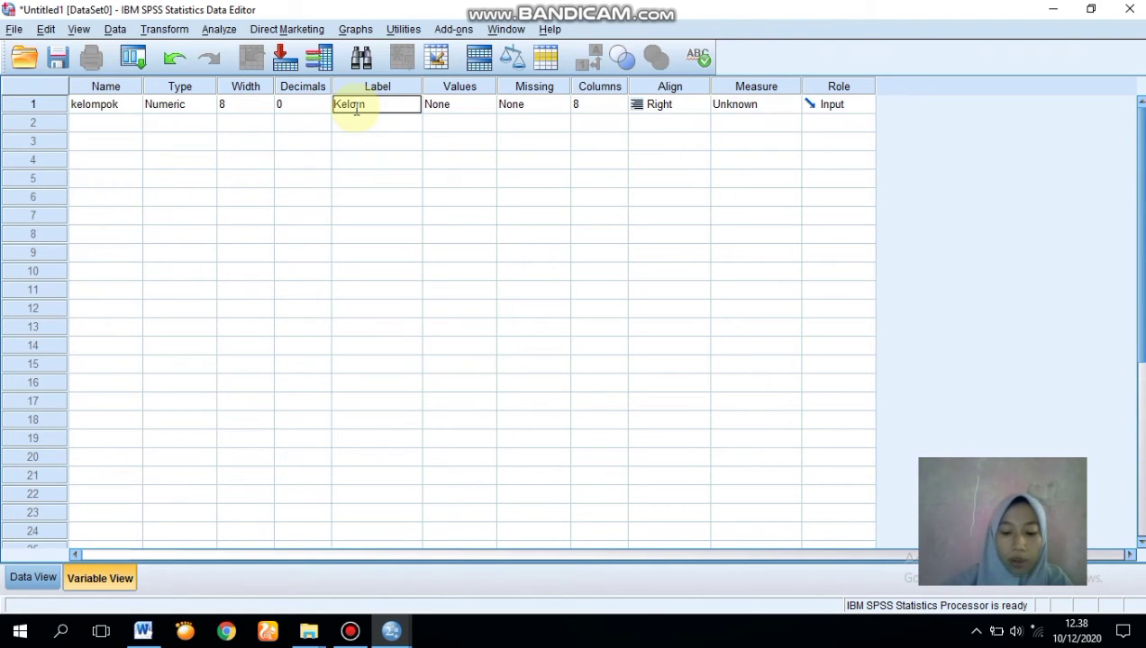
{"action": "type", "text": "pok"}
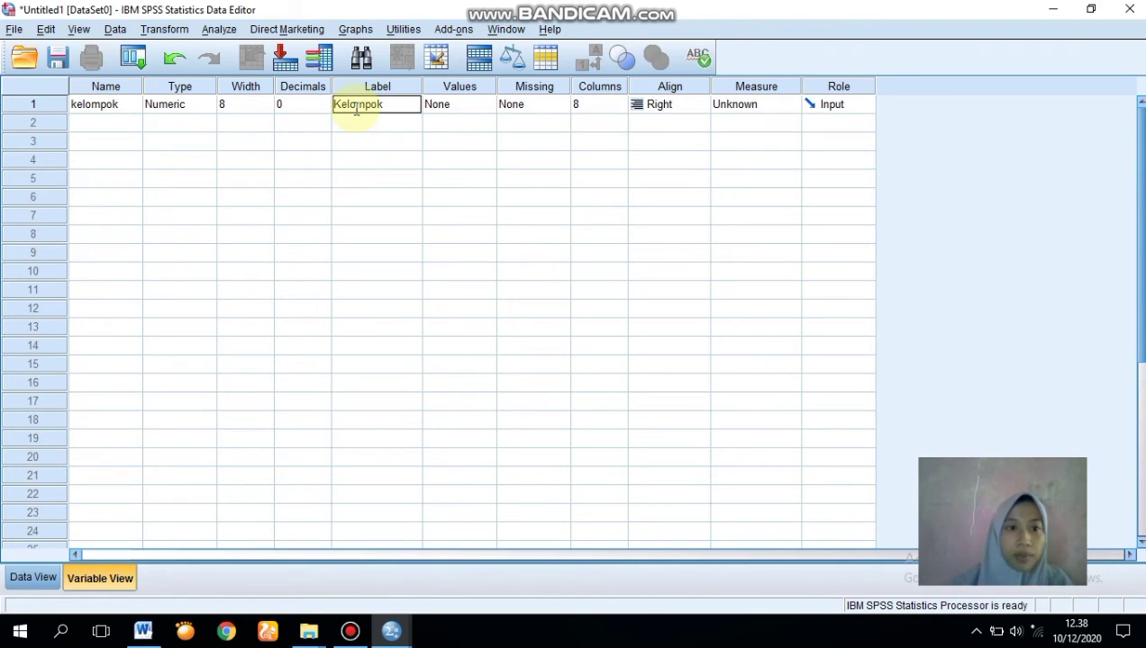
{"action": "key", "text": "Return"}
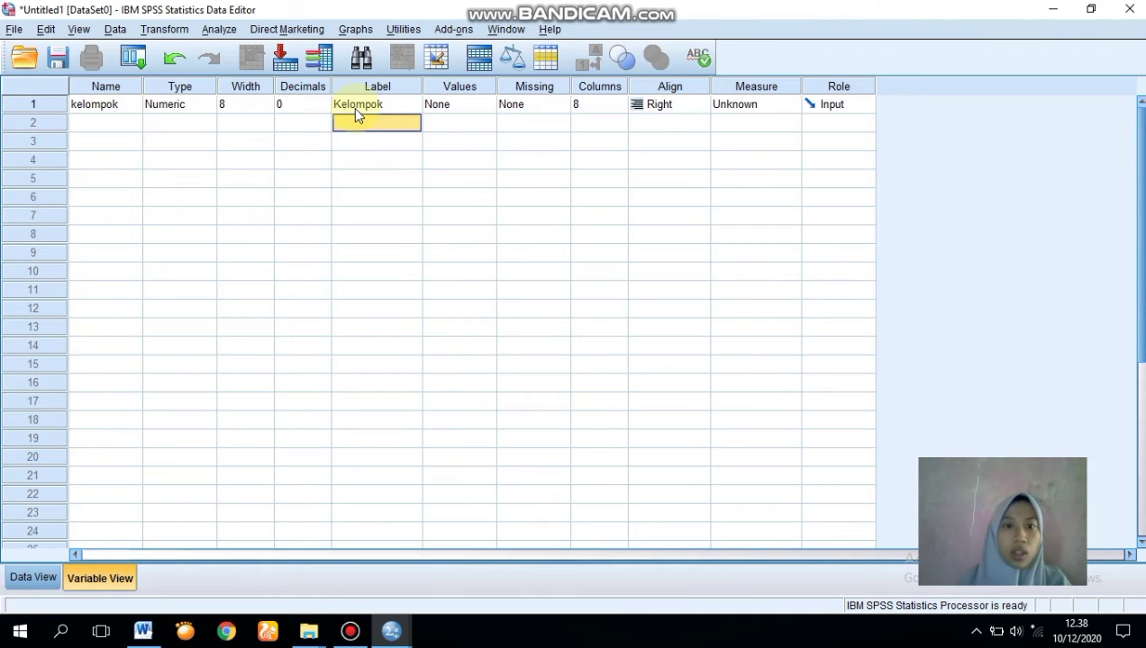
Start the value labels for the kelompok variable by assigning the label 30% to value 1
{"action": "left_click", "coordinate": [491, 106]}
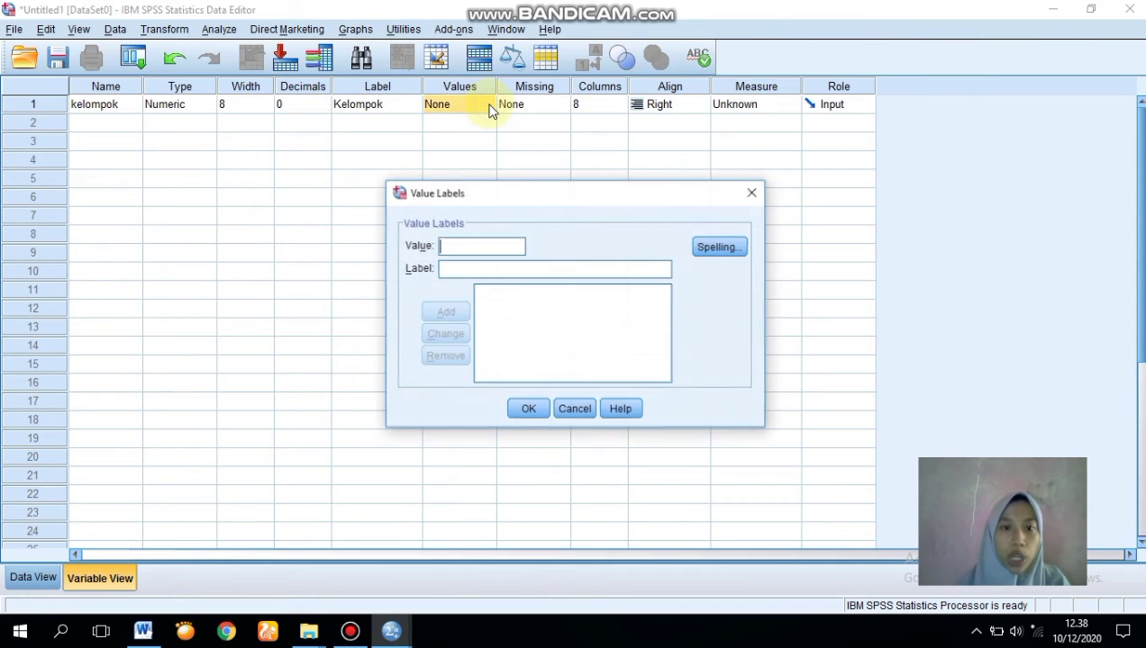
{"action": "type", "text": "1"}
{"action": "left_click", "coordinate": [482, 263]}
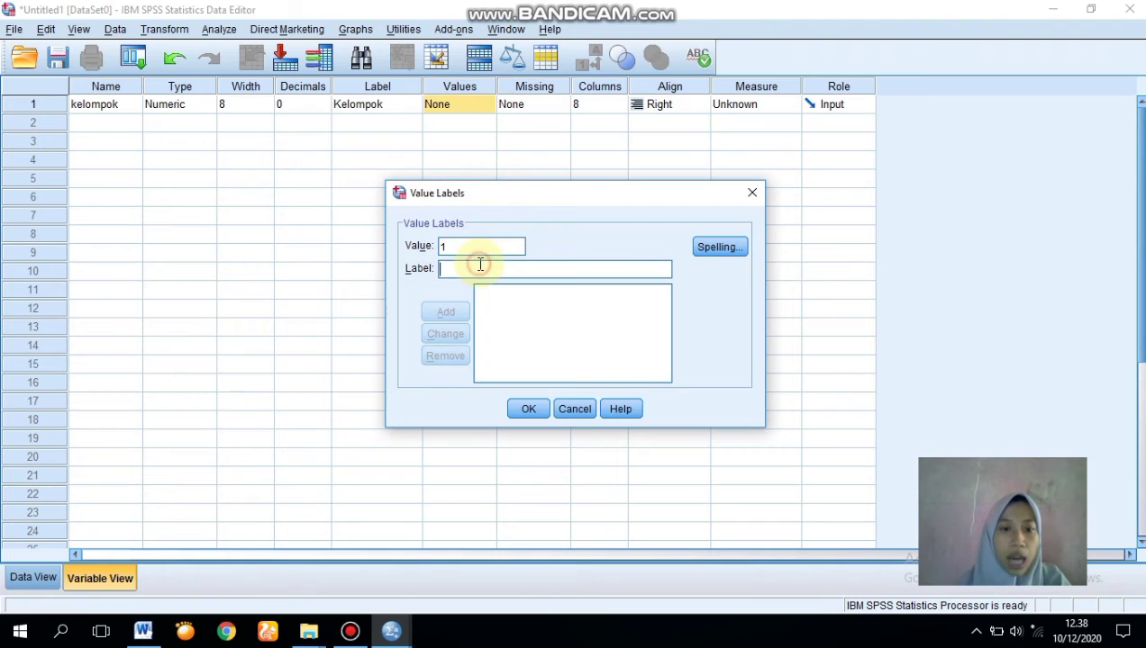
{"action": "type", "text": "30"}
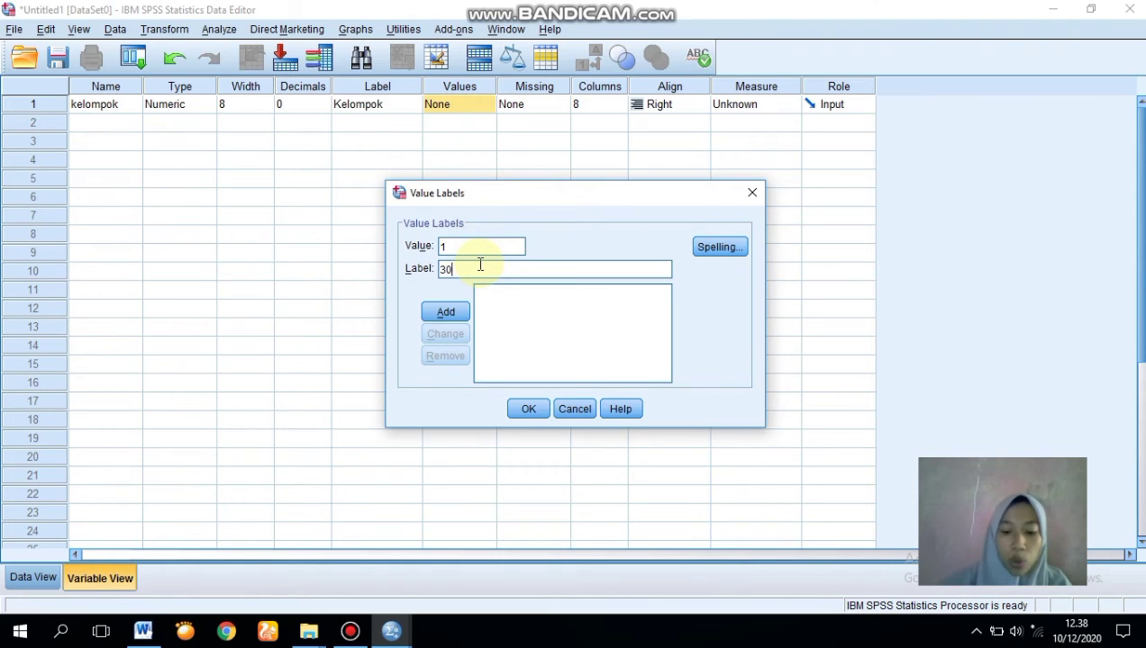
{"action": "type", "text": "%"}
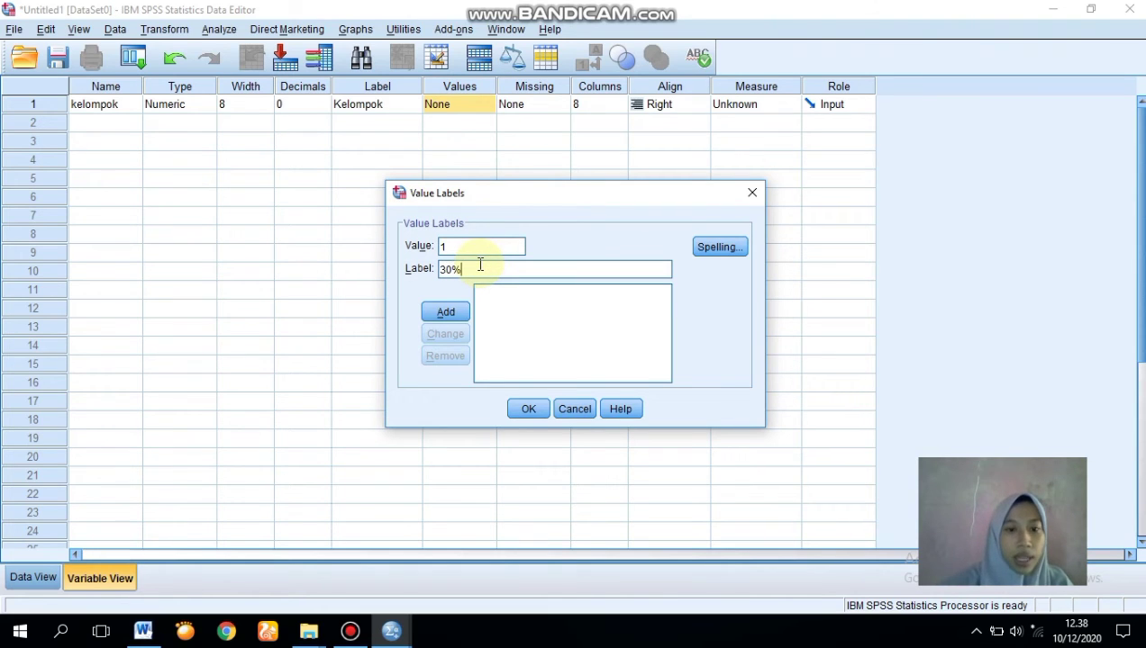
{"action": "left_click", "coordinate": [456, 321]}
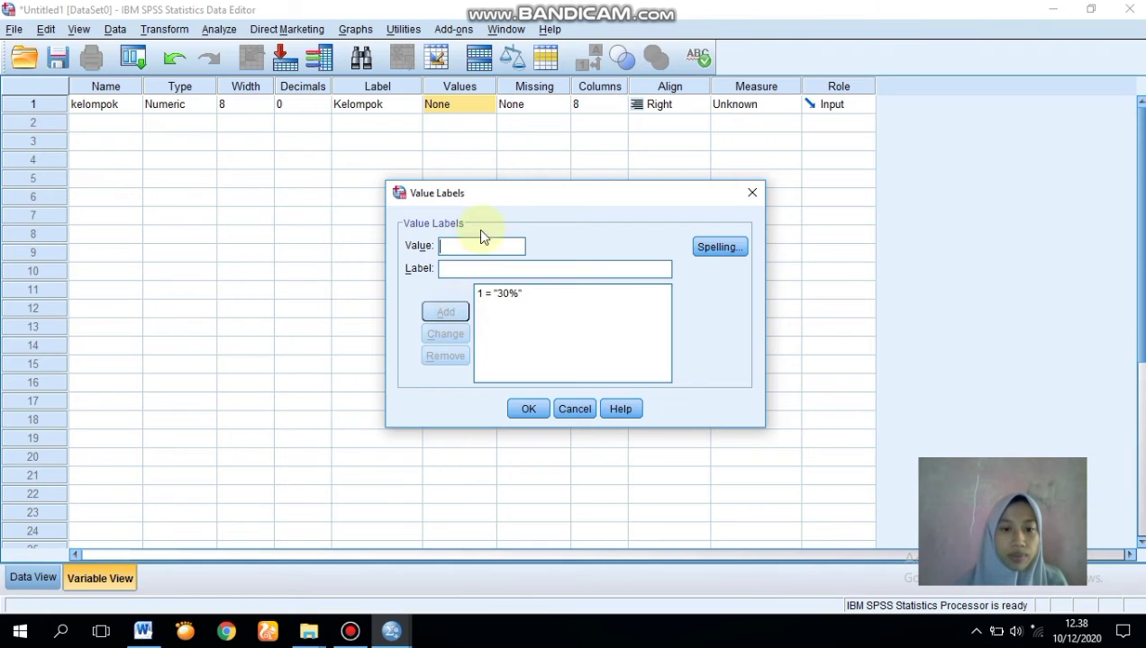
Add the kelompok value labels 2 = 40% and 3 = 50%
{"action": "type", "text": "2"}
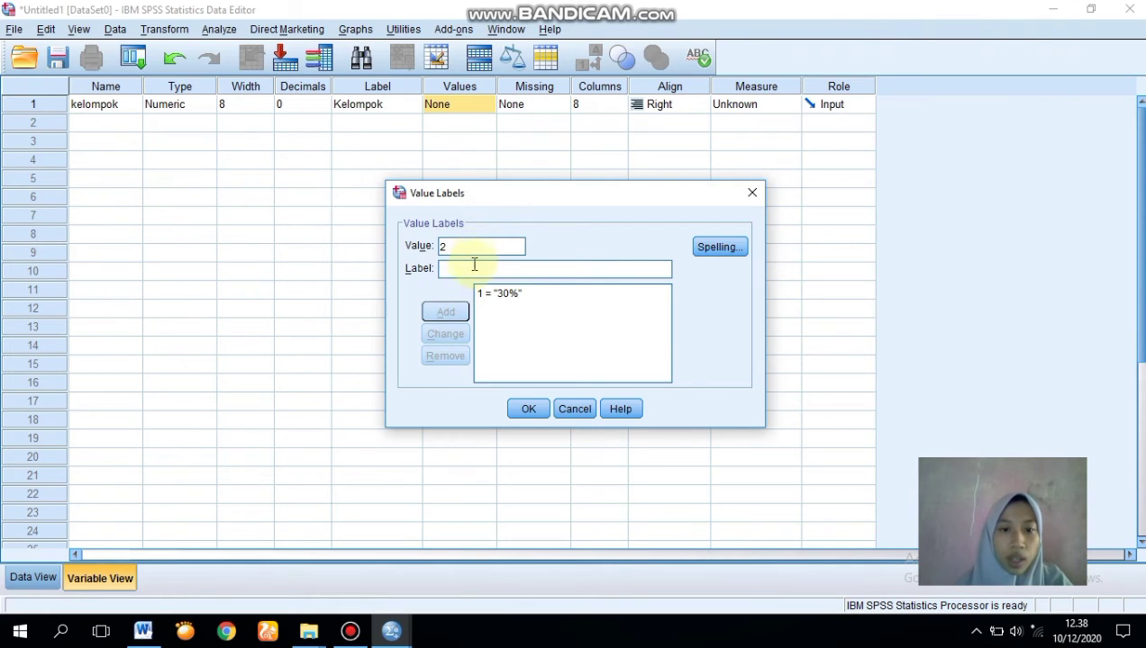
{"action": "left_click", "coordinate": [473, 268]}
{"action": "type", "text": "40%"}
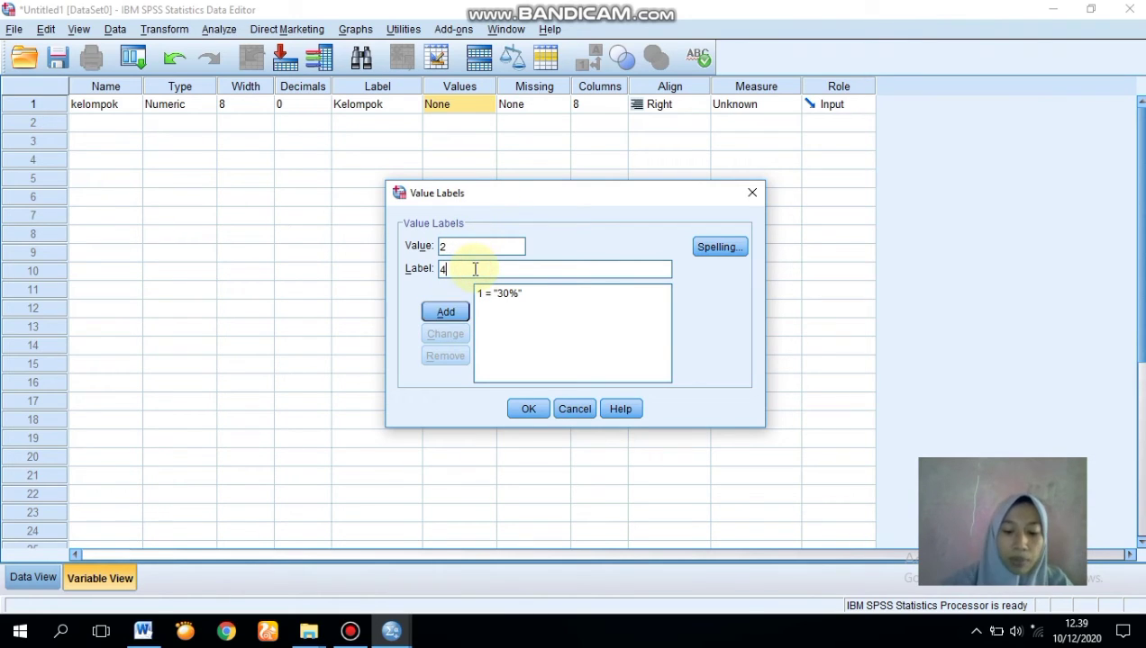
{"action": "left_click", "coordinate": [461, 311]}
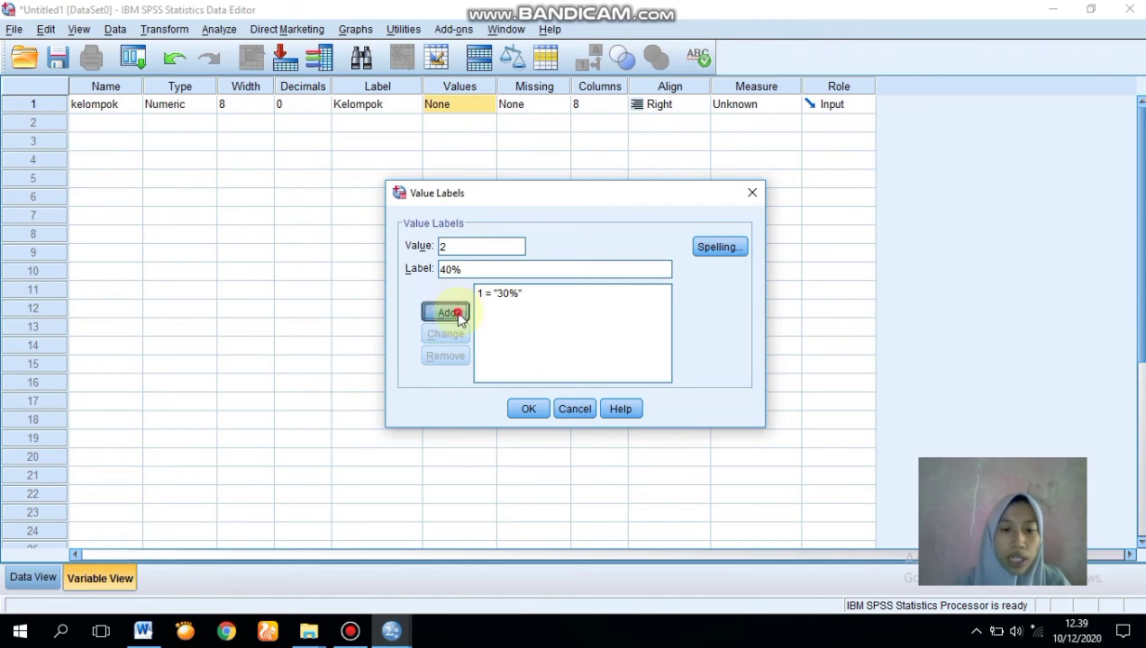
{"action": "type", "text": "3"}
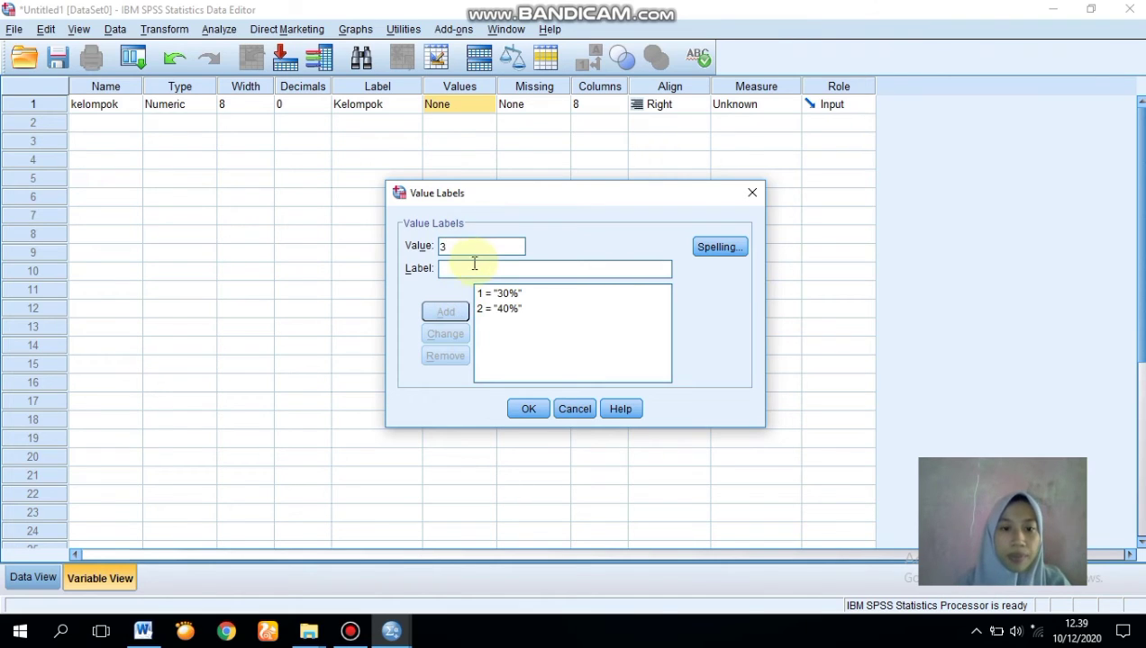
{"action": "left_click", "coordinate": [473, 266]}
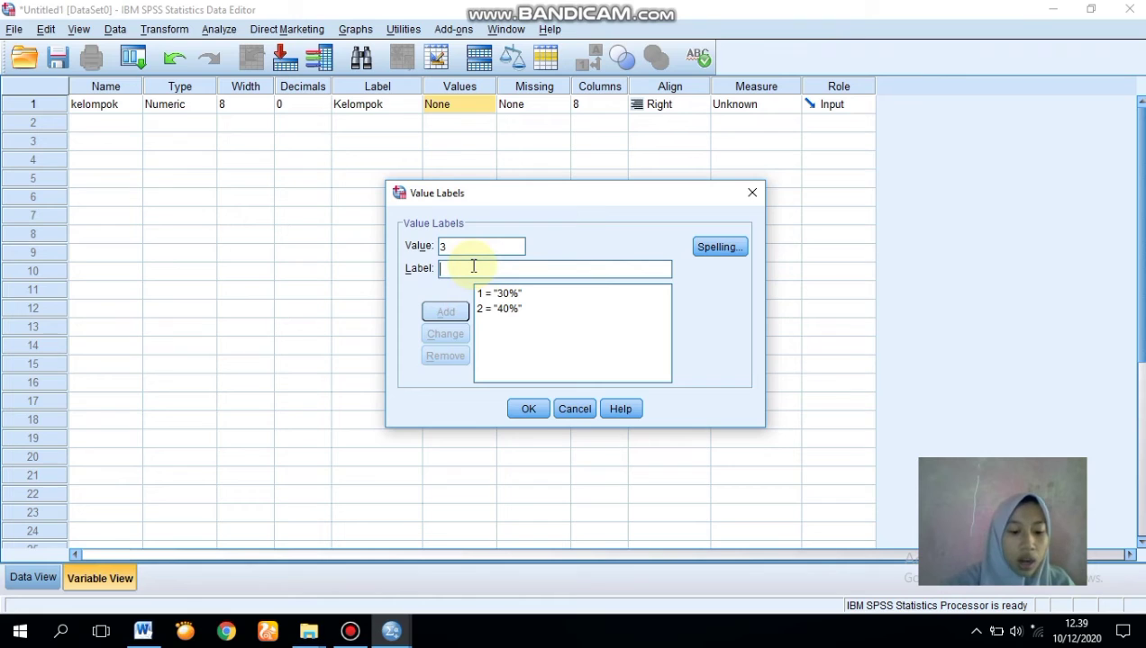
{"action": "type", "text": "50%"}
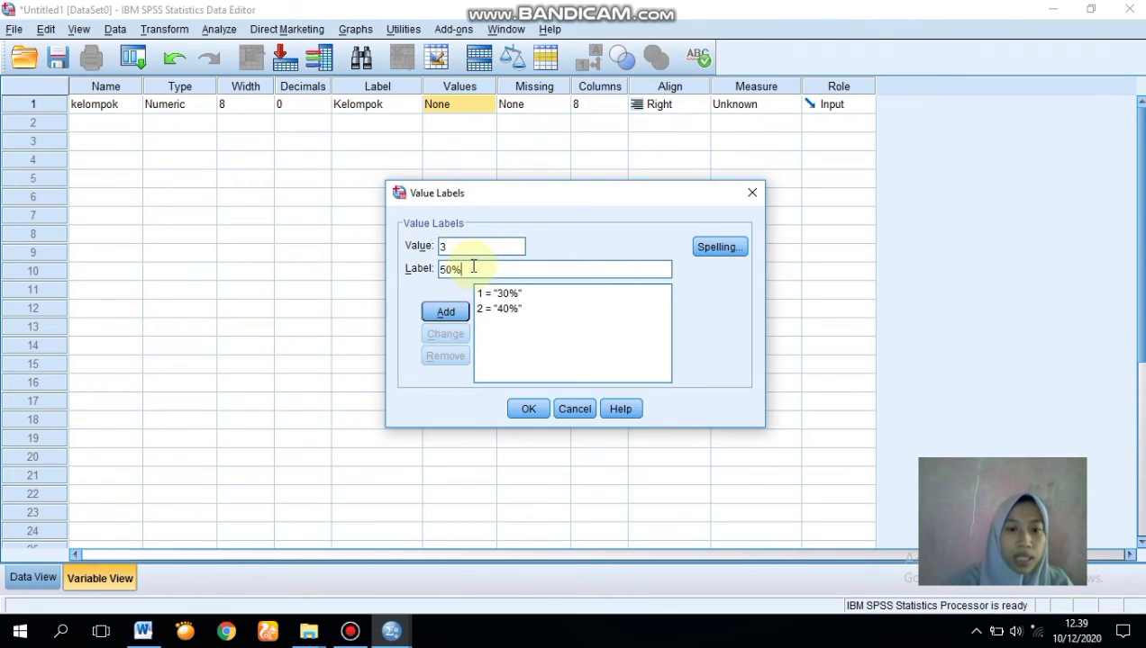
{"action": "left_click", "coordinate": [445, 315]}
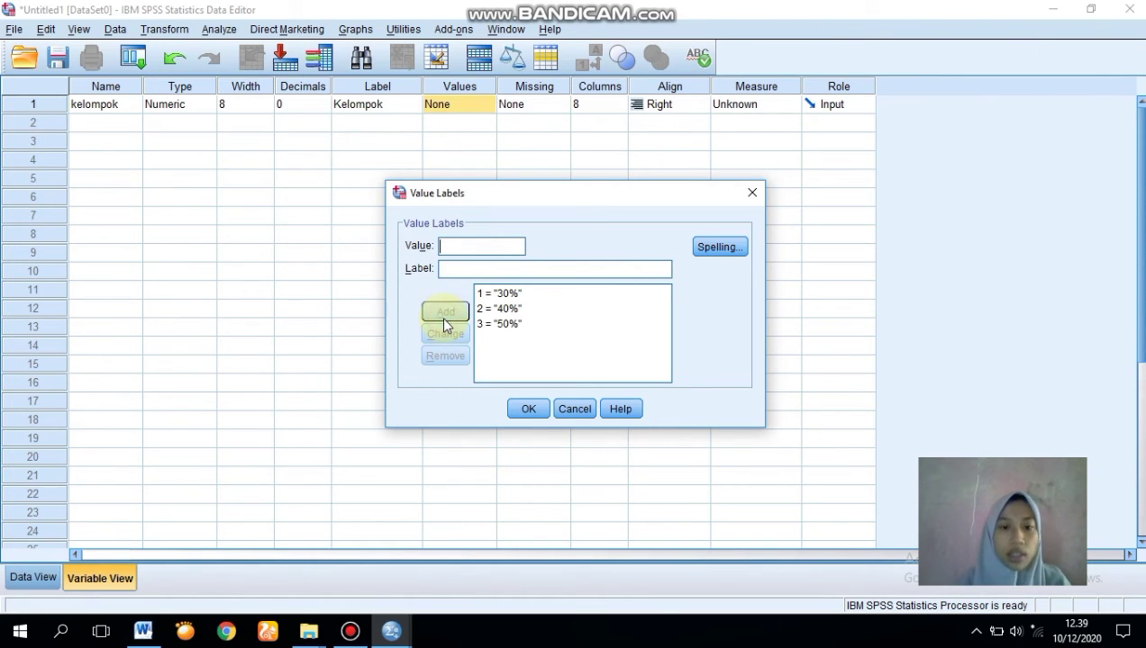
Add a kelompok value label assigning 60% to value 4
{"action": "type", "text": "6"}
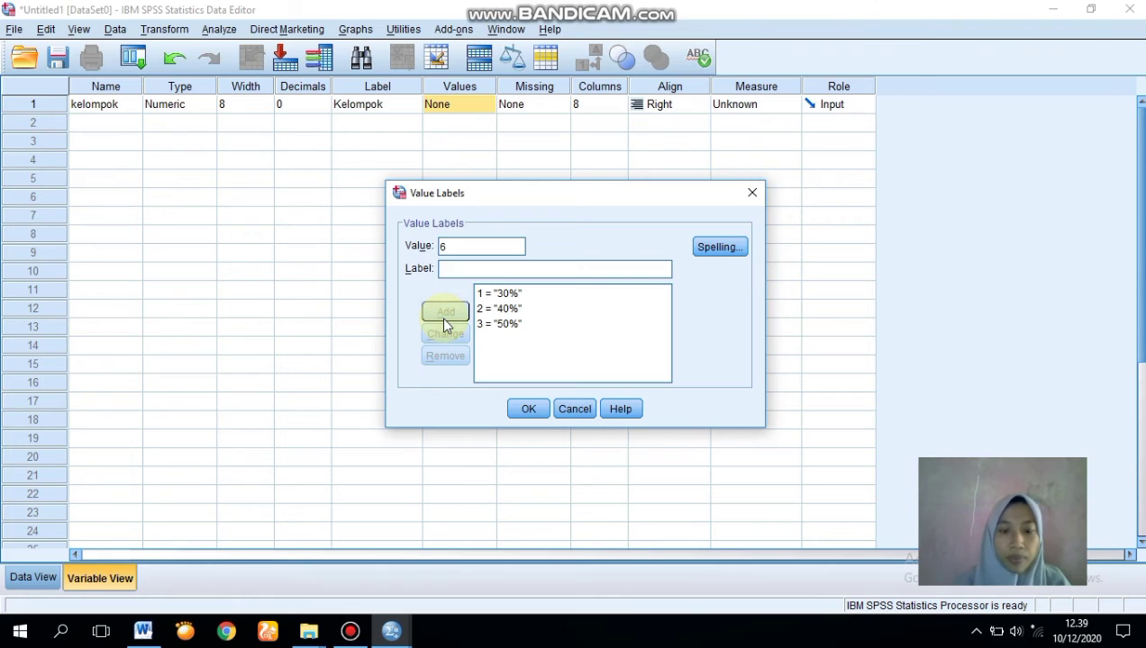
{"action": "key", "text": "BackSpace"}
{"action": "type", "text": "4"}
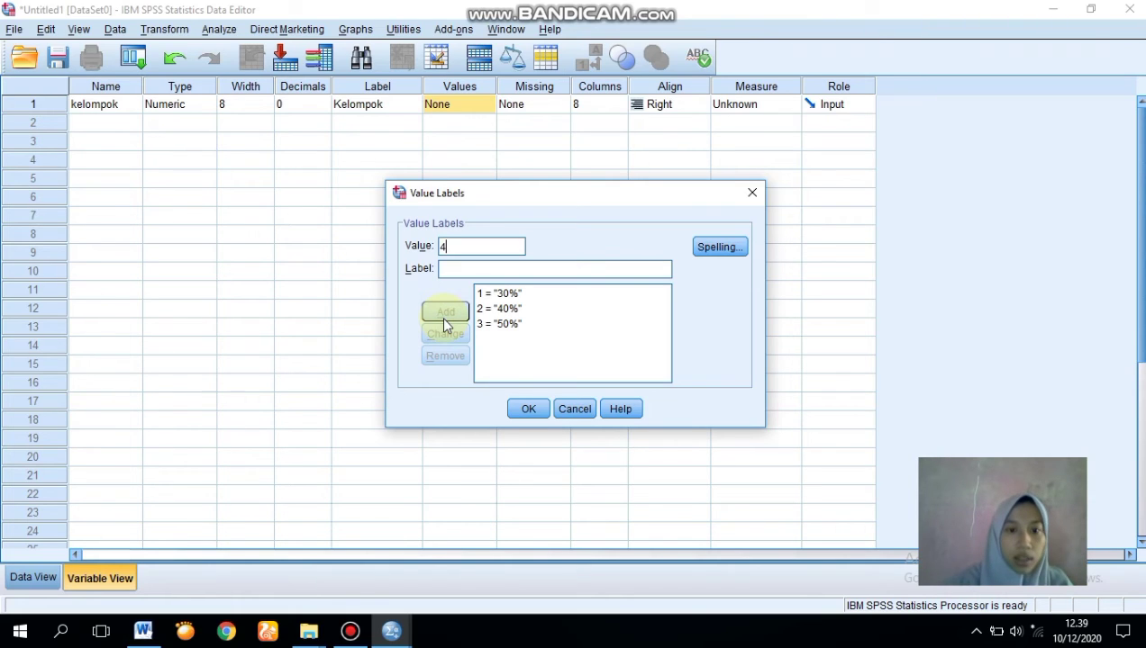
{"action": "left_click", "coordinate": [465, 272]}
{"action": "type", "text": "60%"}
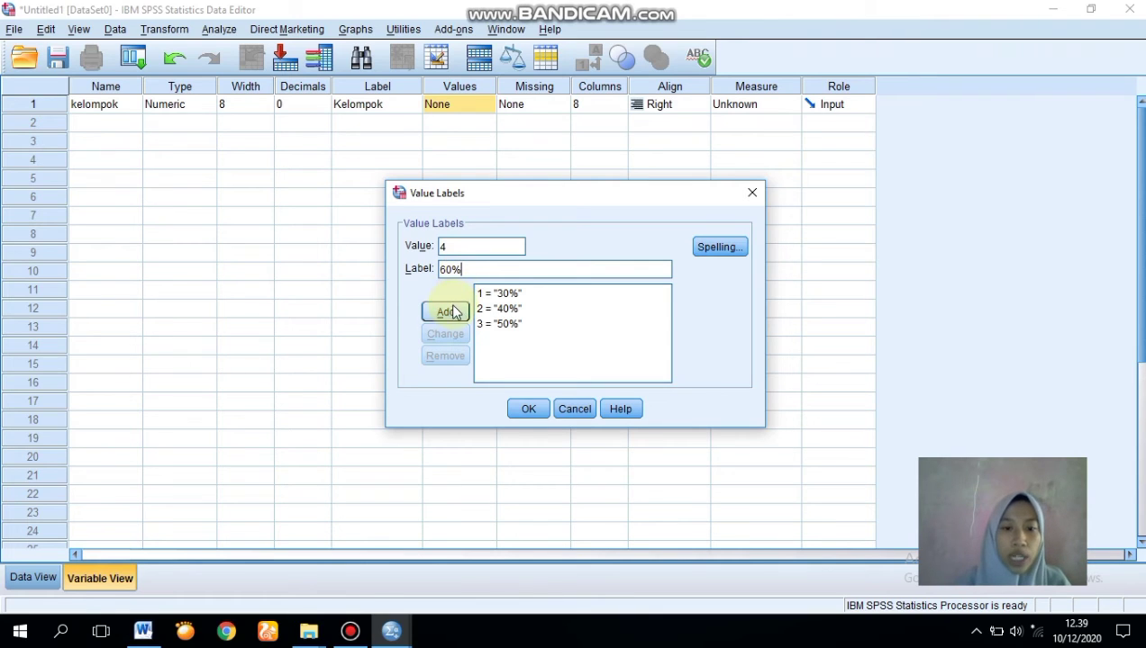
{"action": "left_click", "coordinate": [449, 310]}
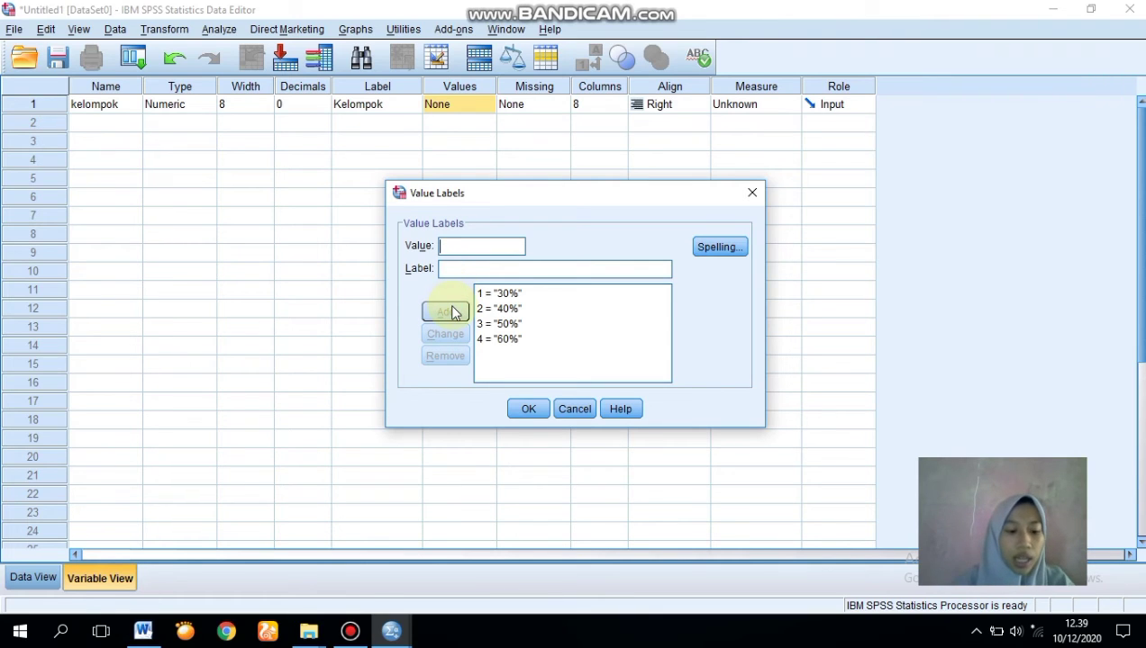
Complete the kelompok value labels with 5 = 70%, apply them, and set the variable's measurement level to Scale
{"action": "type", "text": "5"}
{"action": "left_click", "coordinate": [460, 270]}
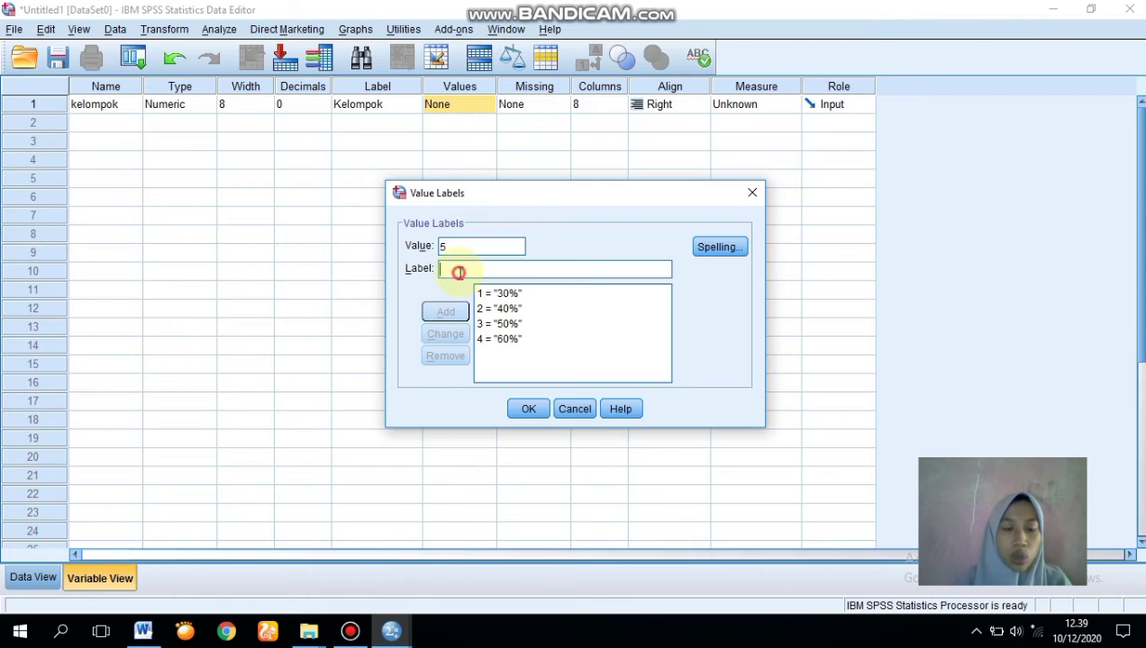
{"action": "type", "text": "70"}
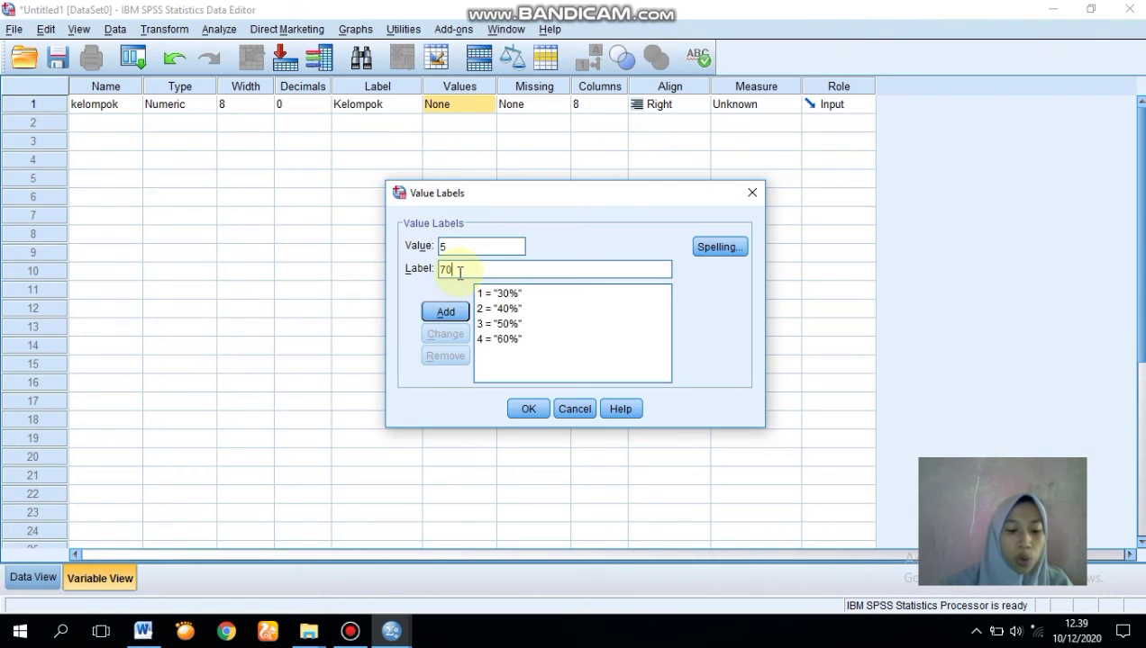
{"action": "type", "text": "%"}
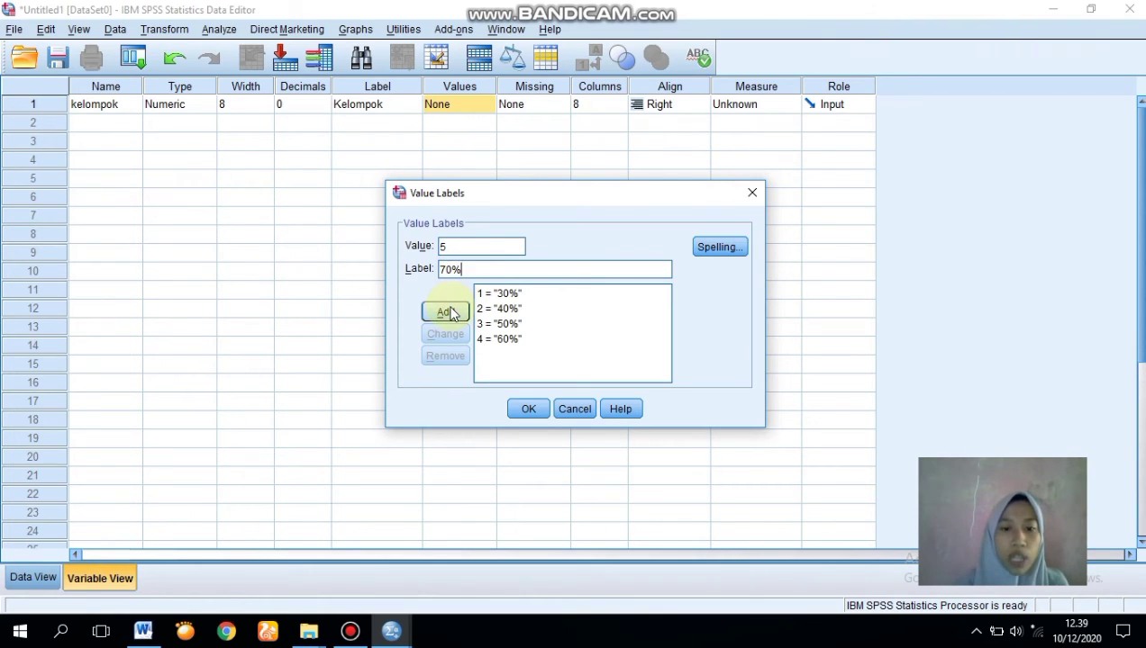
{"action": "left_click", "coordinate": [450, 311]}
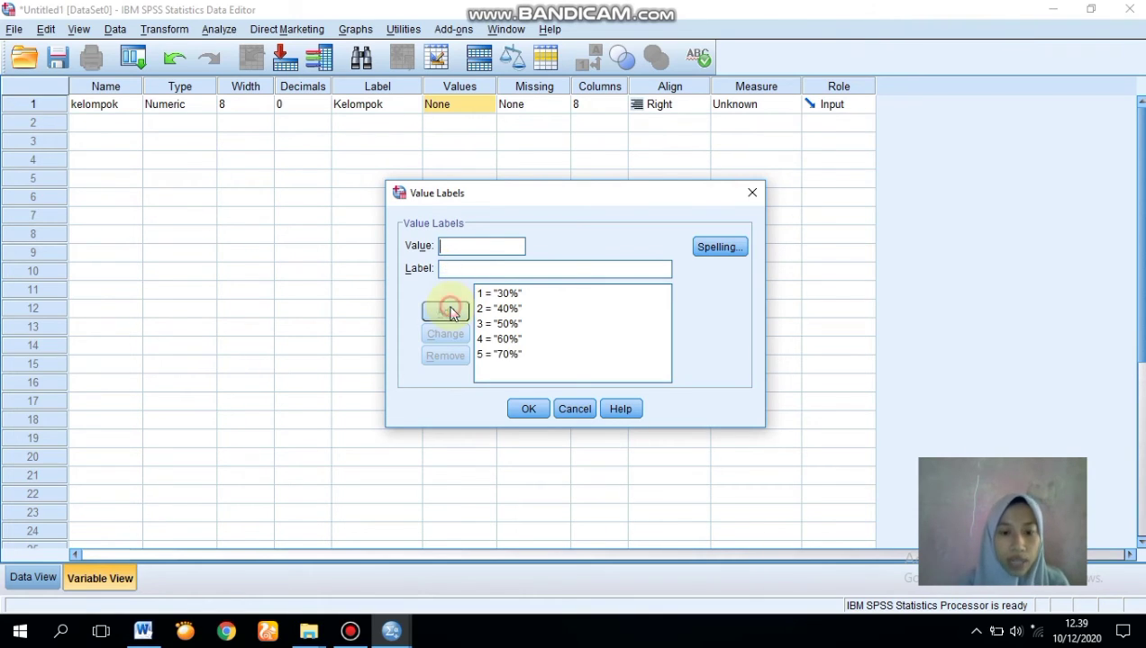
{"action": "left_click", "coordinate": [527, 409]}
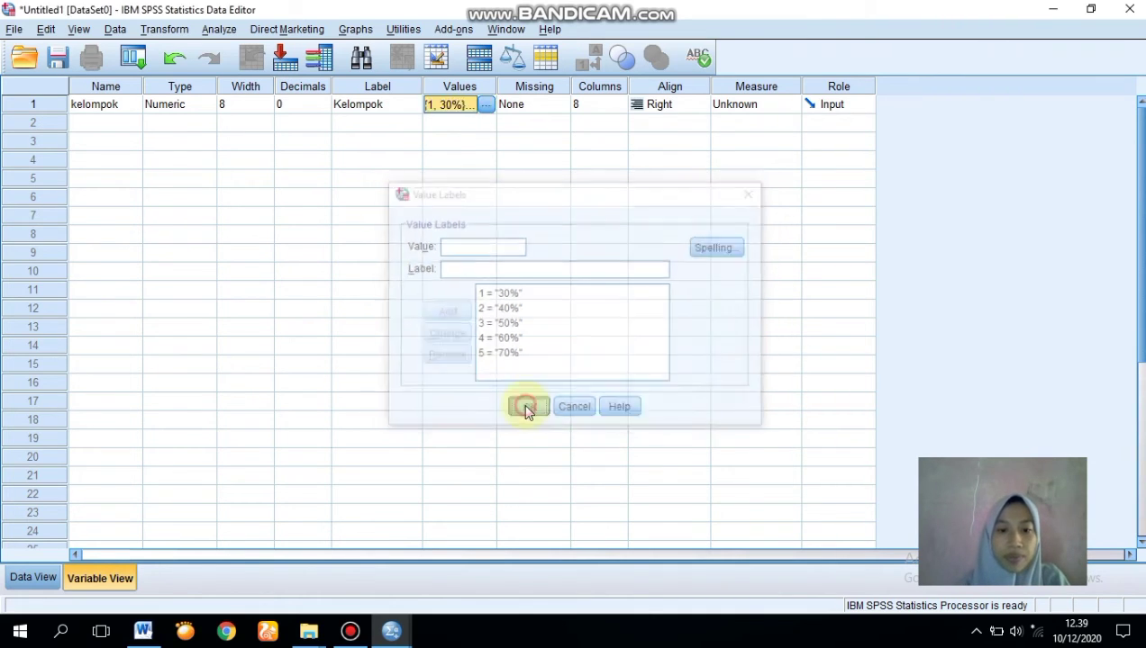
{"action": "left_click", "coordinate": [787, 107]}
{"action": "left_click", "coordinate": [777, 122]}
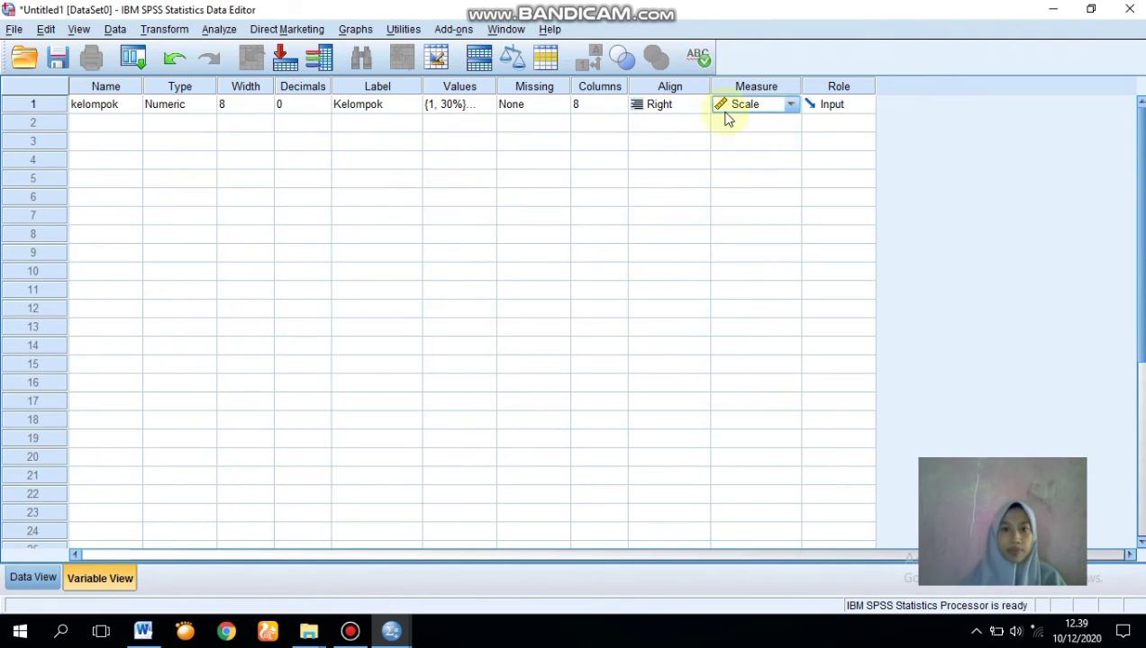
Define a second variable named diameter_daya_hambat below kelompok
{"action": "left_click", "coordinate": [131, 124]}
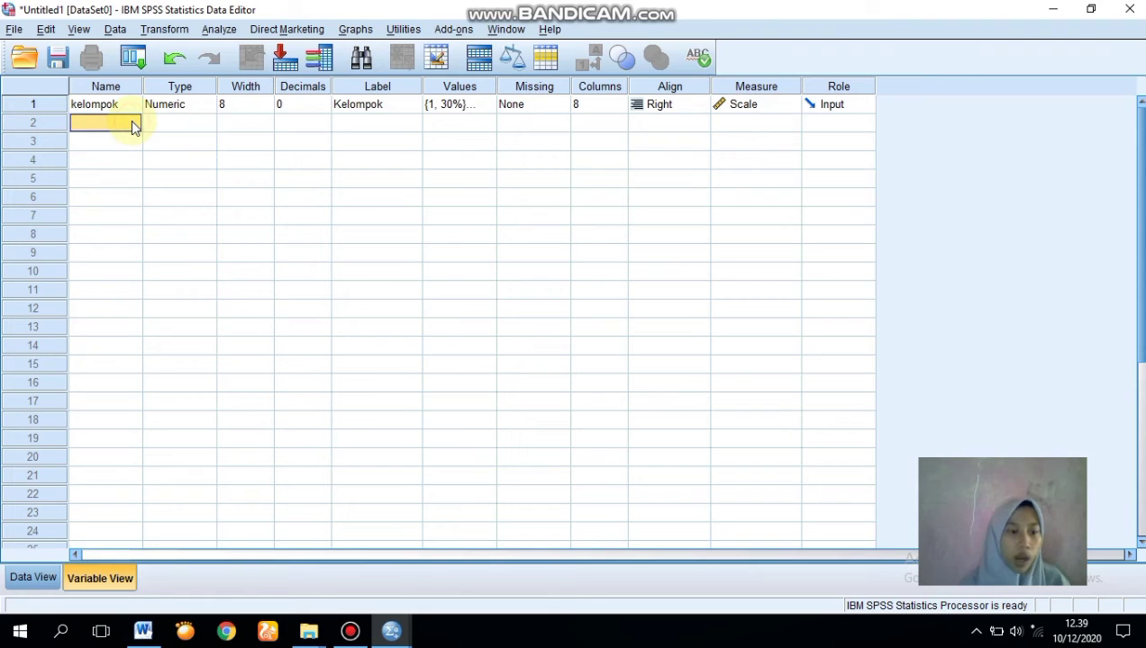
{"action": "type", "text": "diameter"}
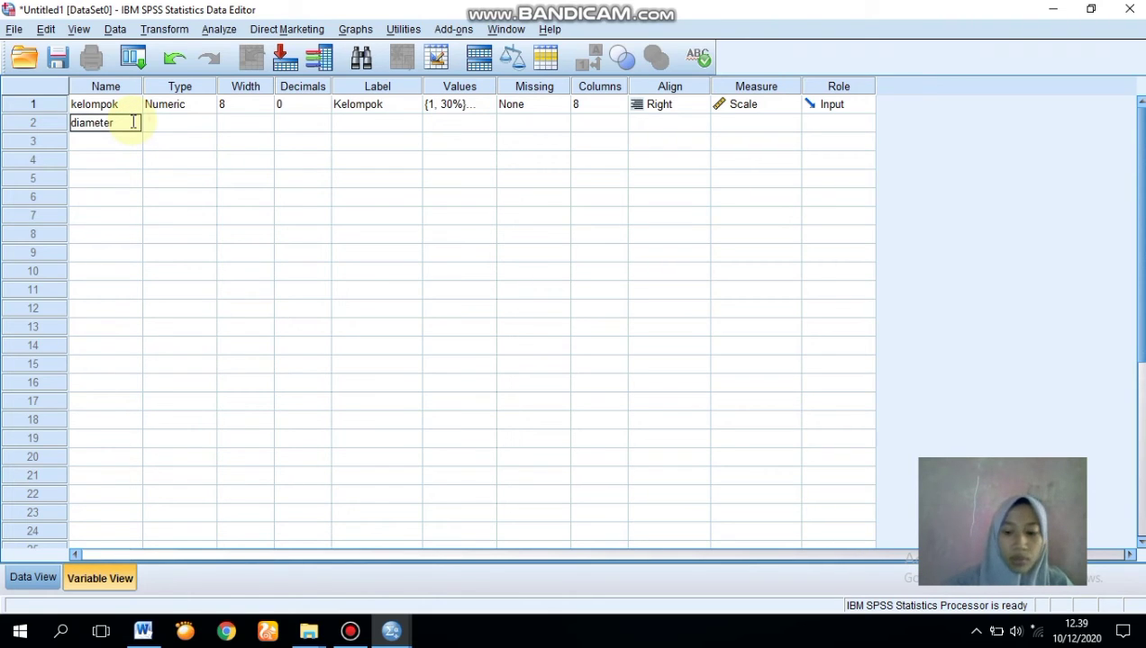
{"action": "type", "text": "_daya"}
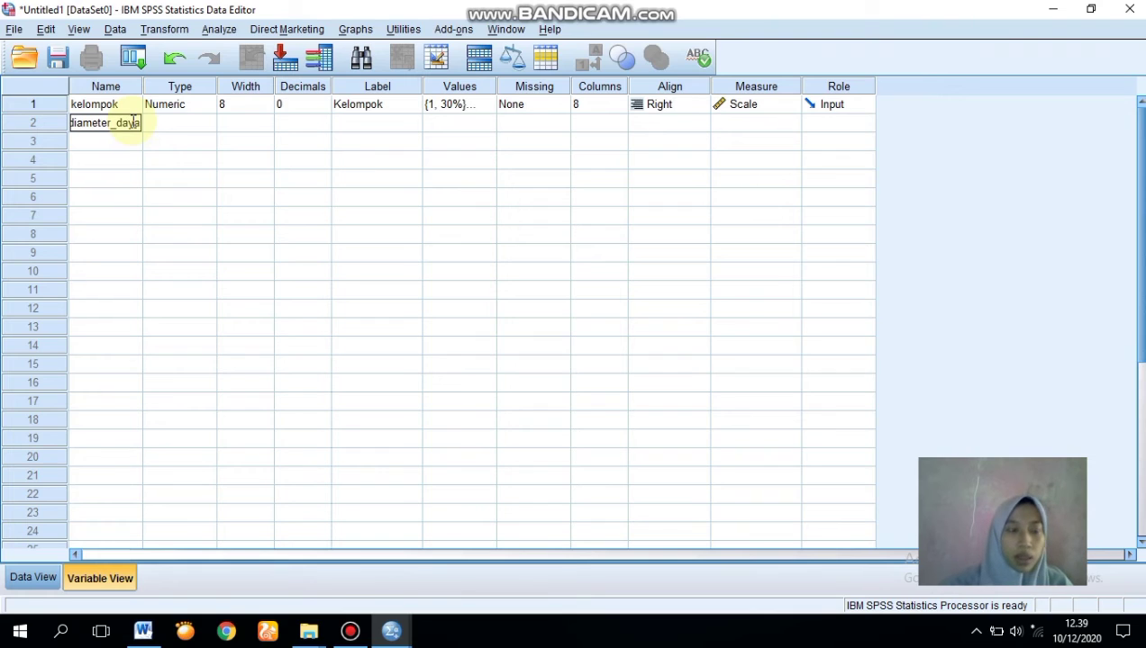
{"action": "type", "text": "_ham"}
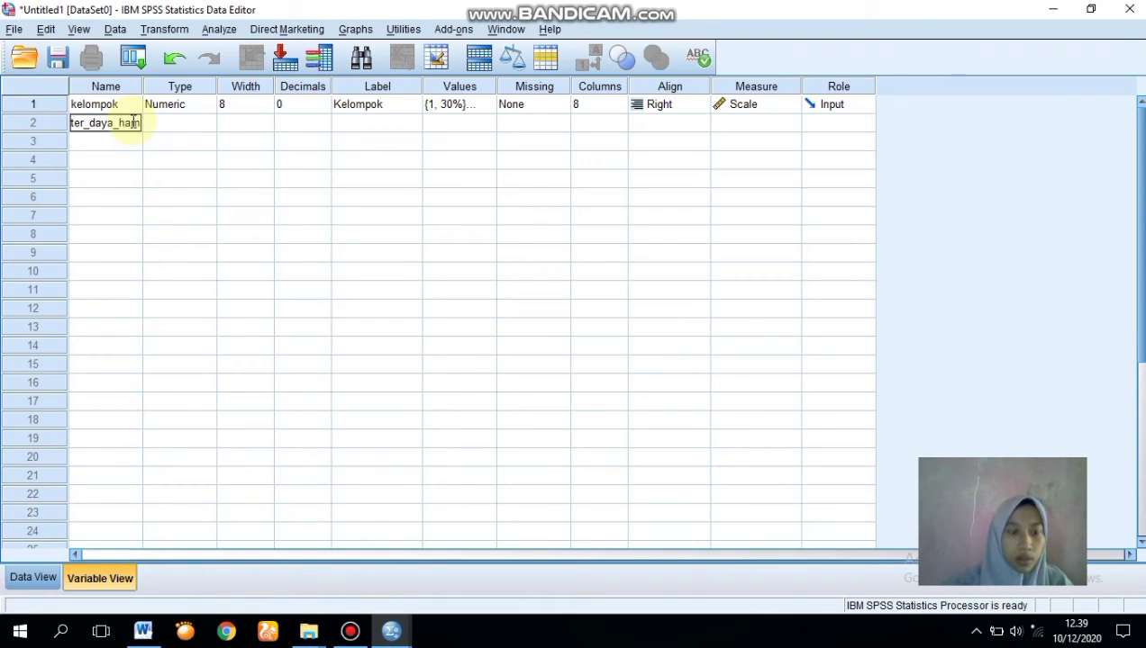
{"action": "type", "text": "pat"}
{"action": "key", "text": "Return"}
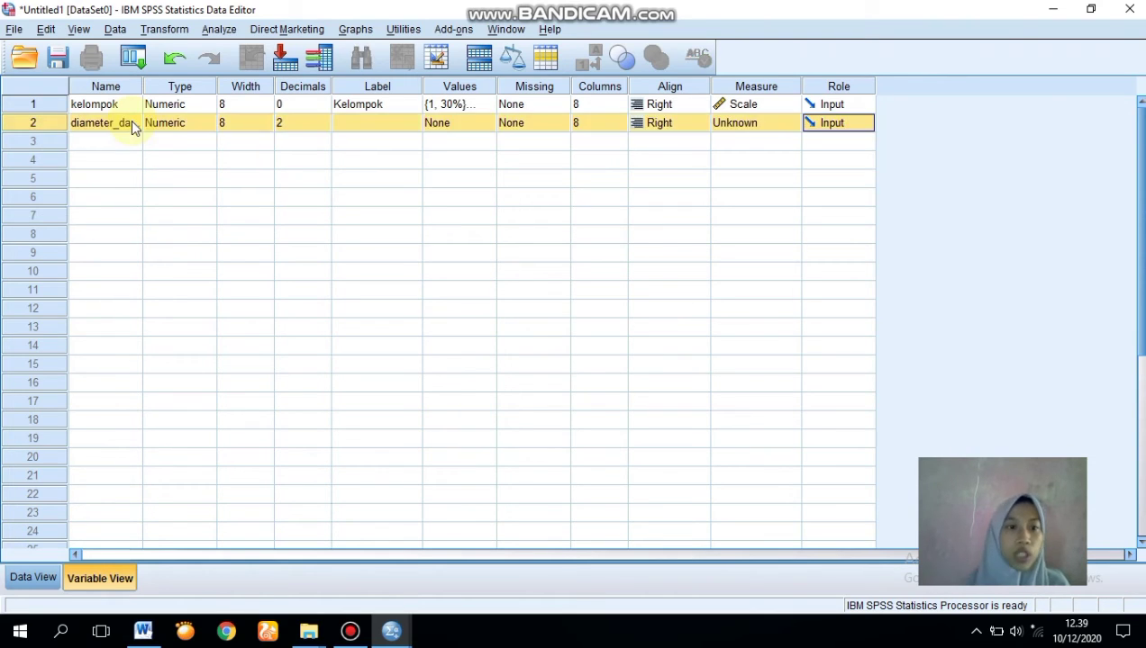
Give the diameter_daya_hambat variable the label Diameter daya hambat
{"action": "left_click", "coordinate": [353, 127]}
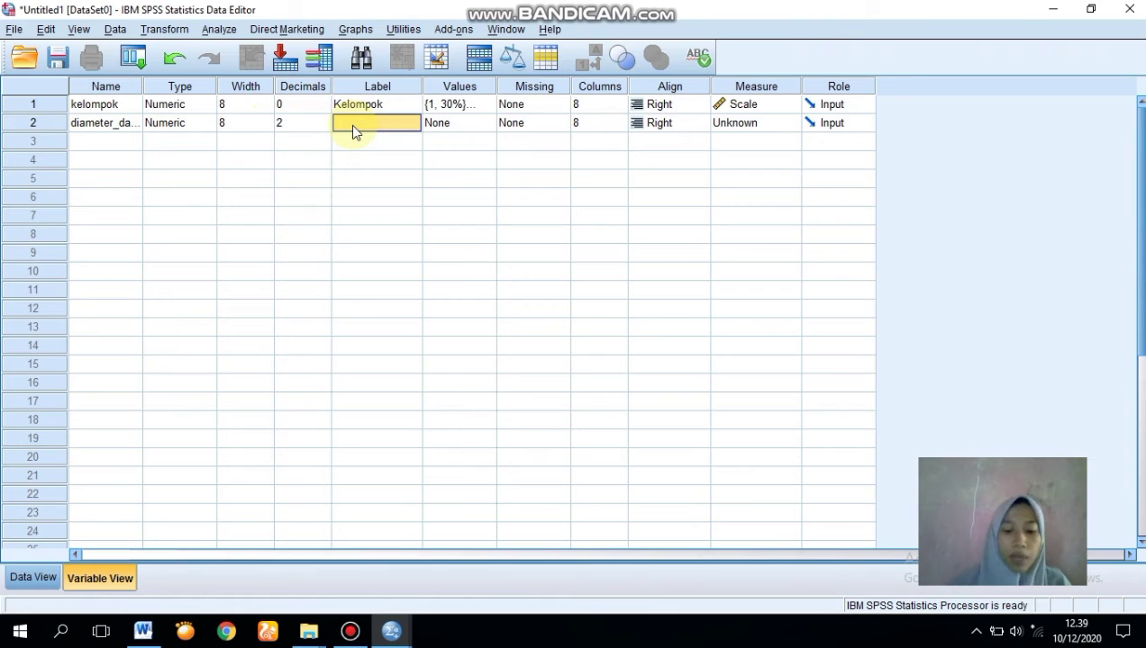
{"action": "type", "text": "Diameter"}
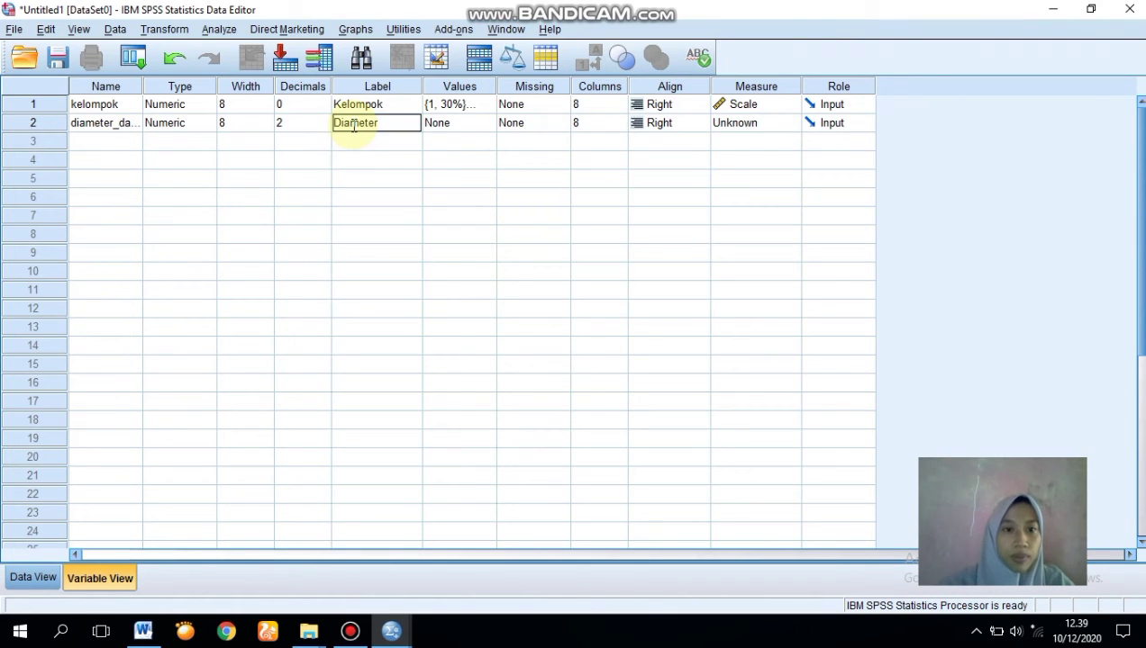
{"action": "type", "text": " daya"}
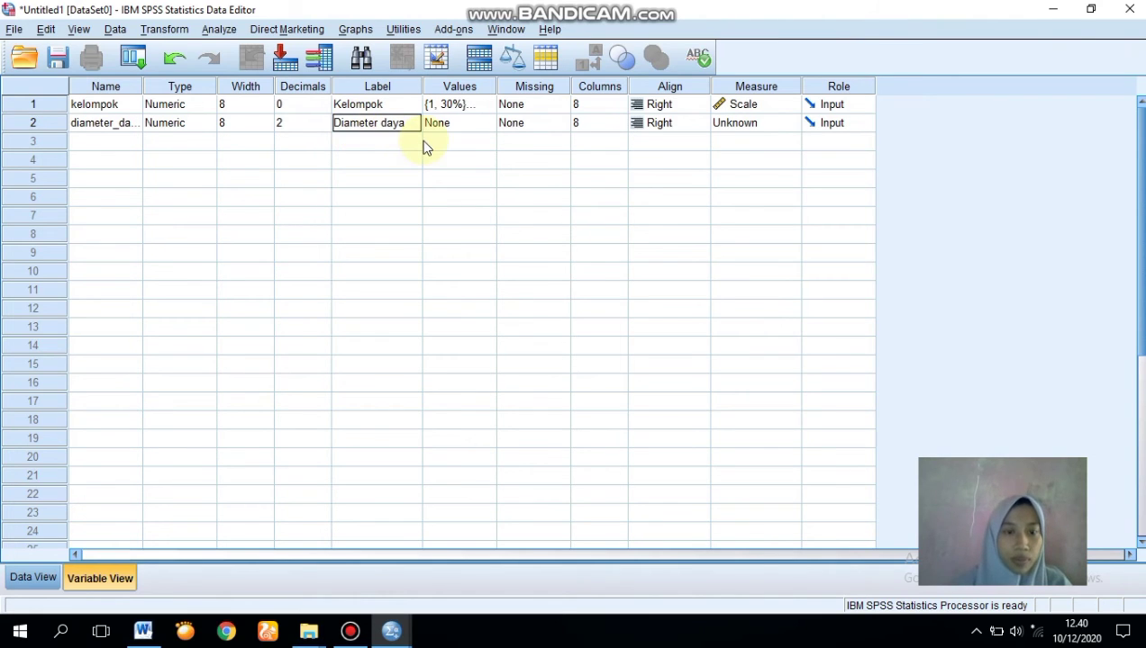
{"action": "type", "text": " hambat"}
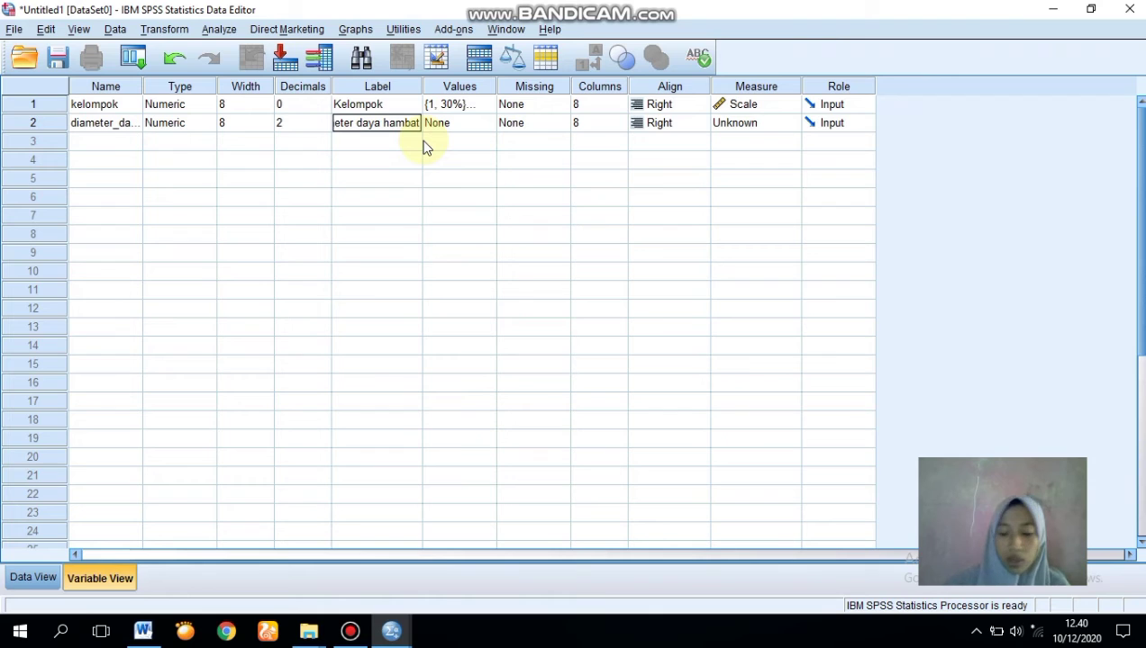
{"action": "key", "text": "Return"}
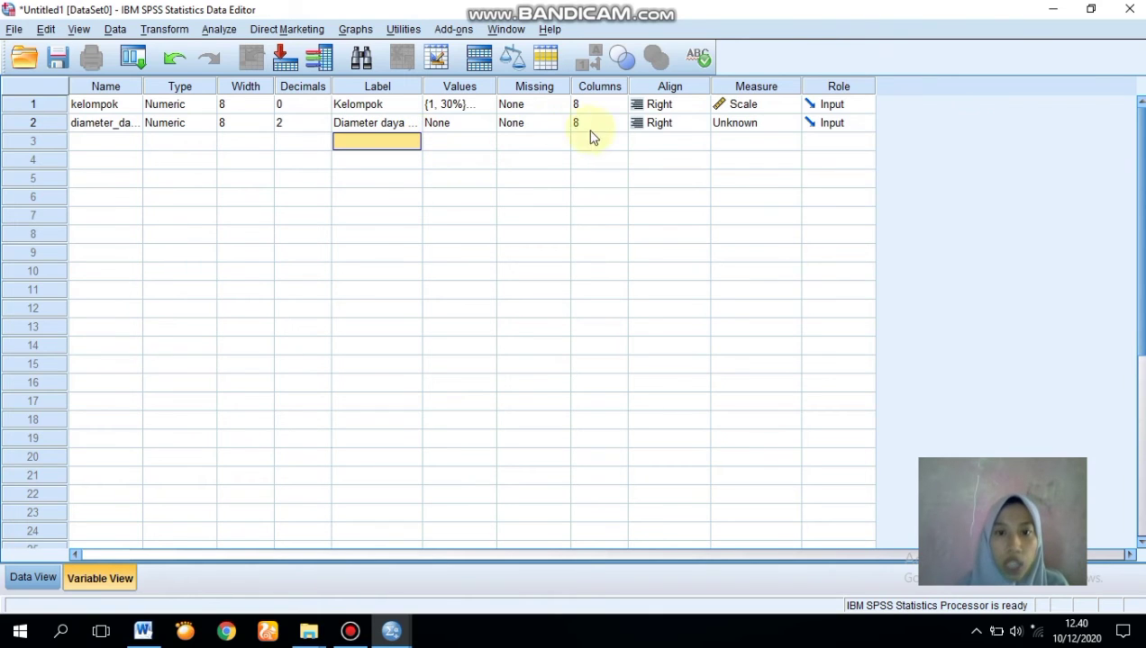
Set the diameter_daya_hambat measurement level to Scale and switch to the dataset's data entry grid
{"action": "left_click", "coordinate": [789, 121]}
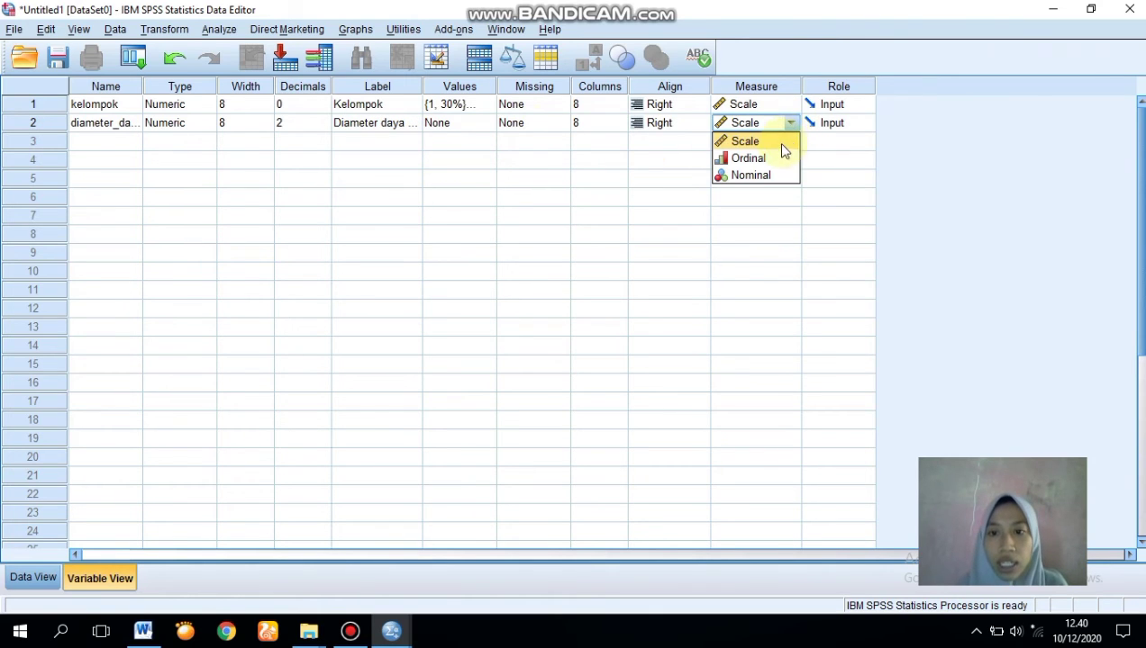
{"action": "left_click", "coordinate": [783, 140]}
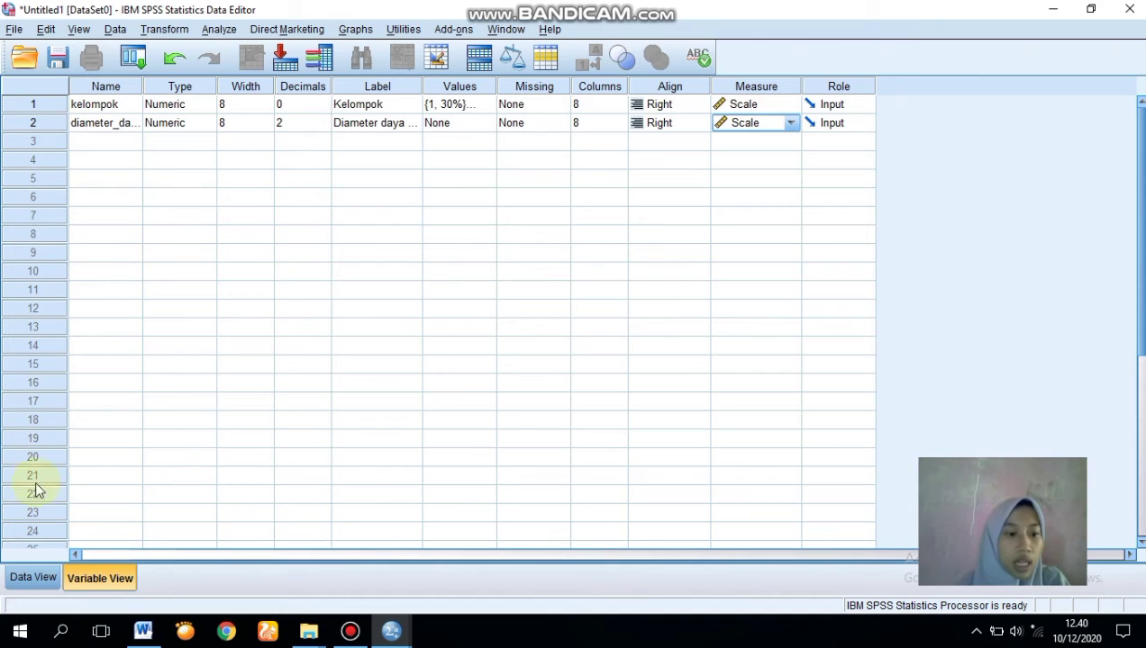
{"action": "left_click", "coordinate": [24, 577]}
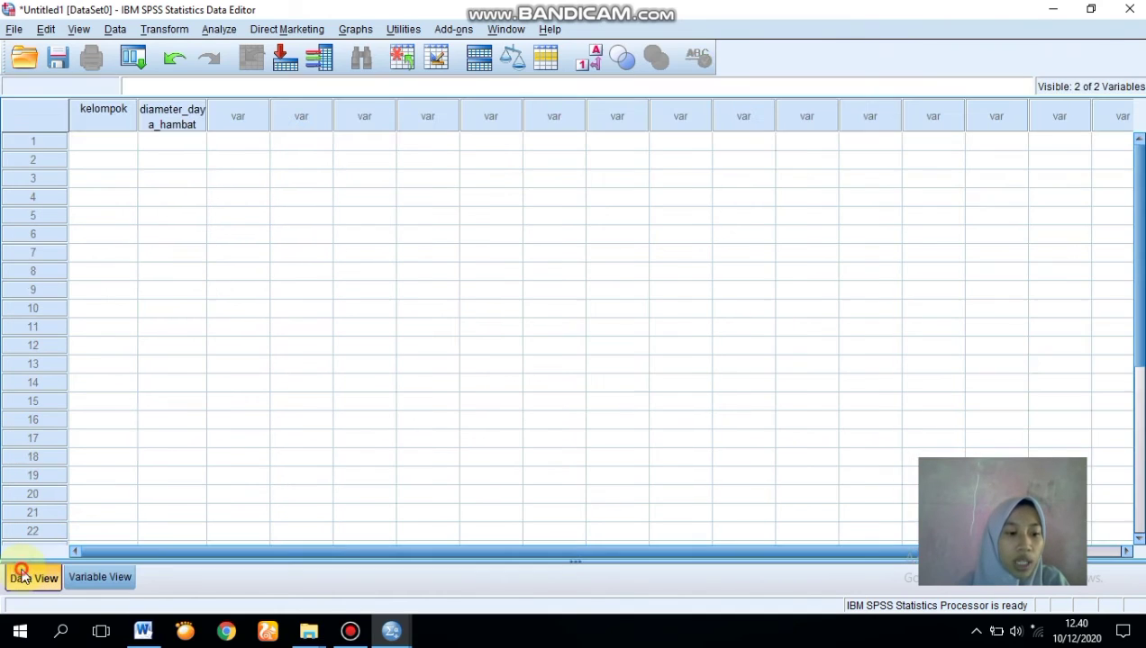
Enter group code 1 in the kelompok column for rows 1 to 10
{"action": "left_click", "coordinate": [124, 142]}
{"action": "type", "text": "1"}
{"action": "key", "text": "Return"}
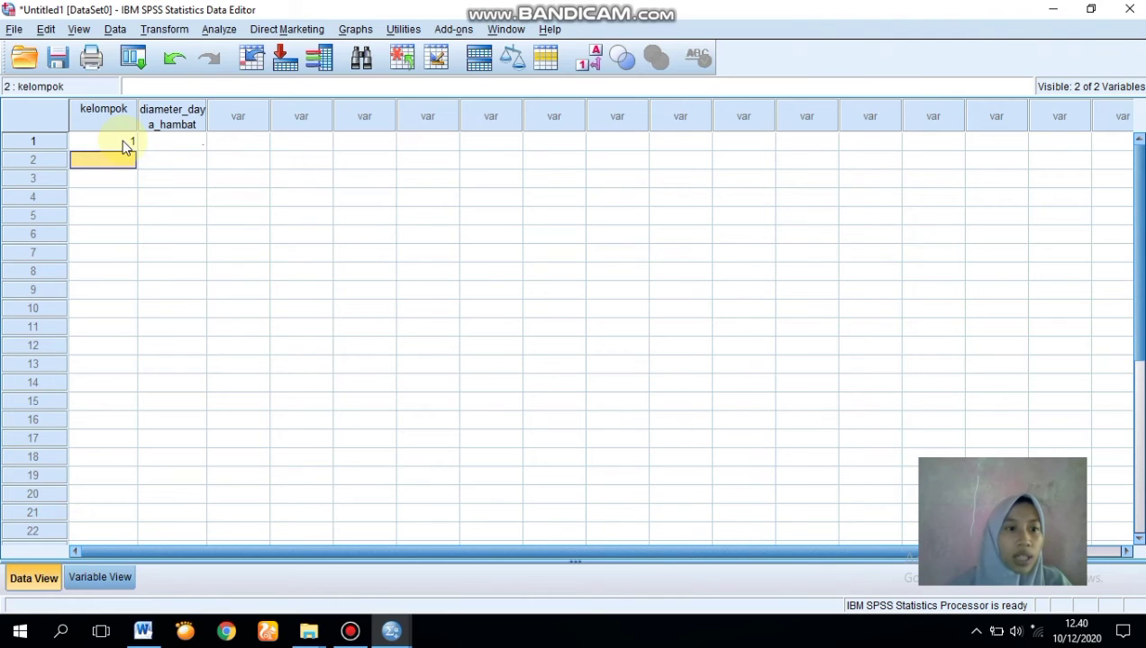
{"action": "type", "text": "1"}
{"action": "key", "text": "Return"}
{"action": "type", "text": "1"}
{"action": "key", "text": "Return"}
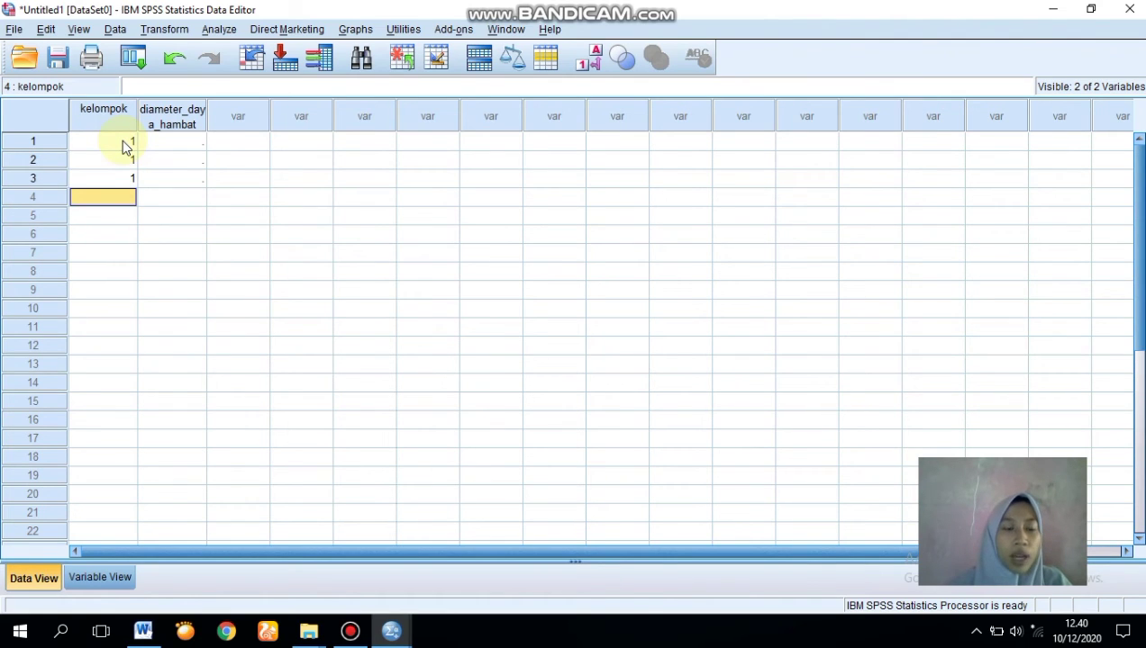
{"action": "type", "text": "1"}
{"action": "key", "text": "Return"}
{"action": "type", "text": "1"}
{"action": "key", "text": "Return"}
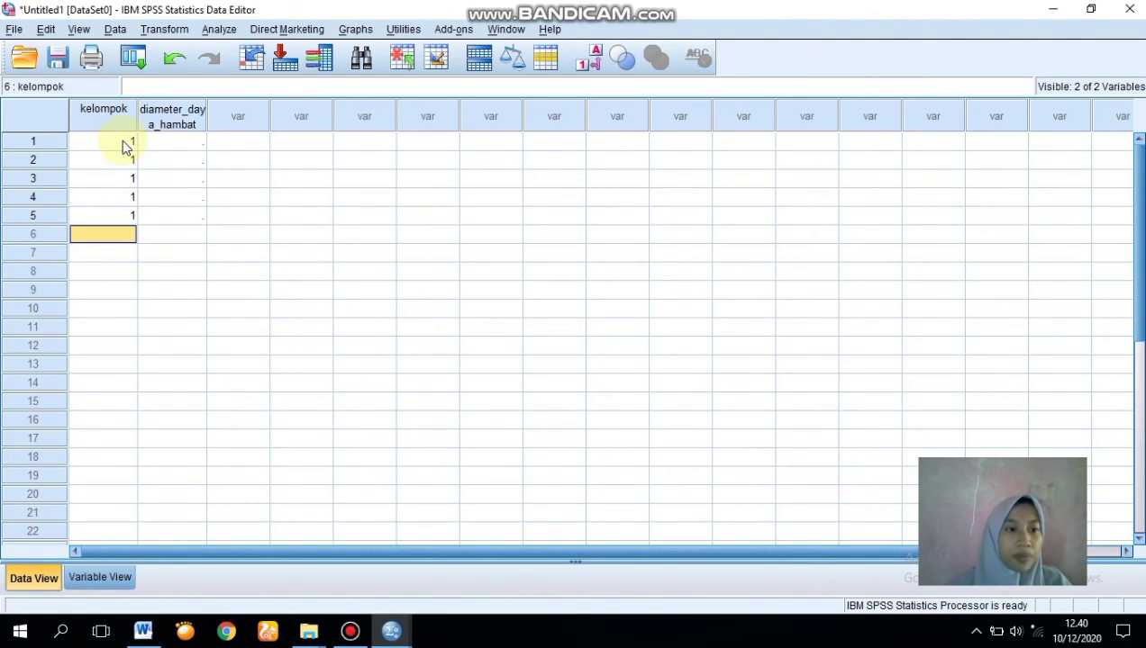
{"action": "type", "text": "1"}
{"action": "key", "text": "Return"}
{"action": "type", "text": "1"}
{"action": "key", "text": "Return"}
{"action": "type", "text": "1"}
{"action": "key", "text": "Return"}
{"action": "type", "text": "1"}
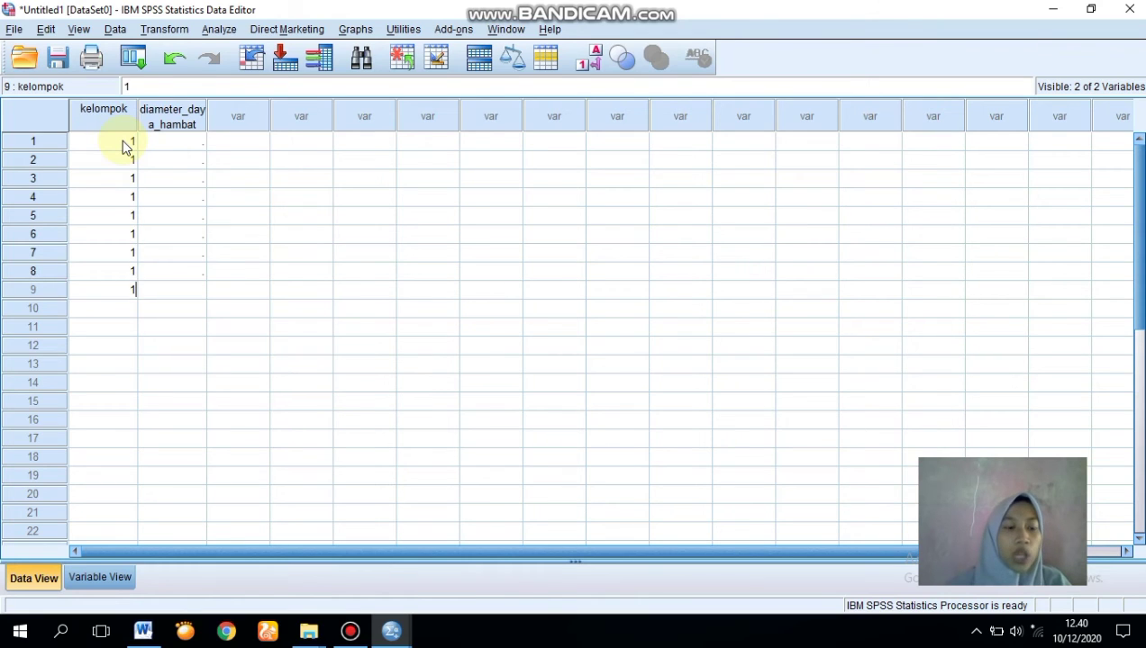
{"action": "key", "text": "Return"}
{"action": "type", "text": "1"}
{"action": "key", "text": "Return"}
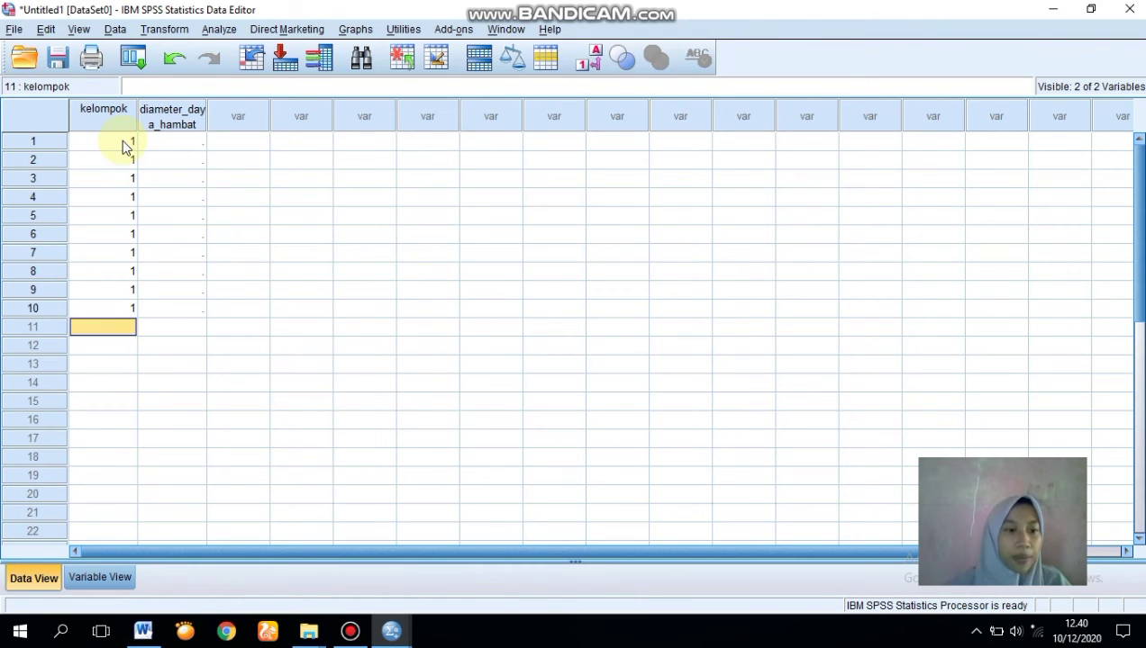
Enter group code 2 in the kelompok column for rows 11 to 20
{"action": "type", "text": "2"}
{"action": "key", "text": "Return"}
{"action": "type", "text": "2"}
{"action": "key", "text": "Return"}
{"action": "type", "text": "2"}
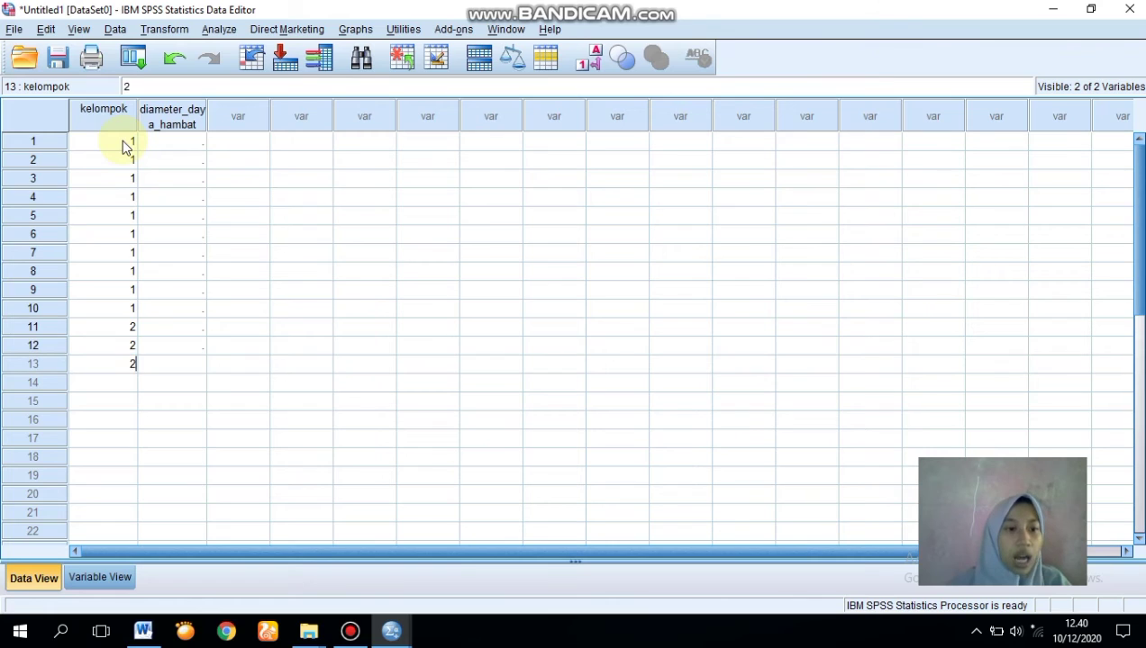
{"action": "key", "text": "Return"}
{"action": "type", "text": "2"}
{"action": "key", "text": "Return"}
{"action": "type", "text": "2"}
{"action": "key", "text": "Return"}
{"action": "type", "text": "2"}
{"action": "key", "text": "Return"}
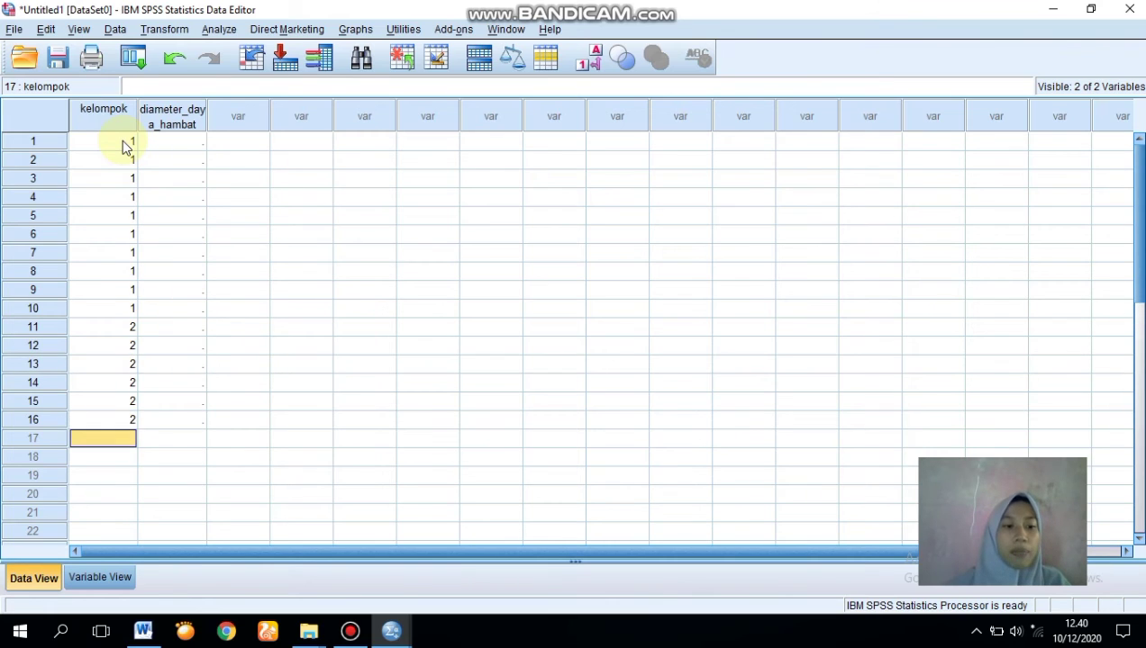
{"action": "type", "text": "2"}
{"action": "key", "text": "Return"}
{"action": "type", "text": "2"}
{"action": "key", "text": "Return"}
{"action": "type", "text": "2"}
{"action": "key", "text": "Return"}
{"action": "type", "text": "2"}
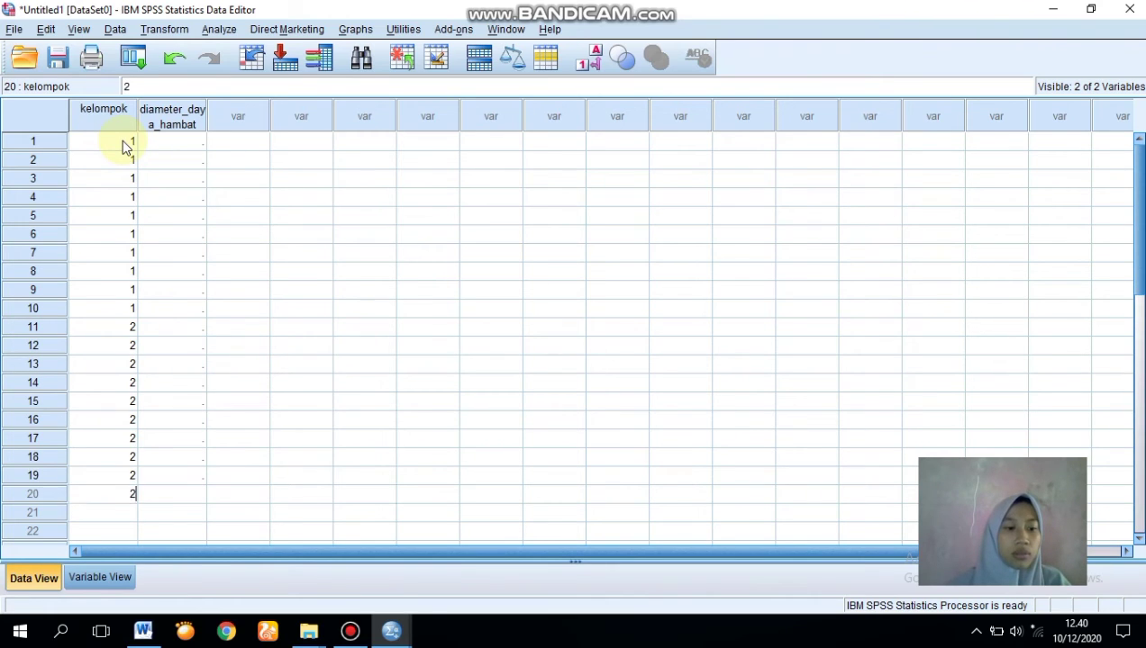
{"action": "key", "text": "Return"}
Enter group code 3 in the kelompok column for rows 21 to 30
{"action": "type", "text": "3"}
{"action": "key", "text": "Return"}
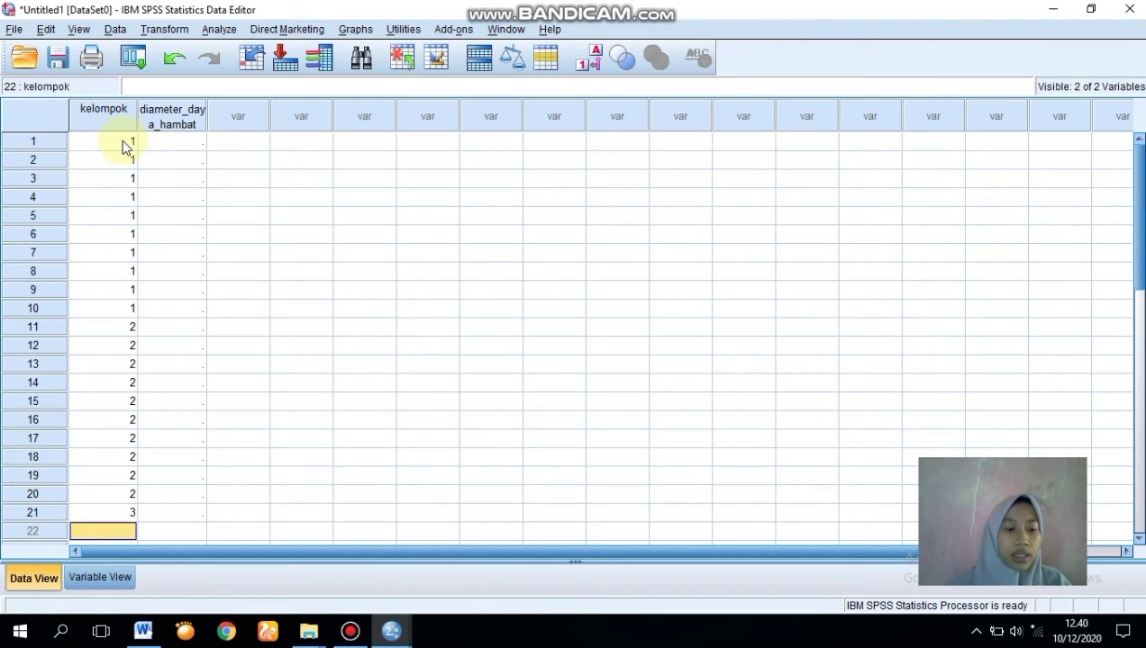
{"action": "type", "text": "3"}
{"action": "key", "text": "Return"}
{"action": "type", "text": "3"}
{"action": "key", "text": "Return"}
{"action": "type", "text": "3"}
{"action": "key", "text": "Return"}
{"action": "type", "text": "3"}
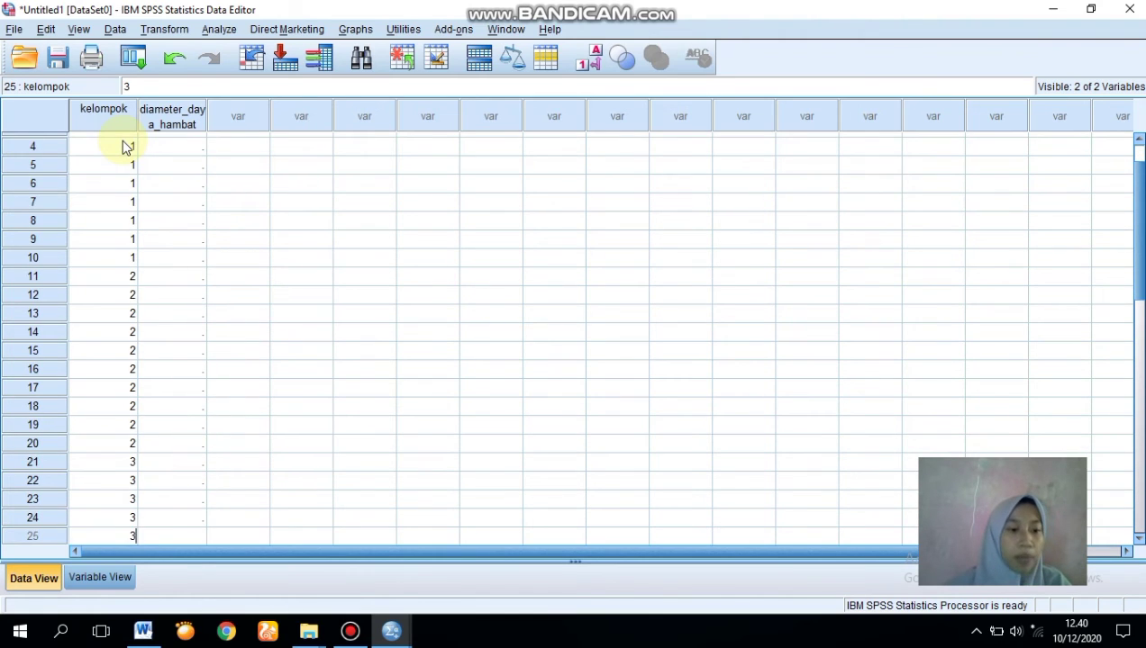
{"action": "key", "text": "Return"}
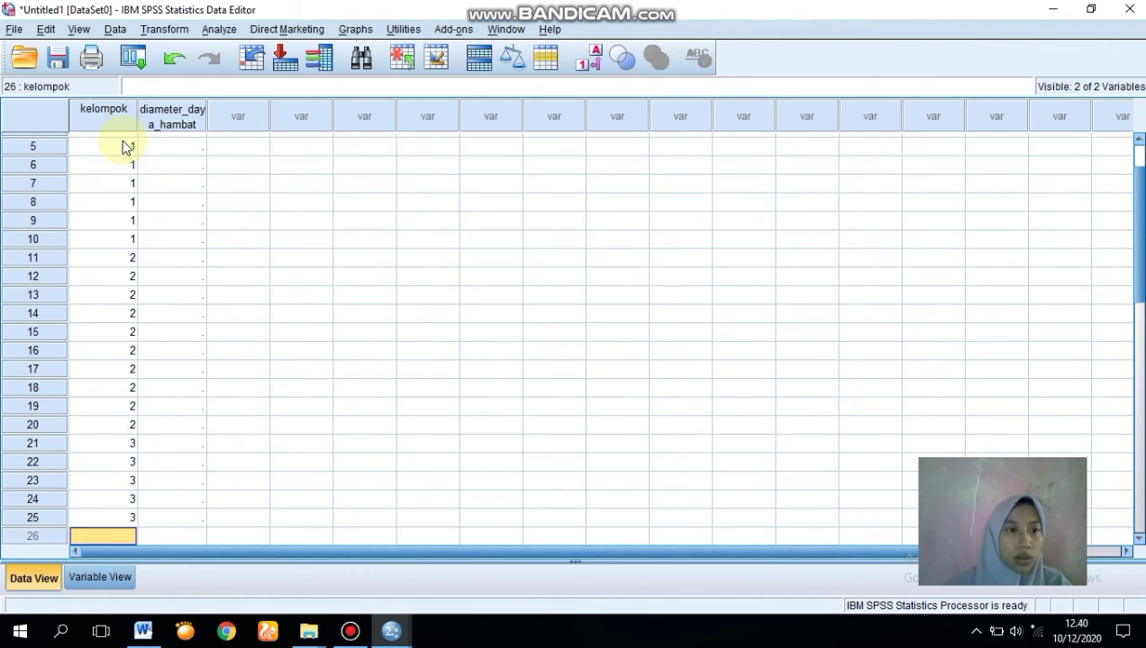
{"action": "type", "text": "3"}
{"action": "key", "text": "Return"}
{"action": "type", "text": "3"}
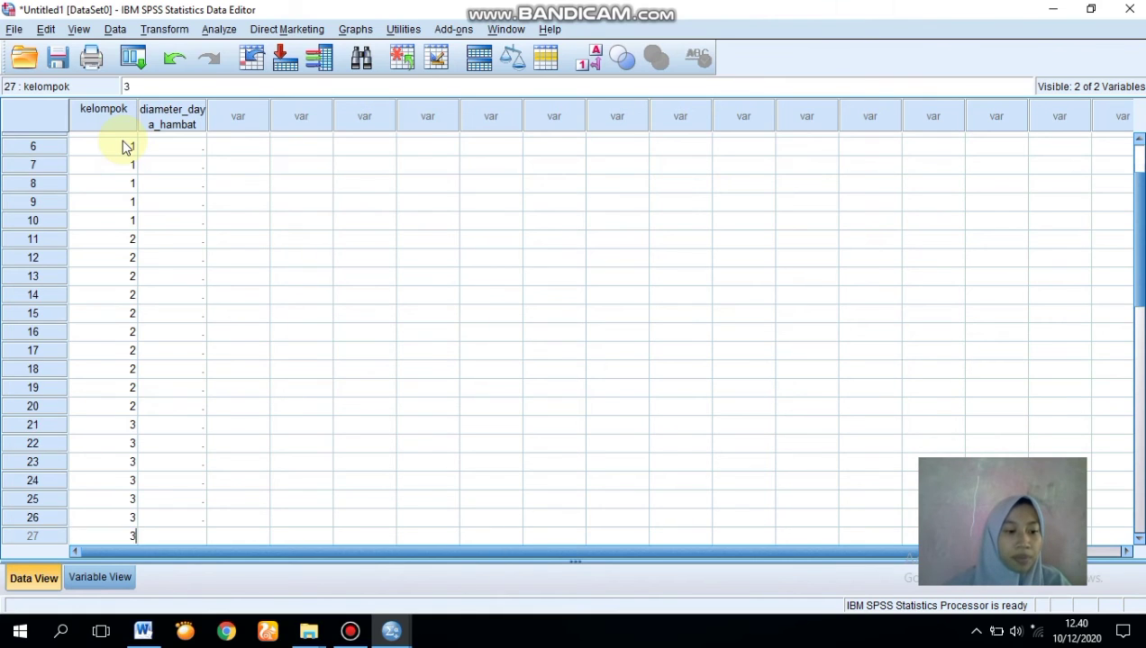
{"action": "key", "text": "Return"}
{"action": "type", "text": "3"}
{"action": "key", "text": "Return"}
{"action": "type", "text": "3"}
{"action": "key", "text": "Return"}
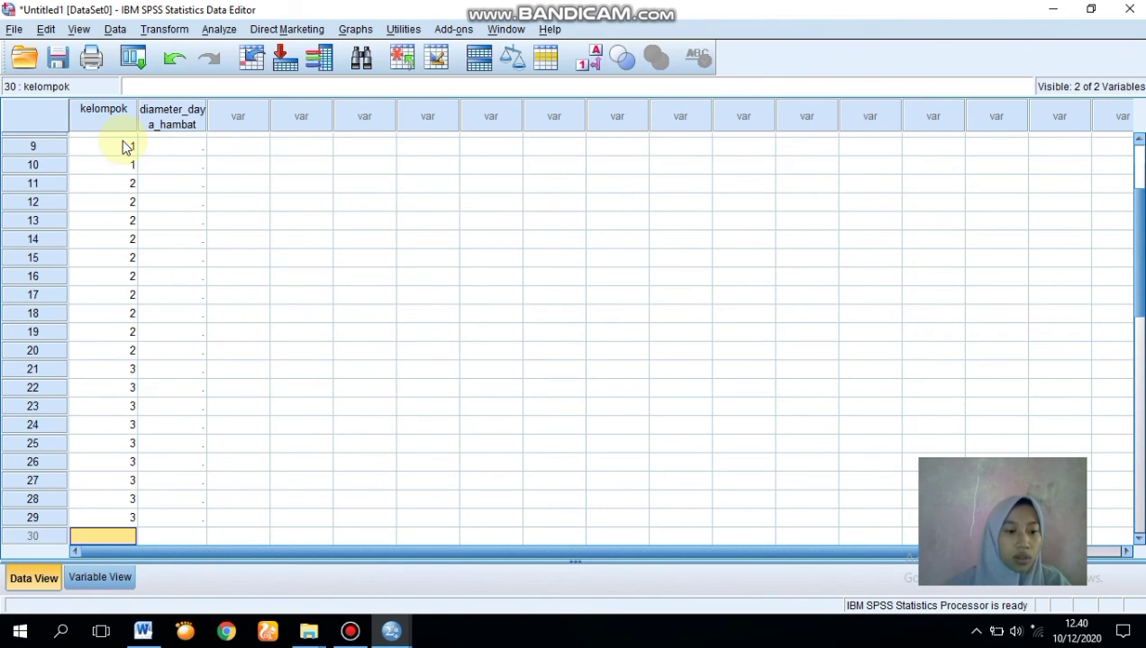
{"action": "type", "text": "3"}
{"action": "key", "text": "Return"}
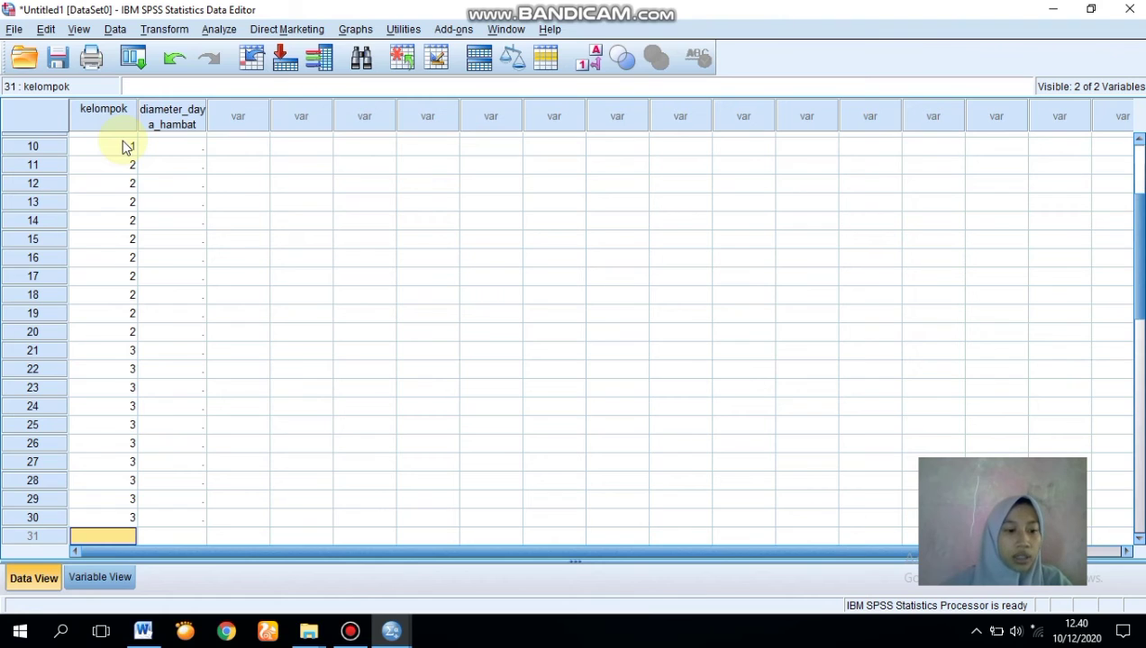
Enter group code 4 in the kelompok column for rows 31 to 40
{"action": "type", "text": "4"}
{"action": "key", "text": "Return"}
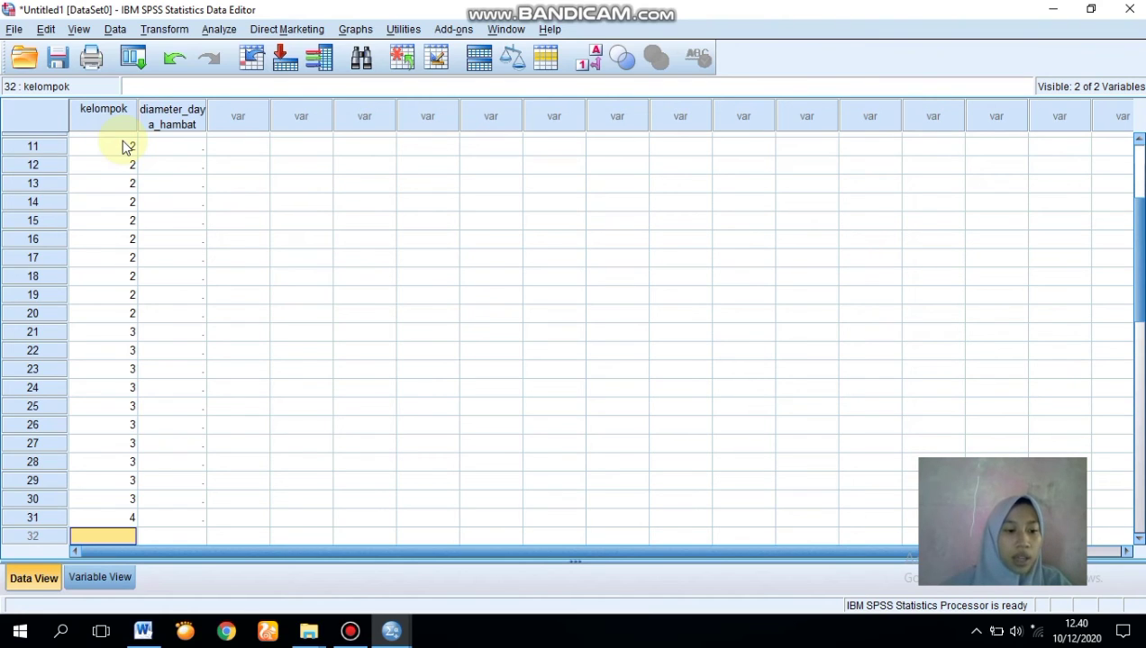
{"action": "type", "text": "4"}
{"action": "key", "text": "Return"}
{"action": "type", "text": "4"}
{"action": "key", "text": "Return"}
{"action": "type", "text": "4"}
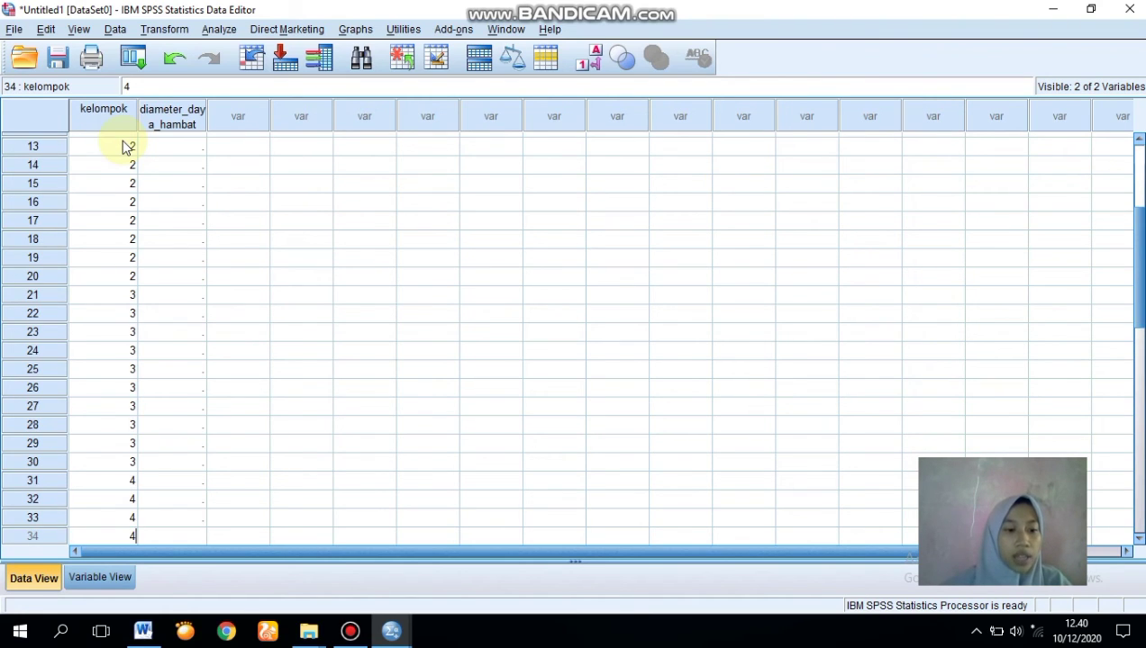
{"action": "key", "text": "Return"}
{"action": "type", "text": "4"}
{"action": "key", "text": "Return"}
{"action": "type", "text": "4"}
{"action": "key", "text": "Return"}
{"action": "type", "text": "4"}
{"action": "key", "text": "Return"}
{"action": "type", "text": "4"}
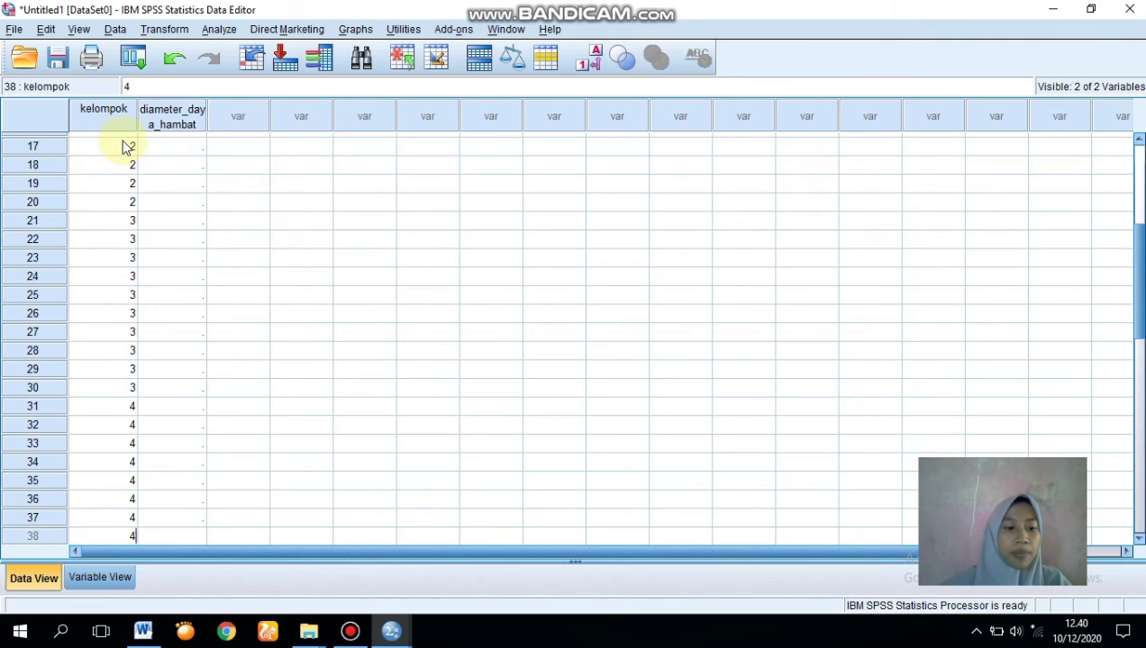
{"action": "key", "text": "Return"}
{"action": "type", "text": "4"}
{"action": "key", "text": "Return"}
{"action": "type", "text": "4"}
{"action": "key", "text": "Return"}
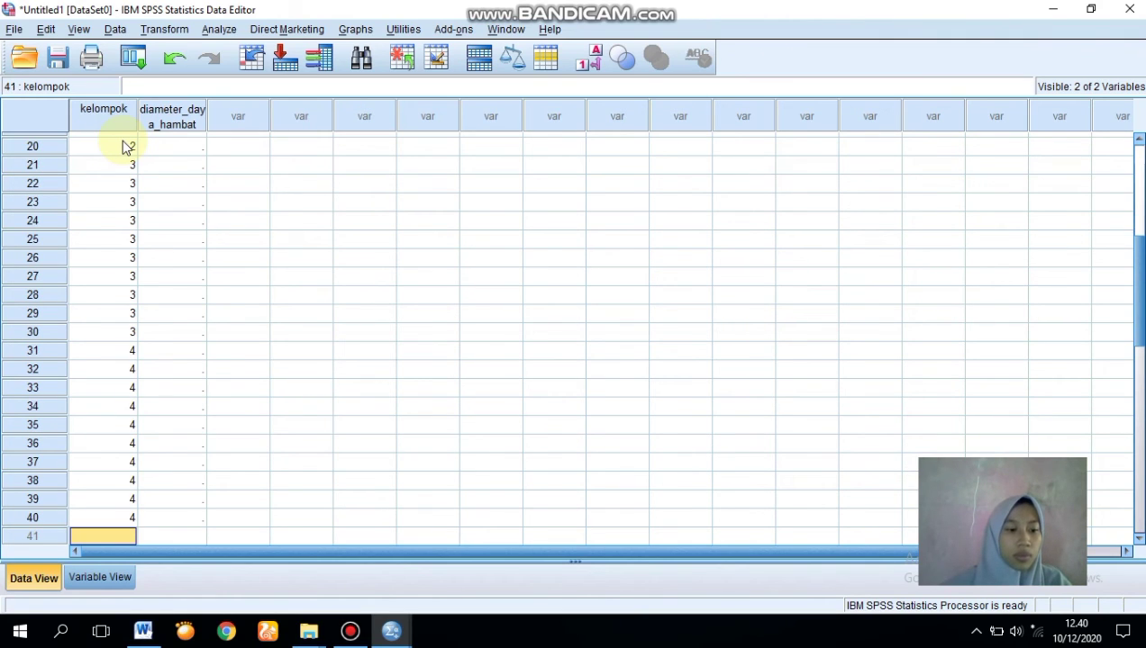
Enter group code 5 in the kelompok column for rows 41 to 50
{"action": "type", "text": "5"}
{"action": "key", "text": "Return"}
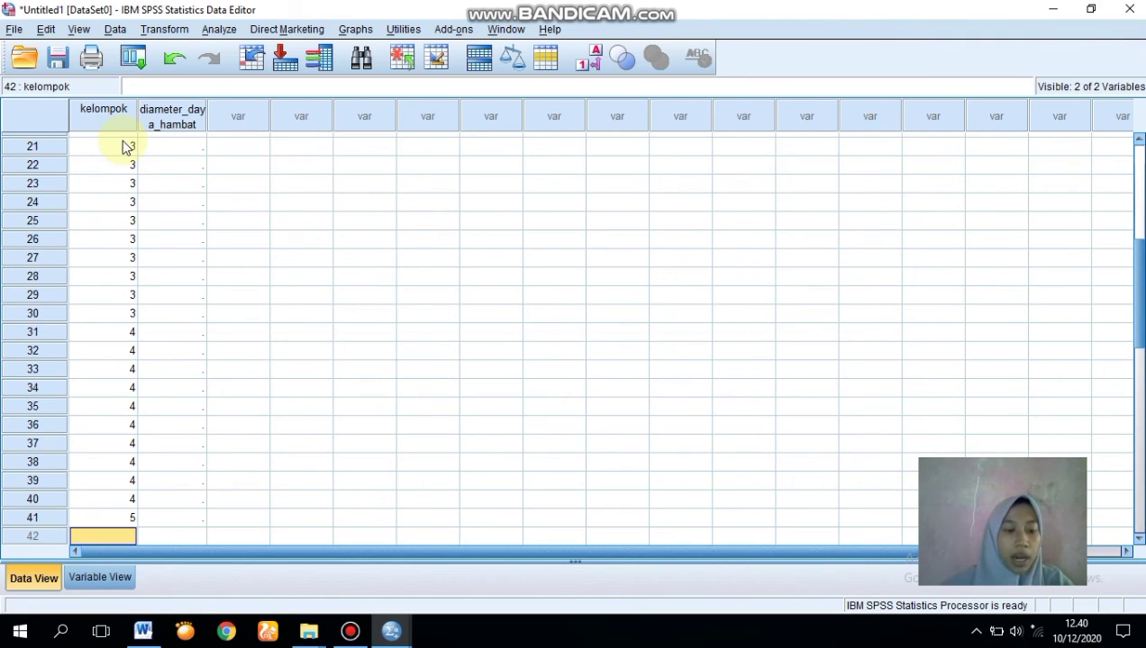
{"action": "type", "text": "5"}
{"action": "key", "text": "Return"}
{"action": "type", "text": "5"}
{"action": "key", "text": "Return"}
{"action": "type", "text": "5"}
{"action": "key", "text": "Return"}
{"action": "type", "text": "5"}
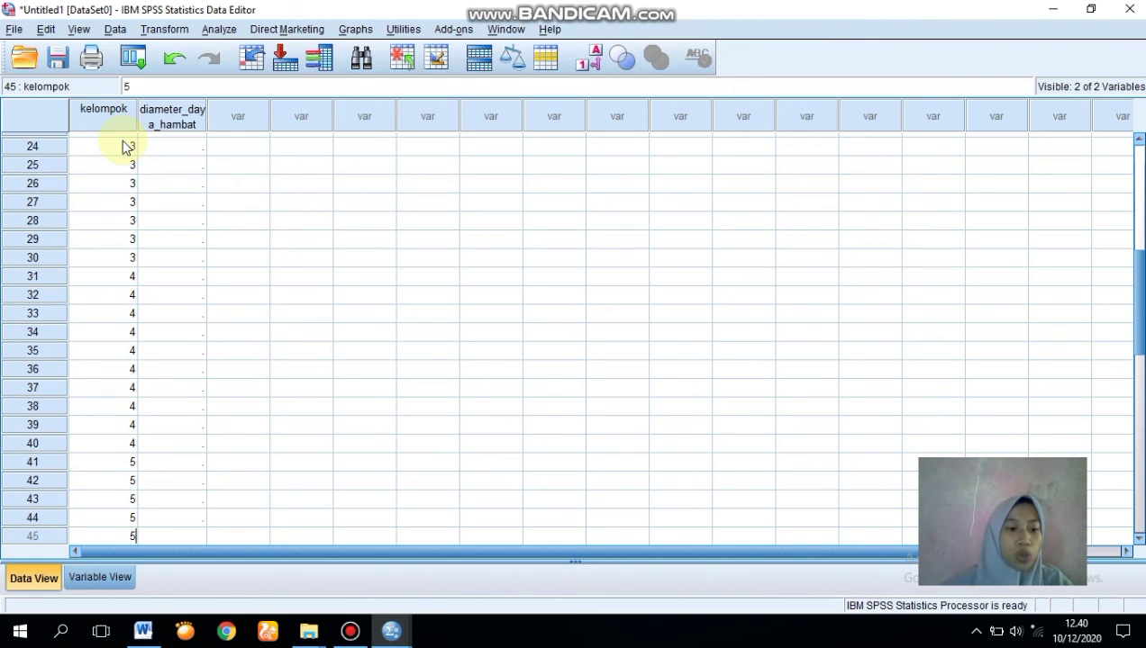
{"action": "key", "text": "Return"}
{"action": "type", "text": "5"}
{"action": "key", "text": "Return"}
{"action": "type", "text": "5"}
{"action": "key", "text": "Return"}
{"action": "type", "text": "5"}
{"action": "key", "text": "Return"}
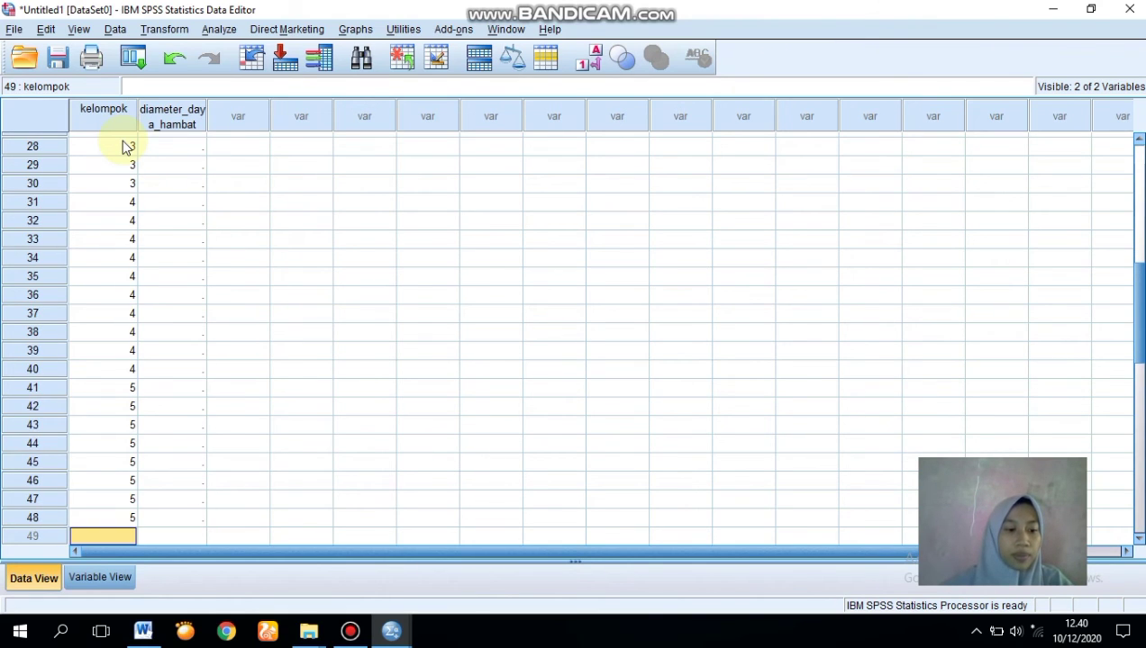
{"action": "type", "text": "5"}
{"action": "key", "text": "Return"}
{"action": "type", "text": "5"}
{"action": "key", "text": "Return"}
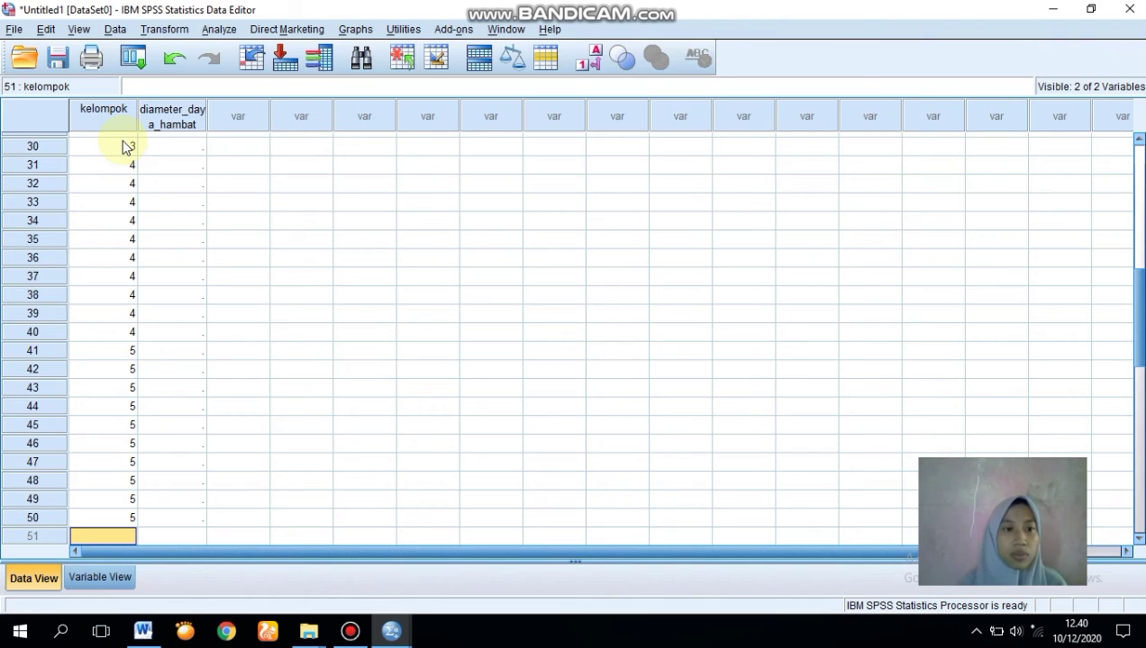
Display the value labels instead of the numeric codes in the kelompok column
{"action": "left_click", "coordinate": [588, 58]}
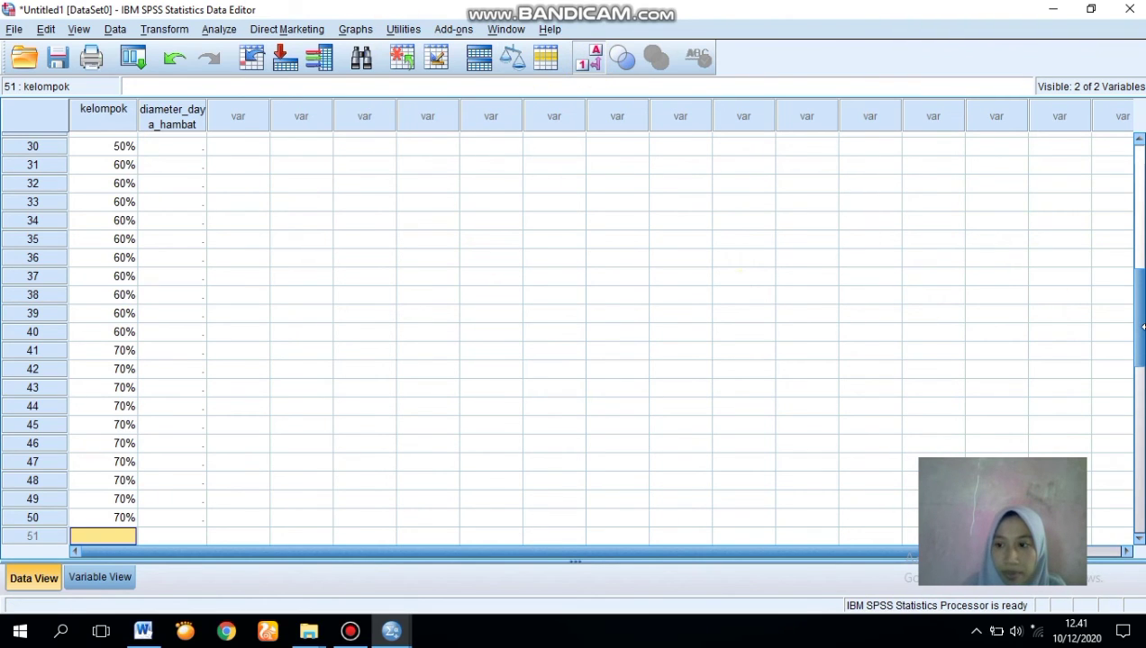
{"action": "left_click_drag", "start_coordinate": [1140, 326], "coordinate": [1136, 159]}
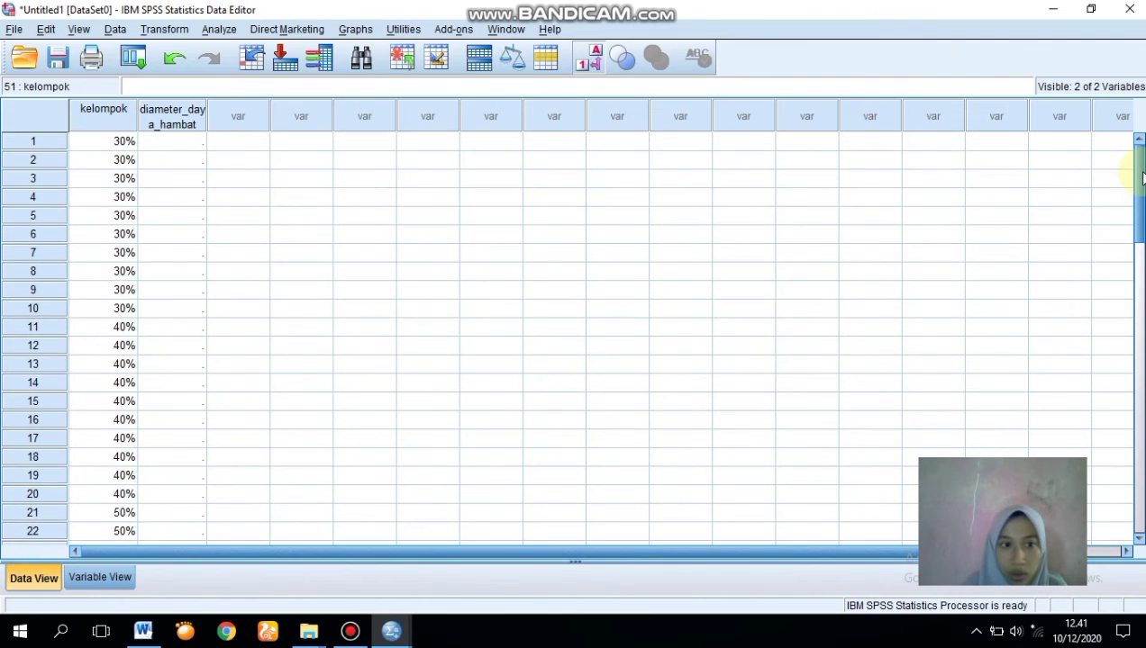
Switch to the P5 gol 1 document in Microsoft Word and copy the ten EEDS 30% values from the table
{"action": "left_click", "coordinate": [166, 147]}
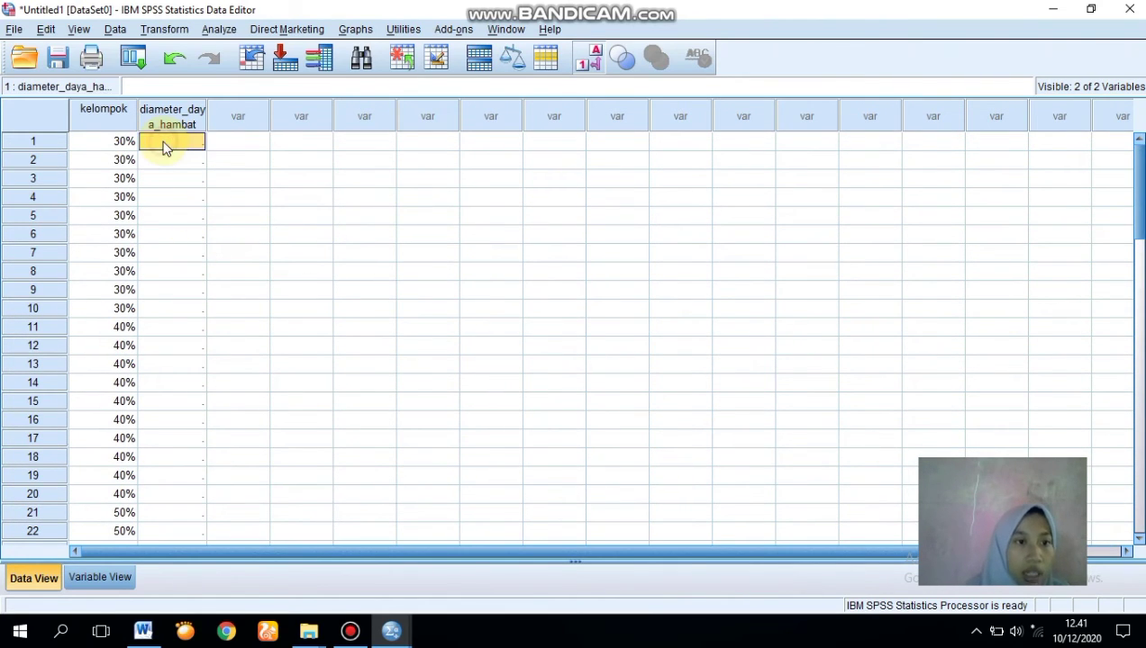
{"action": "mouse_move", "coordinate": [147, 633]}
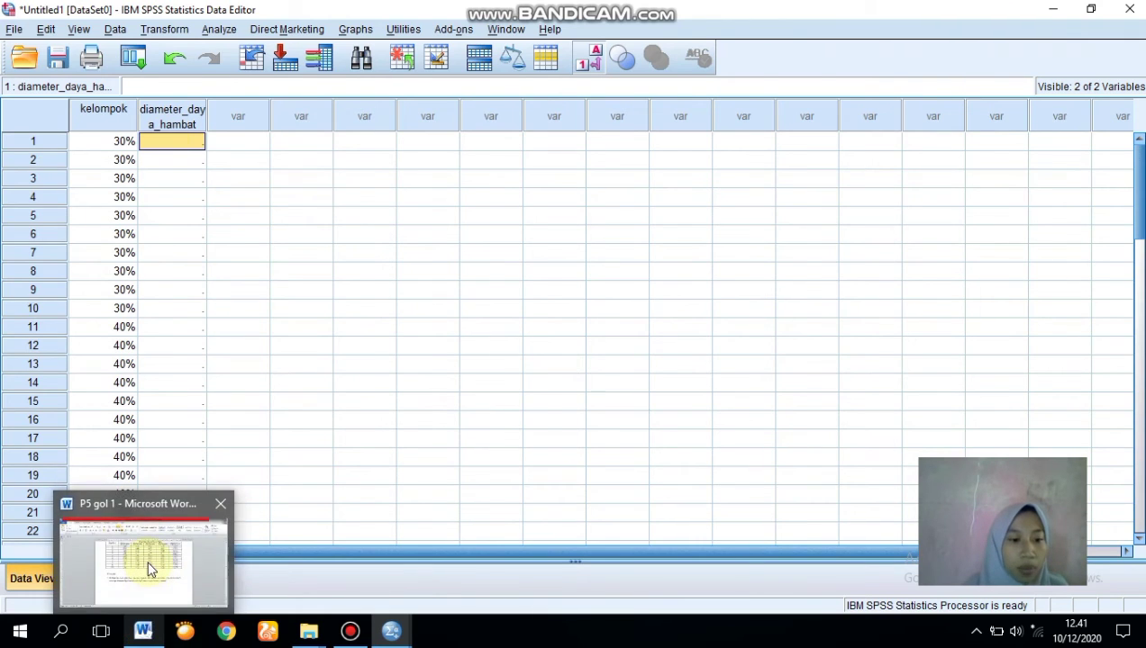
{"action": "left_click", "coordinate": [147, 560]}
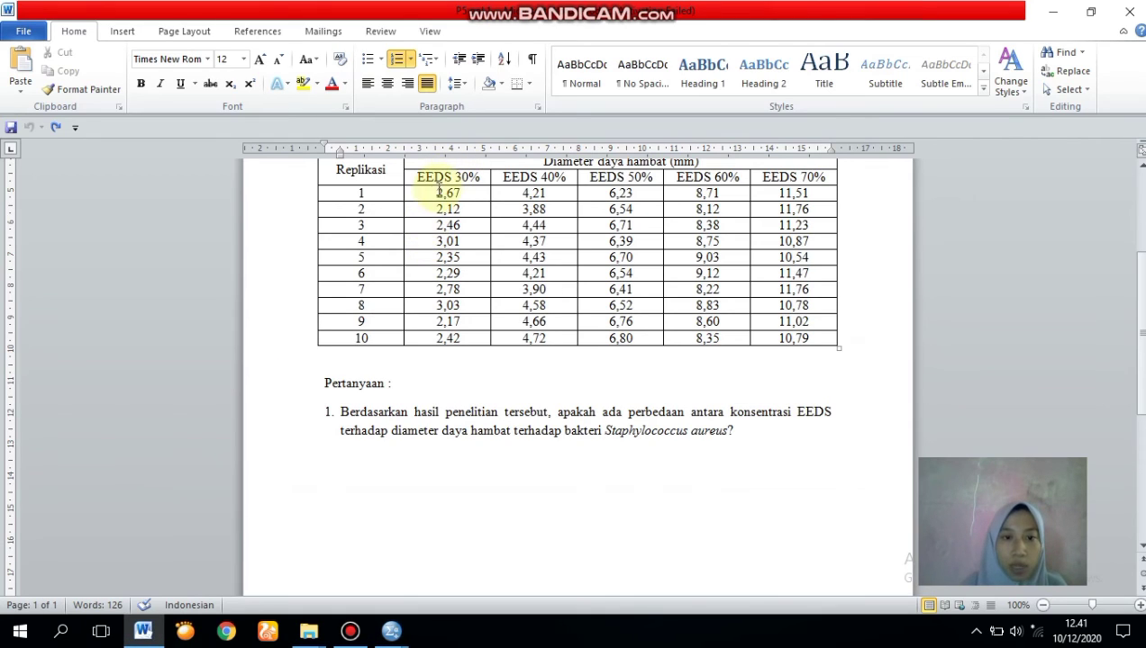
{"action": "left_click_drag", "start_coordinate": [438, 192], "coordinate": [459, 337]}
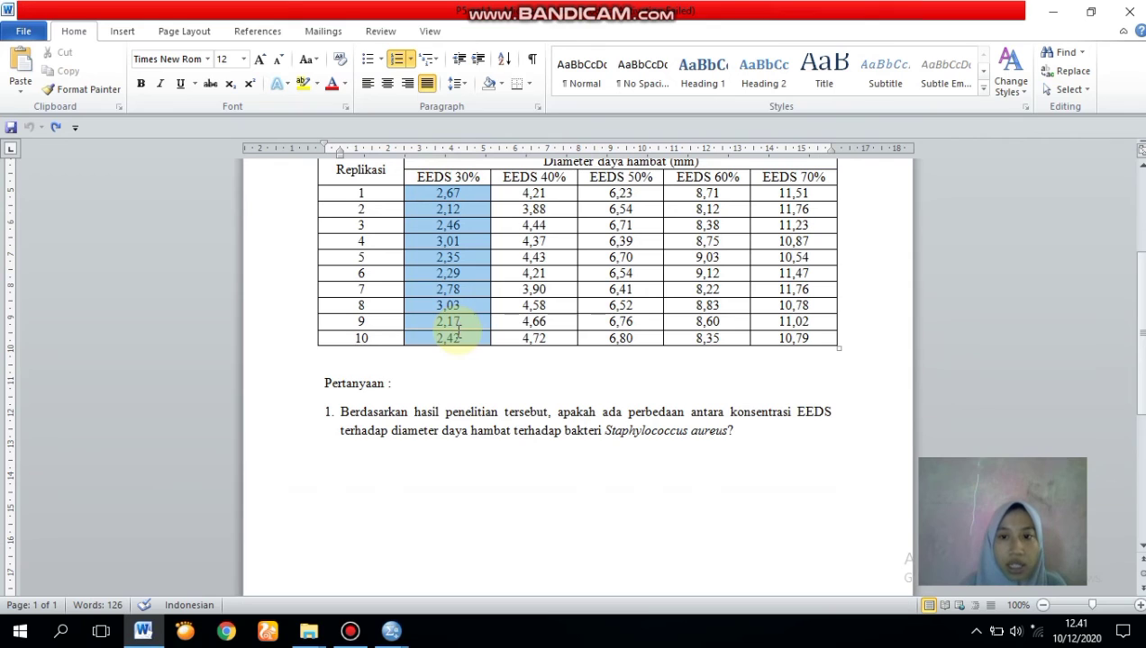
{"action": "right_click", "coordinate": [455, 279]}
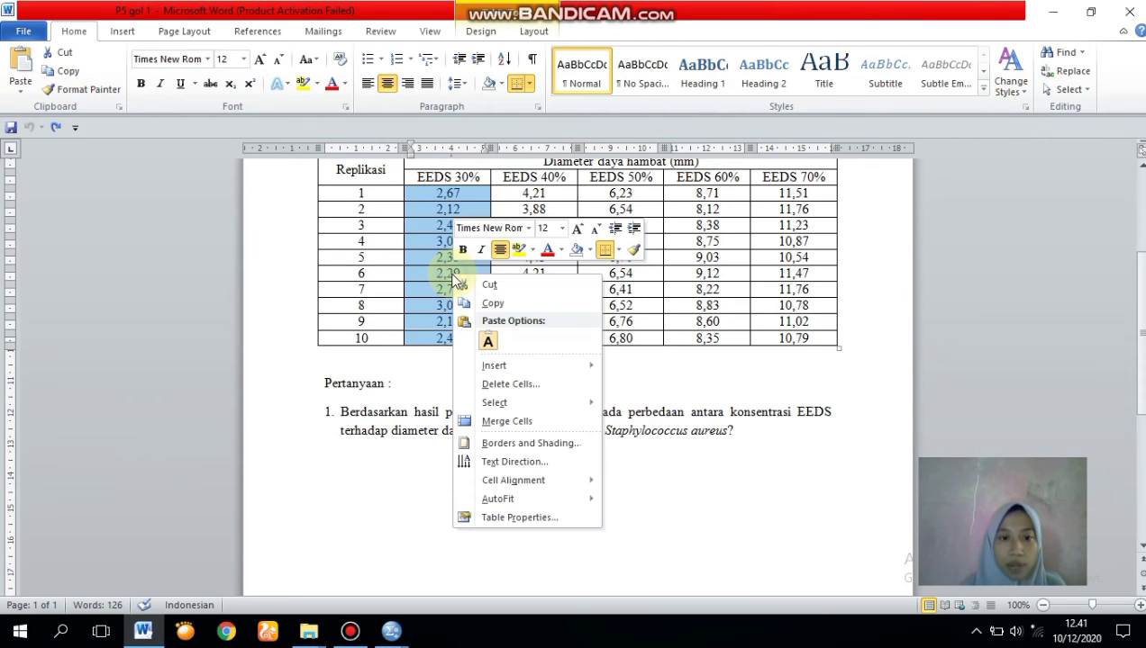
{"action": "left_click", "coordinate": [505, 298]}
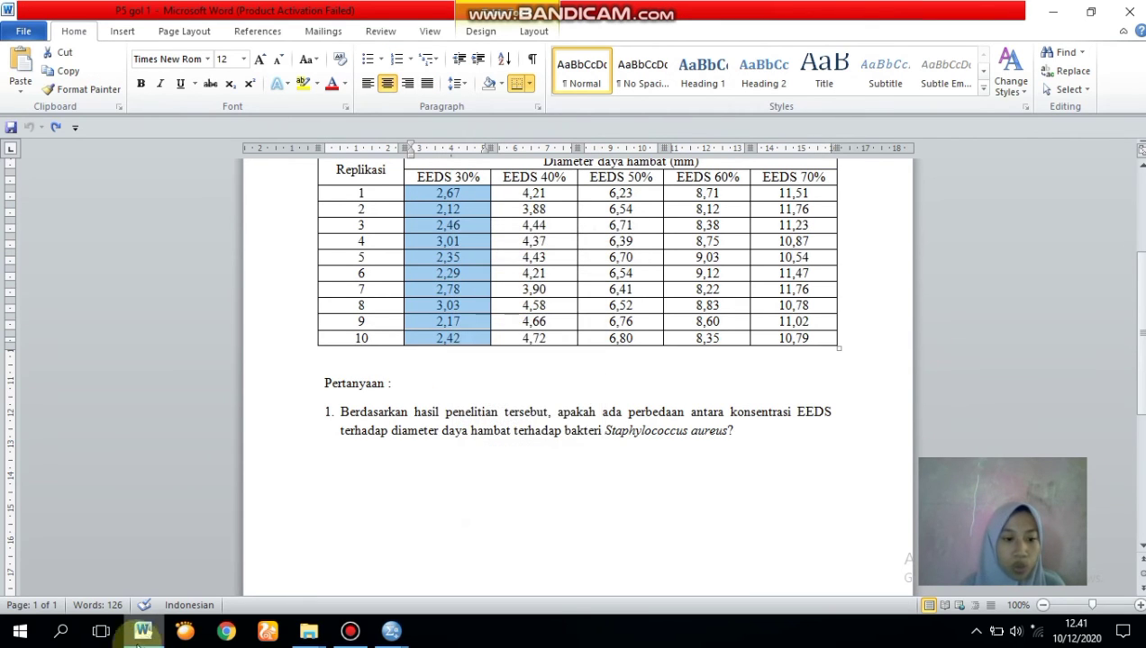
Return to the SPSS dataset and paste the copied EEDS 30% values into diameter_daya_hambat starting at row 1
{"action": "mouse_move", "coordinate": [389, 636]}
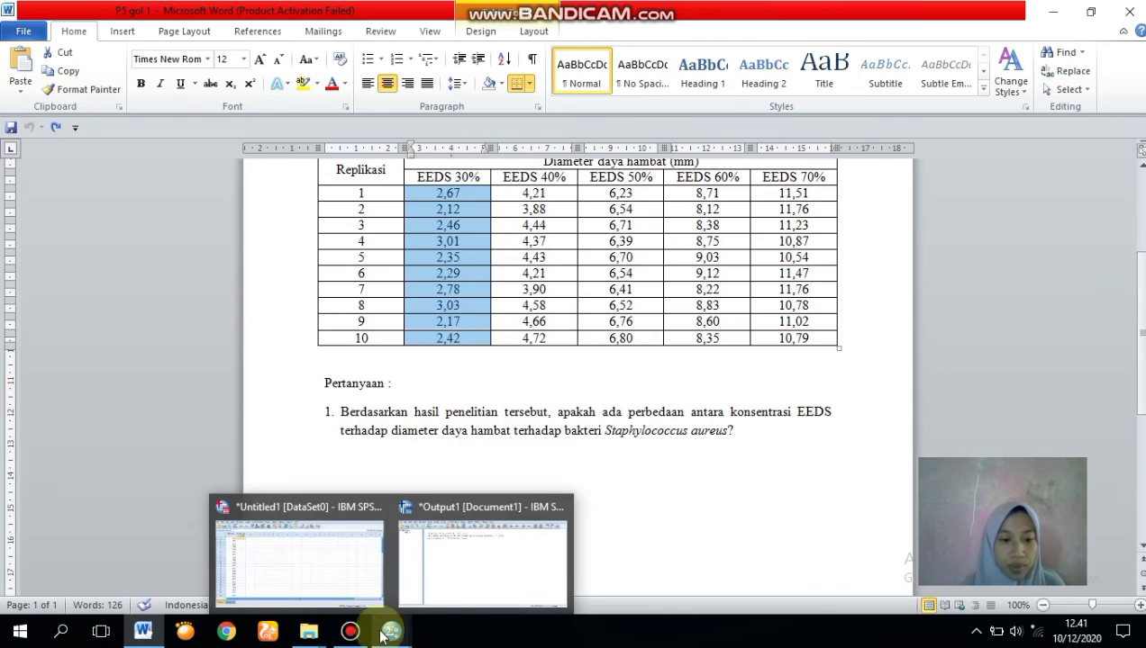
{"action": "left_click", "coordinate": [302, 555]}
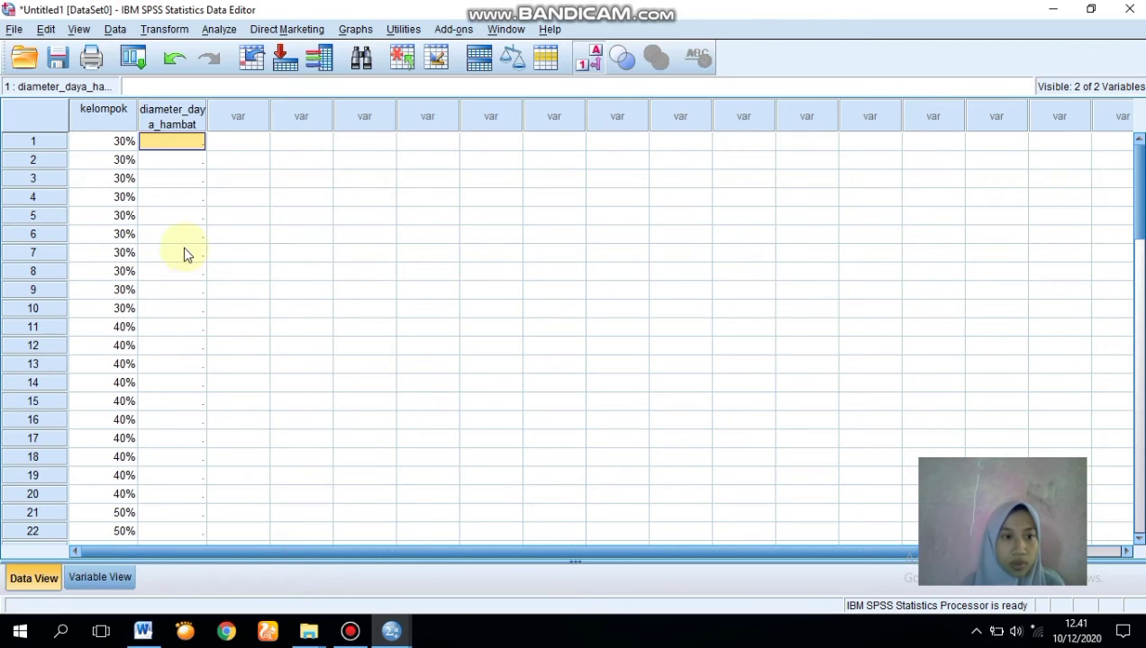
{"action": "right_click", "coordinate": [189, 145]}
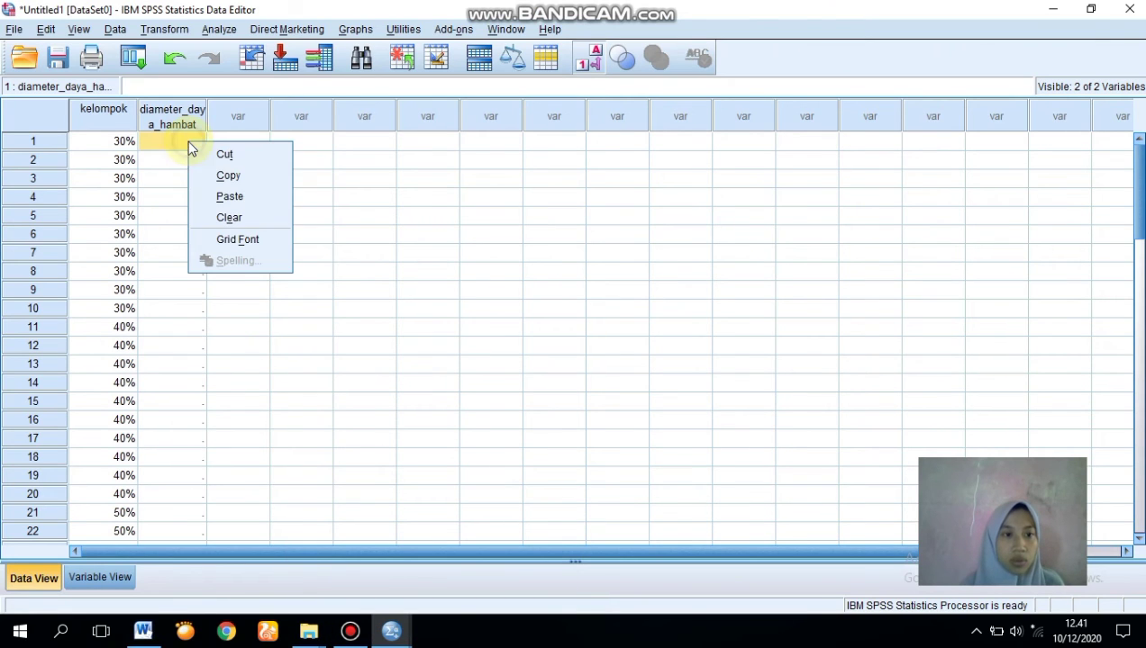
{"action": "left_click", "coordinate": [230, 196]}
{"action": "left_click", "coordinate": [187, 327]}
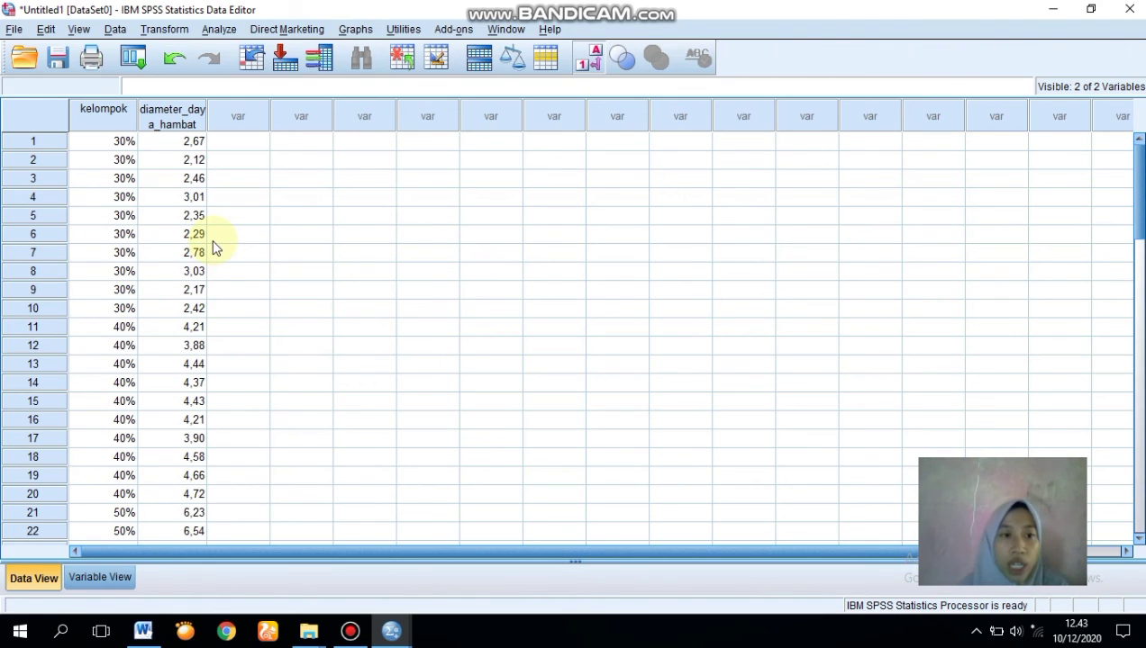
Set up a legacy nonparametric K Independent Samples test with Diameter daya hambat as the test variable
{"action": "left_click", "coordinate": [219, 34]}
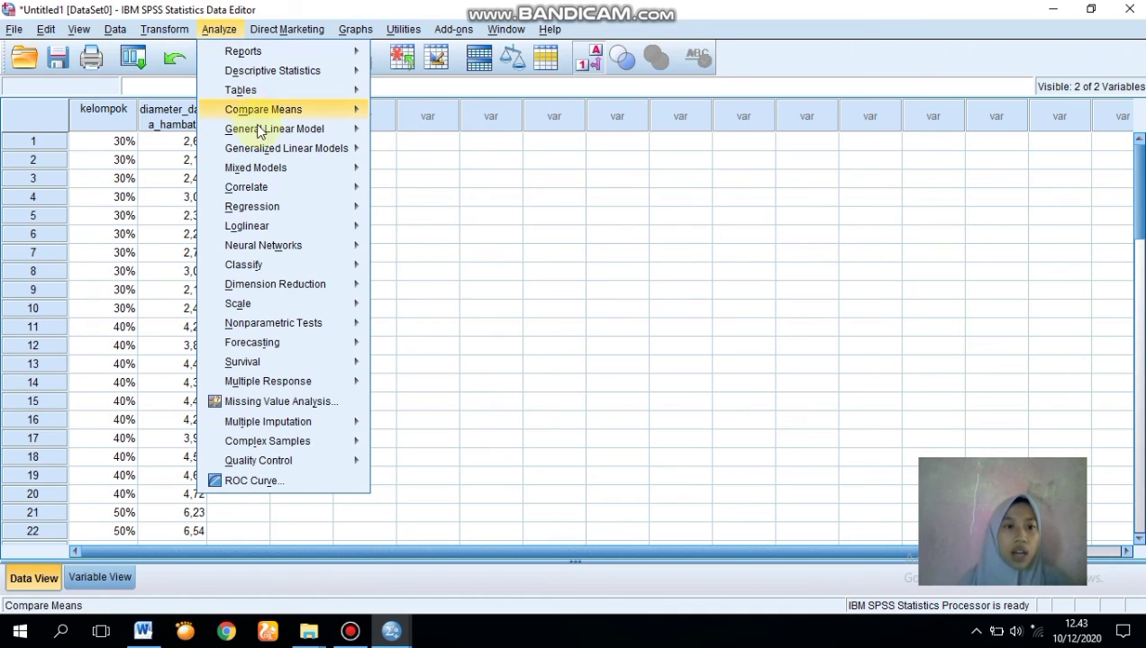
{"action": "mouse_move", "coordinate": [283, 323]}
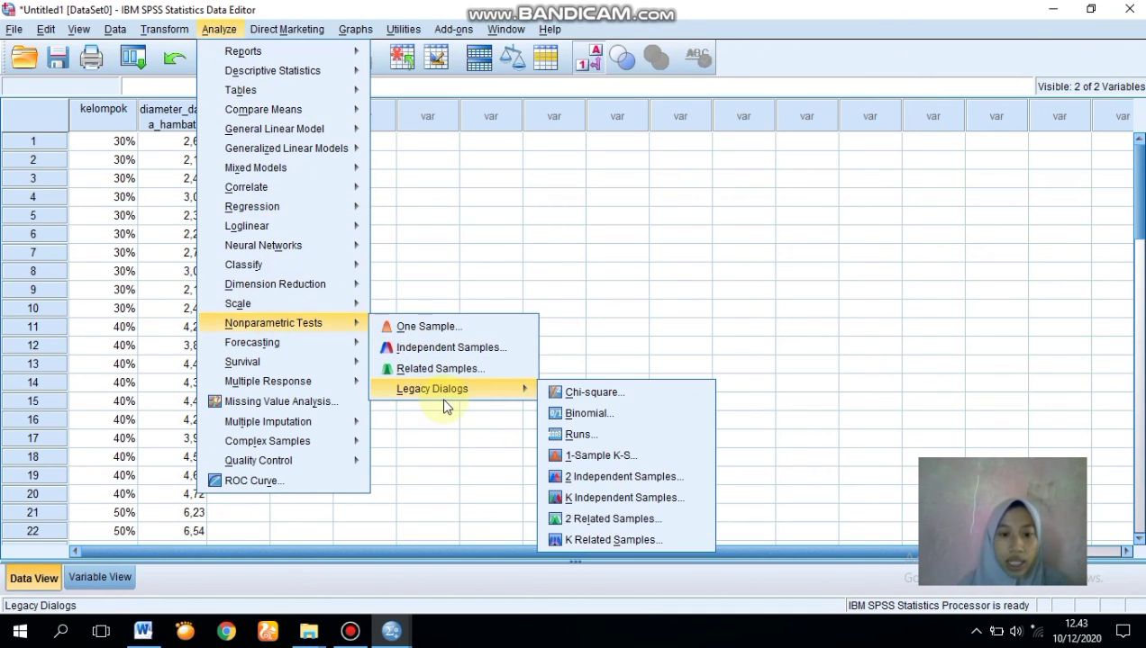
{"action": "mouse_move", "coordinate": [496, 396]}
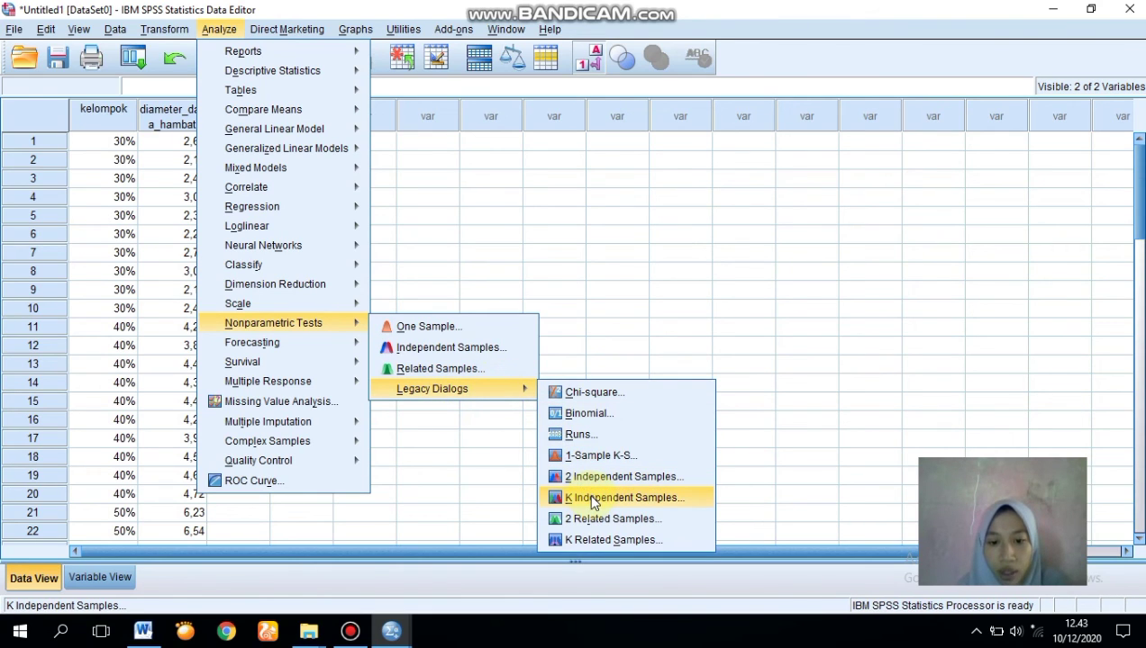
{"action": "left_click", "coordinate": [593, 500]}
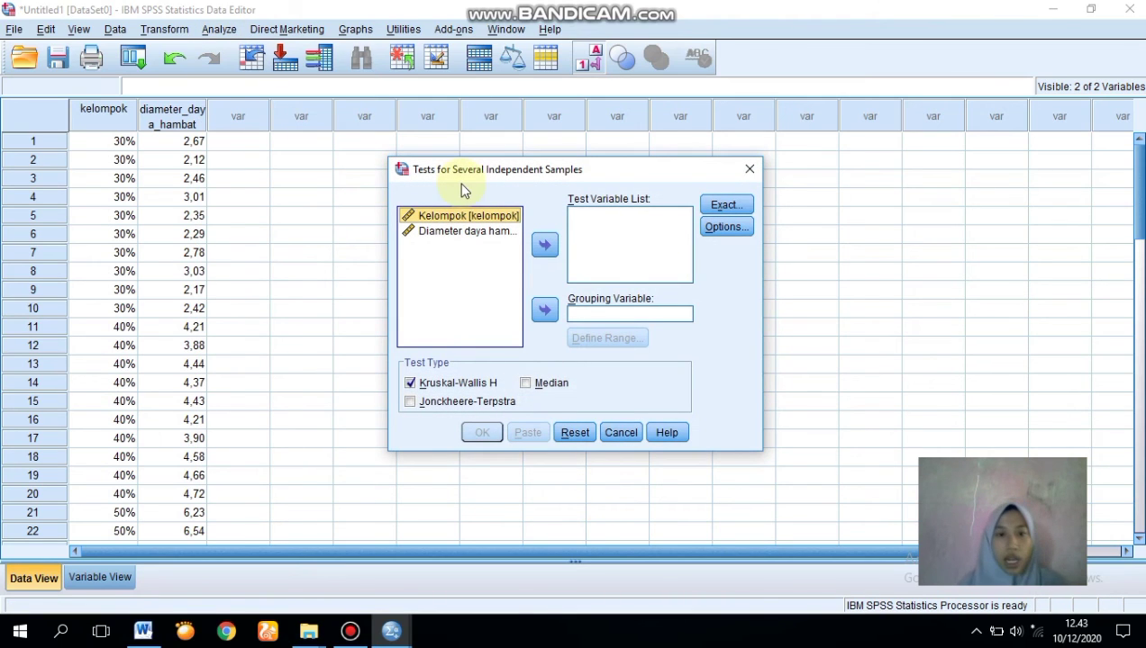
{"action": "left_click", "coordinate": [466, 232]}
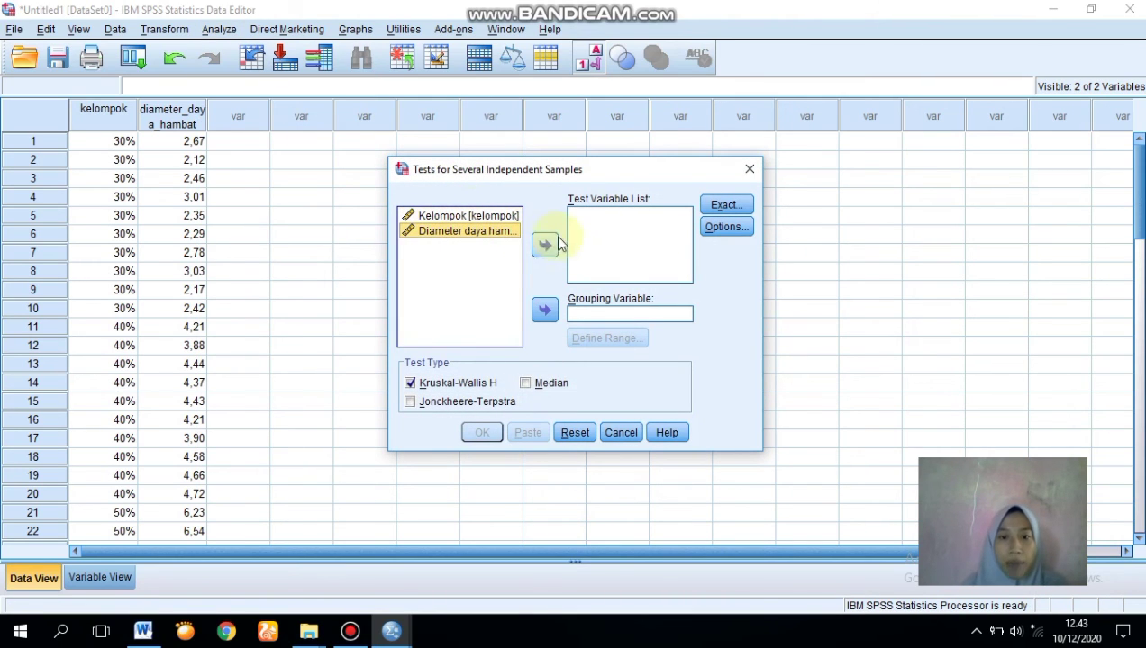
{"action": "left_click", "coordinate": [544, 246]}
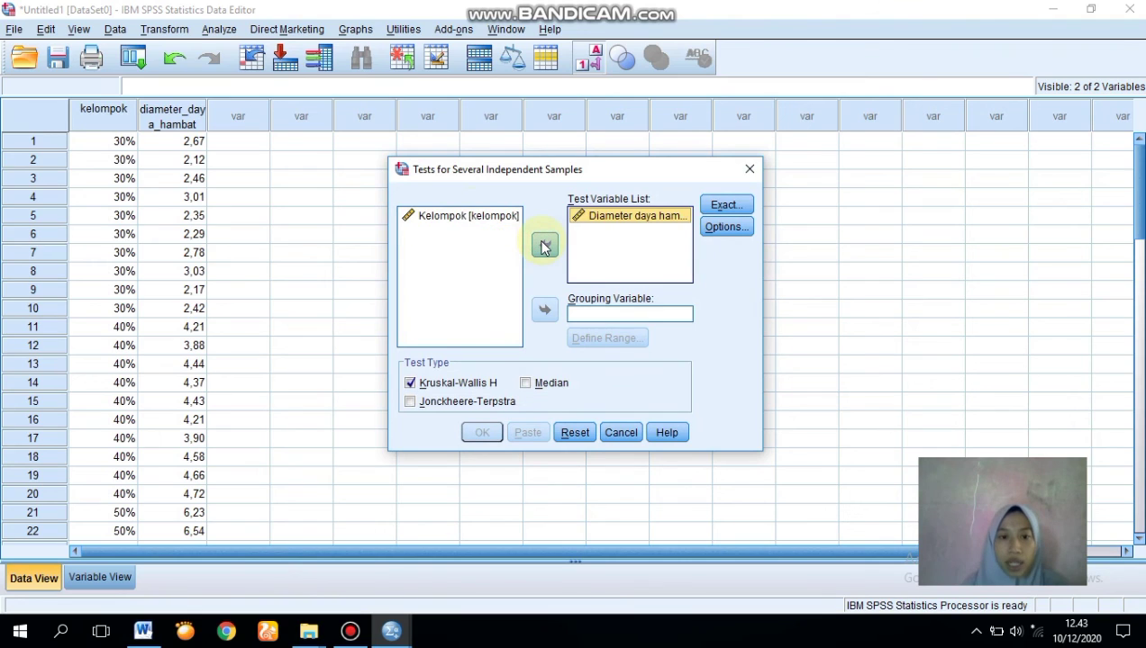
Assign kelompok as the grouping variable and define its range from minimum 1 to maximum 5
{"action": "left_click", "coordinate": [466, 219]}
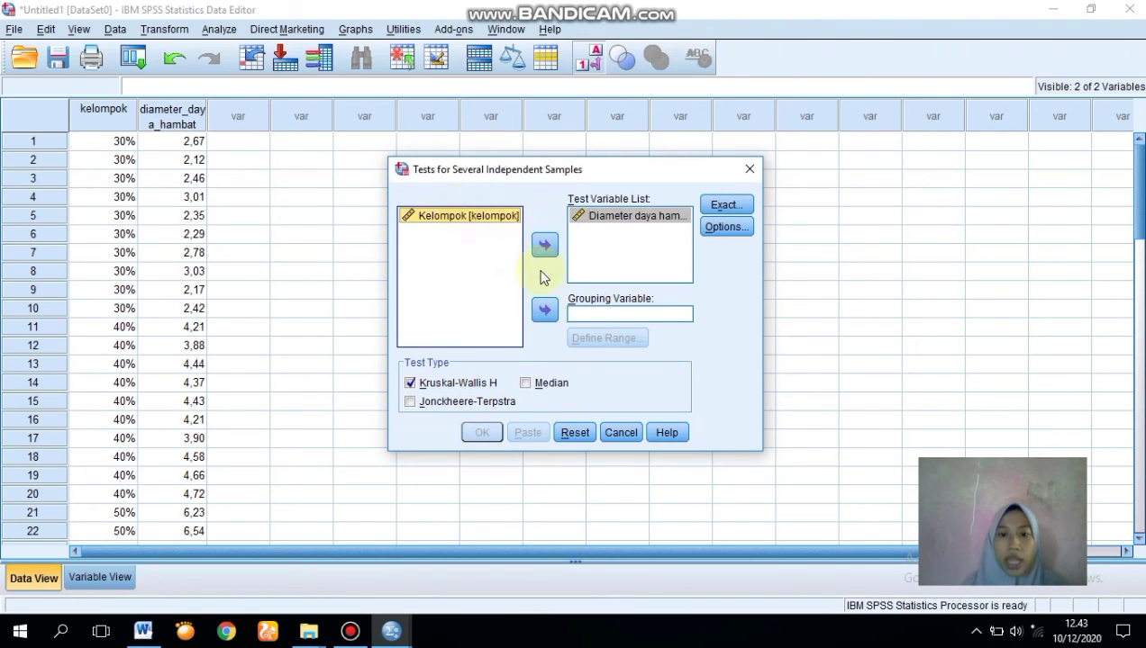
{"action": "left_click", "coordinate": [543, 310]}
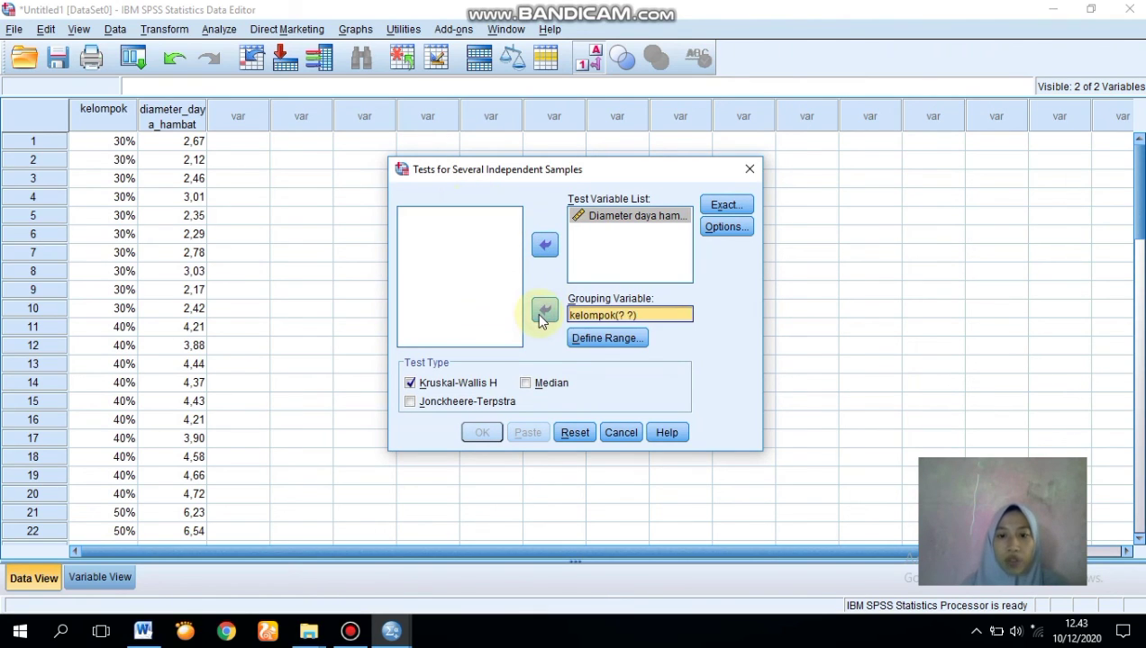
{"action": "left_click", "coordinate": [613, 339]}
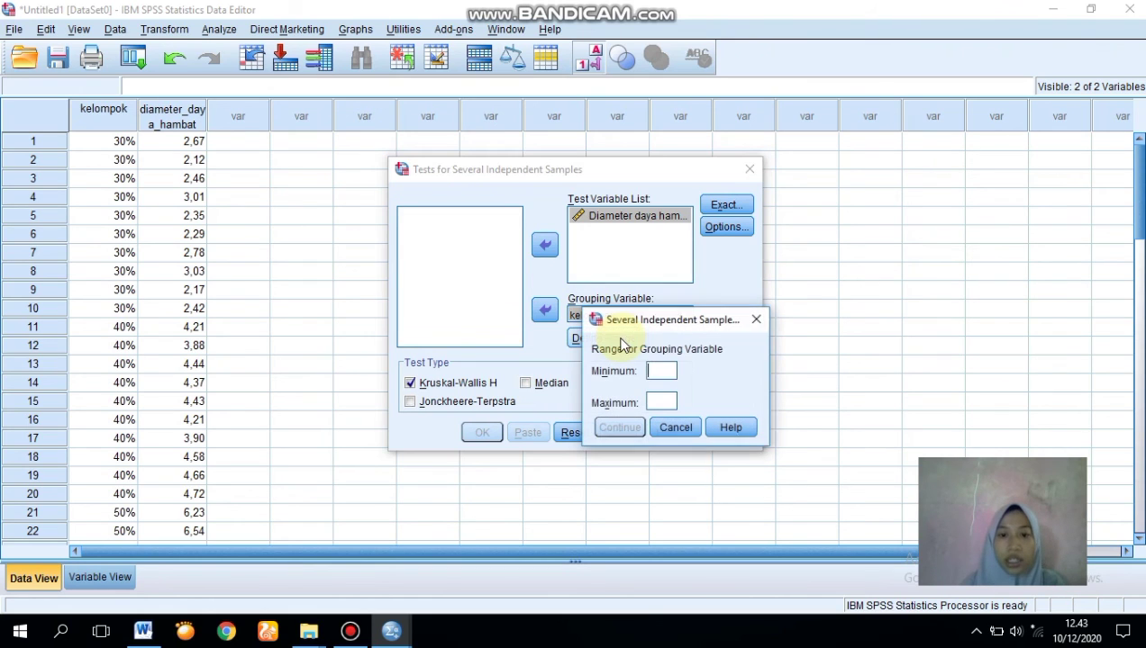
{"action": "type", "text": "1"}
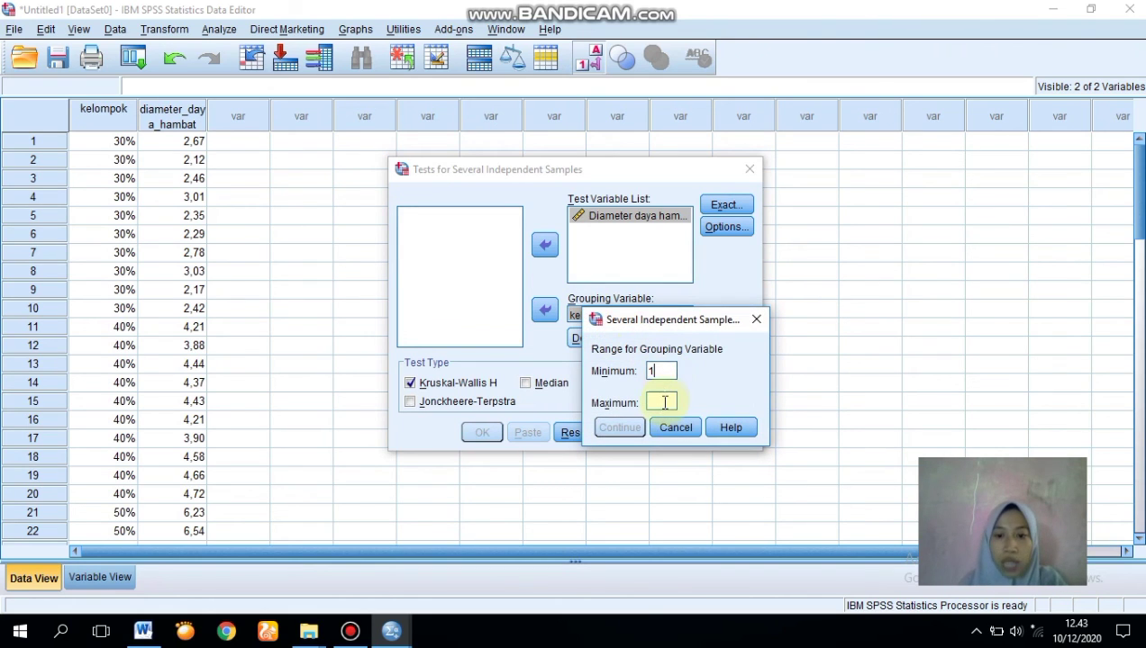
{"action": "left_click", "coordinate": [664, 401]}
{"action": "type", "text": "5"}
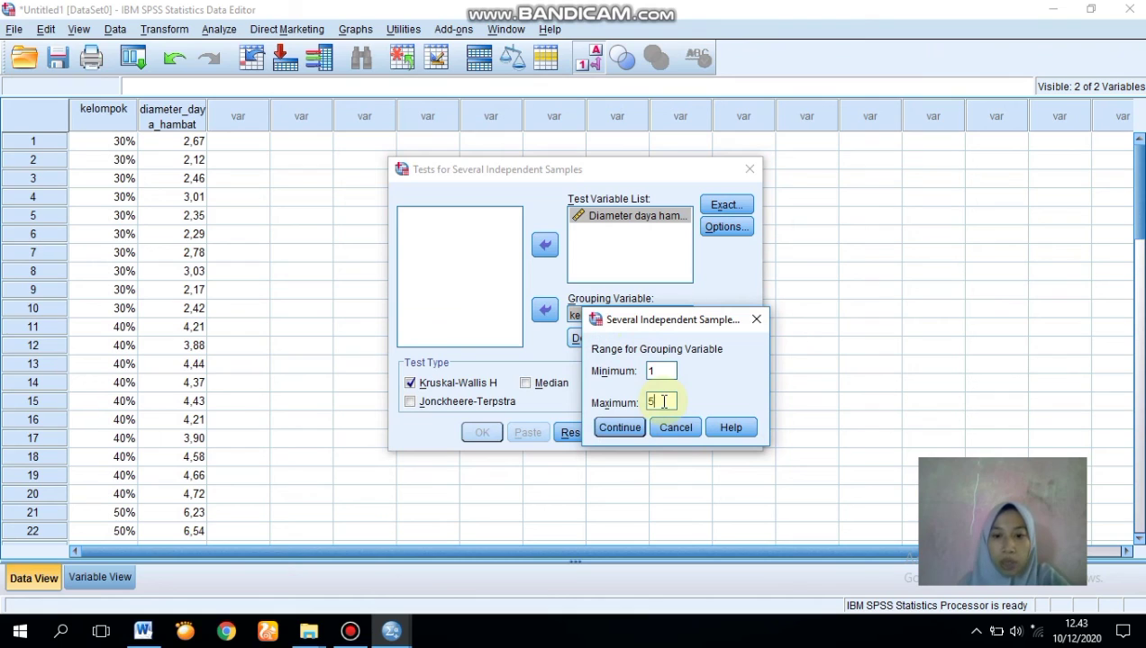
{"action": "left_click", "coordinate": [625, 431]}
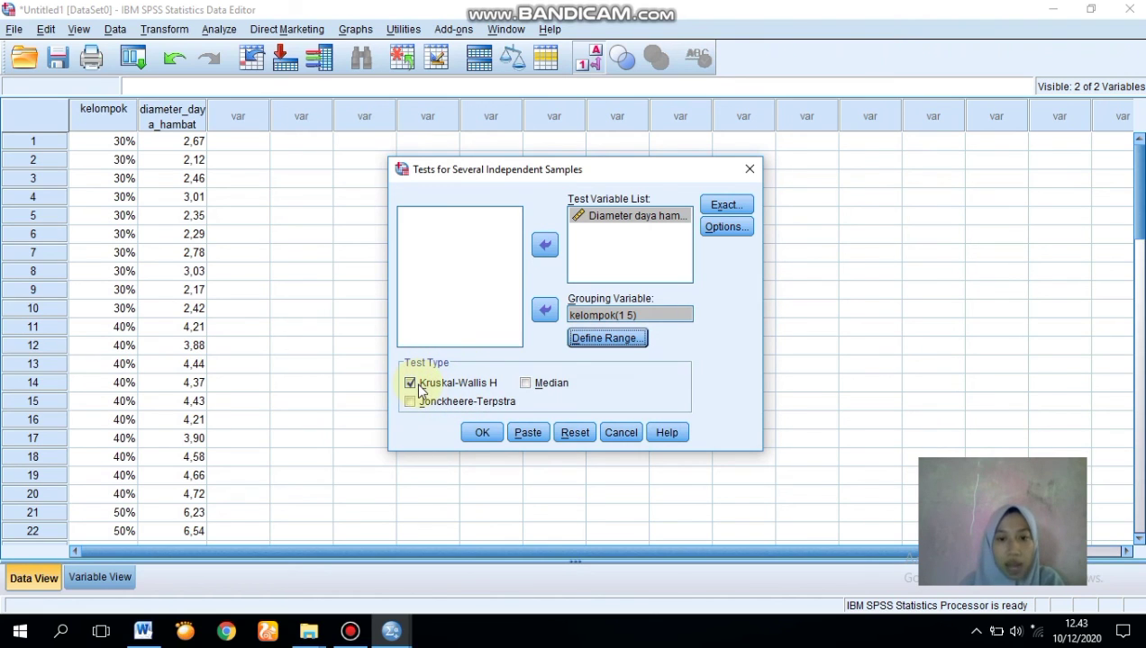
Run the Kruskal-Wallis H test with missing cases excluded test-by-test and no descriptive statistics or quartiles
{"action": "left_click", "coordinate": [726, 230]}
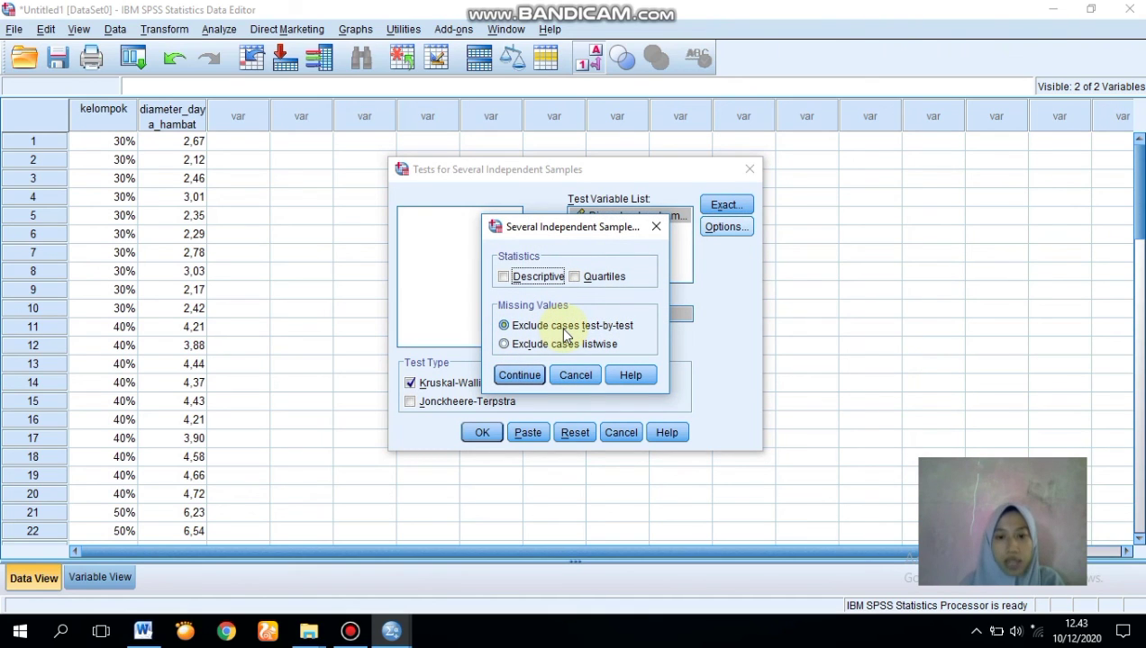
{"action": "left_click", "coordinate": [522, 376]}
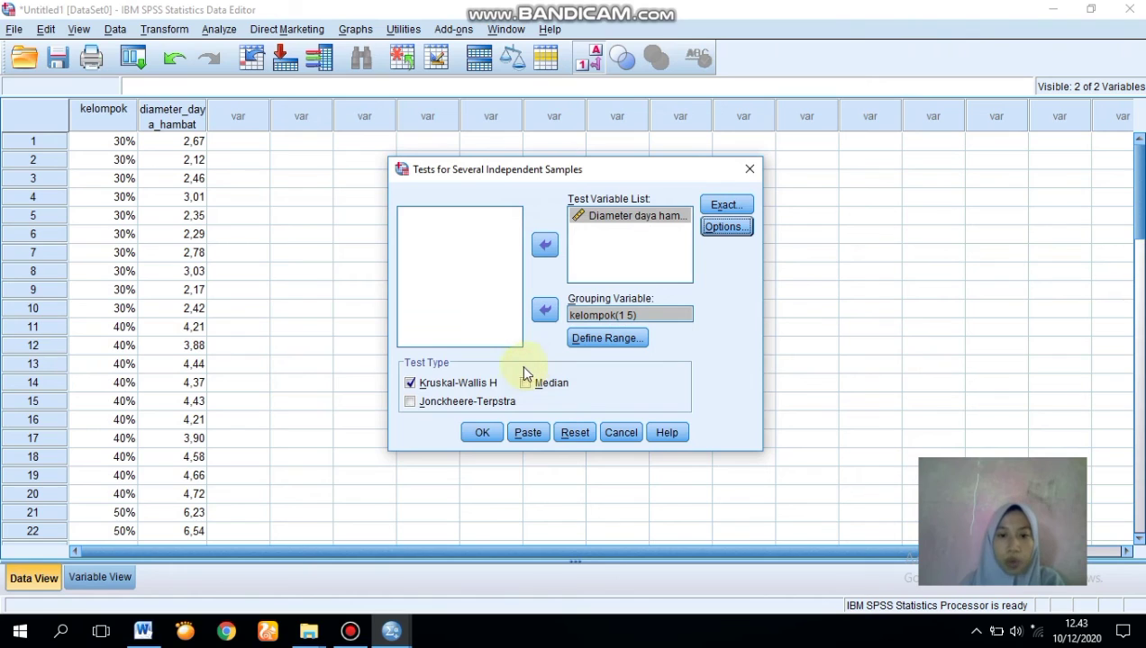
{"action": "left_click", "coordinate": [481, 434]}
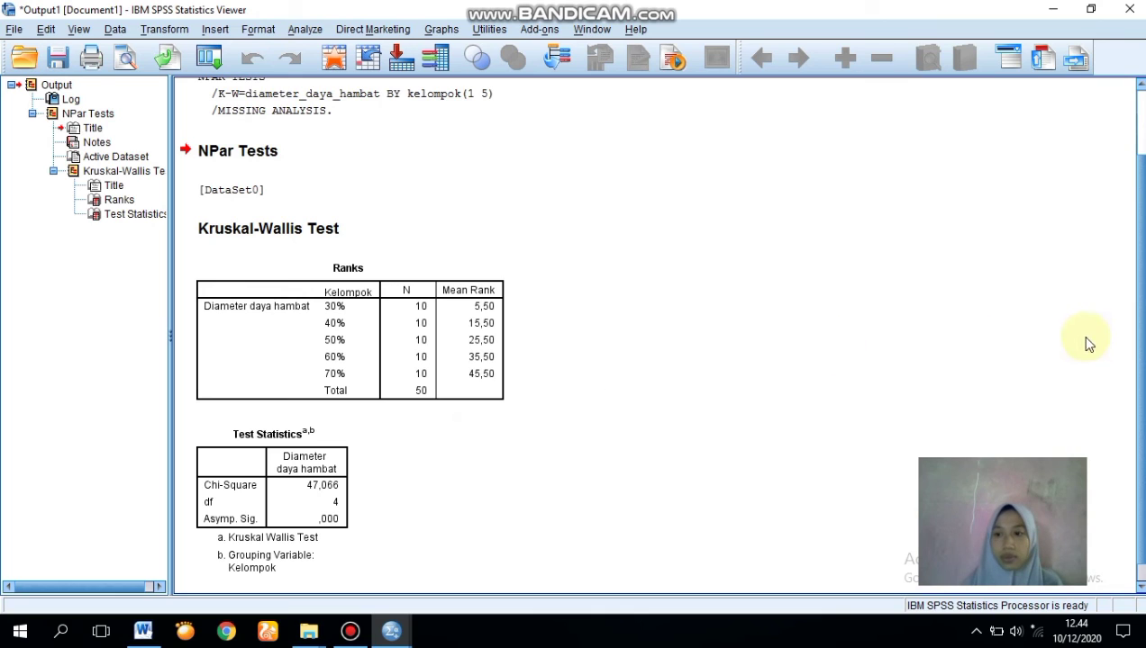
Review the Kruskal-Wallis output, then switch to the P5 gol 1 document in Microsoft Word to check the research question
{"action": "scroll", "coordinate": [1139, 357], "scroll_direction": "down", "scroll_amount": 1}
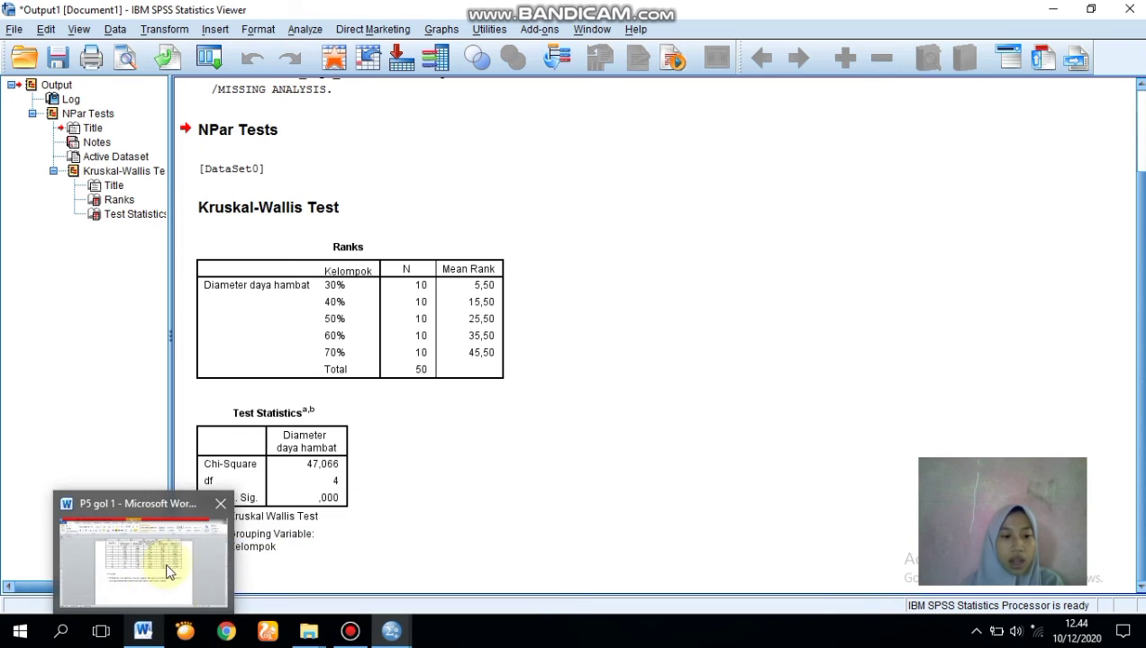
{"action": "left_click", "coordinate": [171, 567]}
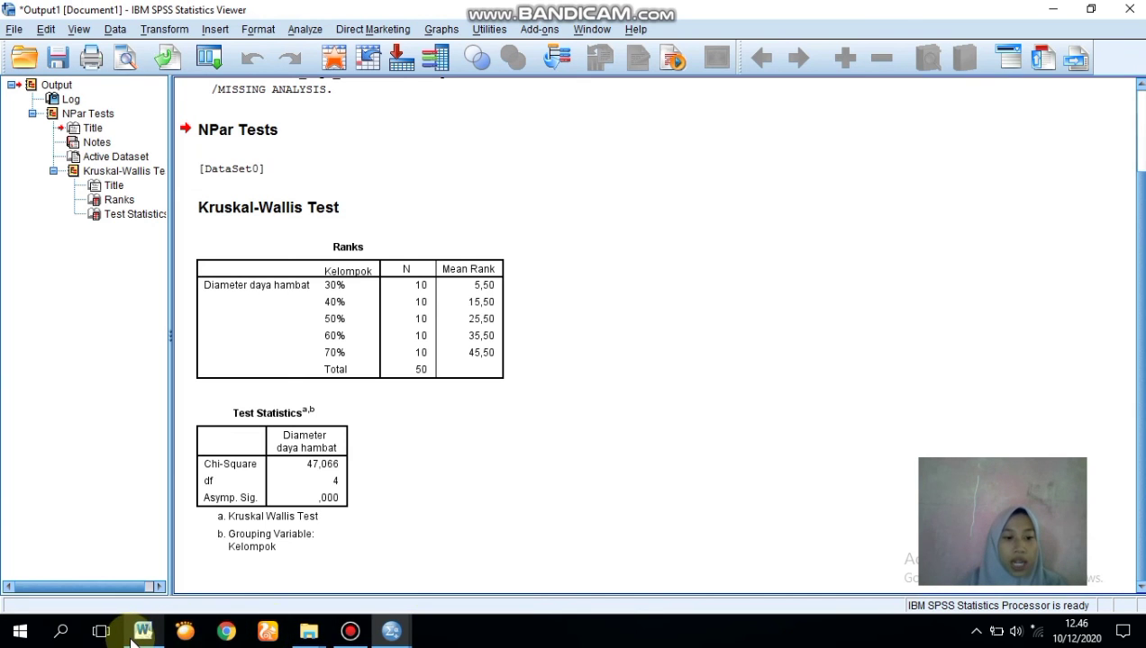
{"action": "mouse_move", "coordinate": [132, 639]}
{"action": "left_click", "coordinate": [160, 571]}
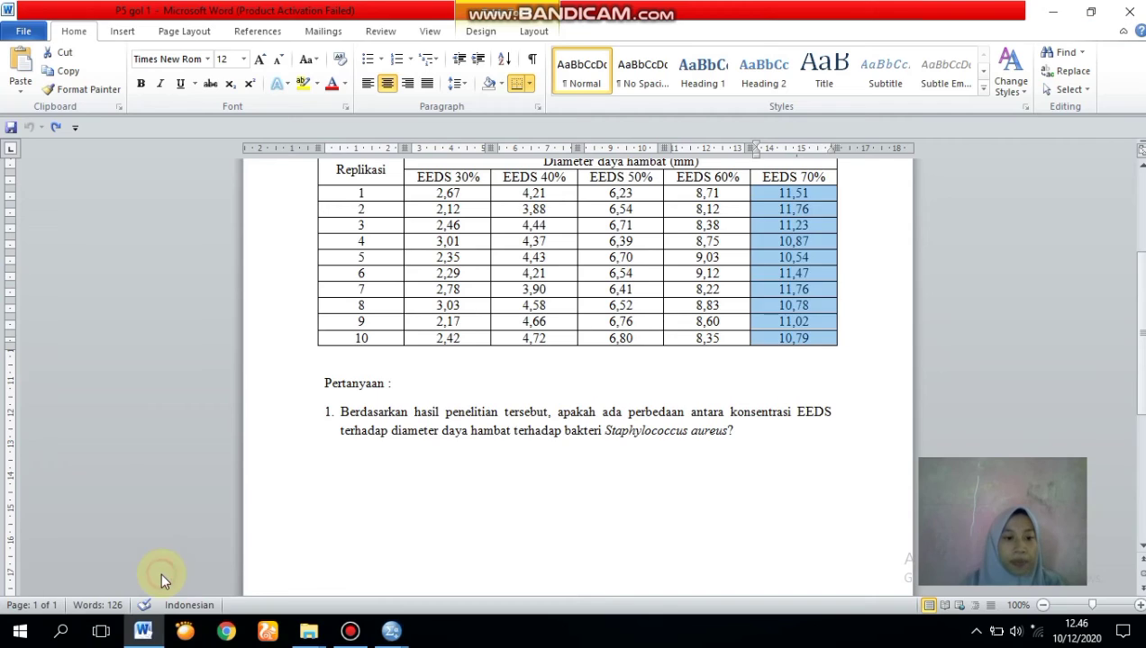